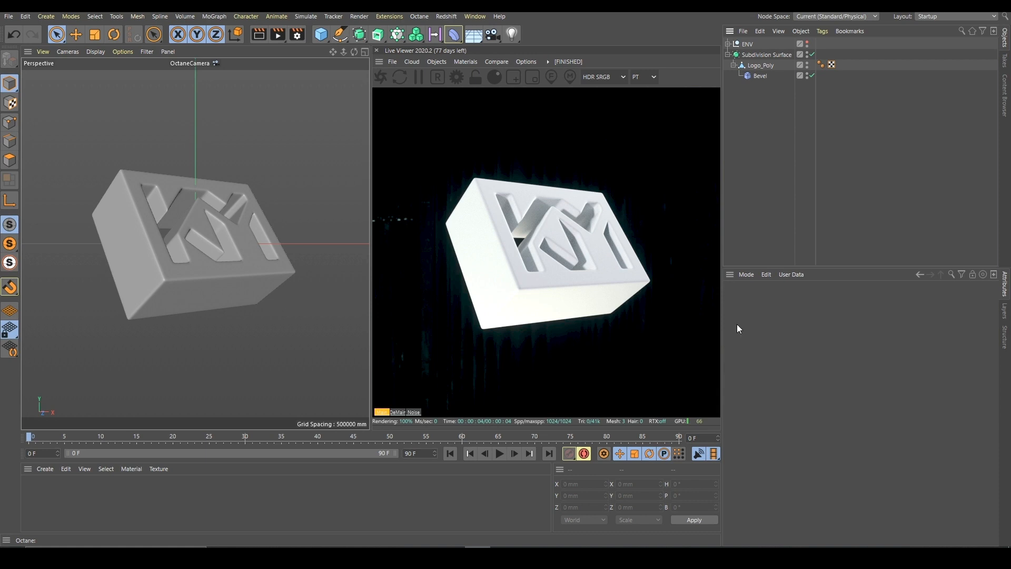
- Create a new Octane Glossy material from the Live Viewer
{"action": "left_click", "coordinate": [465, 61]}
{"action": "mouse_move", "coordinate": [511, 113]}
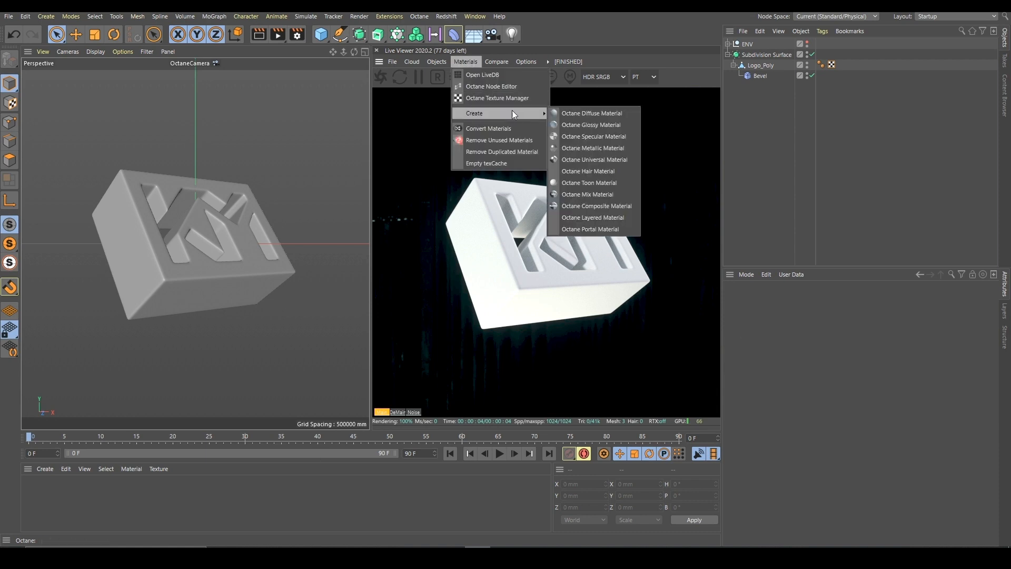
{"action": "left_click", "coordinate": [591, 124]}
{"action": "left_click", "coordinate": [145, 509]}
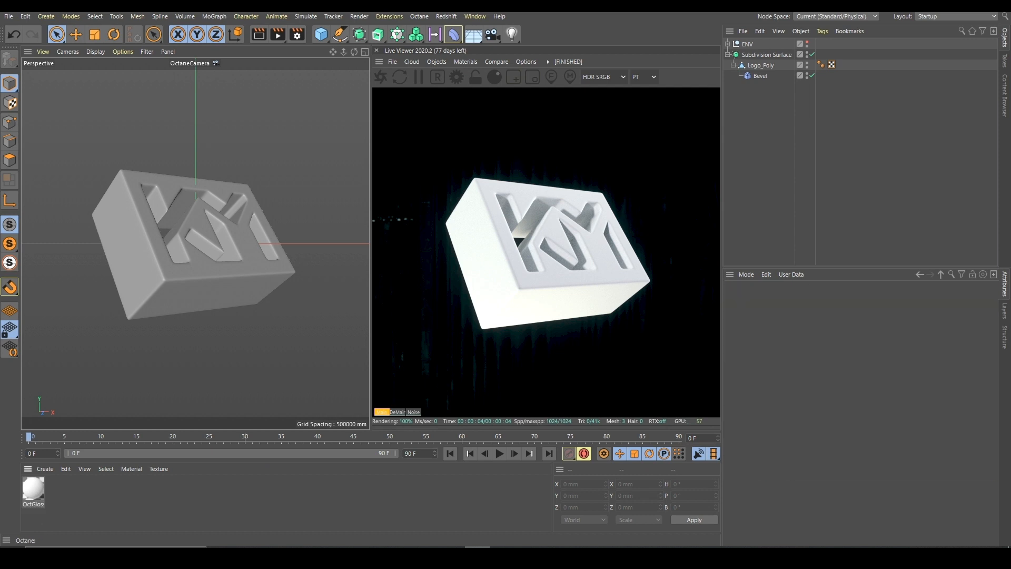
- Open the new glossy material's node graph in a maximized Octane Node Editor
{"action": "double_click", "coordinate": [33, 487]}
{"action": "left_click", "coordinate": [186, 212]}
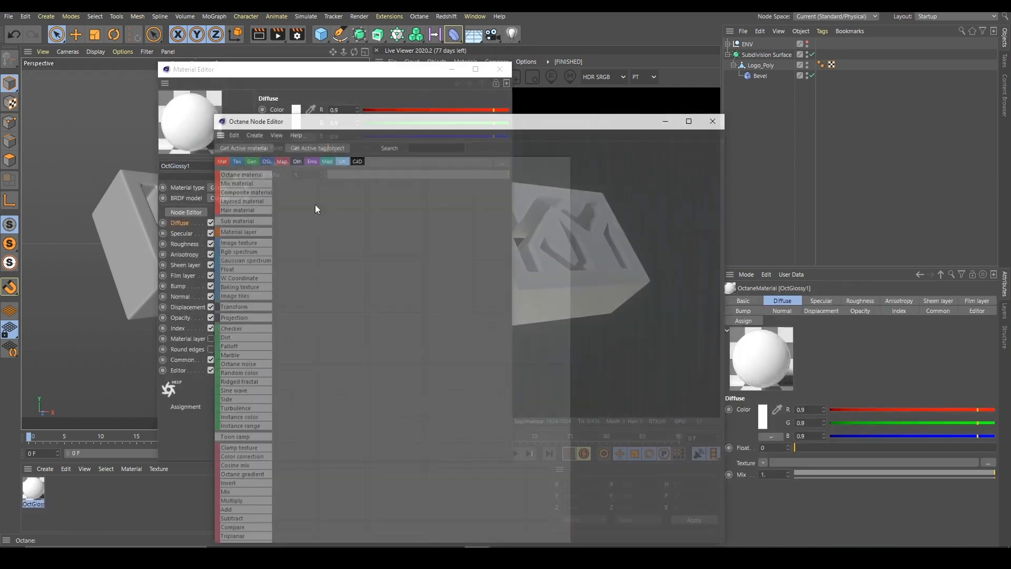
{"action": "left_click", "coordinate": [692, 119]}
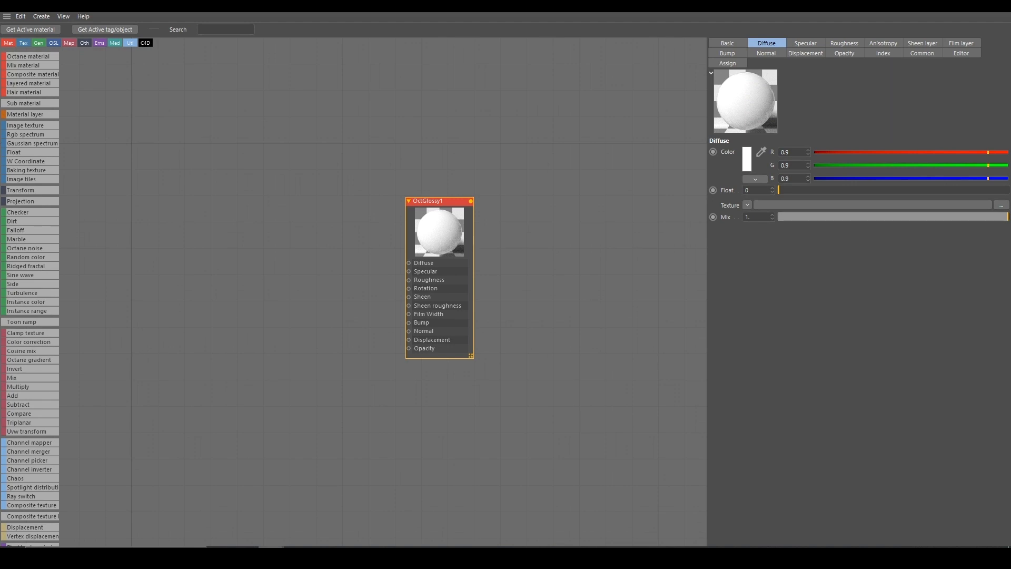
{"action": "left_click", "coordinate": [564, 248]}
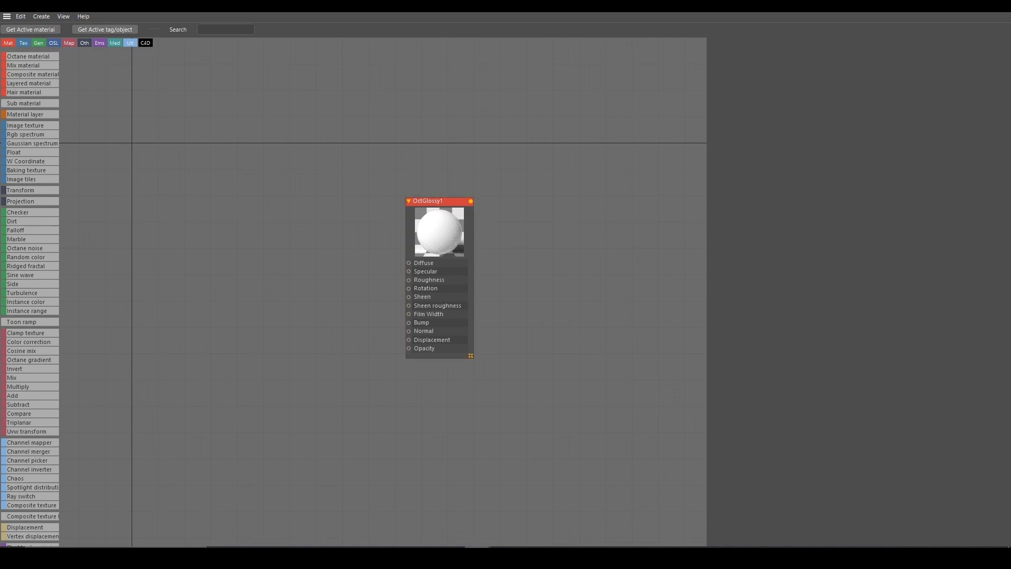
- Add the plaid tweed fabric image as an image texture node and connect it to the glossy material's Diffuse input
{"action": "left_click_drag", "start_coordinate": [6, 16], "coordinate": [304, 245]}
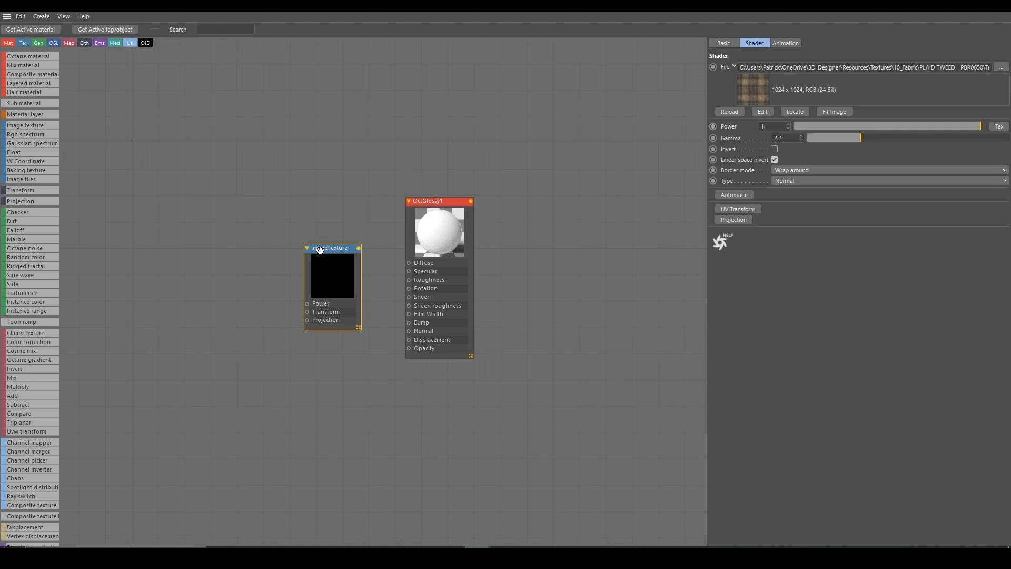
{"action": "left_click_drag", "start_coordinate": [338, 274], "coordinate": [293, 239]}
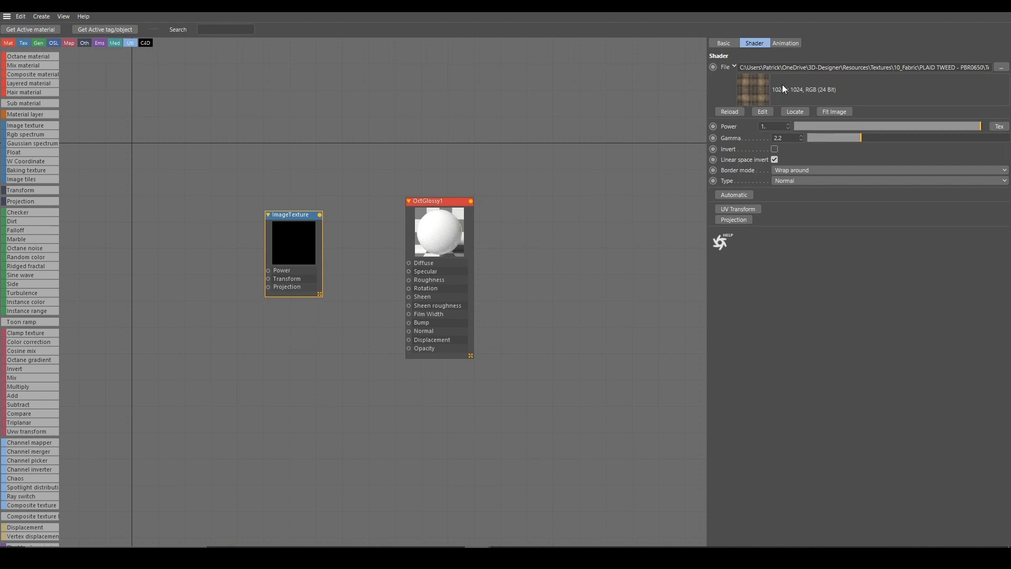
{"action": "left_click", "coordinate": [458, 148]}
{"action": "left_click_drag", "start_coordinate": [300, 237], "coordinate": [409, 263]}
- Assign the plaid material to the Subdivision Surface object and move the editor windows clear of the render
{"action": "left_click_drag", "start_coordinate": [409, 7], "coordinate": [487, 326]}
{"action": "left_click_drag", "start_coordinate": [36, 488], "coordinate": [774, 54]}
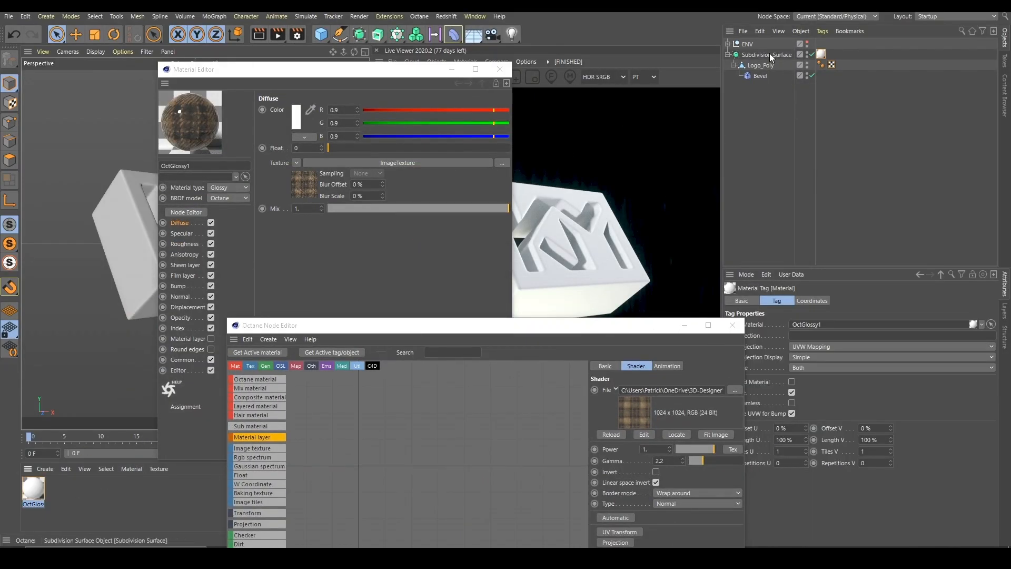
{"action": "left_click_drag", "start_coordinate": [358, 72], "coordinate": [217, 63]}
{"action": "left_click_drag", "start_coordinate": [536, 330], "coordinate": [526, 356]}
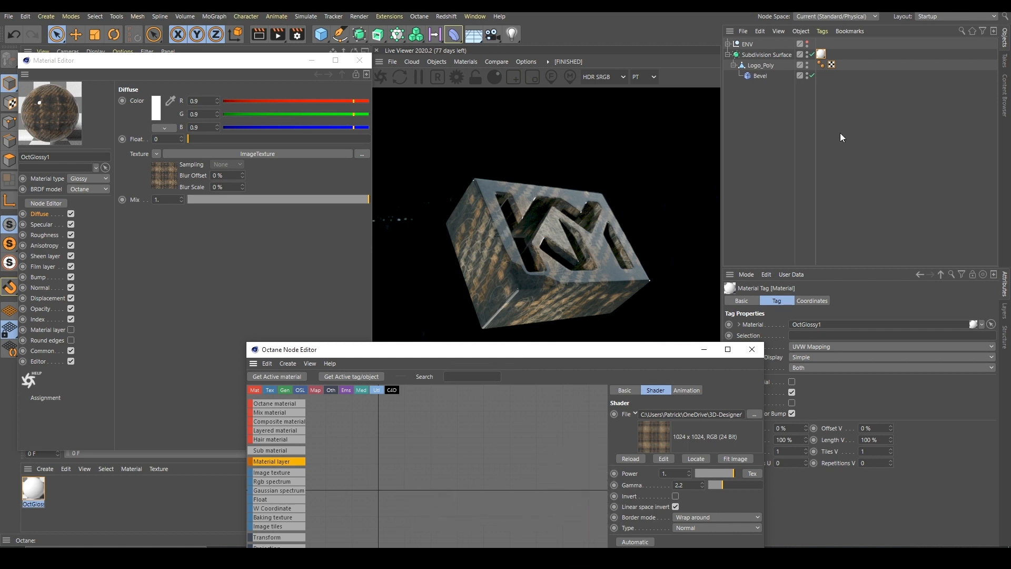
- Delete the UVW tag from the Logo_Poly object and check the Subdivision Surface's material tag settings
{"action": "left_click", "coordinate": [832, 64]}
{"action": "key", "text": "Delete"}
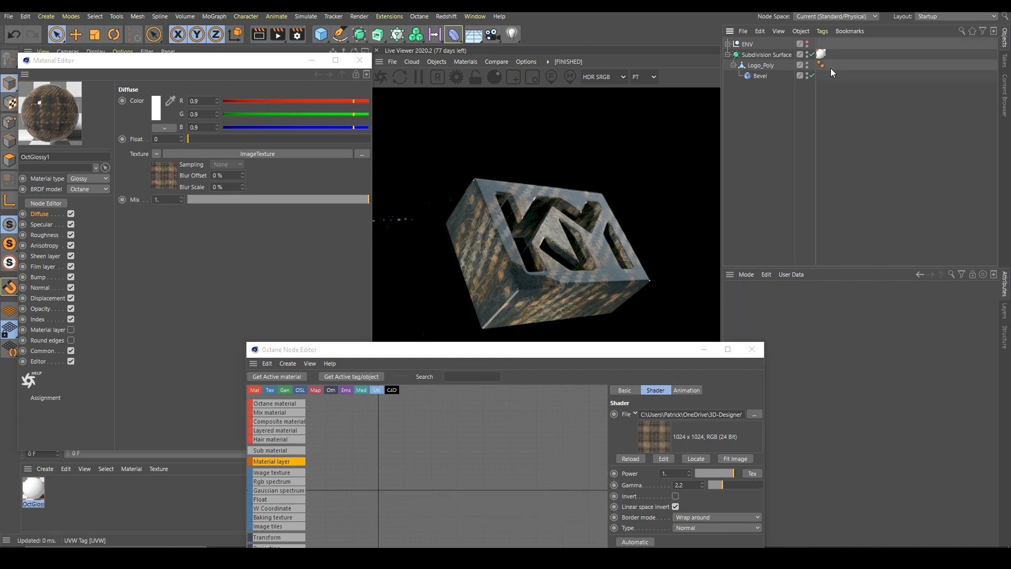
{"action": "left_click", "coordinate": [822, 54]}
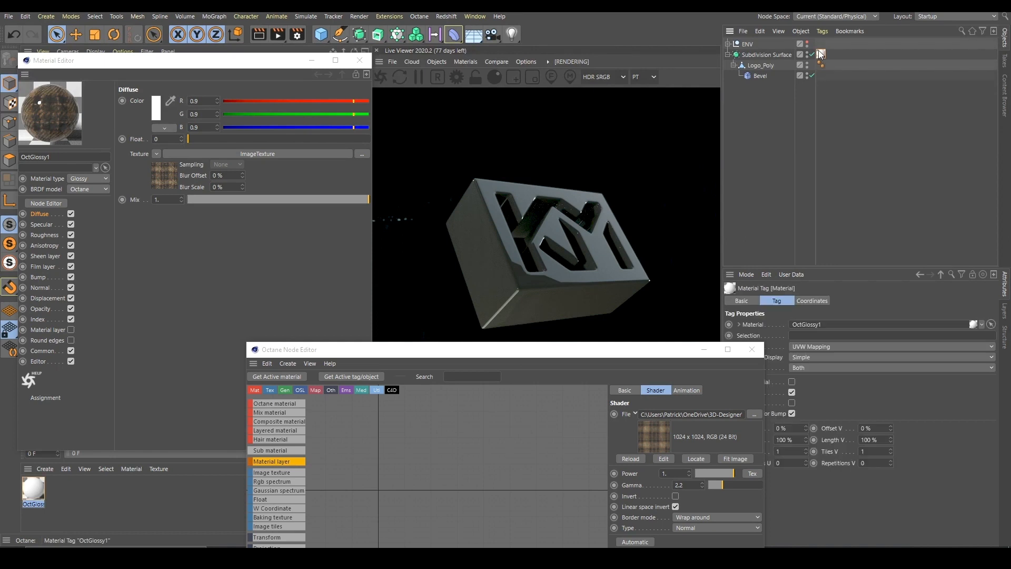
{"action": "left_click", "coordinate": [876, 121]}
- Add a Triplanar node to the plaid material's node graph
{"action": "left_click_drag", "start_coordinate": [539, 354], "coordinate": [542, 251]}
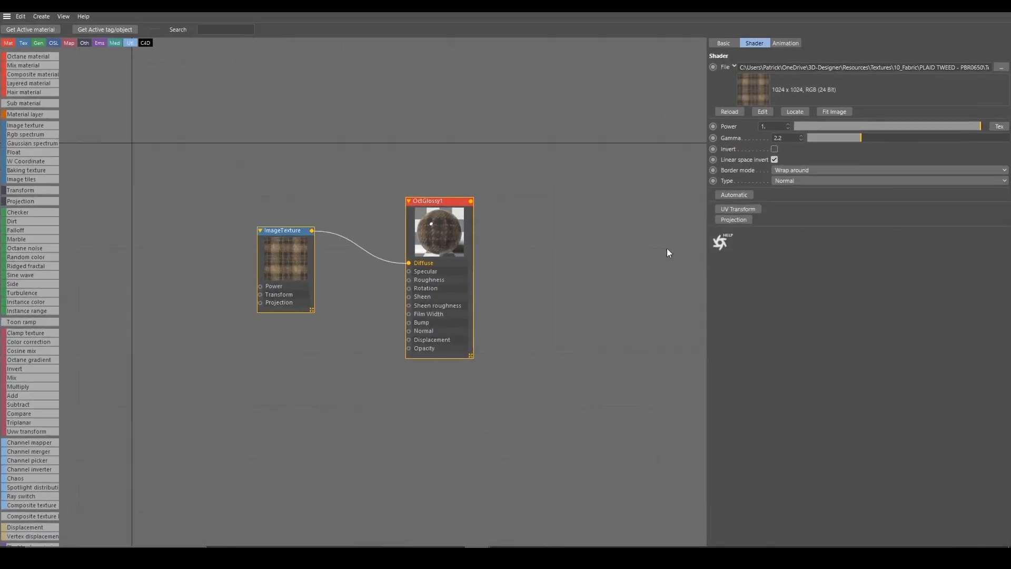
{"action": "left_click", "coordinate": [696, 243]}
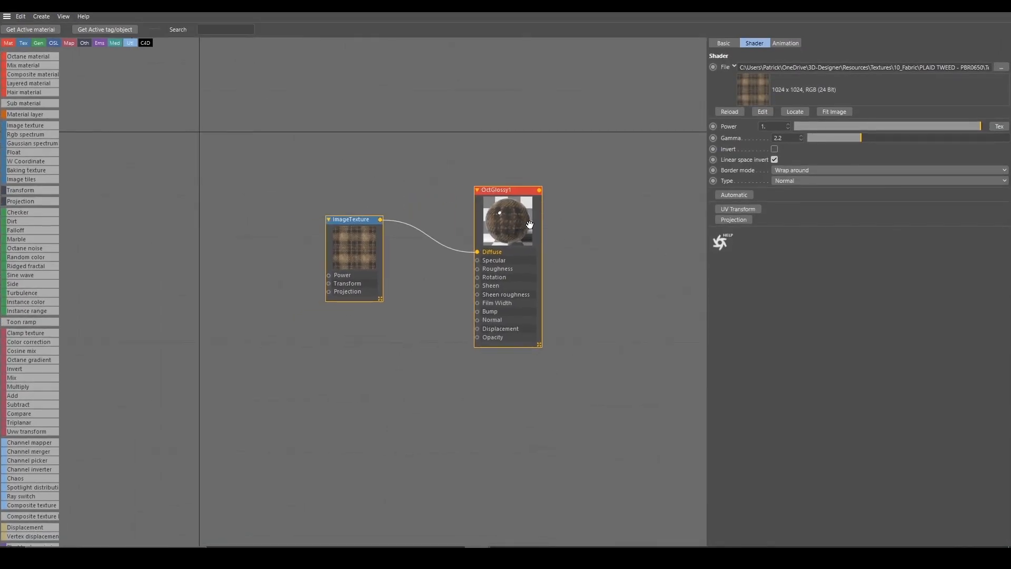
{"action": "left_click", "coordinate": [412, 154]}
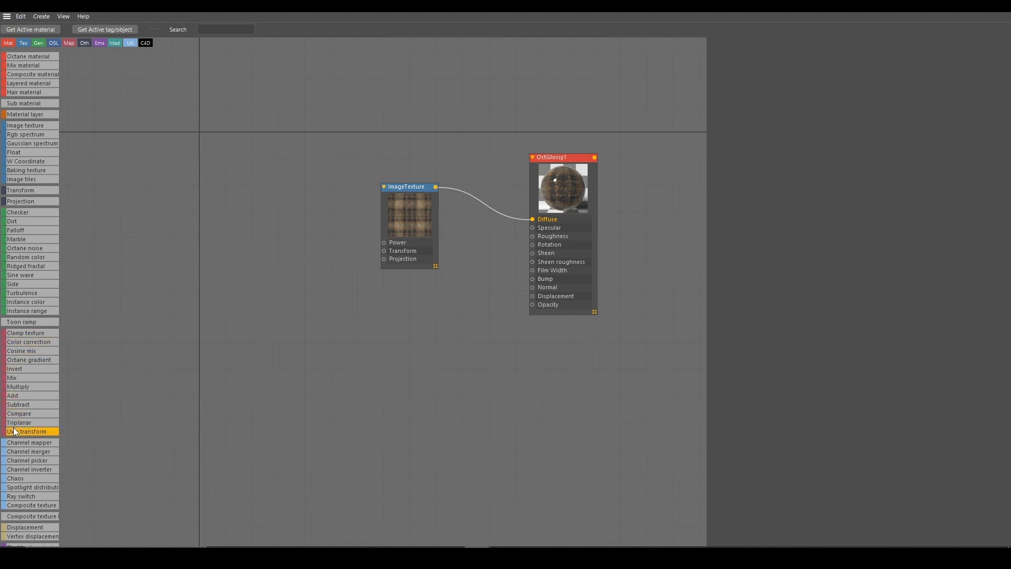
{"action": "left_click_drag", "start_coordinate": [25, 424], "coordinate": [119, 405]}
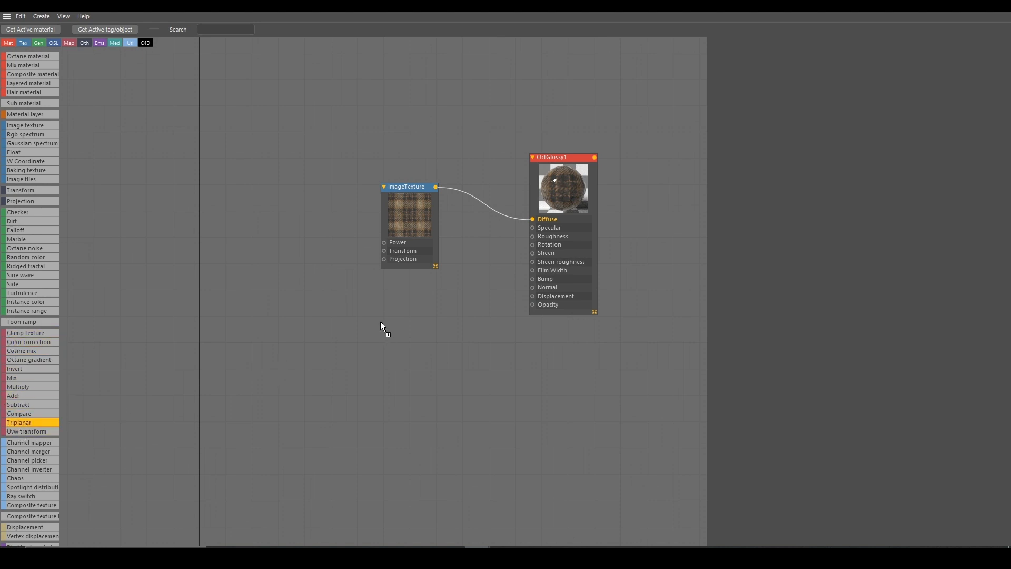
{"action": "left_click_drag", "start_coordinate": [381, 321], "coordinate": [381, 325]}
- Place the Triplanar node between the image texture and the material, and connect the texture to its X- input
{"action": "left_click_drag", "start_coordinate": [400, 225], "coordinate": [327, 227]}
{"action": "left_click", "coordinate": [422, 325]}
{"action": "left_click_drag", "start_coordinate": [422, 325], "coordinate": [438, 252]}
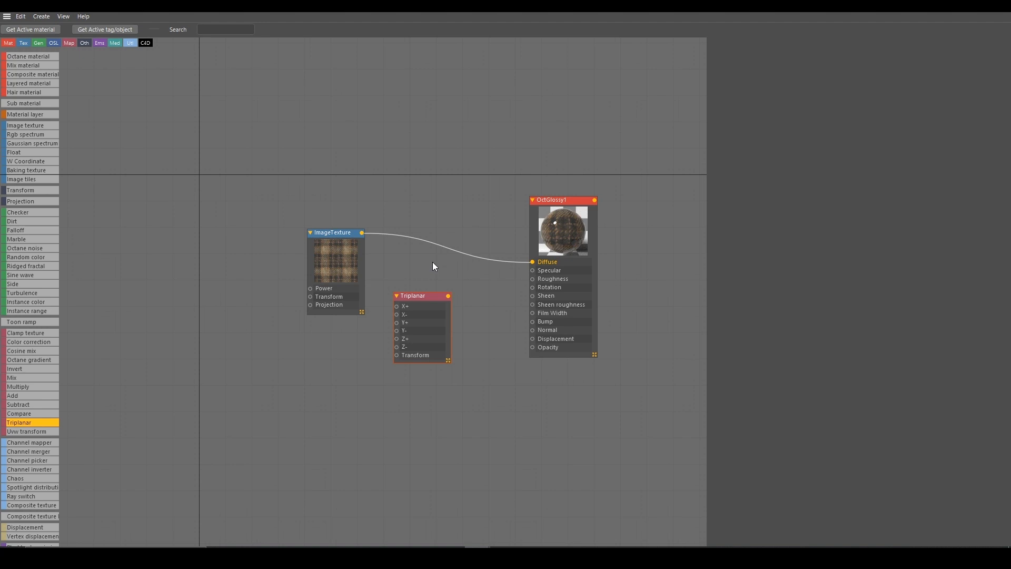
{"action": "left_click_drag", "start_coordinate": [416, 296], "coordinate": [424, 268]}
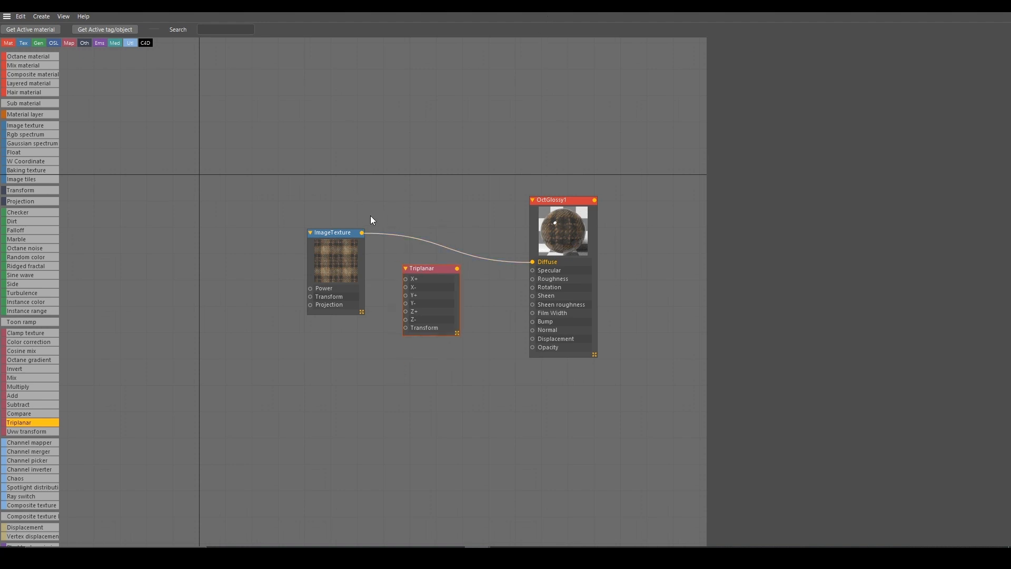
{"action": "left_click_drag", "start_coordinate": [364, 235], "coordinate": [406, 287]}
{"action": "left_click_drag", "start_coordinate": [314, 256], "coordinate": [293, 268]}
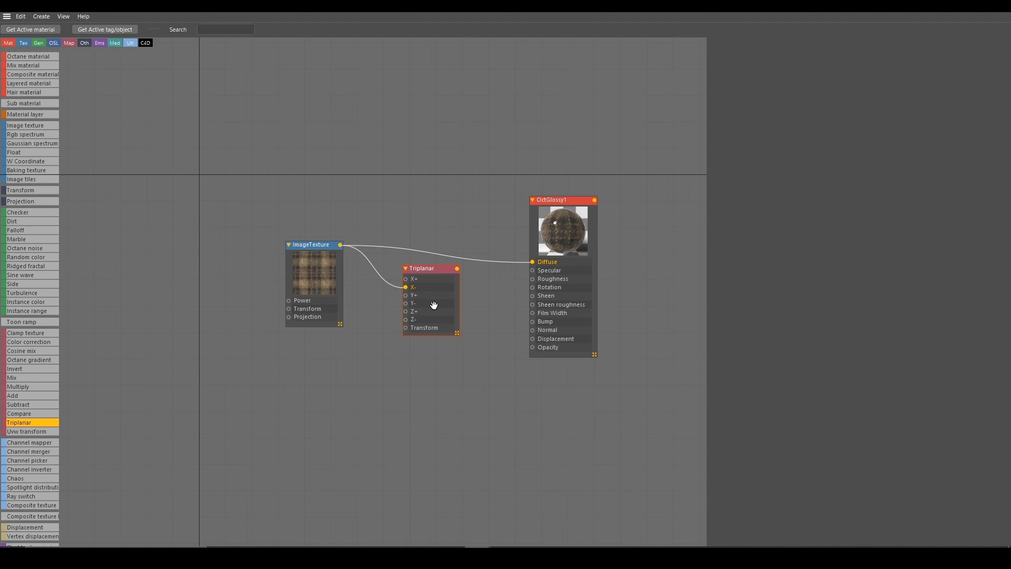
- Select the Subdivision Surface object and examine its axis directions against the logo block in the viewport
{"action": "left_click_drag", "start_coordinate": [492, 6], "coordinate": [541, 238]}
{"action": "left_click_drag", "start_coordinate": [254, 63], "coordinate": [0, 202]}
{"action": "left_click", "coordinate": [766, 55]}
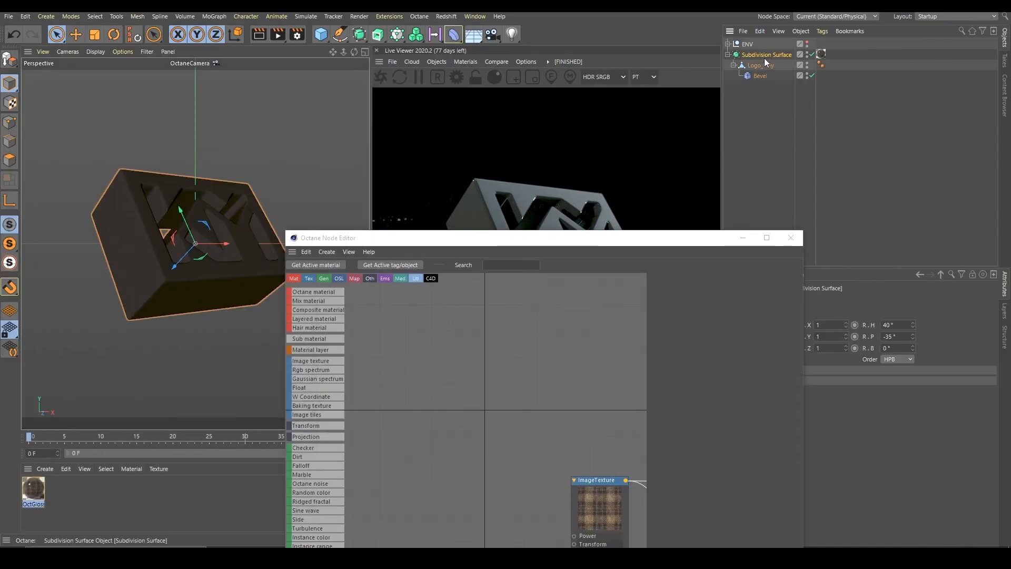
{"action": "left_click_drag", "start_coordinate": [486, 237], "coordinate": [535, 168]}
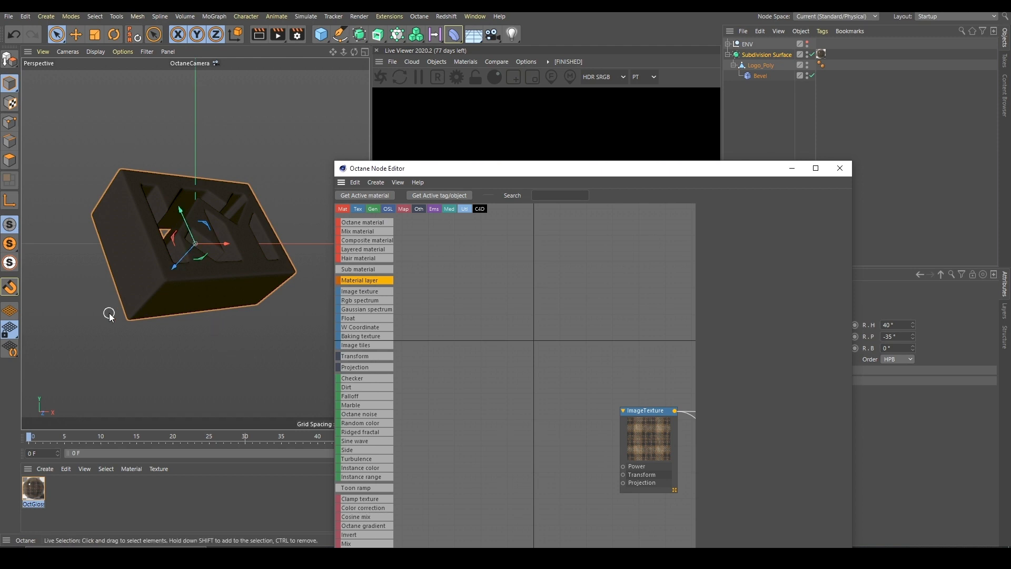
{"action": "left_click_drag", "start_coordinate": [424, 174], "coordinate": [311, 297]}
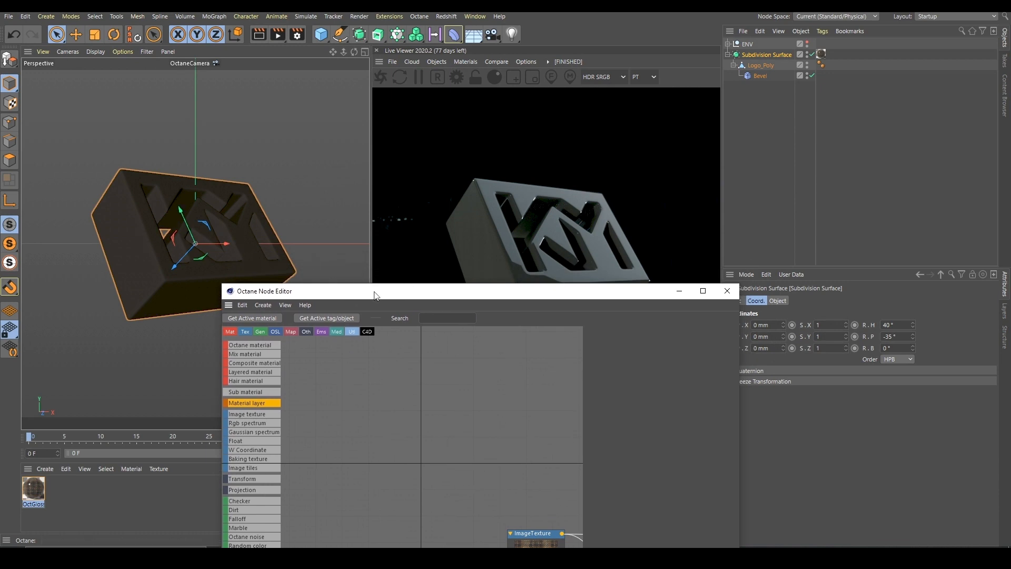
{"action": "left_click_drag", "start_coordinate": [375, 294], "coordinate": [474, 93]}
- Connect the Triplanar node's output to the glossy material's Diffuse input in place of the direct image texture link
{"action": "middle_click_drag", "start_coordinate": [517, 279], "coordinate": [416, 255]}
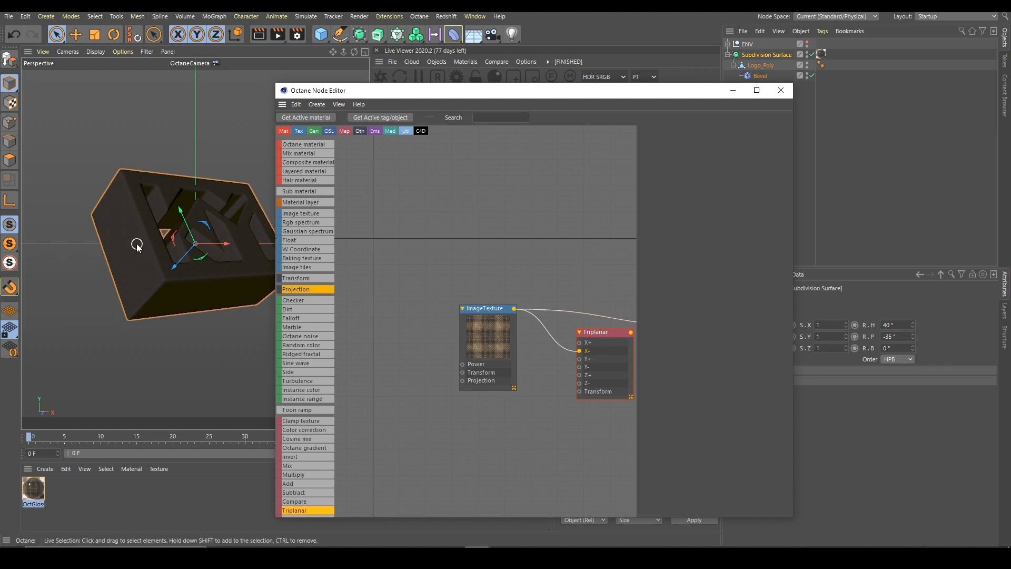
{"action": "middle_click_drag", "start_coordinate": [585, 207], "coordinate": [503, 197]}
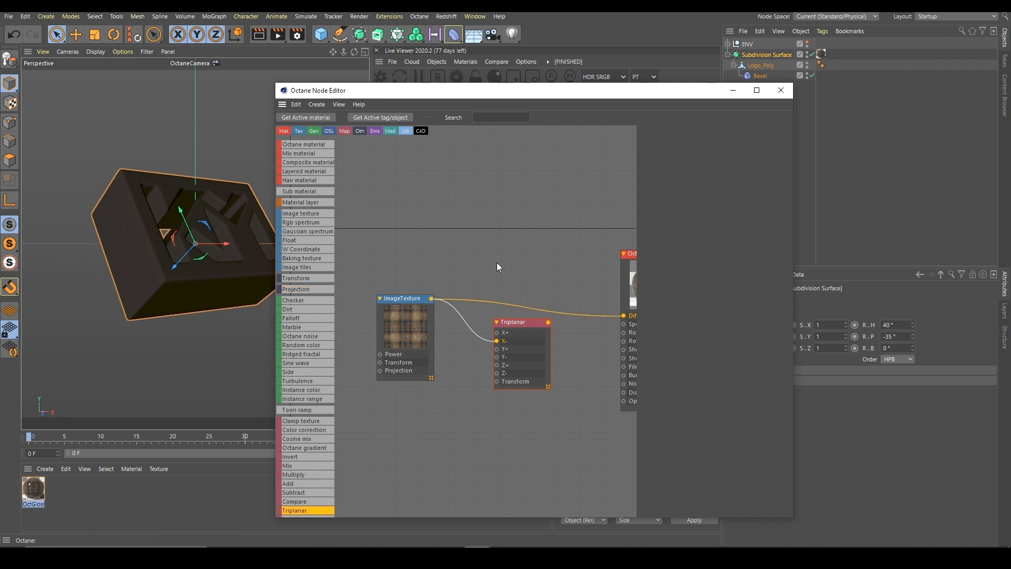
{"action": "left_click_drag", "start_coordinate": [549, 321], "coordinate": [624, 316]}
{"action": "middle_click_drag", "start_coordinate": [542, 228], "coordinate": [483, 232]}
{"action": "scroll", "coordinate": [479, 232], "scroll_direction": "down", "scroll_amount": 2}
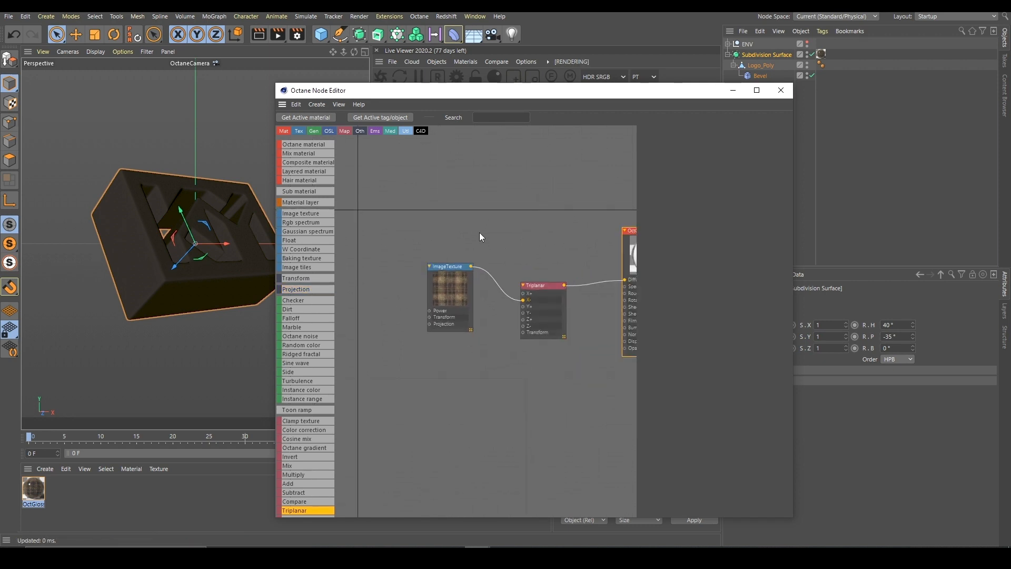
- Add a Texture Projection node to the image texture and set its projection type to Triplanar
{"action": "left_click_drag", "start_coordinate": [443, 282], "coordinate": [466, 303]}
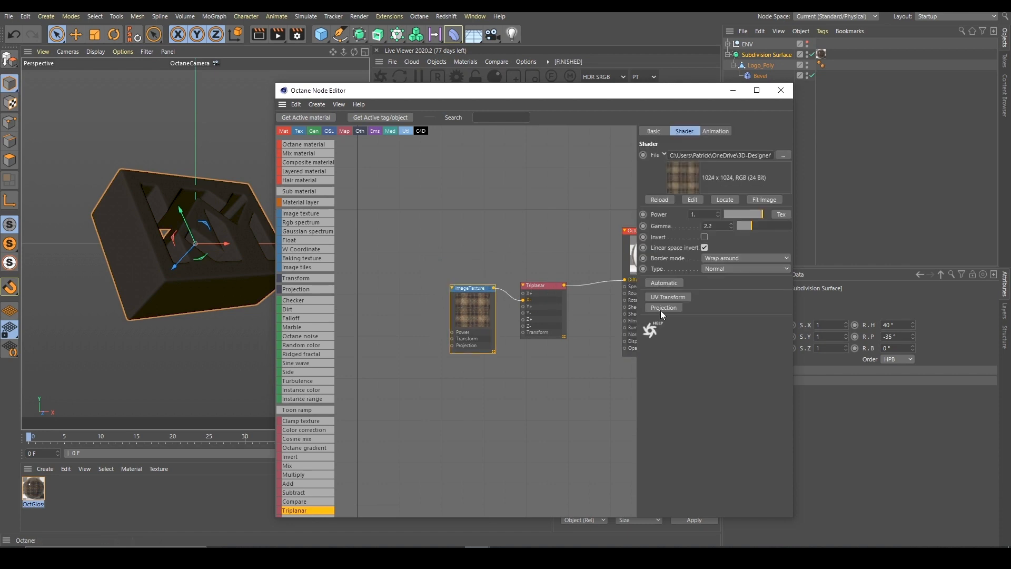
{"action": "left_click", "coordinate": [468, 273]}
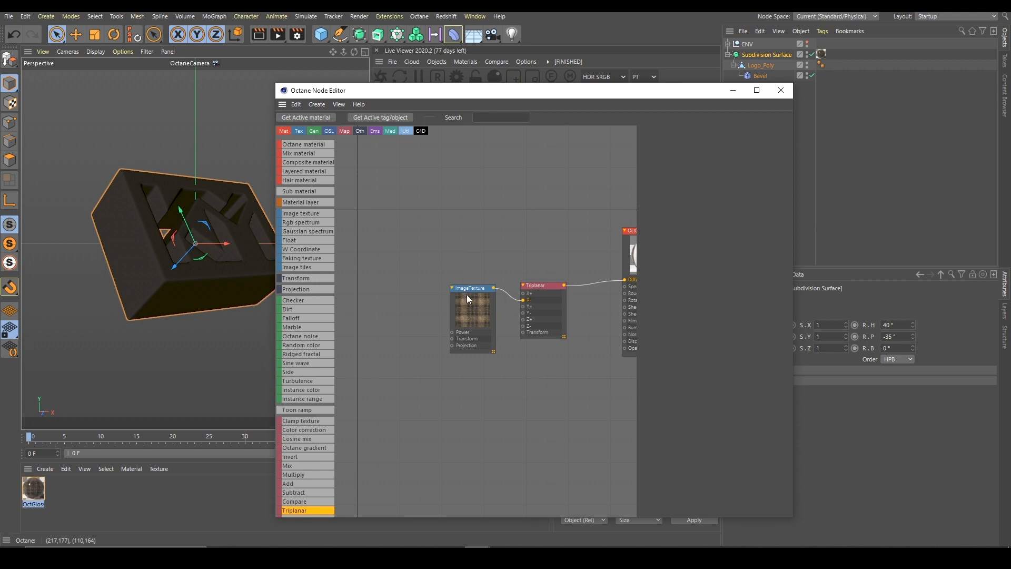
{"action": "left_click", "coordinate": [467, 290]}
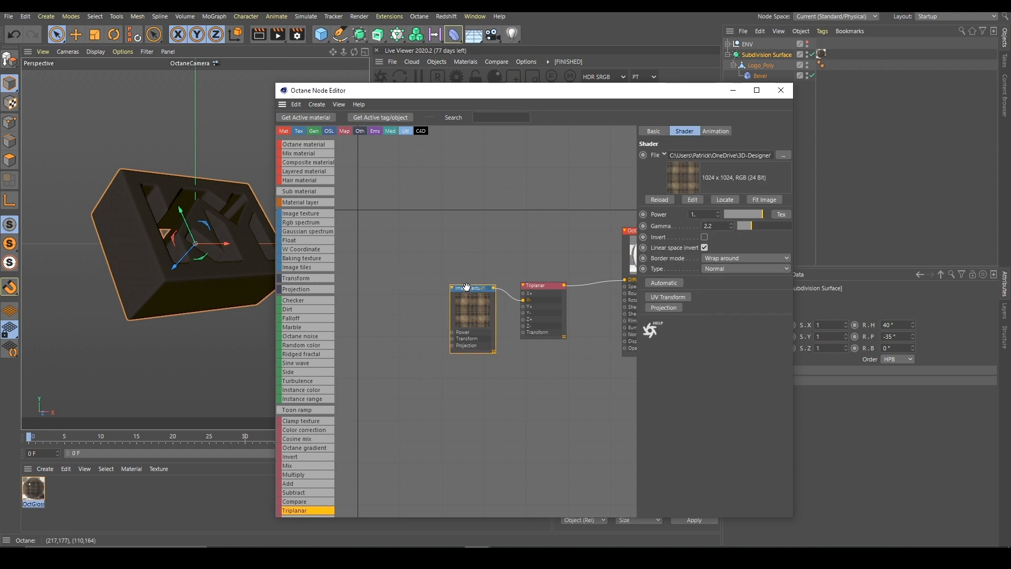
{"action": "left_click", "coordinate": [676, 309]}
{"action": "left_click_drag", "start_coordinate": [398, 346], "coordinate": [379, 347]}
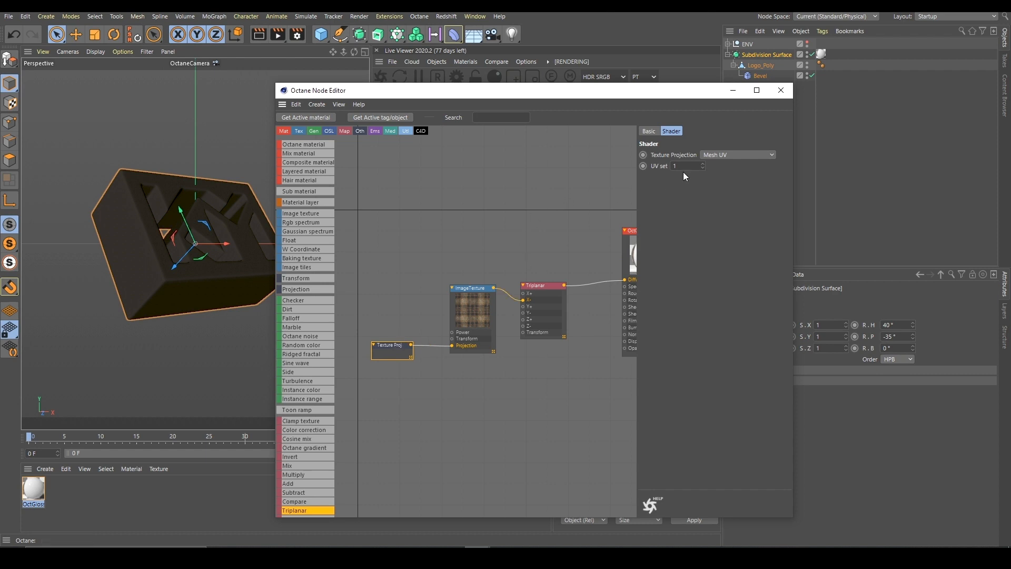
{"action": "left_click", "coordinate": [738, 154]}
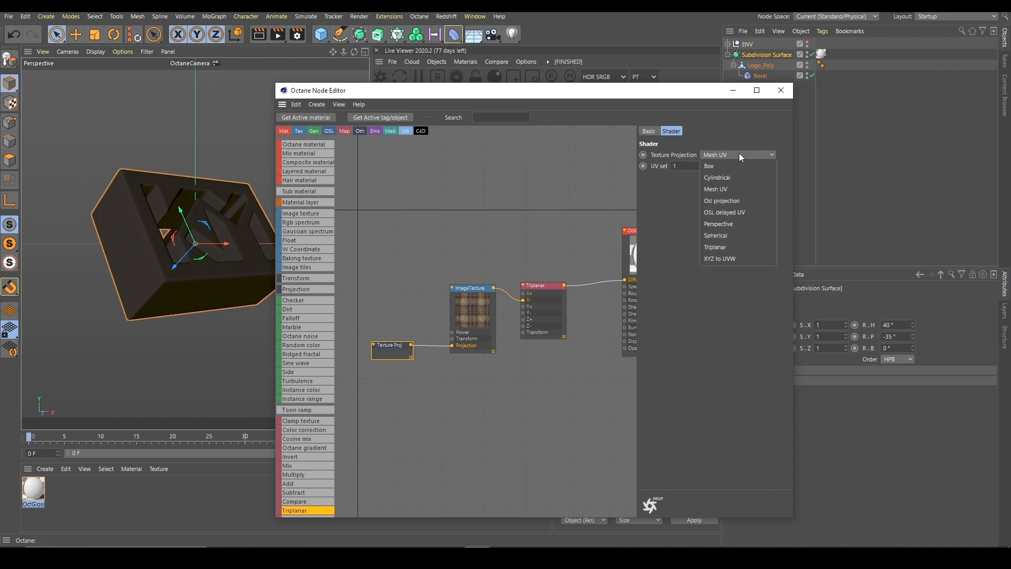
{"action": "left_click", "coordinate": [728, 249]}
{"action": "left_click", "coordinate": [492, 381]}
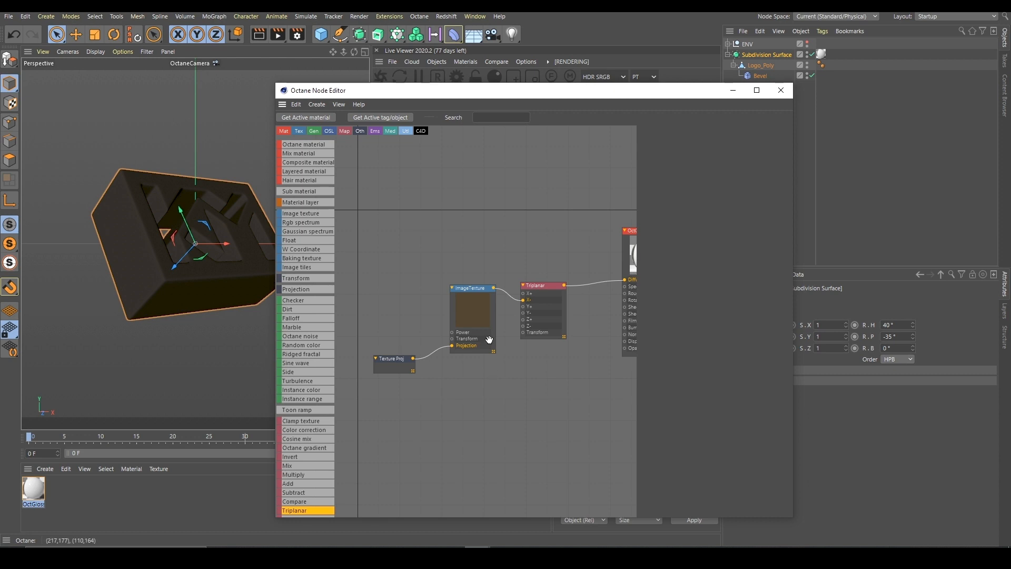
- Add a UV Transform node to the image texture and place it above the projection node
{"action": "left_click", "coordinate": [483, 308]}
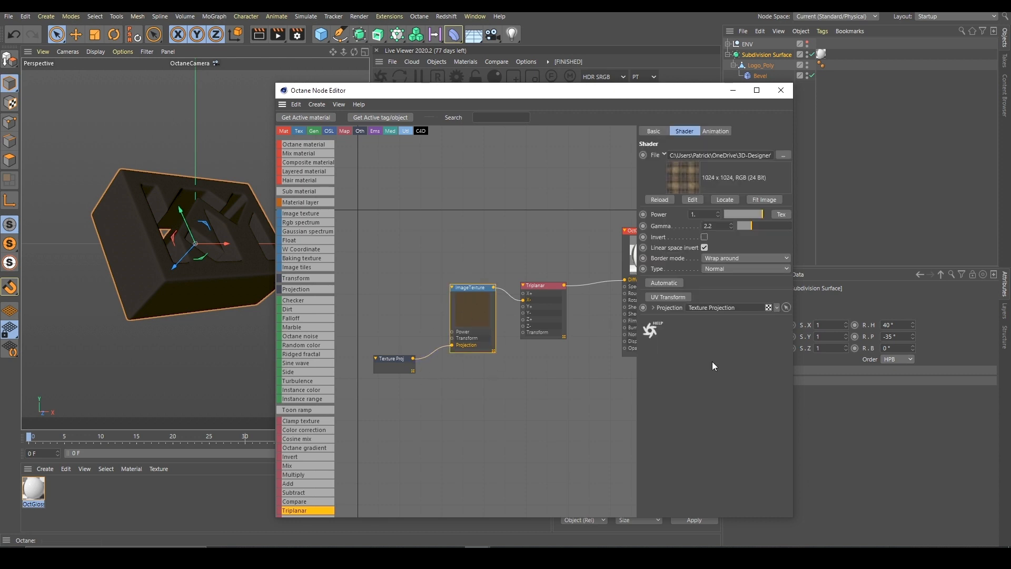
{"action": "left_click", "coordinate": [665, 298]}
{"action": "left_click_drag", "start_coordinate": [411, 345], "coordinate": [395, 328]}
- Check the texture size in the render and set the Transform node's locked X, Y and Z scale to 0.05
{"action": "left_click_drag", "start_coordinate": [598, 92], "coordinate": [191, 103]}
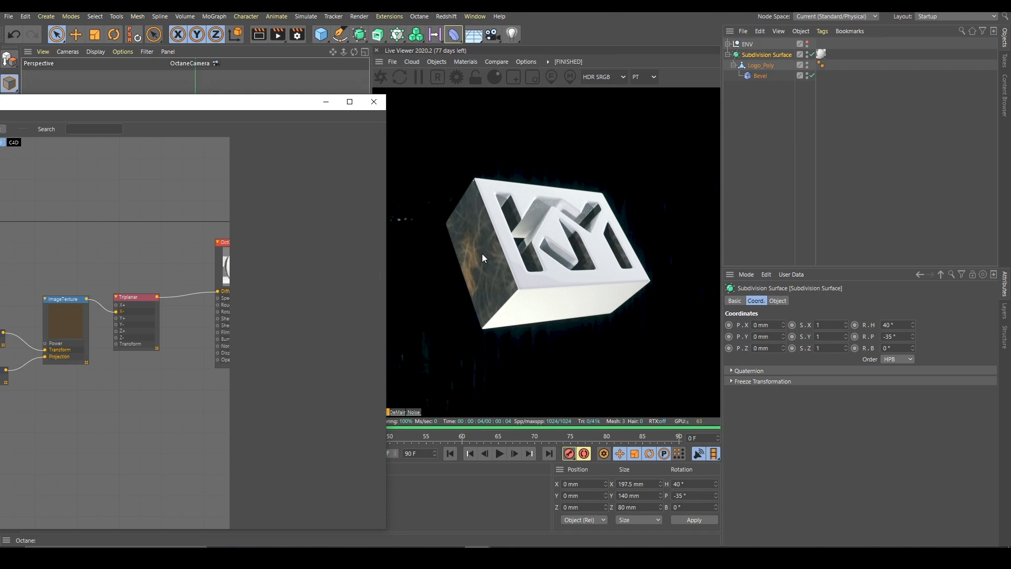
{"action": "left_click_drag", "start_coordinate": [255, 101], "coordinate": [384, 68]}
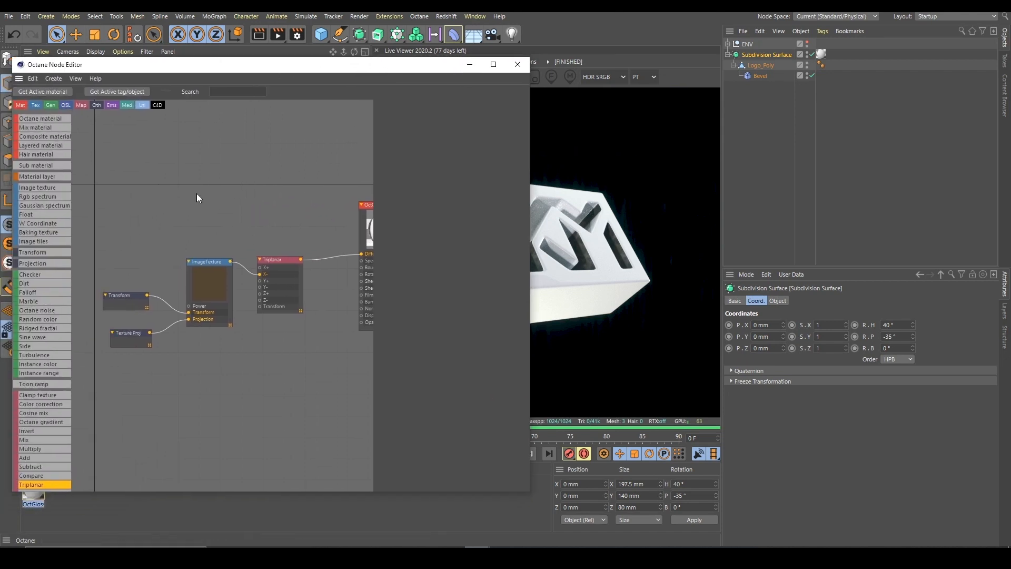
{"action": "left_click", "coordinate": [121, 298]}
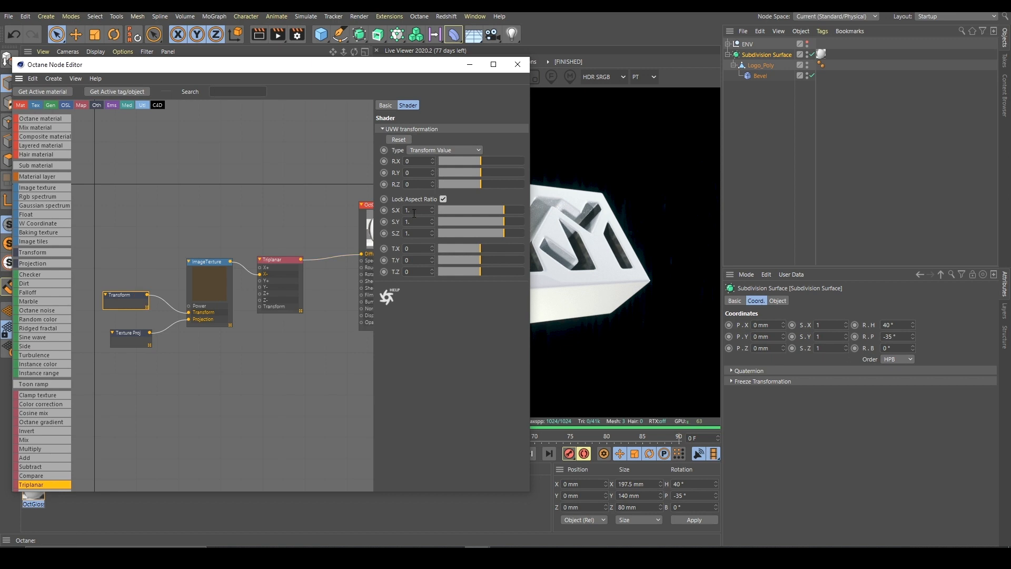
{"action": "type", "text": "0.05"}
{"action": "key", "text": "Return"}
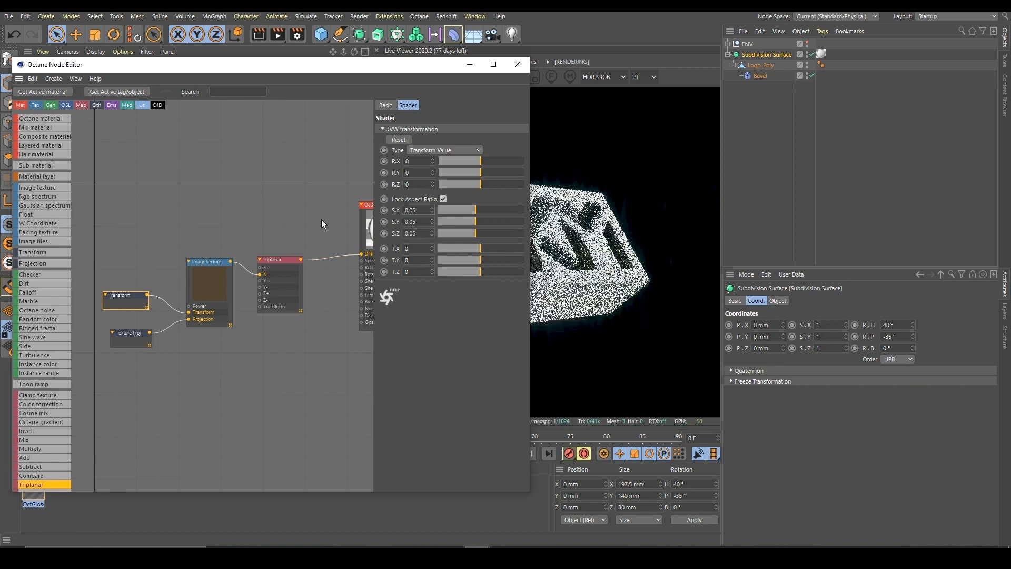
- Check the render and reconnect the plaid image texture to the Triplanar node's X+ input in place of X-
{"action": "left_click_drag", "start_coordinate": [399, 72], "coordinate": [228, 74]}
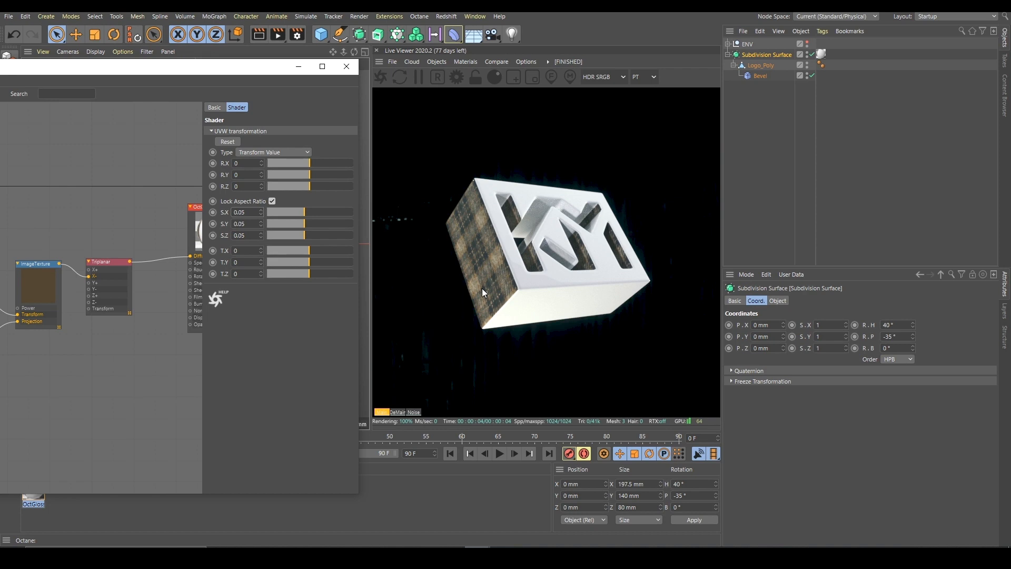
{"action": "left_click_drag", "start_coordinate": [190, 70], "coordinate": [411, 107]}
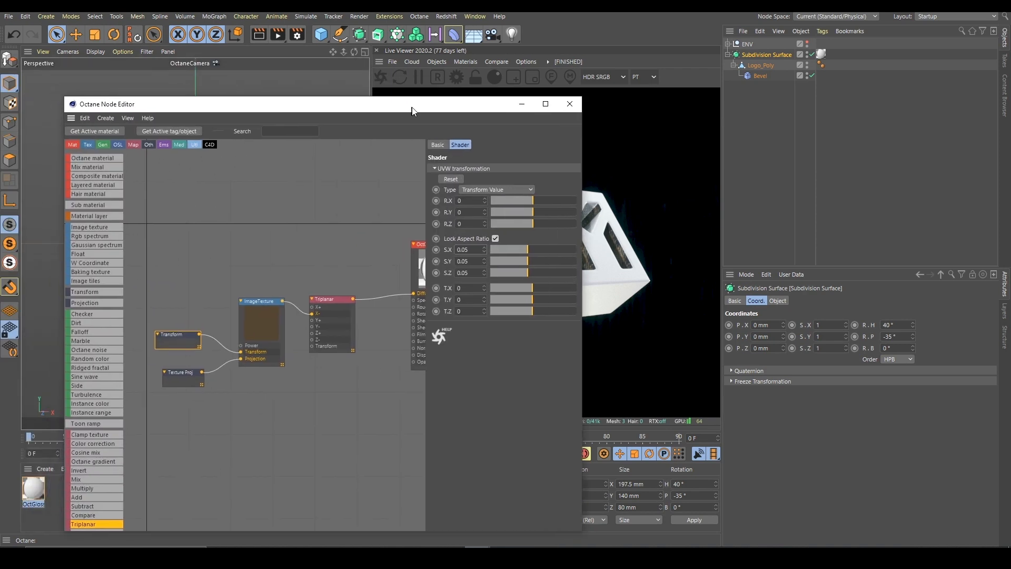
{"action": "left_click", "coordinate": [275, 257]}
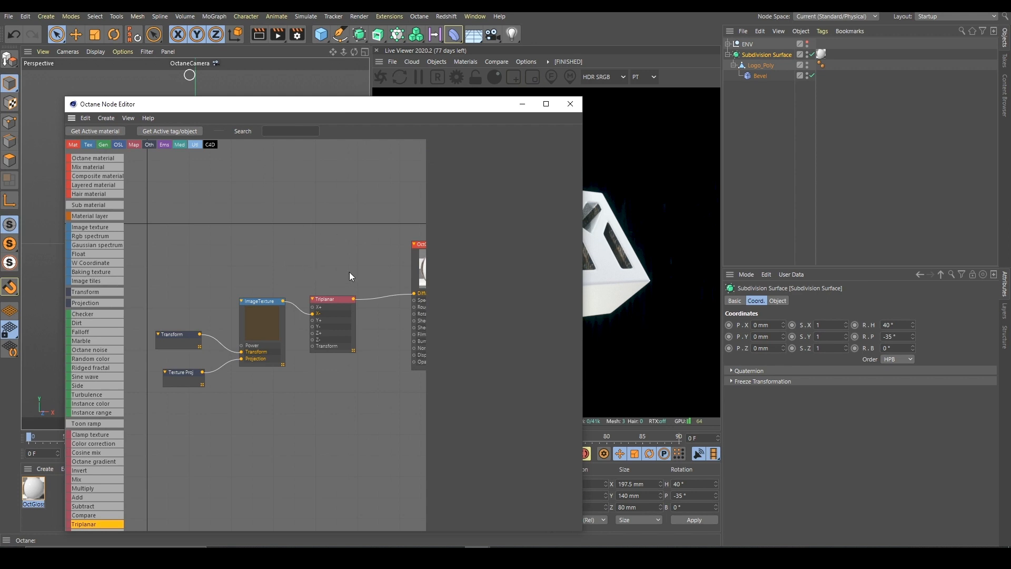
{"action": "left_click_drag", "start_coordinate": [335, 314], "coordinate": [341, 302]}
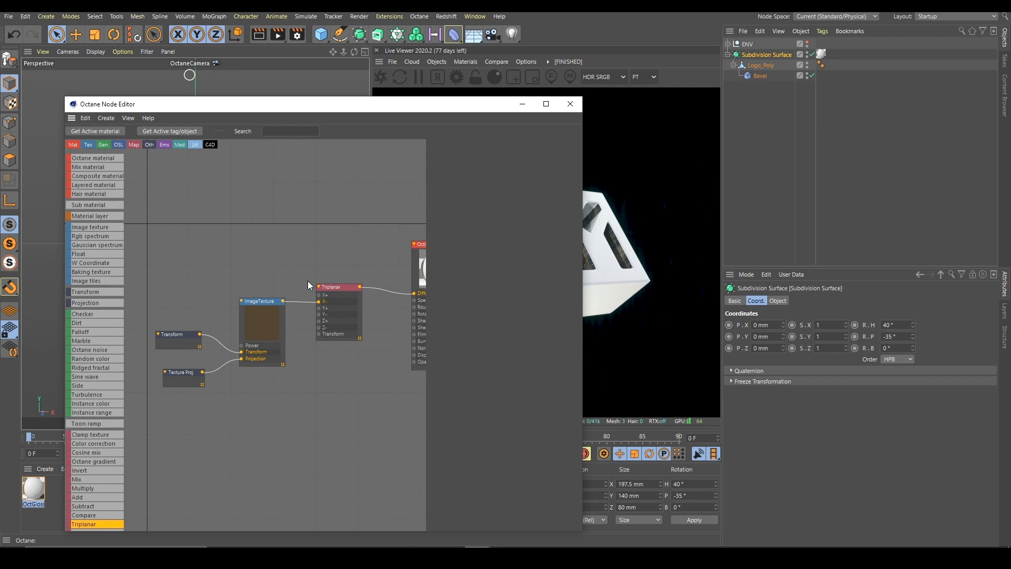
{"action": "scroll", "coordinate": [309, 285], "scroll_direction": "up", "scroll_amount": 2}
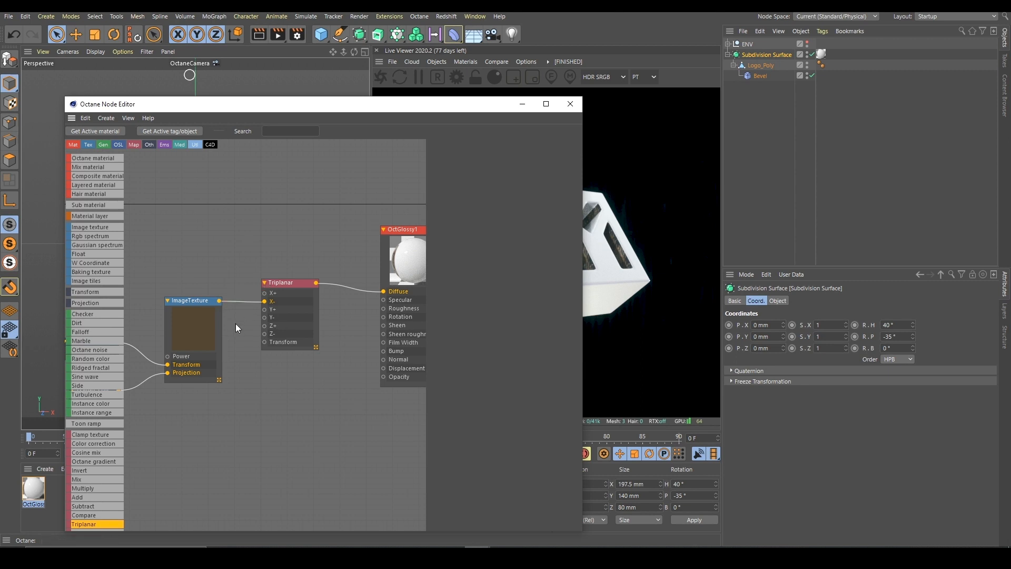
{"action": "left_click_drag", "start_coordinate": [220, 300], "coordinate": [283, 293]}
- Enable Single texture on the Triplanar node and bring the rendered block into view
{"action": "left_click", "coordinate": [252, 302]}
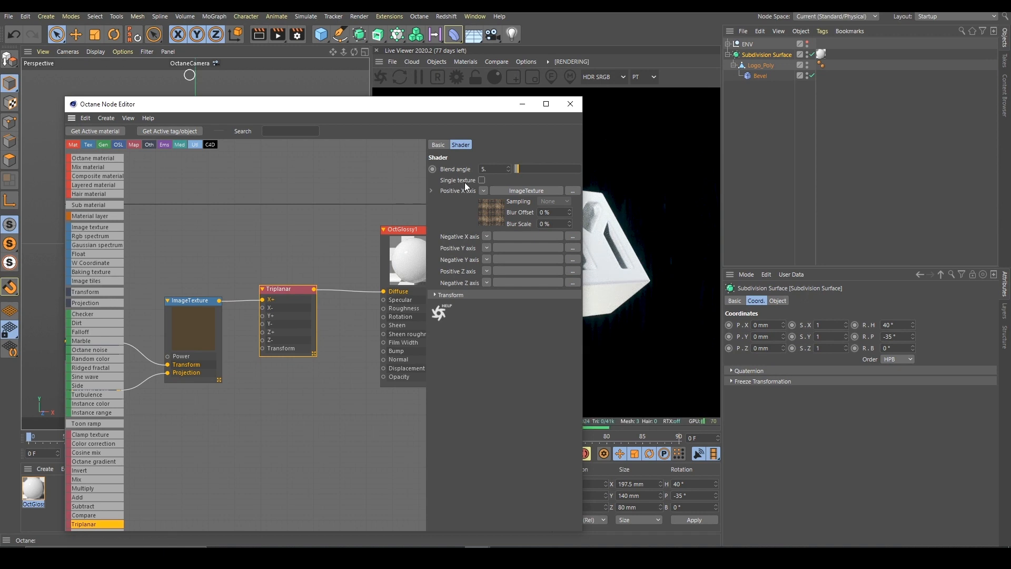
{"action": "left_click", "coordinate": [481, 180]}
{"action": "left_click_drag", "start_coordinate": [435, 105], "coordinate": [271, 90]}
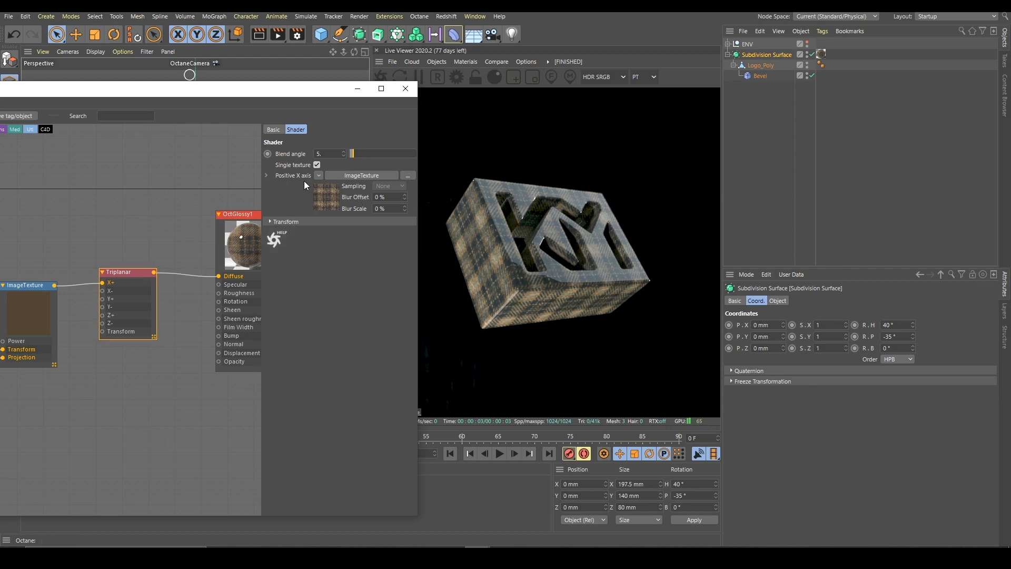
- Set the Triplanar node's coordinate space to World in its transform settings
{"action": "left_click", "coordinate": [287, 222]}
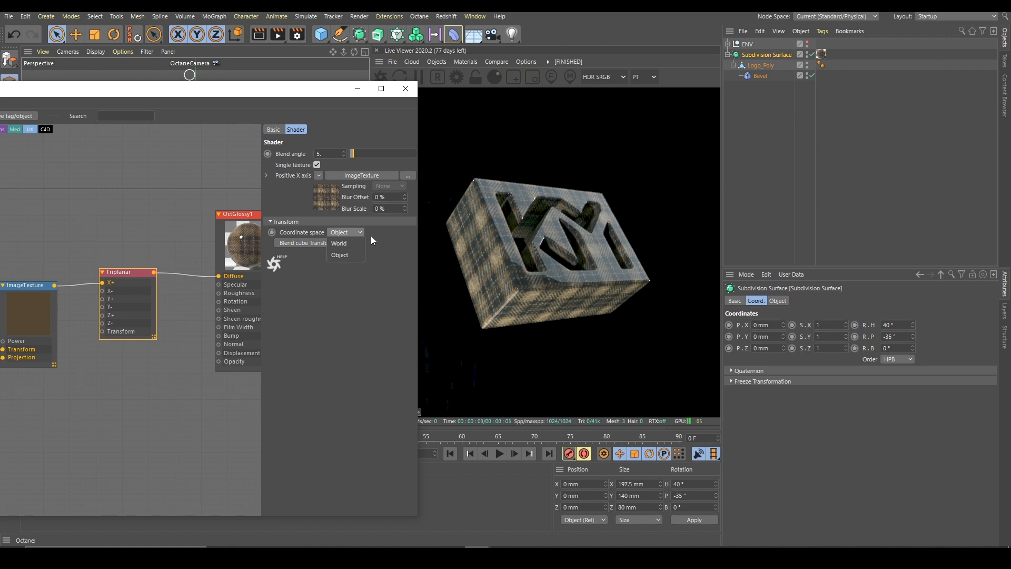
{"action": "left_click", "coordinate": [346, 244]}
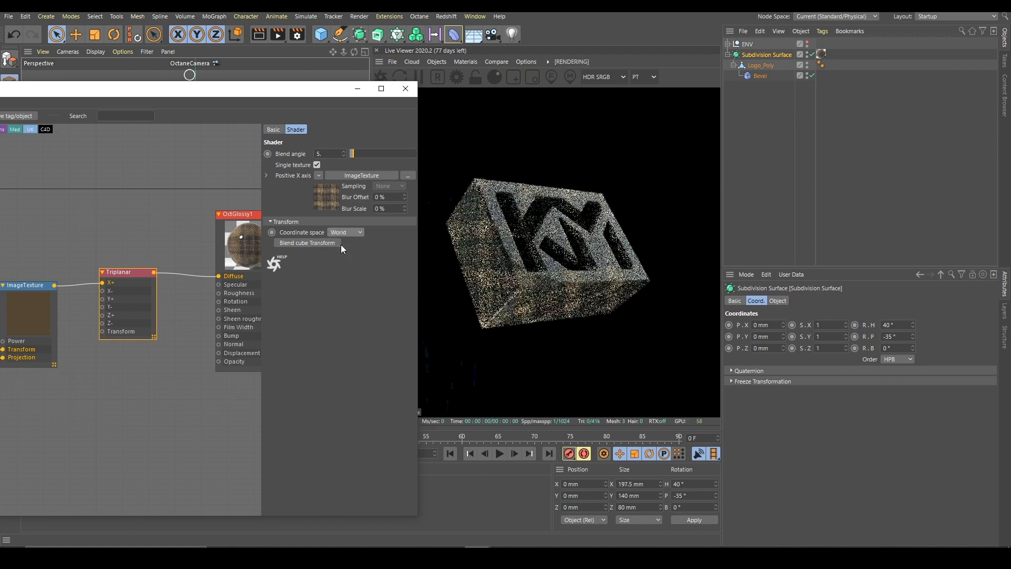
{"action": "left_click_drag", "start_coordinate": [315, 97], "coordinate": [228, 123]}
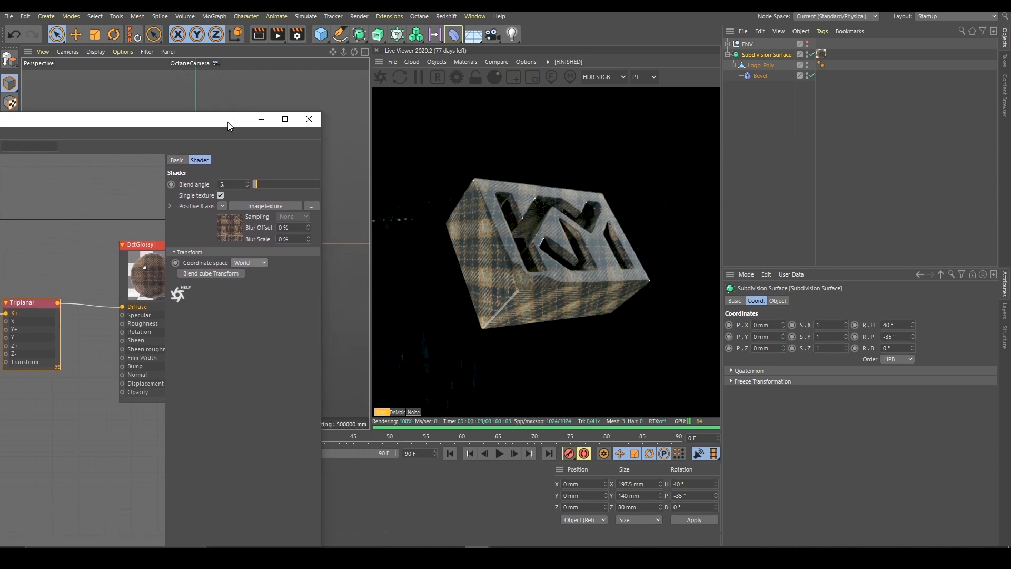
- Test the world-space projection by varying the Subdivision Surface's heading rotation and returning it to 40°
{"action": "left_click", "coordinate": [776, 119]}
{"action": "left_click", "coordinate": [761, 56]}
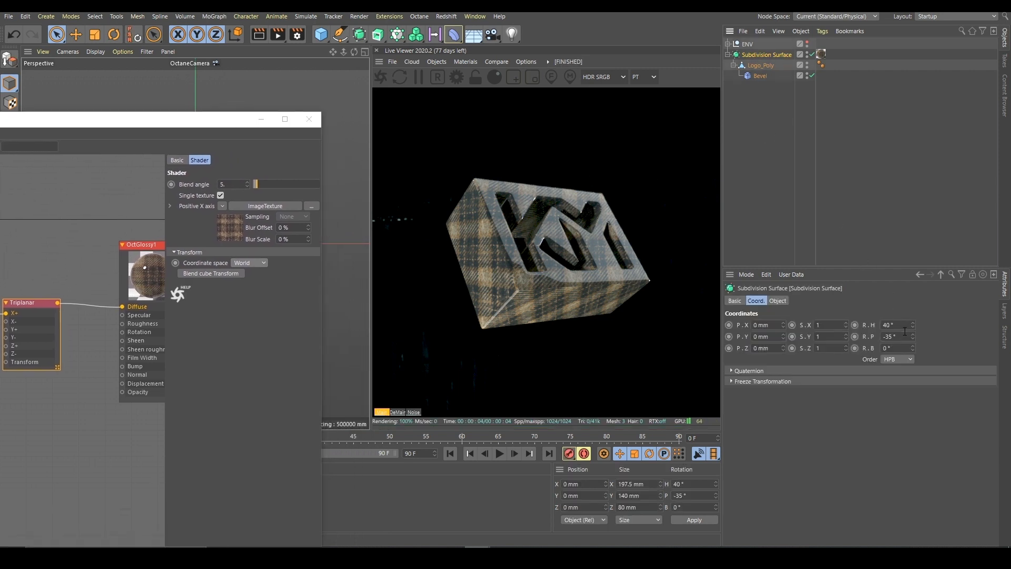
{"action": "scroll", "coordinate": [904, 325], "scroll_direction": "up", "scroll_amount": 6}
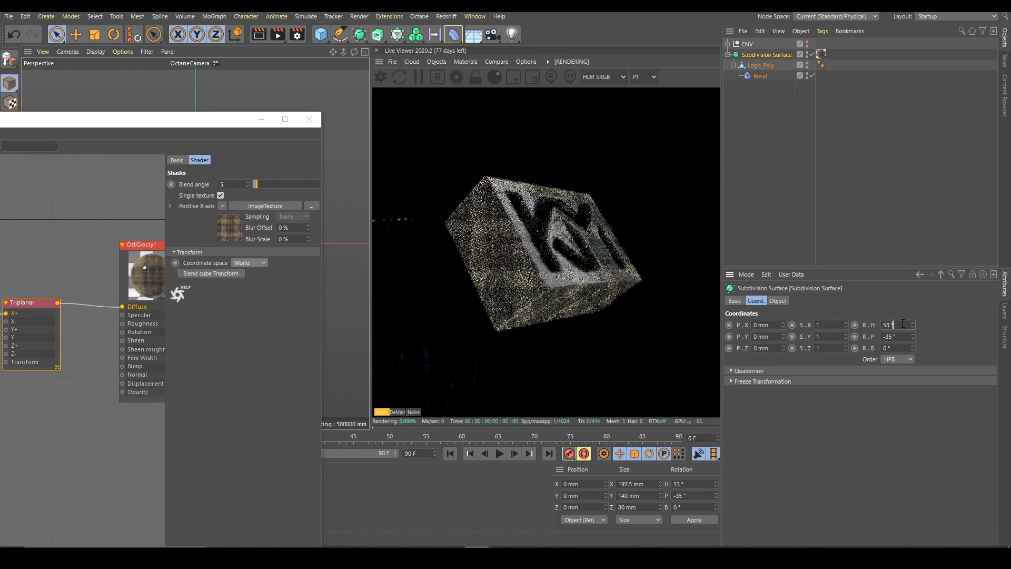
{"action": "scroll", "coordinate": [903, 324], "scroll_direction": "up", "scroll_amount": 20}
{"action": "scroll", "coordinate": [901, 325], "scroll_direction": "down", "scroll_amount": 20}
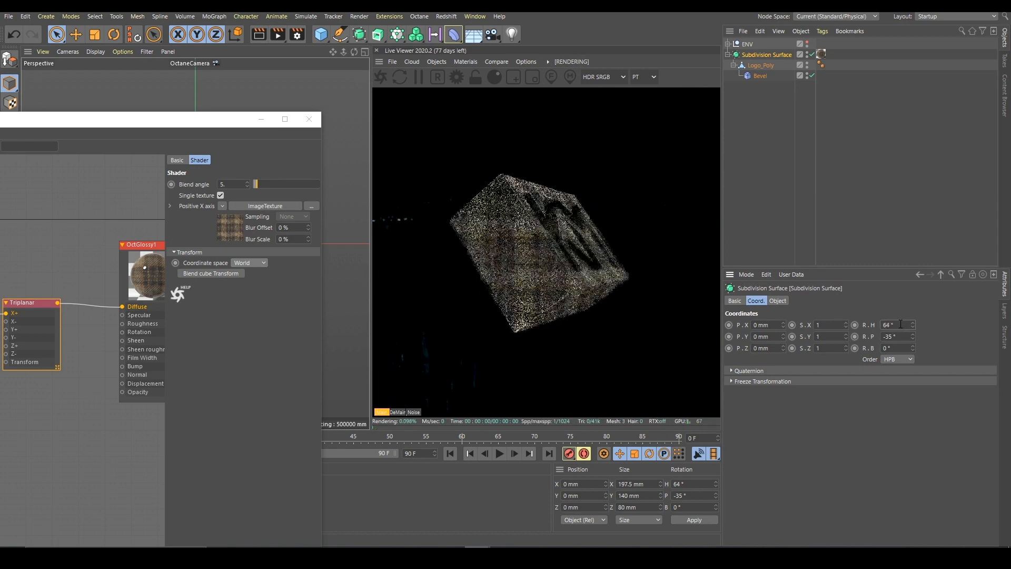
{"action": "scroll", "coordinate": [901, 324], "scroll_direction": "down", "scroll_amount": 20}
{"action": "scroll", "coordinate": [902, 323], "scroll_direction": "down", "scroll_amount": 9}
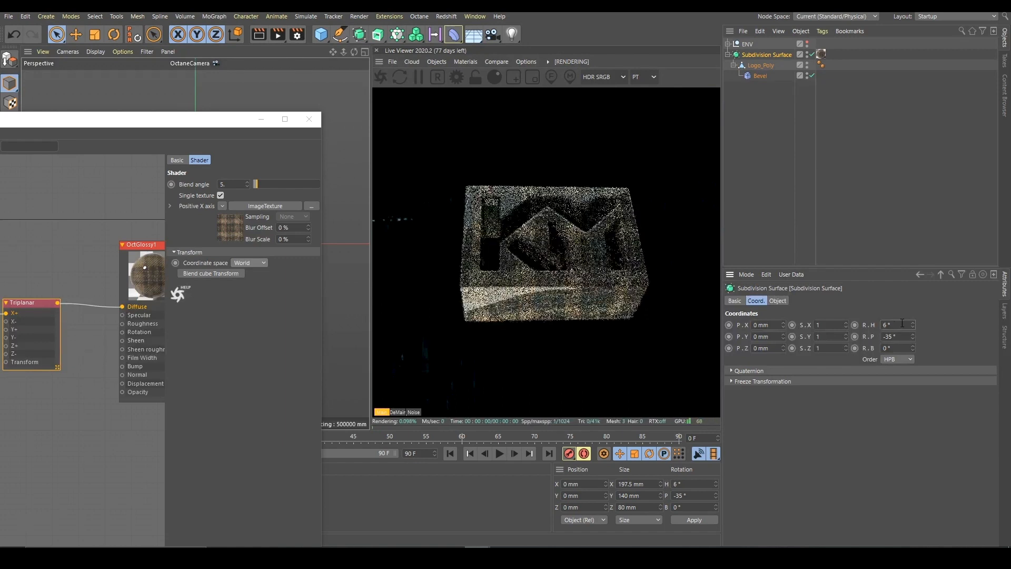
{"action": "scroll", "coordinate": [905, 324], "scroll_direction": "up", "scroll_amount": 20}
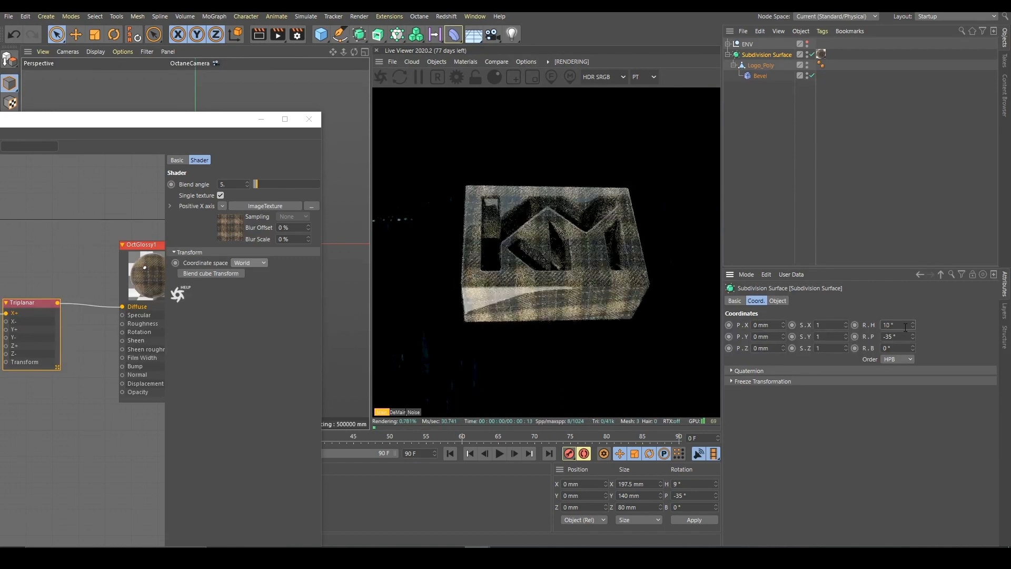
{"action": "scroll", "coordinate": [905, 325], "scroll_direction": "up", "scroll_amount": 20}
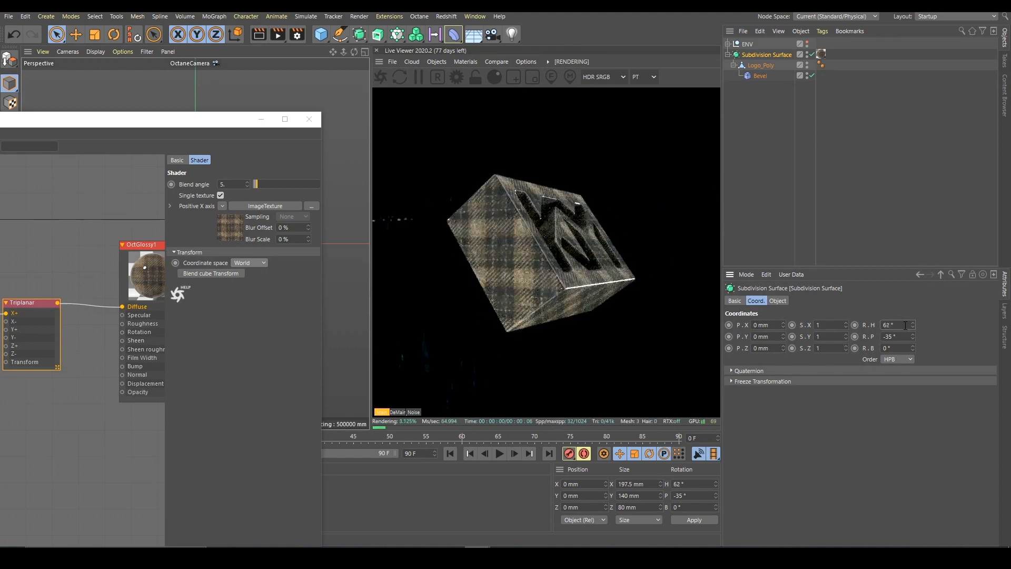
{"action": "scroll", "coordinate": [906, 326], "scroll_direction": "down", "scroll_amount": 13}
{"action": "scroll", "coordinate": [905, 326], "scroll_direction": "down", "scroll_amount": 6}
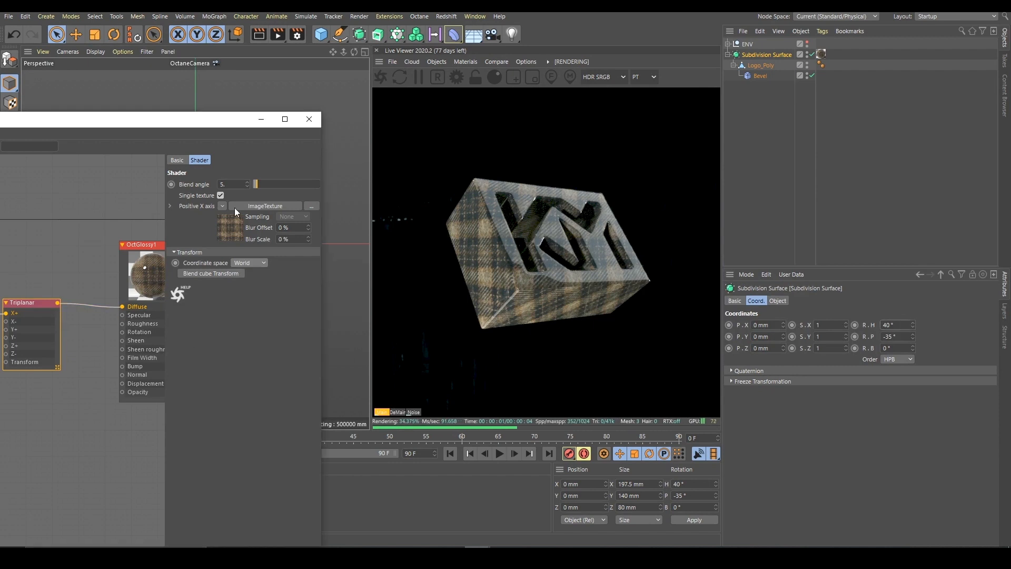
- Set the Triplanar node's coordinate space to Object
{"action": "left_click", "coordinate": [252, 263]}
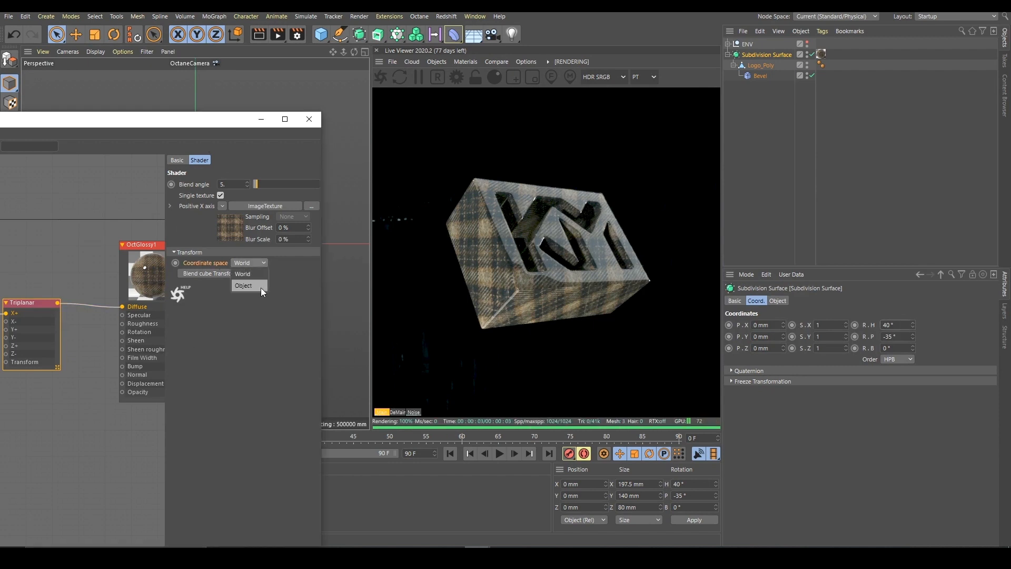
{"action": "left_click", "coordinate": [255, 288]}
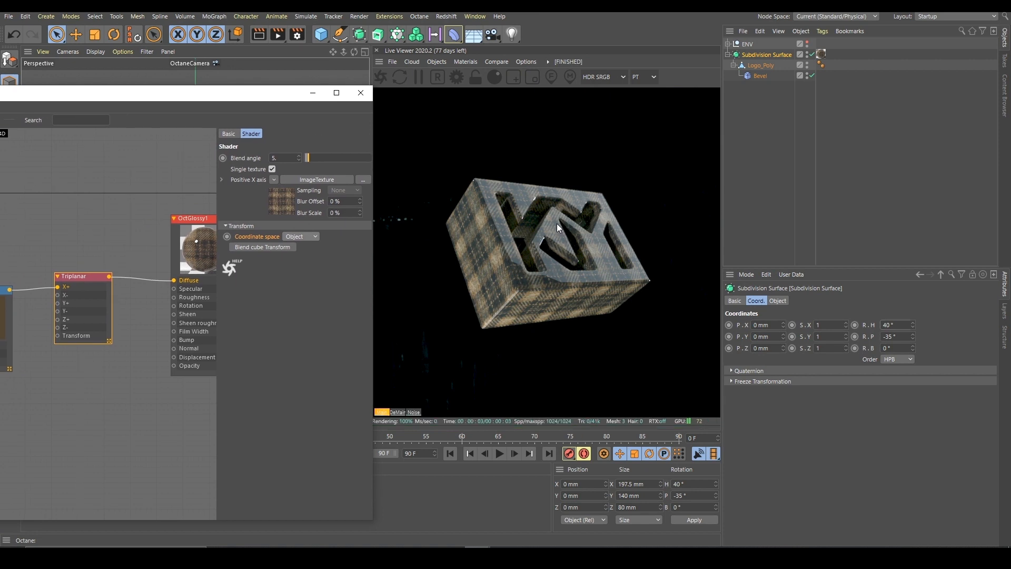
- Review the enlarged node network, examining the Triplanar, Texture Projection and Transform settings, and compare them with the rendered block
{"action": "left_click_drag", "start_coordinate": [275, 95], "coordinate": [362, 81]}
{"action": "left_click", "coordinate": [424, 80]}
{"action": "middle_click_drag", "start_coordinate": [427, 161], "coordinate": [452, 177]}
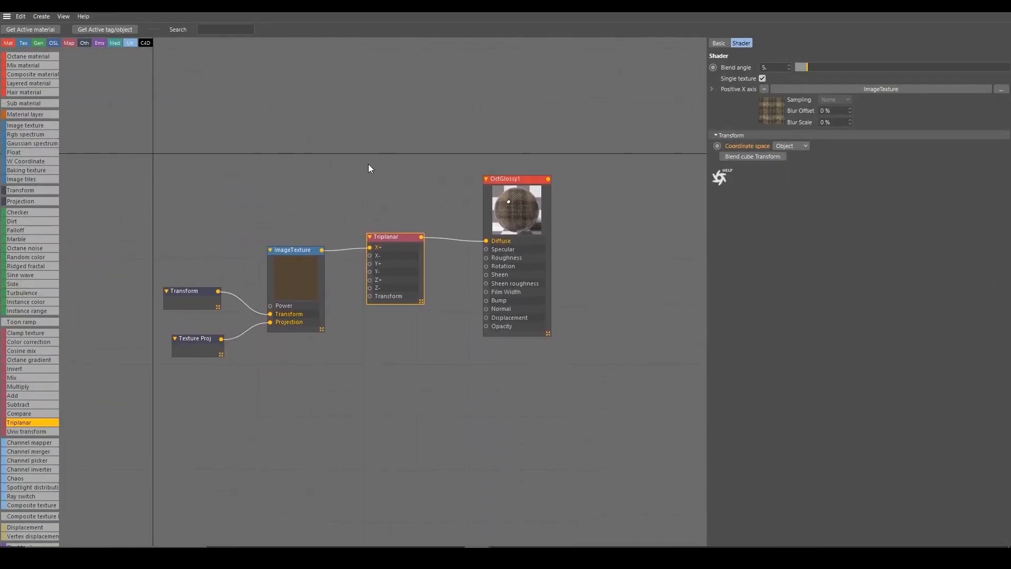
{"action": "left_click", "coordinate": [367, 163]}
{"action": "left_click", "coordinate": [393, 237]}
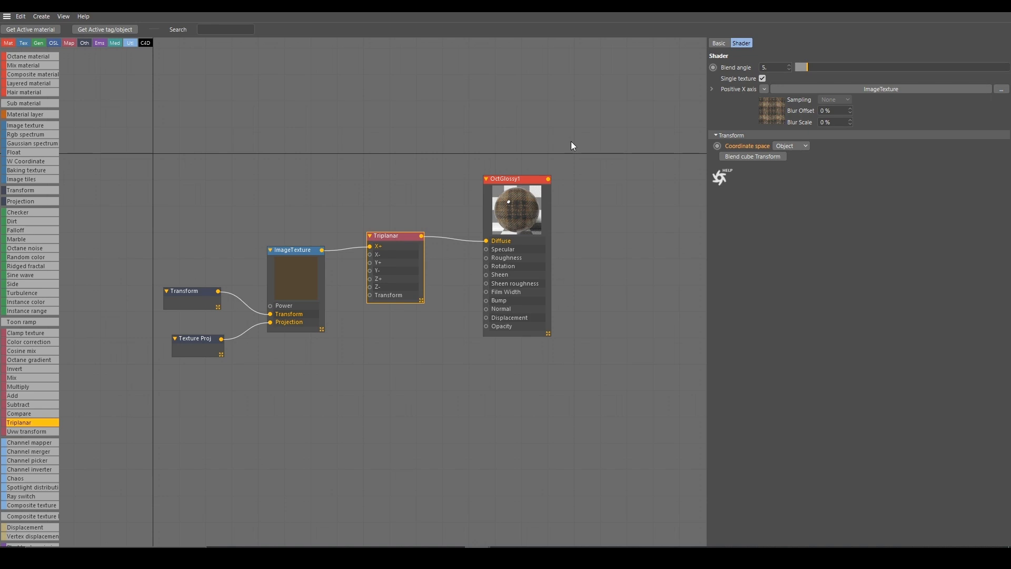
{"action": "left_click_drag", "start_coordinate": [390, 243], "coordinate": [400, 242]}
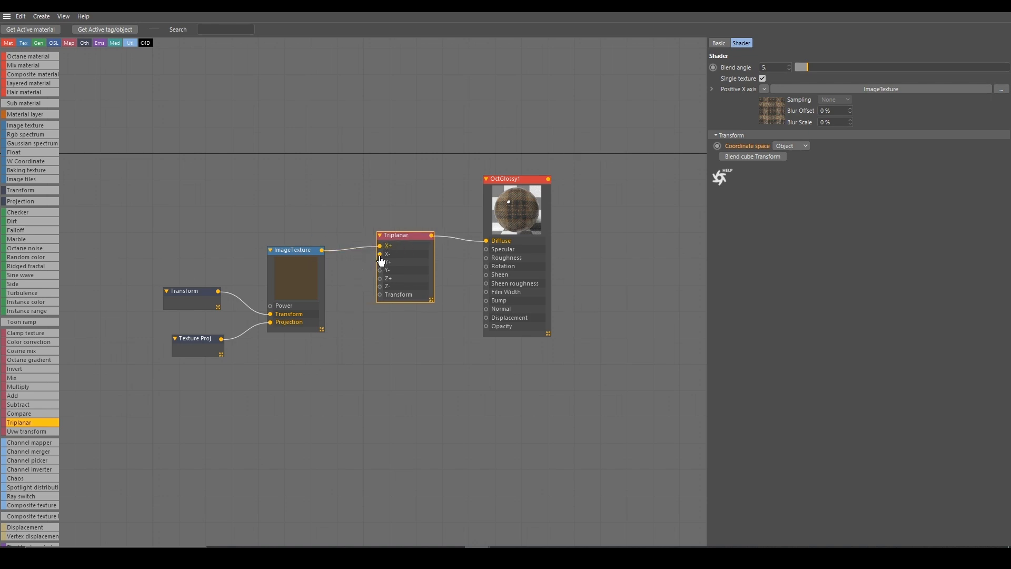
{"action": "left_click", "coordinate": [194, 341]}
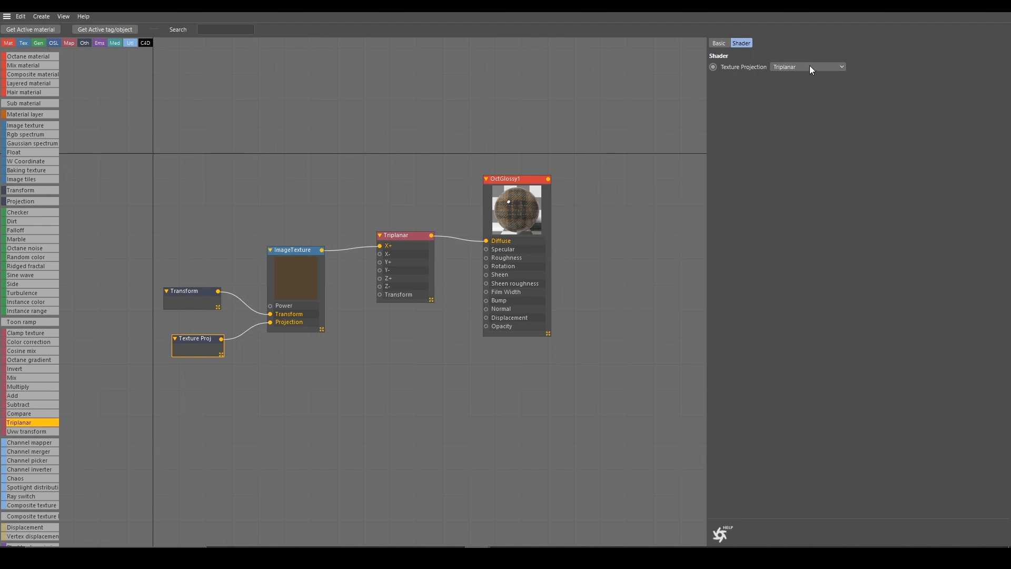
{"action": "left_click", "coordinate": [190, 302]}
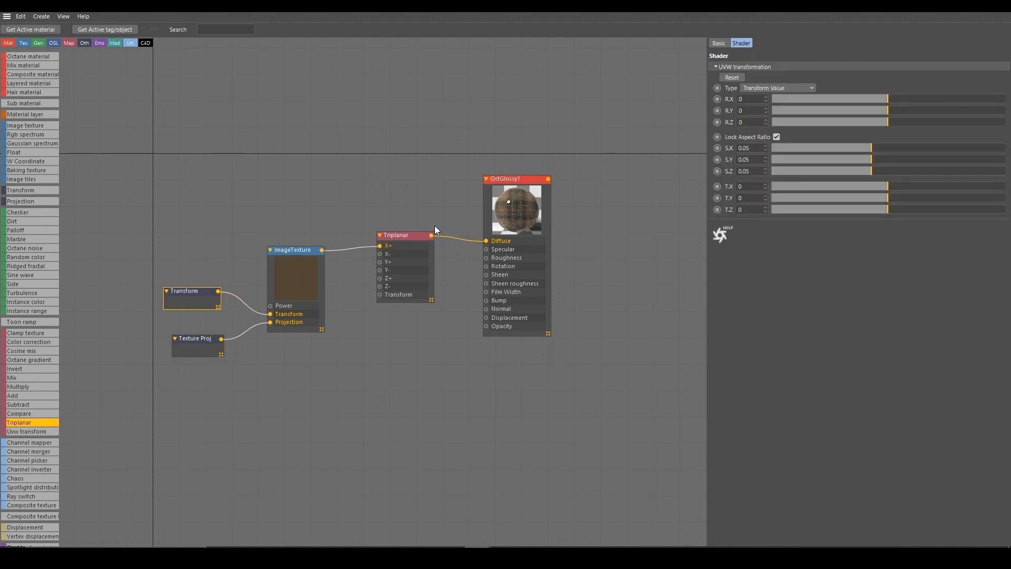
{"action": "left_click", "coordinate": [485, 161]}
{"action": "left_click", "coordinate": [195, 289]}
{"action": "left_click_drag", "start_coordinate": [702, 15], "coordinate": [222, 154]}
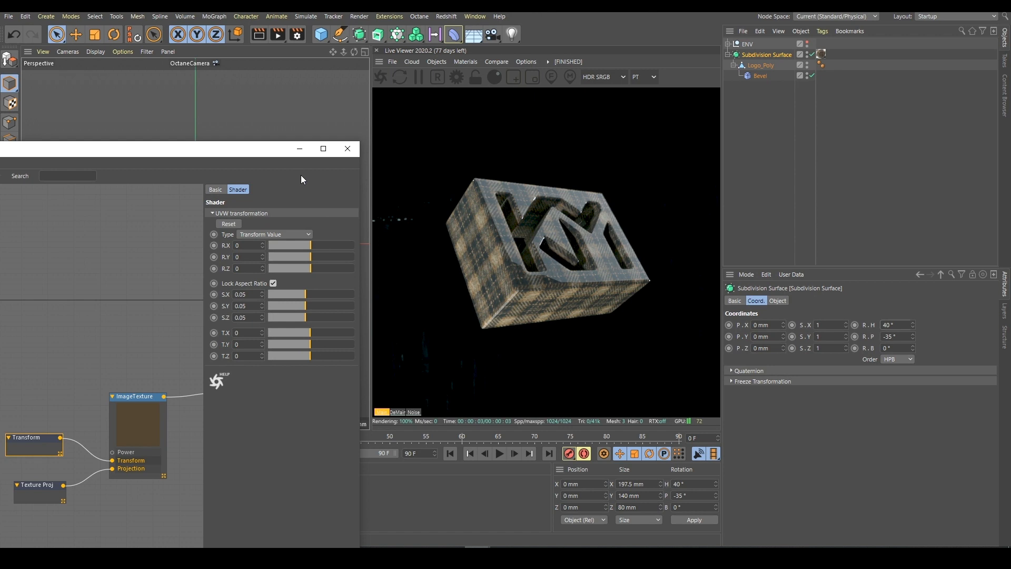
{"action": "left_click_drag", "start_coordinate": [250, 153], "coordinate": [256, 82]}
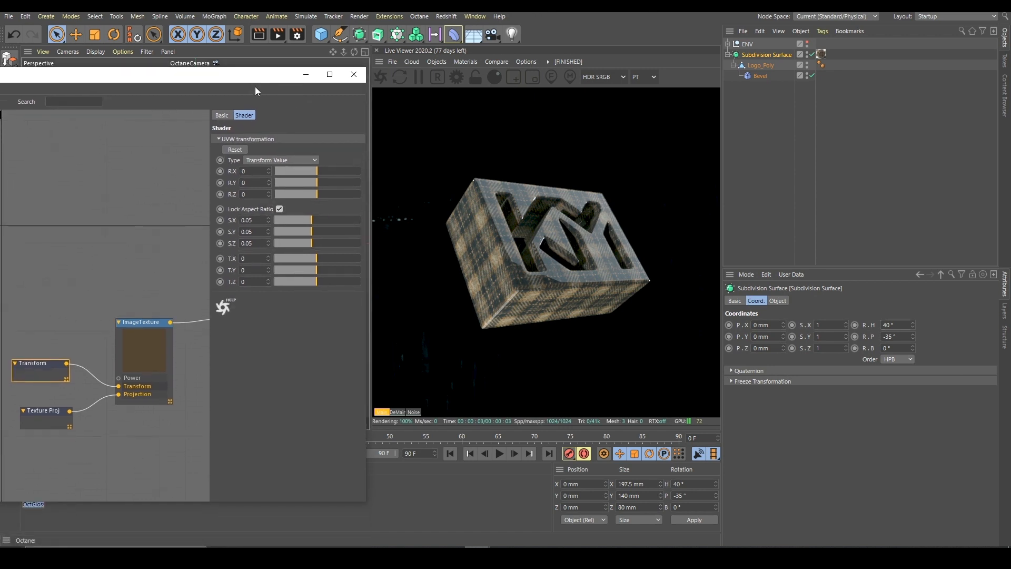
{"action": "left_click_drag", "start_coordinate": [238, 82], "coordinate": [233, 86]}
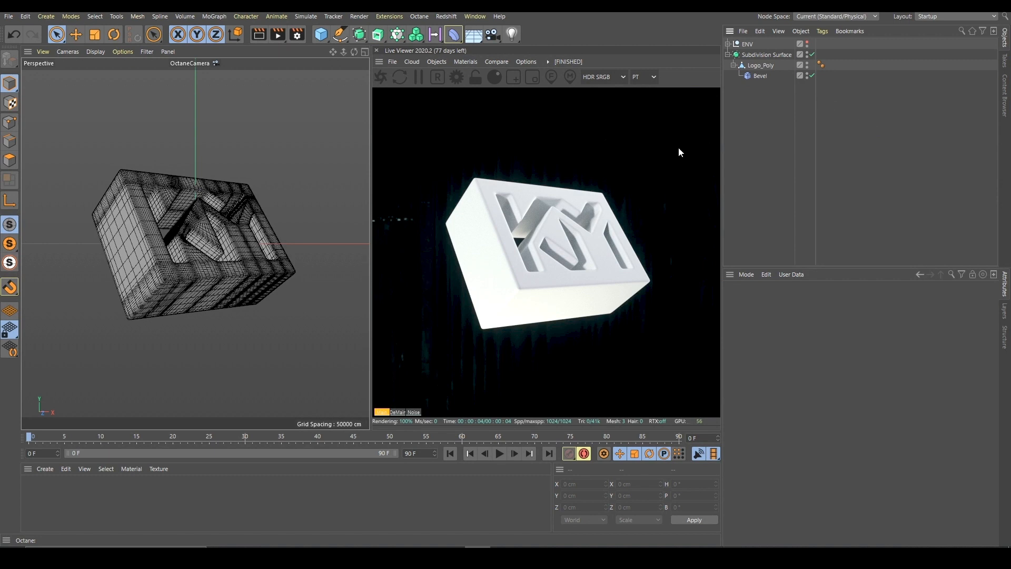
- Create a new Octane glossy material for the untextured logo block
{"action": "left_click", "coordinate": [467, 62]}
{"action": "mouse_move", "coordinate": [510, 117]}
{"action": "left_click", "coordinate": [580, 124]}
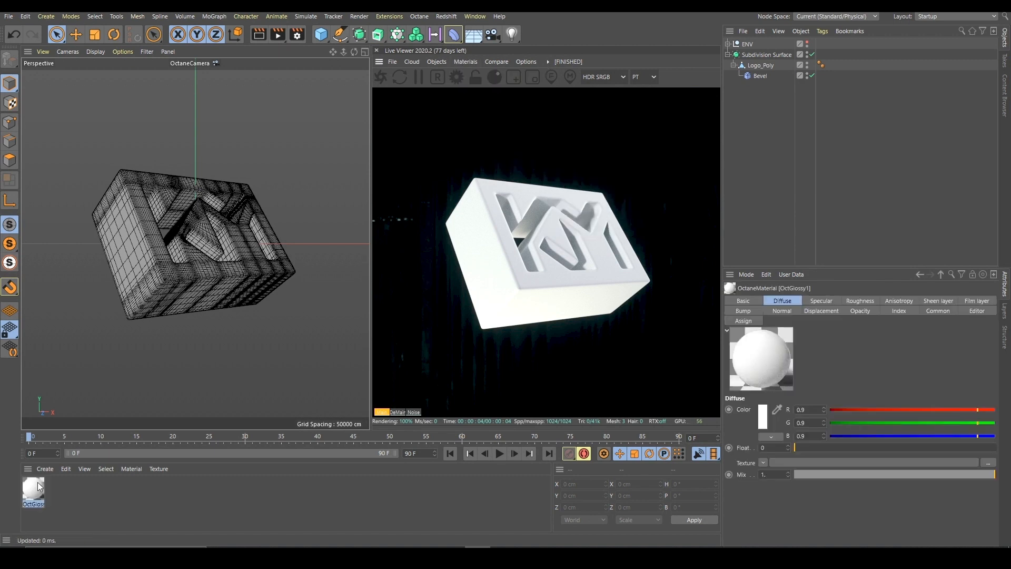
- Set the new glossy material's diffuse color to orange with R 0.9, G 0.391455 and B 0.005623
{"action": "double_click", "coordinate": [33, 490]}
{"action": "left_click", "coordinate": [179, 223]}
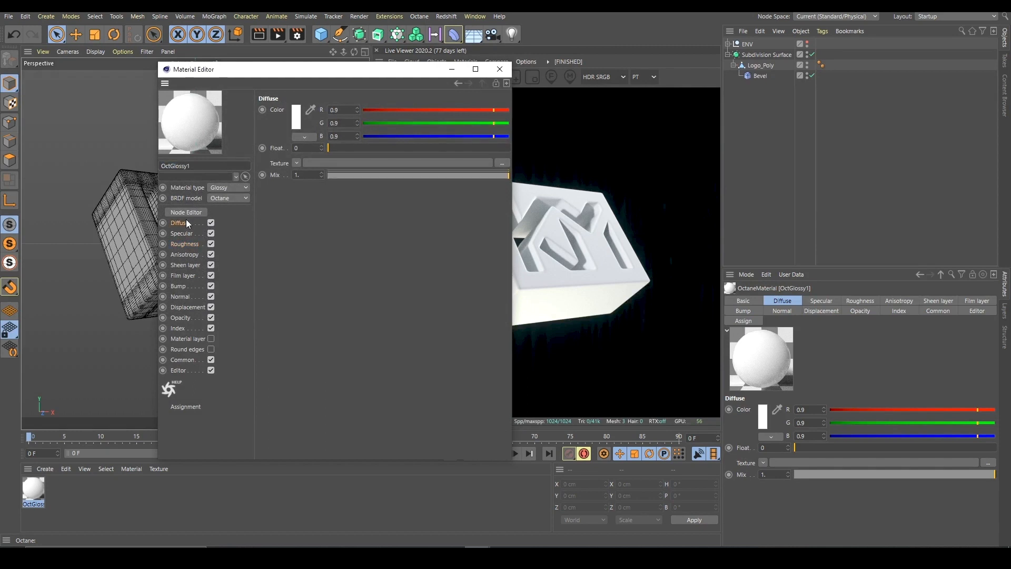
{"action": "left_click", "coordinate": [296, 126]}
{"action": "left_click_drag", "start_coordinate": [253, 126], "coordinate": [387, 135]}
{"action": "left_click", "coordinate": [277, 164]}
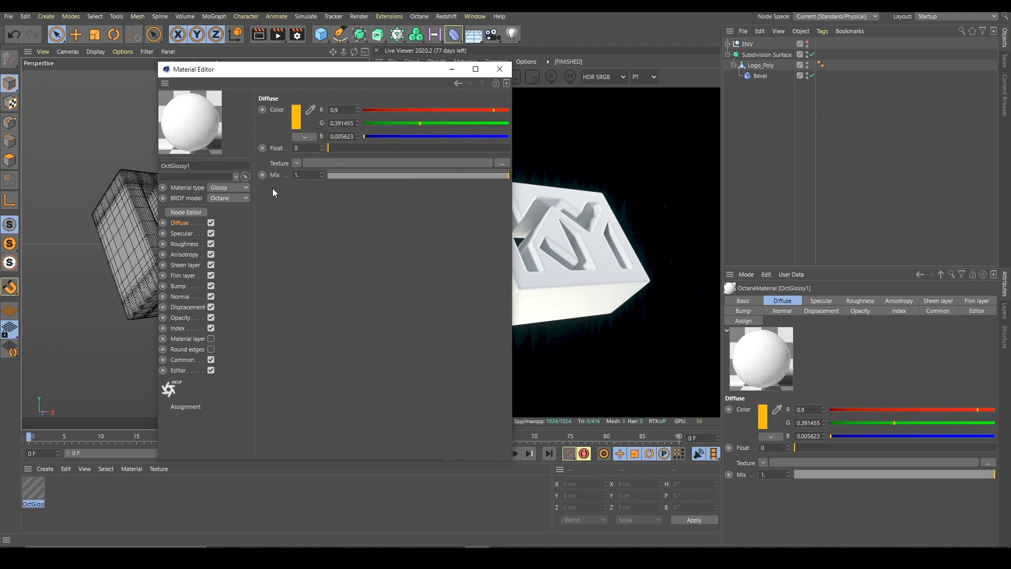
- Set the orange material's roughness float to 0.25 and assign the material to the Subdivision Surface
{"action": "left_click", "coordinate": [186, 244]}
{"action": "left_click", "coordinate": [300, 147]}
{"action": "type", "text": "0.25"}
{"action": "key", "text": "Return"}
{"action": "left_click", "coordinate": [500, 69]}
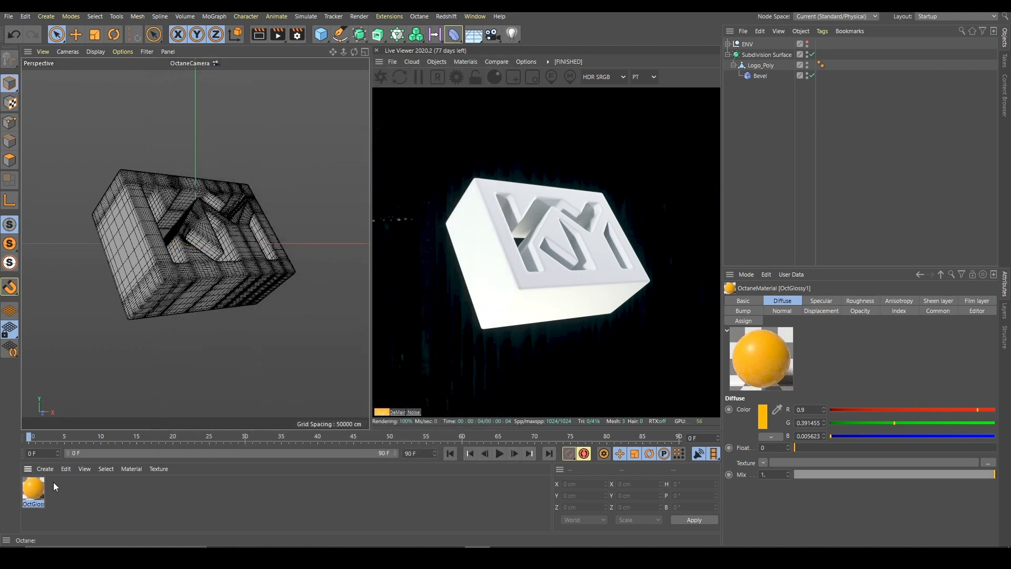
{"action": "left_click_drag", "start_coordinate": [522, 223], "coordinate": [766, 51]}
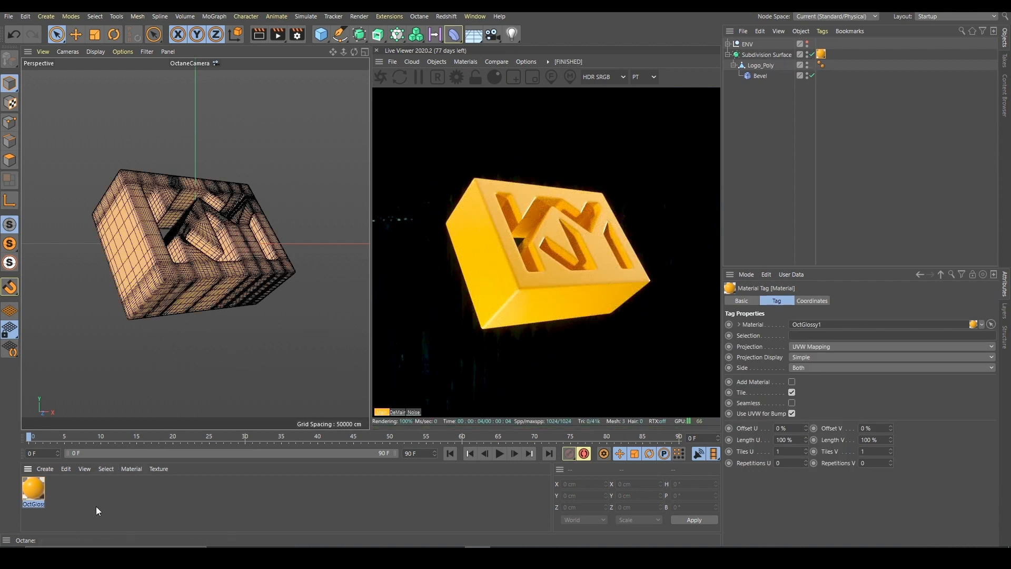
- Open the orange material's node network and add KM_Logo_Height.jpg as an image texture node beside the material node
{"action": "double_click", "coordinate": [33, 491]}
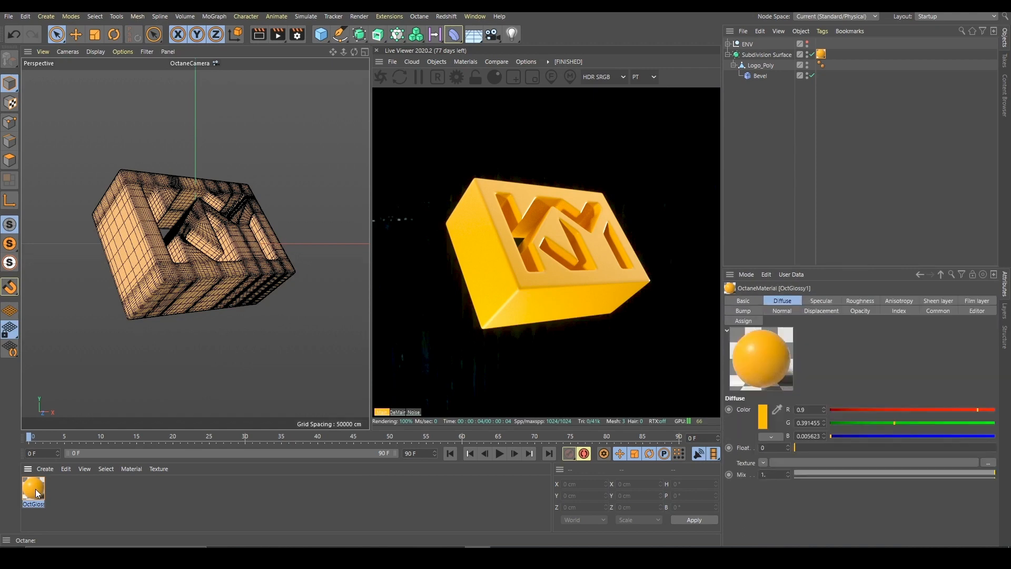
{"action": "left_click", "coordinate": [195, 212]}
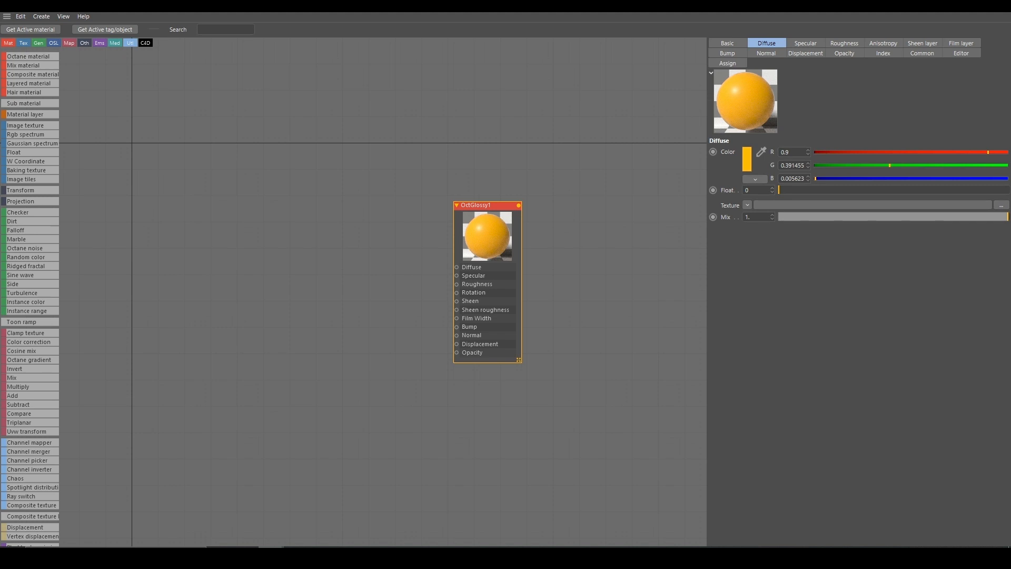
{"action": "left_click_drag", "start_coordinate": [412, 260], "coordinate": [362, 249]}
{"action": "left_click_drag", "start_coordinate": [458, 230], "coordinate": [465, 232]}
{"action": "left_click_drag", "start_coordinate": [393, 274], "coordinate": [307, 263]}
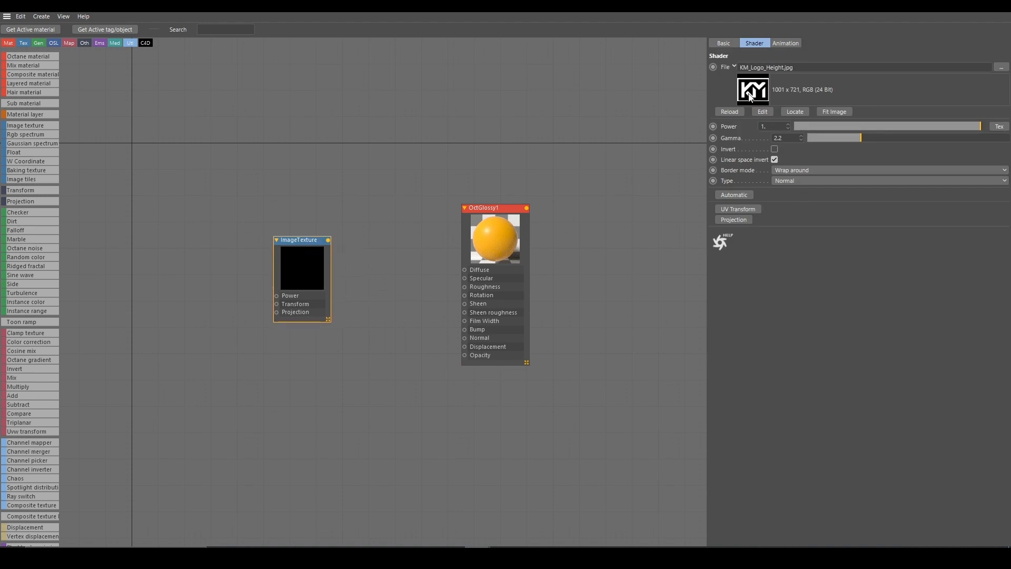
- Add a Triplanar node, feed the logo image texture into its X+ input and turn on Single texture
{"action": "left_click", "coordinate": [375, 331]}
{"action": "left_click_drag", "start_coordinate": [30, 422], "coordinate": [398, 278]}
{"action": "left_click_drag", "start_coordinate": [330, 254], "coordinate": [286, 260]}
{"action": "left_click_drag", "start_coordinate": [394, 289], "coordinate": [357, 254]}
{"action": "left_click_drag", "start_coordinate": [287, 245], "coordinate": [351, 254]}
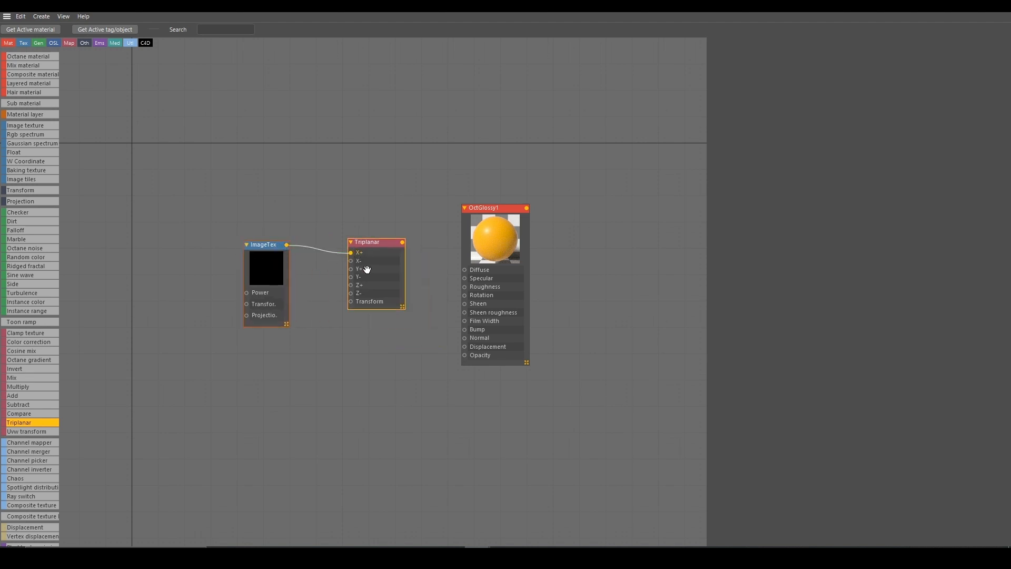
{"action": "left_click", "coordinate": [378, 252]}
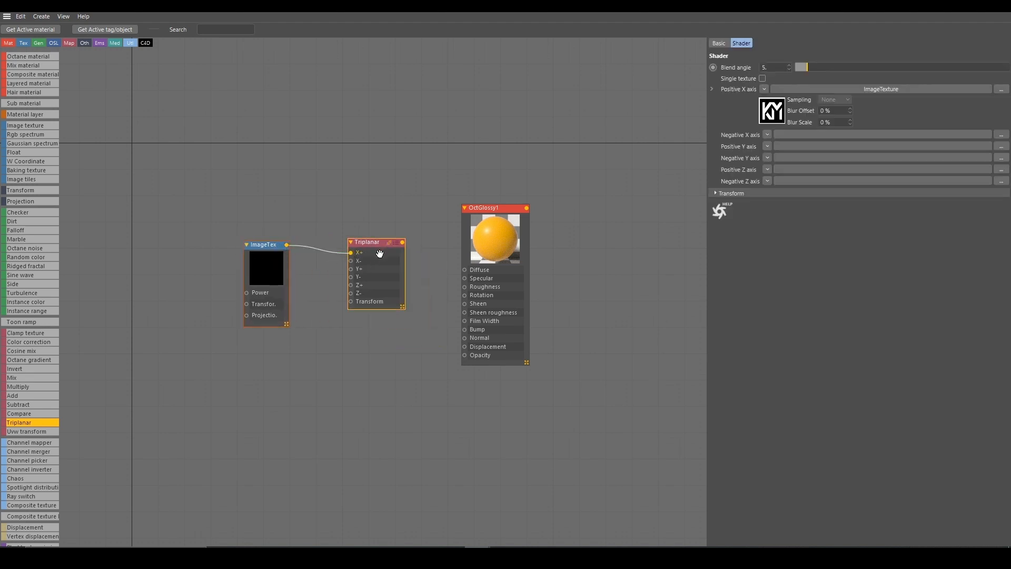
{"action": "left_click", "coordinate": [763, 78]}
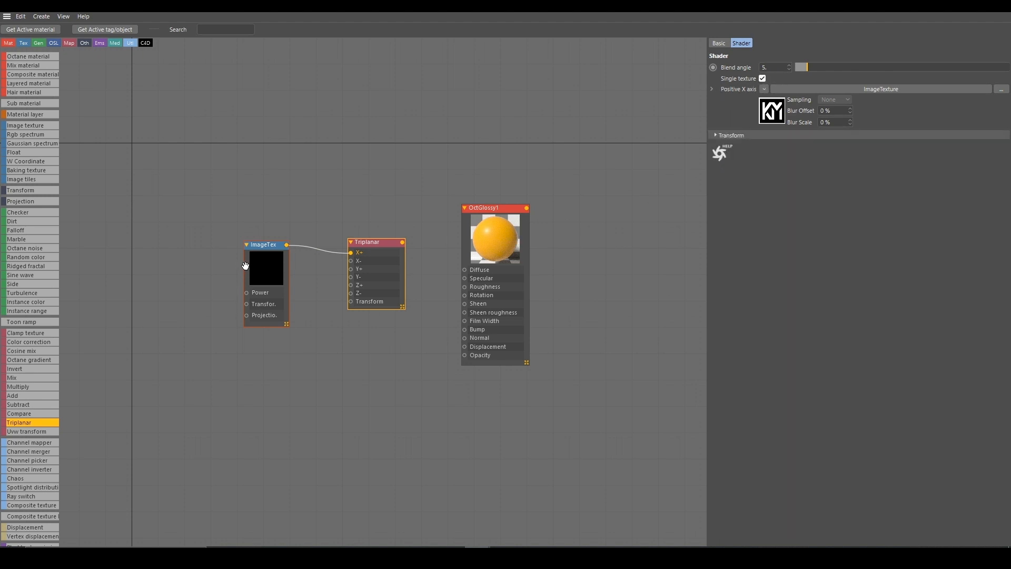
- Add UV Transform and Projection nodes to the image texture and set the texture projection to Triplanar
{"action": "left_click_drag", "start_coordinate": [287, 323], "coordinate": [305, 325]}
{"action": "left_click", "coordinate": [330, 354]}
{"action": "left_click", "coordinate": [272, 281]}
{"action": "left_click", "coordinate": [749, 210]}
{"action": "left_click", "coordinate": [734, 222]}
{"action": "mouse_move", "coordinate": [197, 314]}
{"action": "left_mouse_down"}
{"action": "mouse_move", "coordinate": [179, 341]}
{"action": "mouse_move", "coordinate": [182, 302]}
{"action": "left_mouse_up"}
{"action": "left_click", "coordinate": [171, 349]}
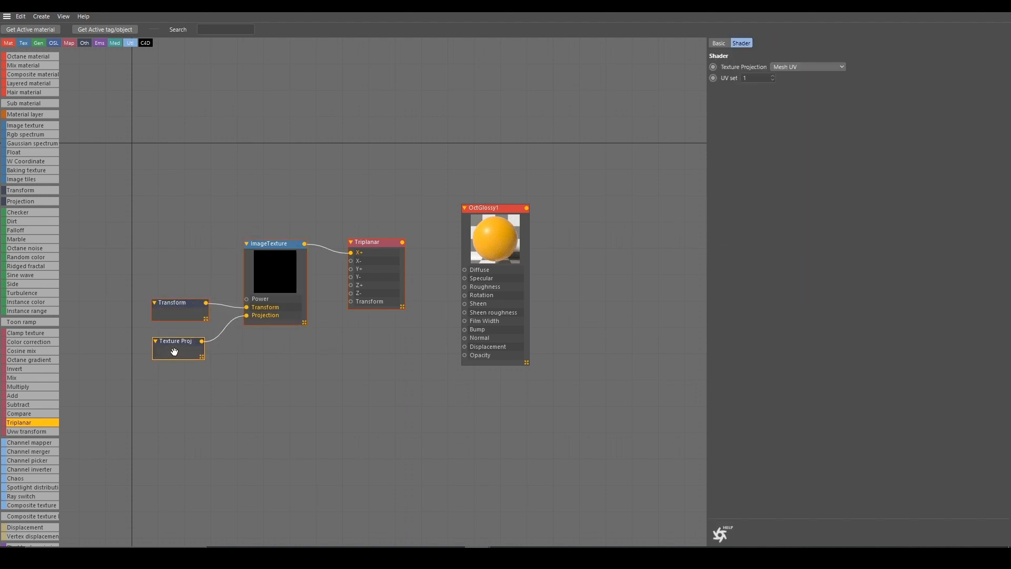
{"action": "left_click", "coordinate": [782, 68]}
{"action": "left_click", "coordinate": [794, 163]}
{"action": "left_click", "coordinate": [413, 177]}
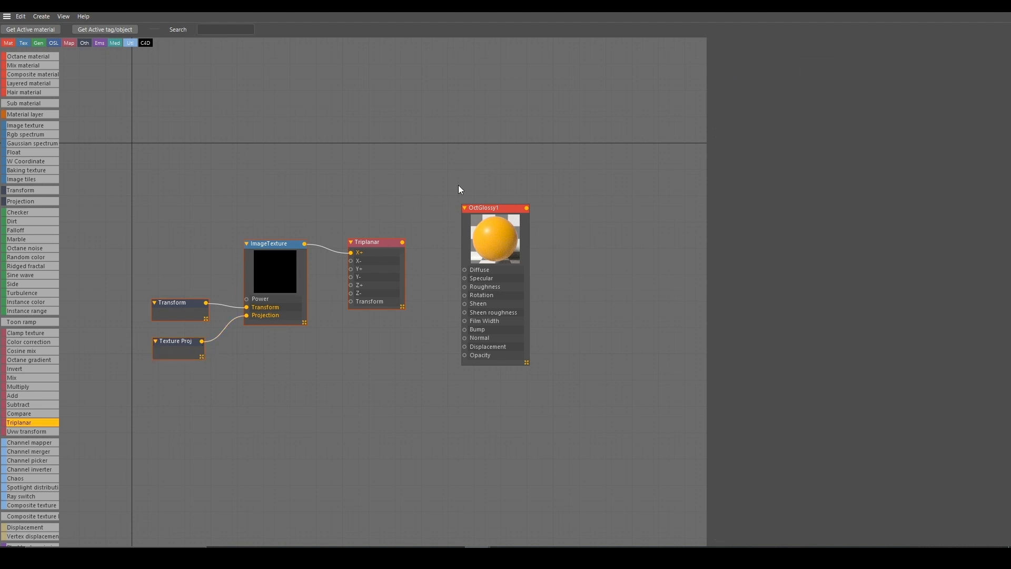
- Add a Displacement node to the glossy material's Displacement channel and move both nodes away from the Triplanar node
{"action": "left_click", "coordinate": [489, 279]}
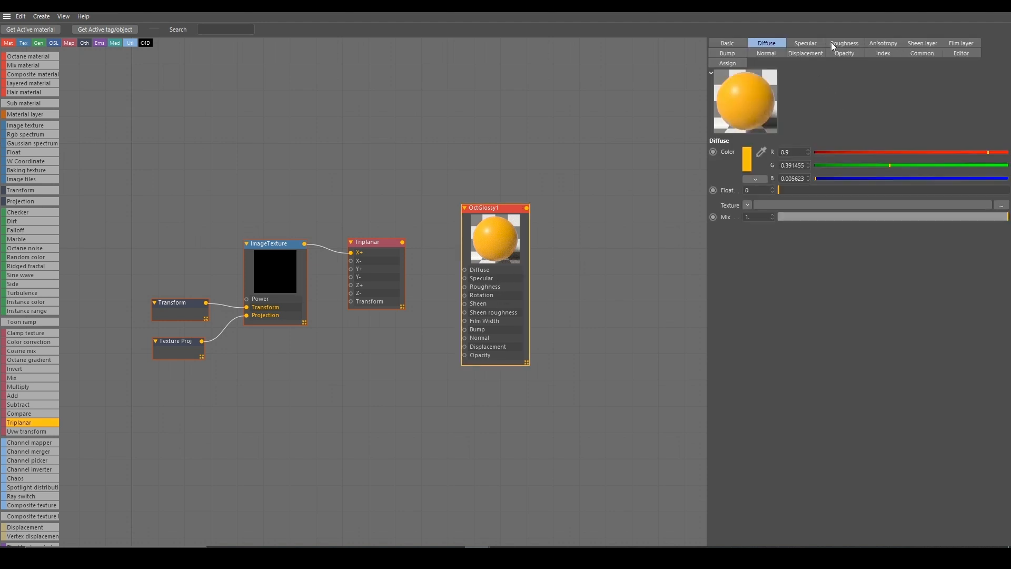
{"action": "left_click", "coordinate": [795, 55]}
{"action": "left_click", "coordinate": [757, 152]}
{"action": "left_click", "coordinate": [424, 369]}
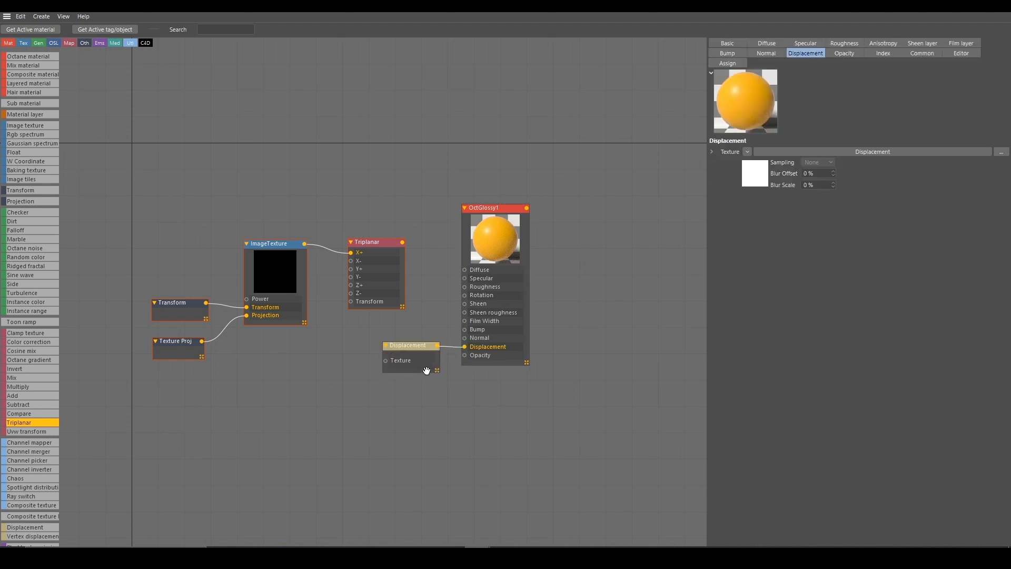
{"action": "left_click_drag", "start_coordinate": [437, 373], "coordinate": [495, 333]}
{"action": "left_click", "coordinate": [423, 347], "text": "shift"}
{"action": "left_click", "coordinate": [479, 274]}
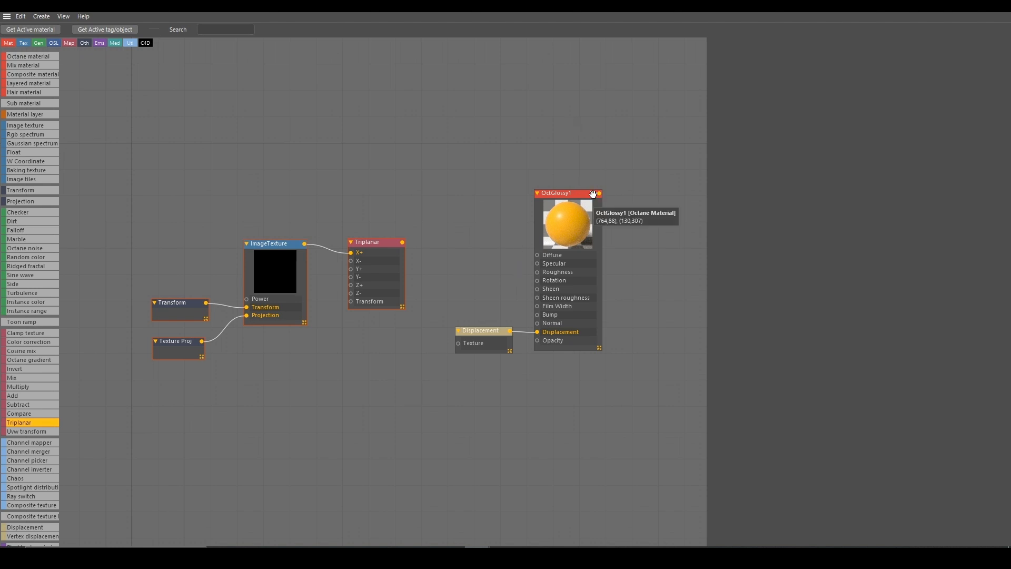
- Shrink and reposition the Node Editor to expose the live render, then connect the Triplanar node to the material's Diffuse input
{"action": "left_click_drag", "start_coordinate": [806, 12], "coordinate": [484, 109]}
{"action": "left_click_drag", "start_coordinate": [690, 95], "coordinate": [557, 151]}
{"action": "left_click_drag", "start_coordinate": [440, 164], "coordinate": [524, 158]}
{"action": "left_click", "coordinate": [240, 485]}
{"action": "left_click", "coordinate": [234, 450]}
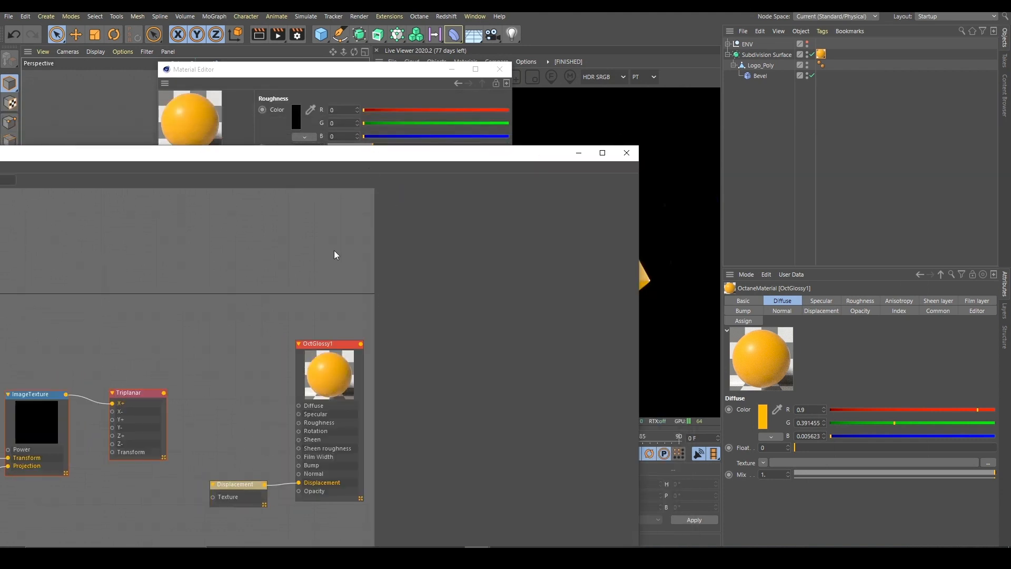
{"action": "left_click_drag", "start_coordinate": [402, 156], "coordinate": [308, 228]}
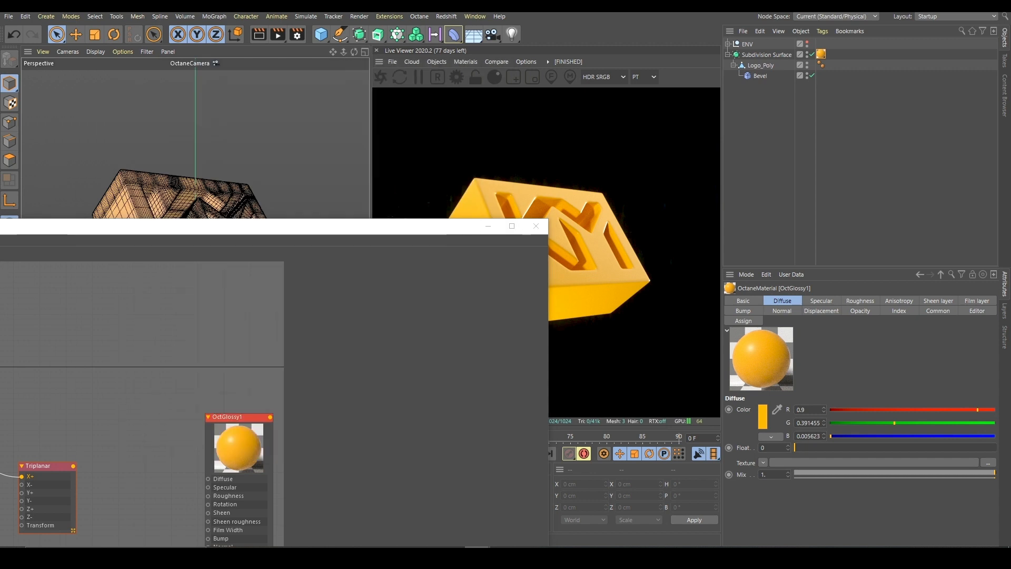
{"action": "left_click_drag", "start_coordinate": [548, 281], "coordinate": [480, 285]}
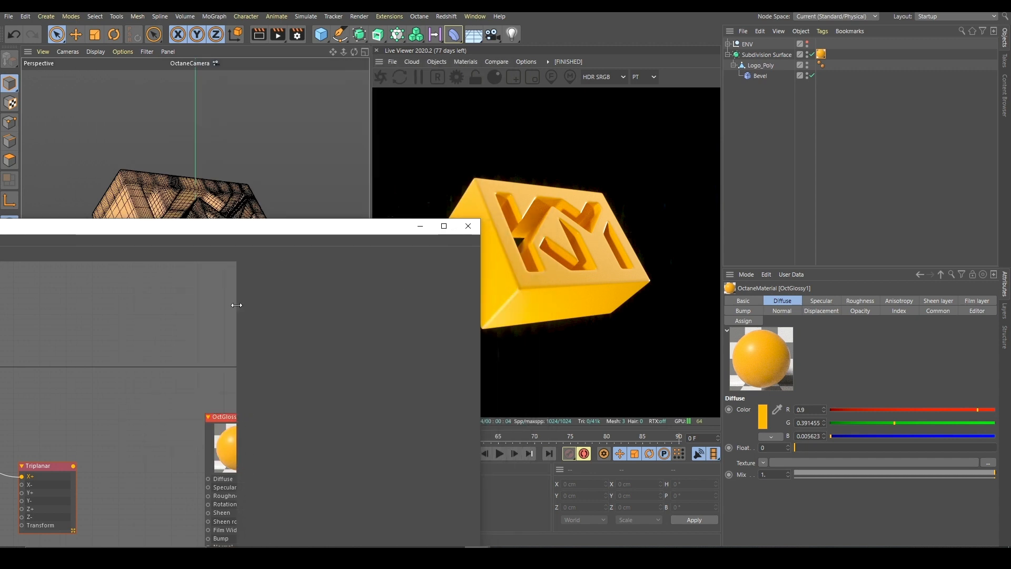
{"action": "left_click_drag", "start_coordinate": [256, 307], "coordinate": [301, 307]}
{"action": "left_click_drag", "start_coordinate": [302, 226], "coordinate": [306, 103]}
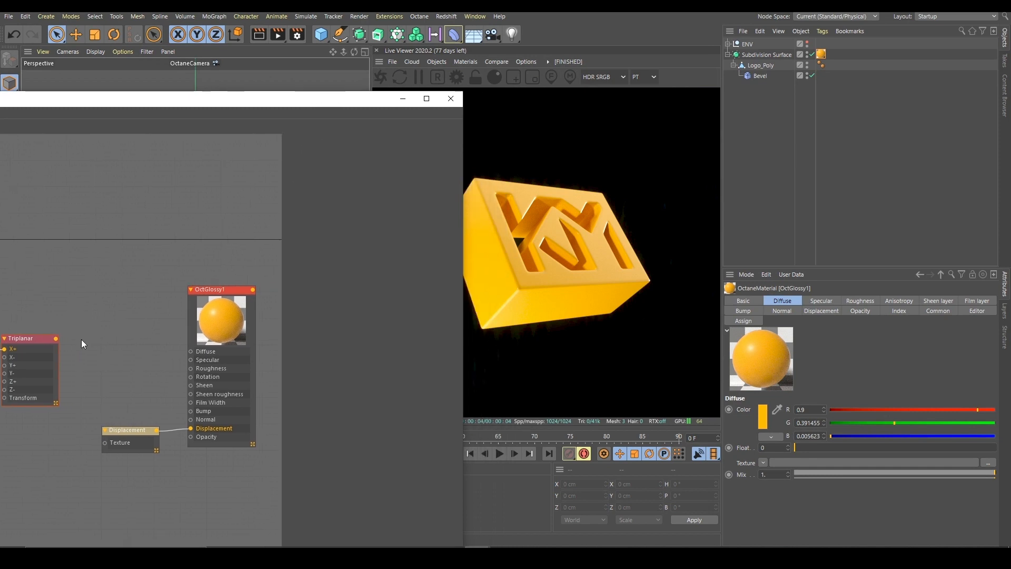
{"action": "left_click_drag", "start_coordinate": [56, 338], "coordinate": [191, 351]}
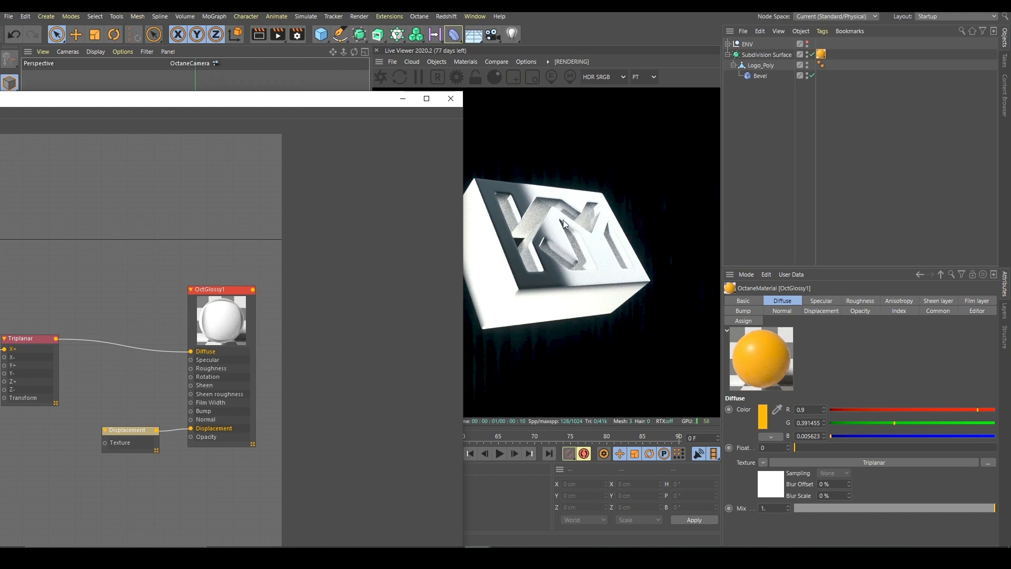
- Set the image texture's Transform scale to 0.03 on all axes with Lock Aspect Ratio on
{"action": "left_click_drag", "start_coordinate": [199, 104], "coordinate": [334, 72]}
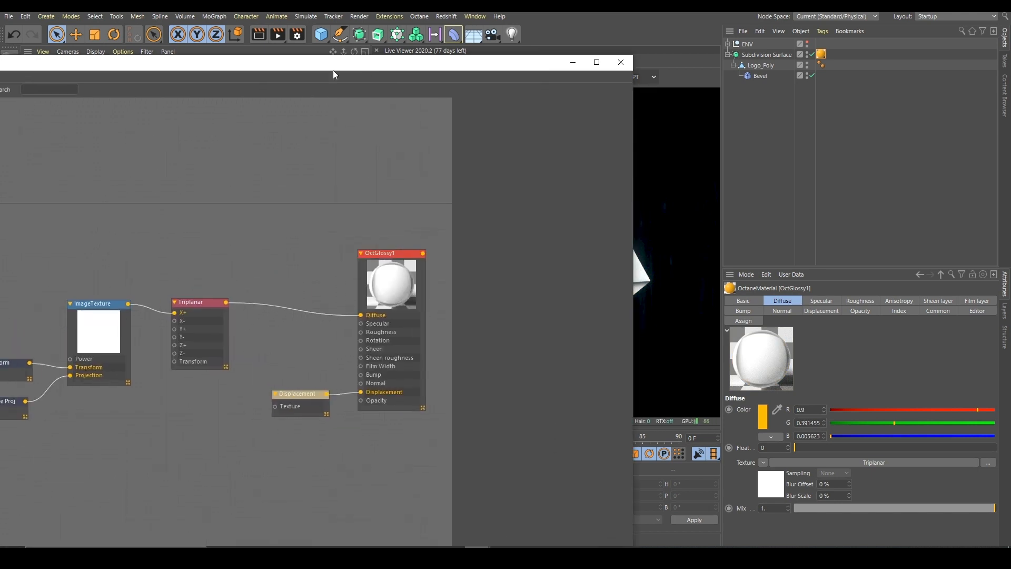
{"action": "left_click_drag", "start_coordinate": [36, 65], "coordinate": [82, 74]}
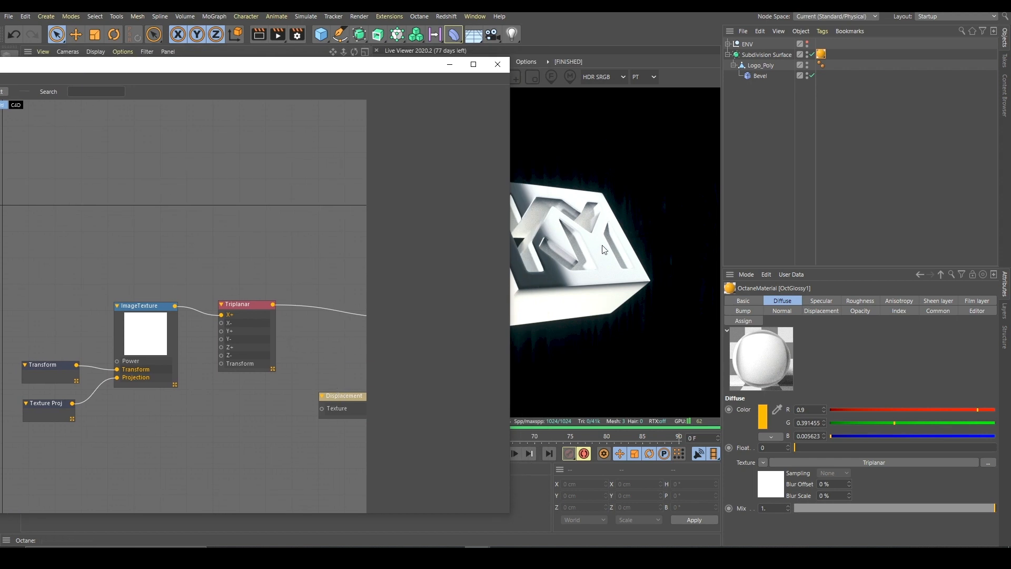
{"action": "left_click", "coordinate": [58, 372]}
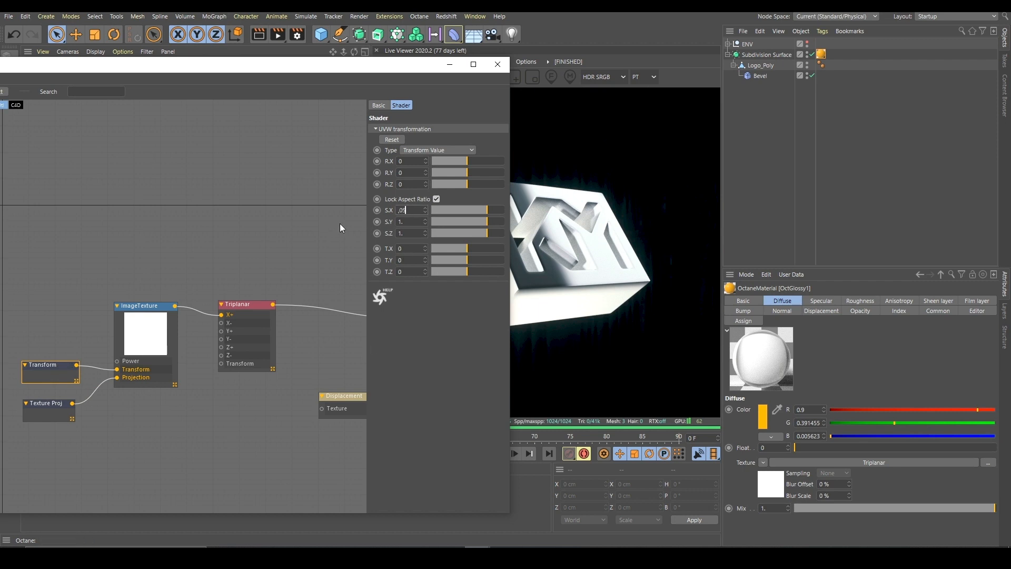
{"action": "type", "text": ",05"}
{"action": "key", "text": "Return"}
{"action": "left_click_drag", "start_coordinate": [398, 70], "coordinate": [319, 74]}
{"action": "type", "text": "3"}
{"action": "key", "text": "Return"}
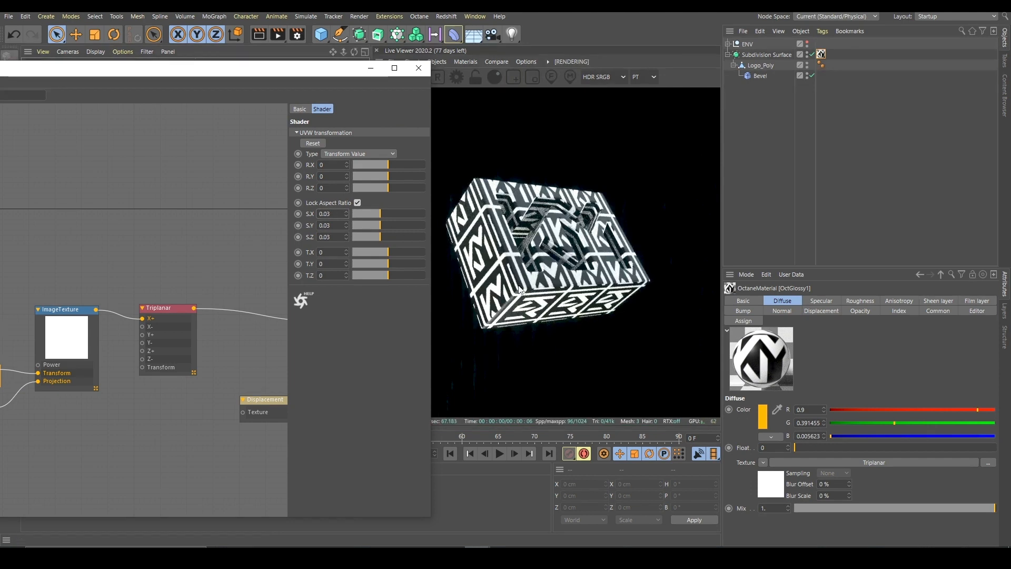
{"action": "mouse_move", "coordinate": [285, 75]}
{"action": "left_mouse_down"}
{"action": "mouse_move", "coordinate": [311, 80]}
{"action": "mouse_move", "coordinate": [302, 77]}
{"action": "left_mouse_up"}
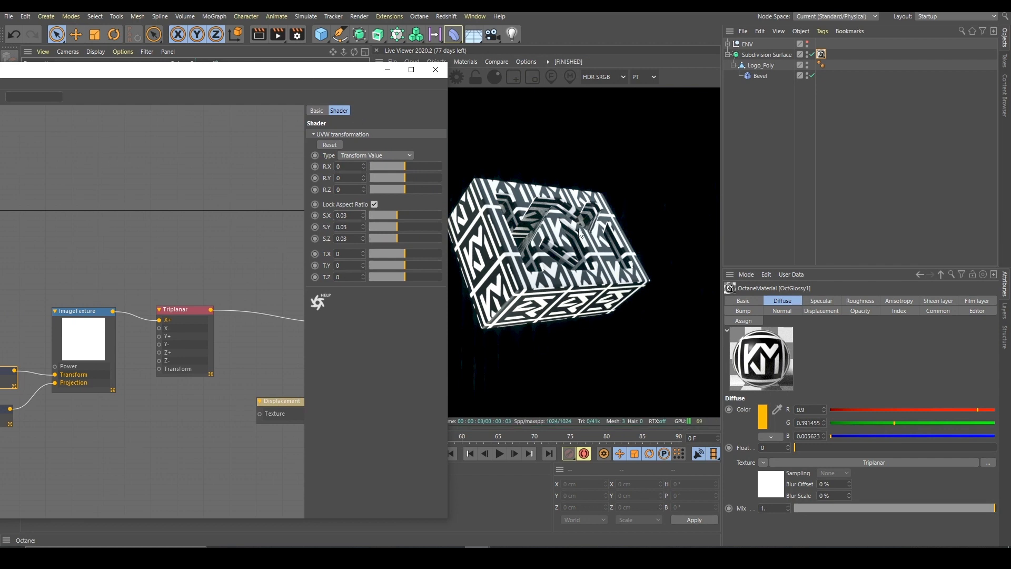
- Set the logo image texture's border mode to White color and uncover the live render
{"action": "left_click_drag", "start_coordinate": [283, 76], "coordinate": [411, 59]}
{"action": "left_click", "coordinate": [230, 321]}
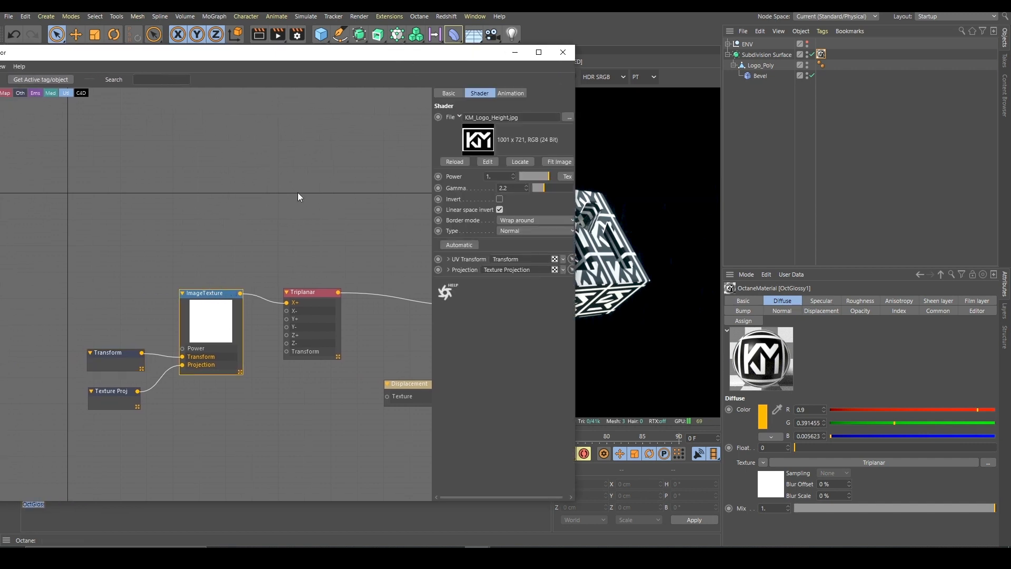
{"action": "left_click", "coordinate": [509, 219]}
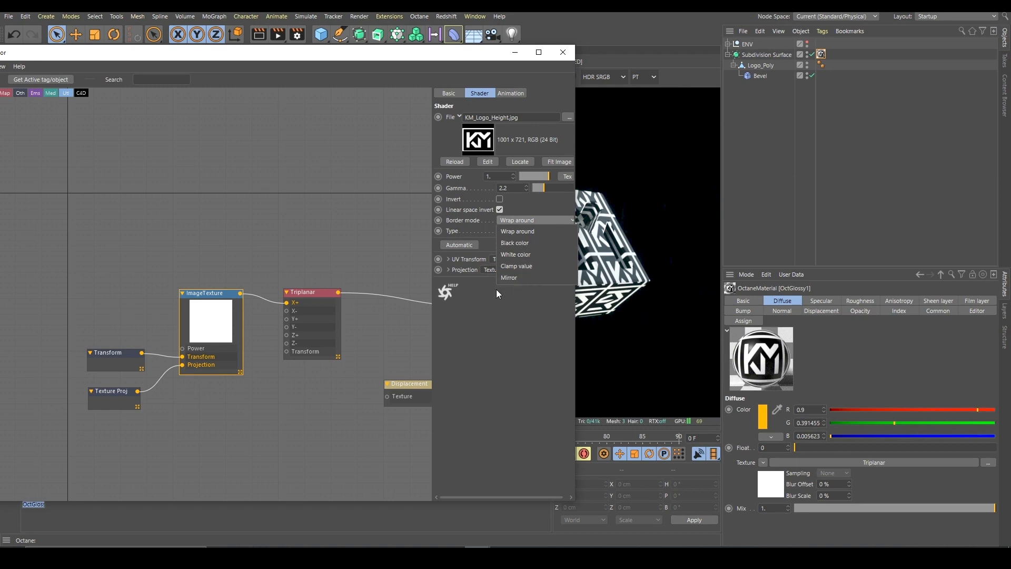
{"action": "left_click", "coordinate": [510, 254]}
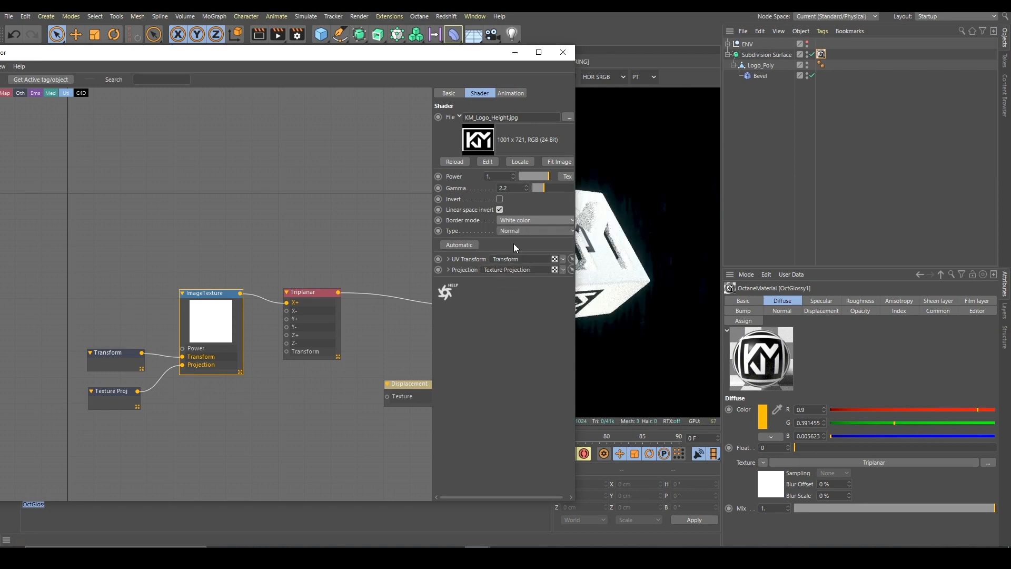
{"action": "left_click_drag", "start_coordinate": [438, 58], "coordinate": [305, 67]}
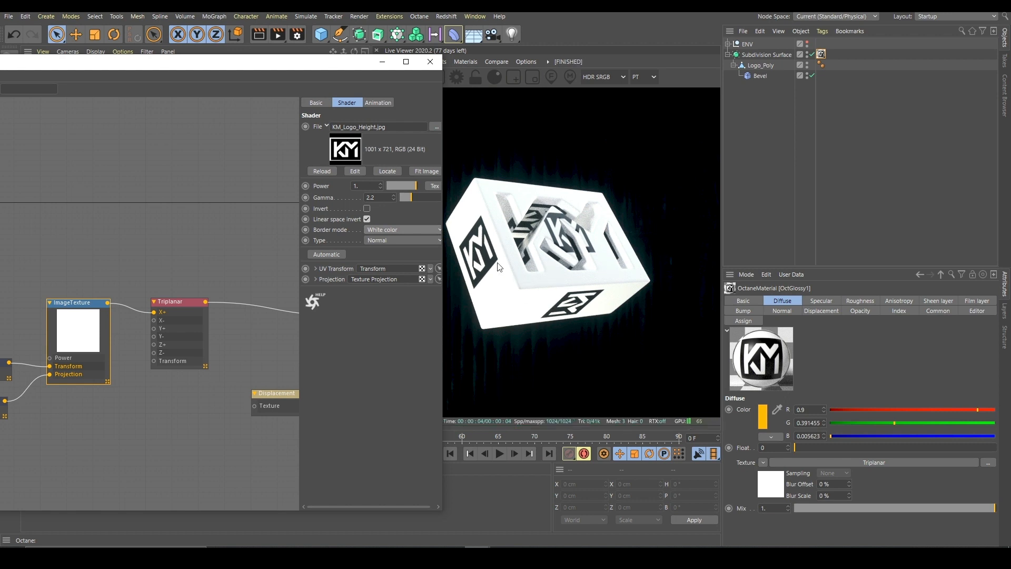
- Turn off Single texture on the Triplanar node and expand its Transform settings
{"action": "left_click", "coordinate": [260, 246]}
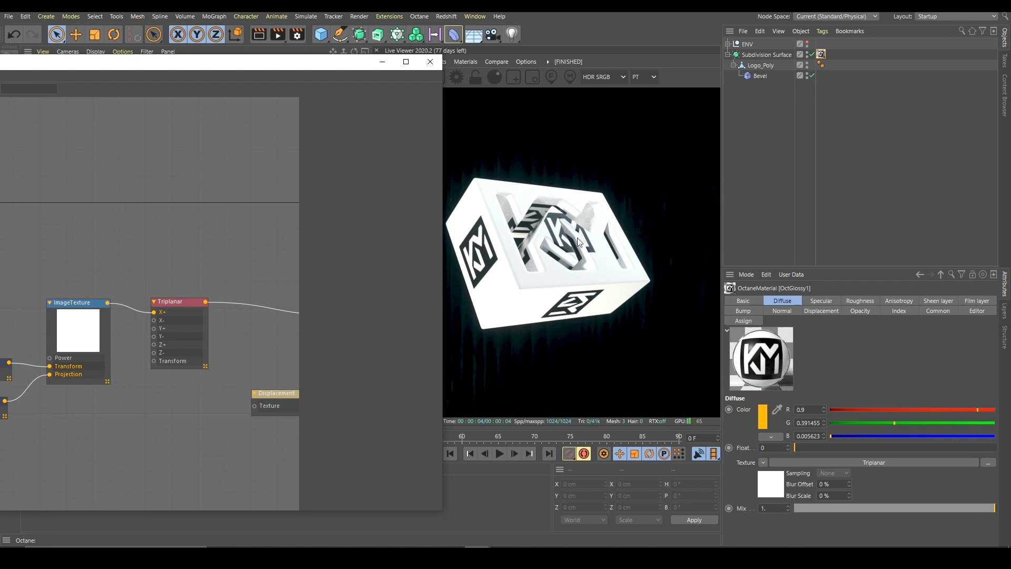
{"action": "left_click", "coordinate": [179, 303]}
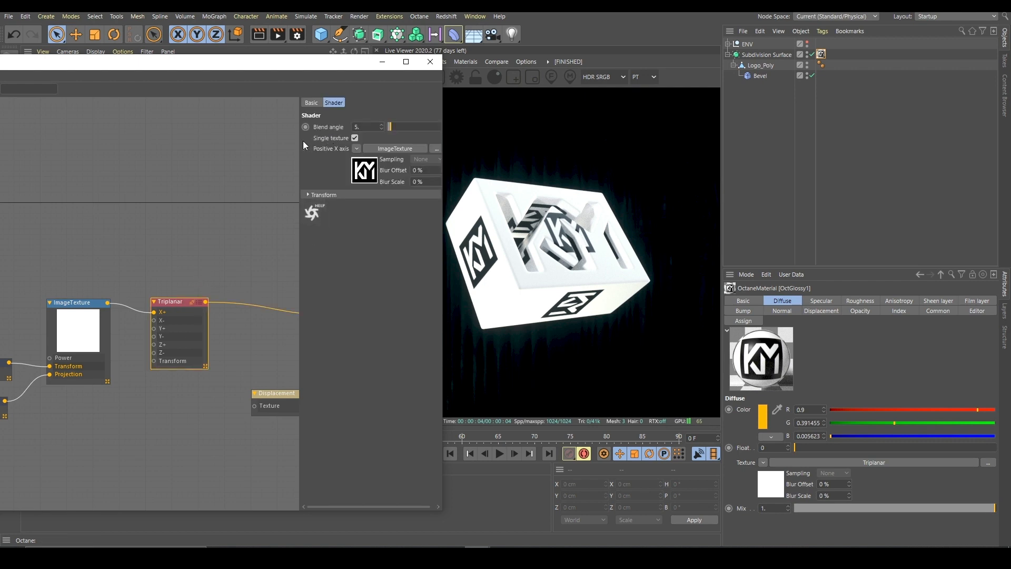
{"action": "left_click", "coordinate": [355, 138]}
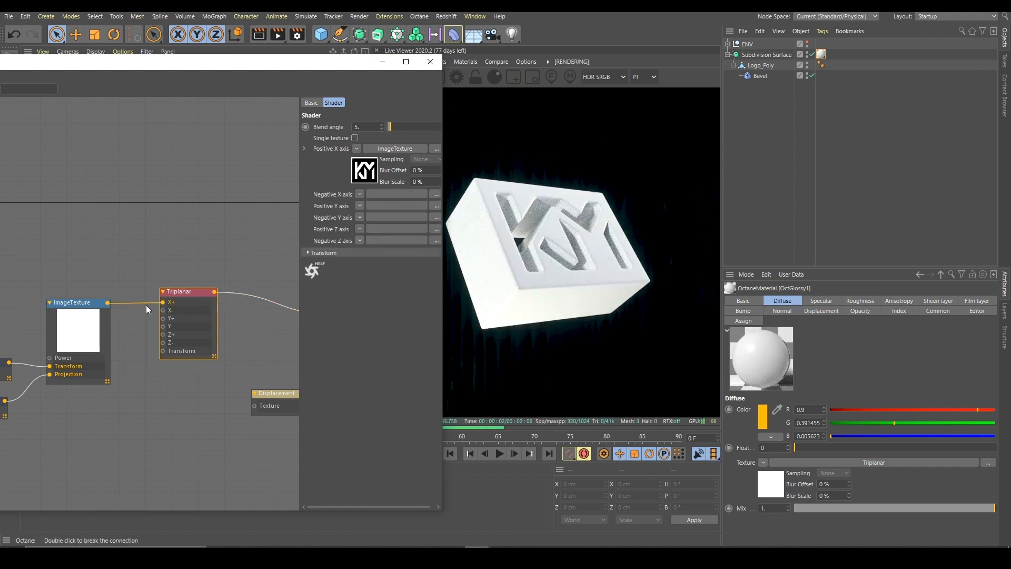
{"action": "left_click_drag", "start_coordinate": [282, 66], "coordinate": [352, 129]}
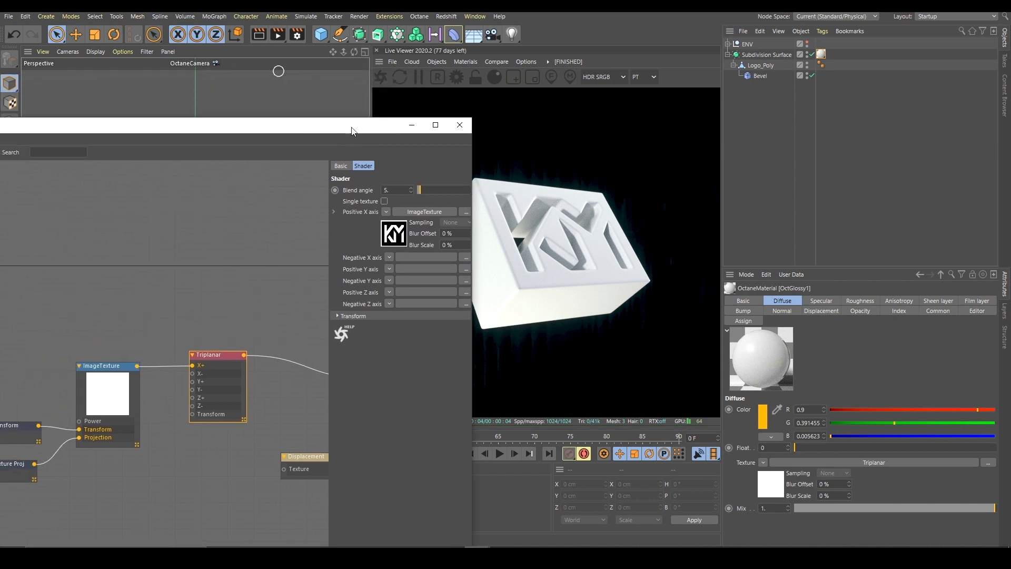
{"action": "left_click", "coordinate": [337, 315]}
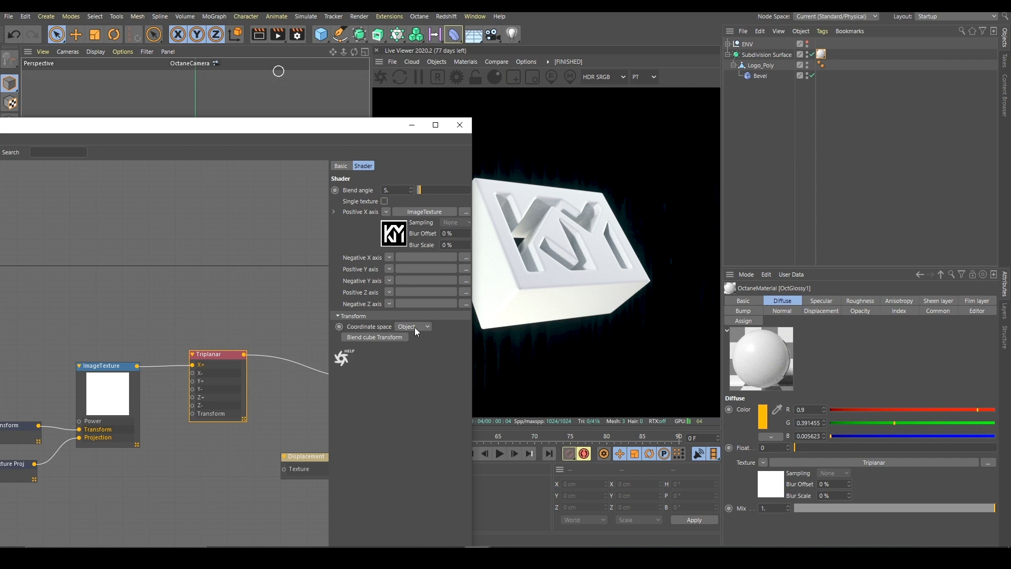
- Select the Subdivision Surface to show its axes and connect the image texture to the Triplanar X-, Y+ and Y- inputs
{"action": "left_click_drag", "start_coordinate": [334, 146], "coordinate": [262, 368]}
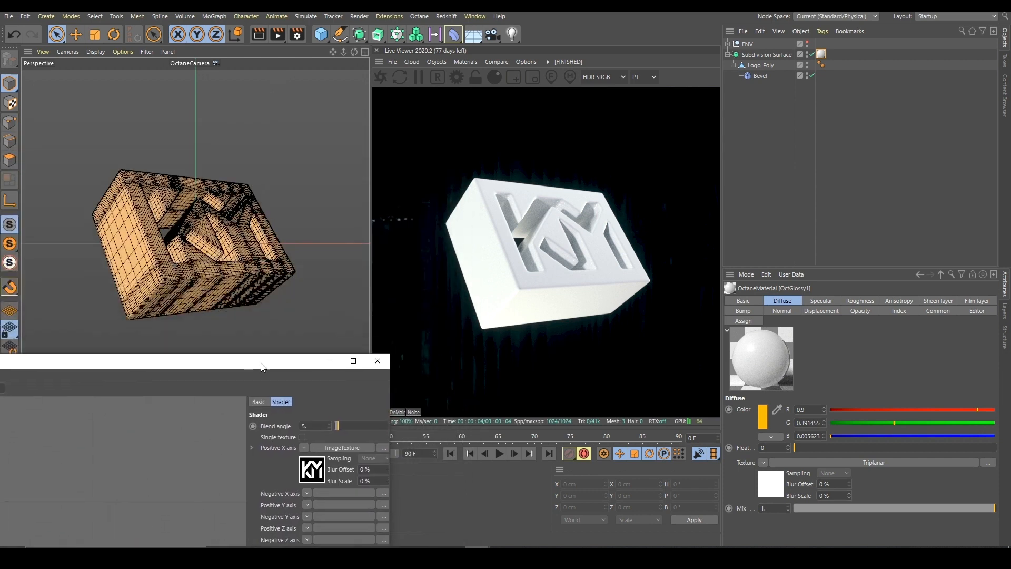
{"action": "left_click", "coordinate": [760, 53]}
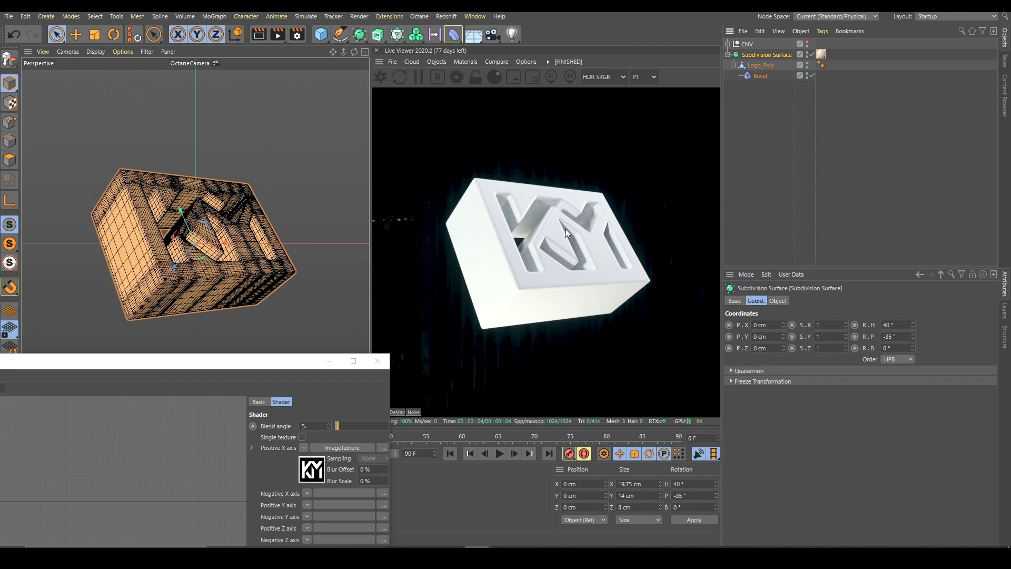
{"action": "left_click_drag", "start_coordinate": [245, 361], "coordinate": [400, 81]}
{"action": "left_click_drag", "start_coordinate": [210, 324], "coordinate": [268, 359]}
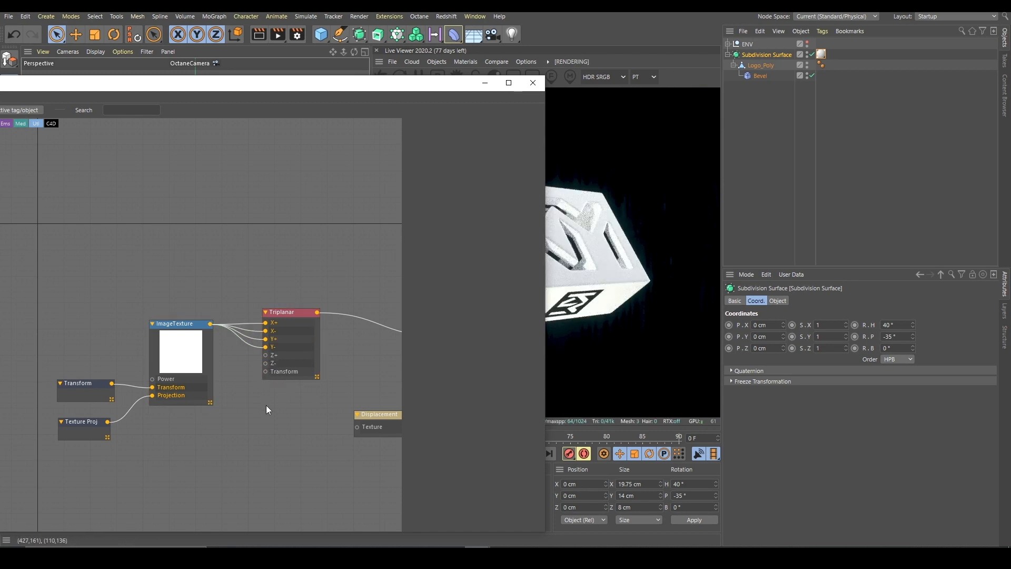
- Add an RGB Spectrum node set to white (R, G and B 1) and connect it to the Triplanar Z+ and Z- inputs
{"action": "left_click_drag", "start_coordinate": [307, 89], "coordinate": [480, 58]}
{"action": "left_click_drag", "start_coordinate": [352, 412], "coordinate": [352, 413]}
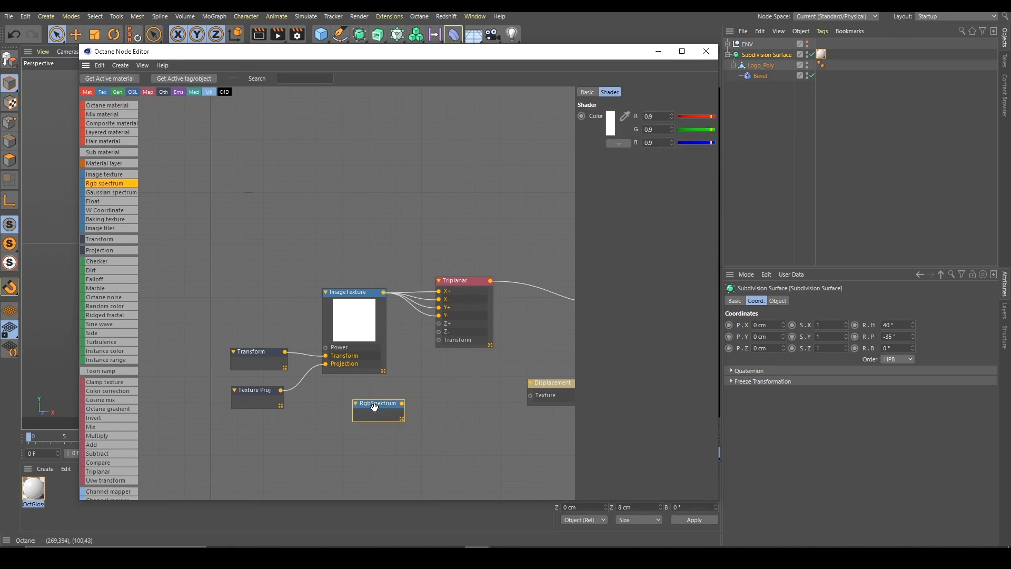
{"action": "left_click", "coordinate": [602, 127]}
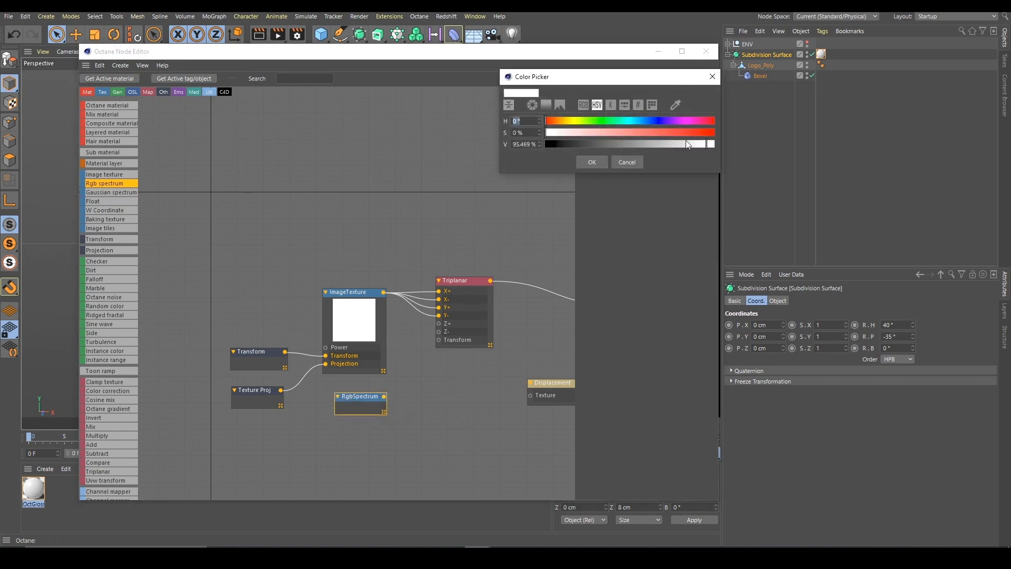
{"action": "left_click", "coordinate": [628, 162]}
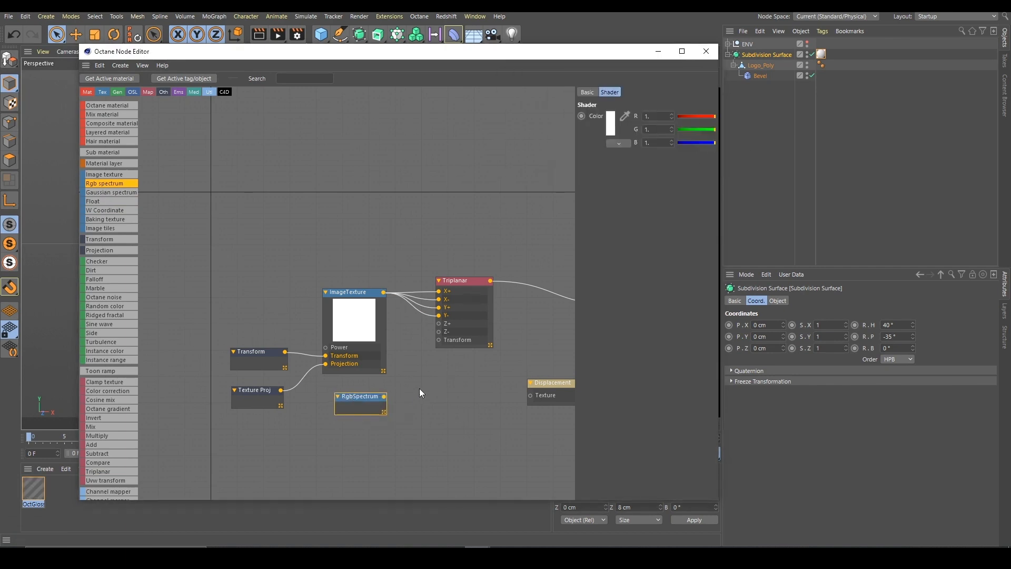
{"action": "left_click_drag", "start_coordinate": [384, 397], "coordinate": [439, 324]}
{"action": "left_click_drag", "start_coordinate": [438, 331], "coordinate": [384, 397]}
{"action": "left_click_drag", "start_coordinate": [556, 57], "coordinate": [294, 118]}
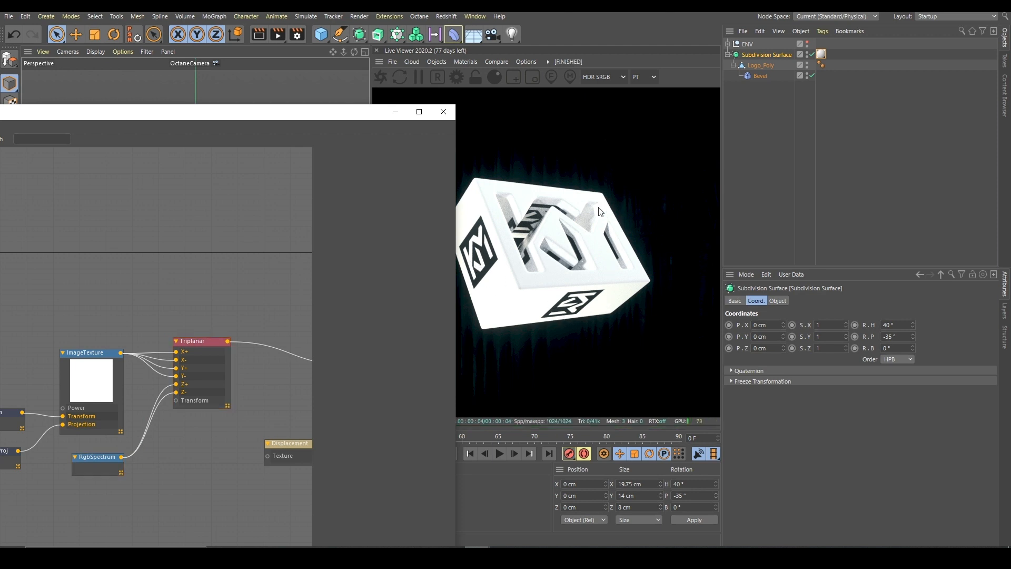
{"action": "middle_click_drag", "start_coordinate": [260, 289], "coordinate": [130, 235]}
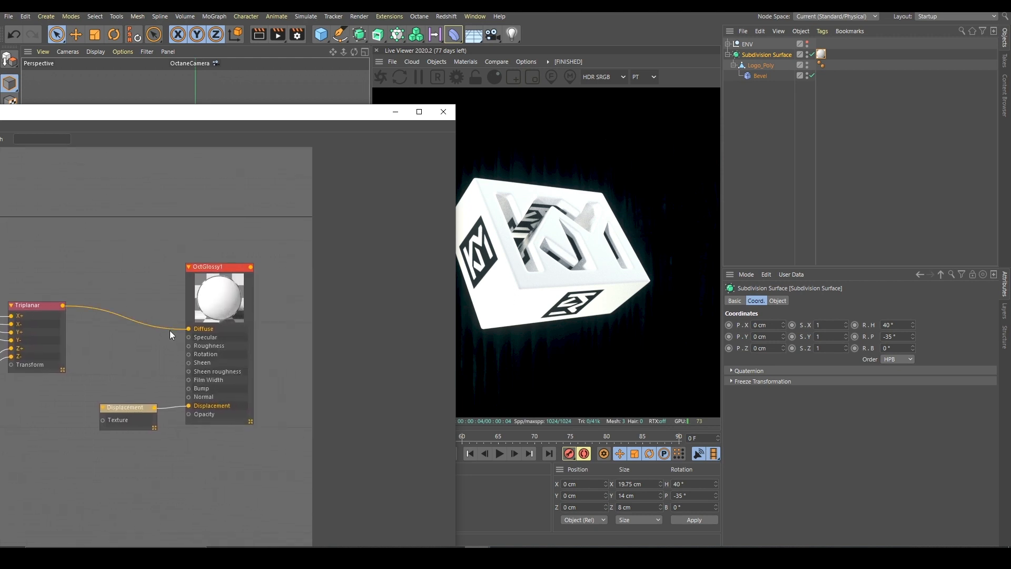
- Disconnect the Triplanar node from the glossy material's Diffuse and connect it to the Displacement node's Texture input
{"action": "left_click", "coordinate": [170, 330]}
{"action": "left_click_drag", "start_coordinate": [132, 408], "coordinate": [145, 397]}
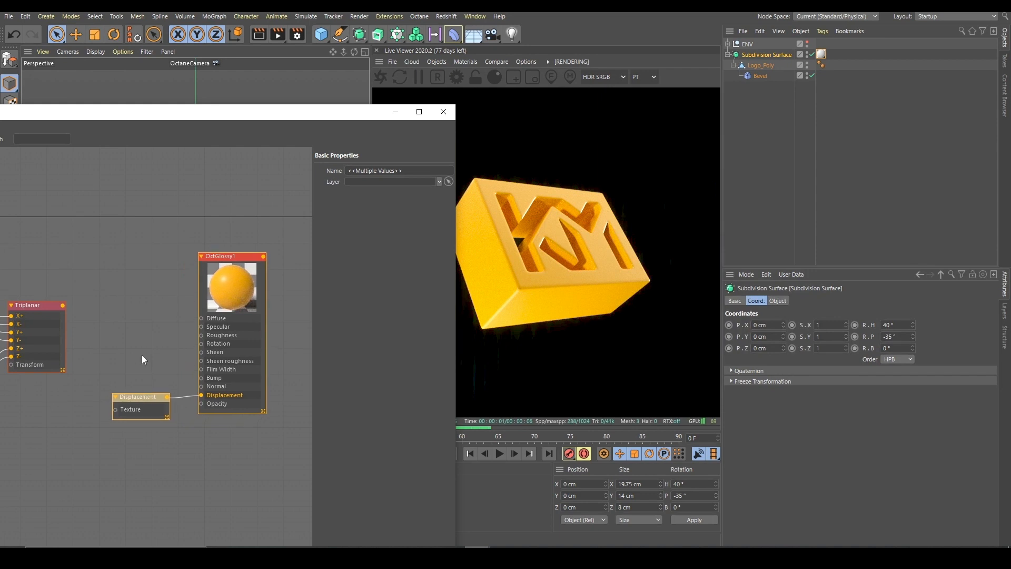
{"action": "left_click_drag", "start_coordinate": [62, 305], "coordinate": [115, 409]}
{"action": "left_click", "coordinate": [137, 343]}
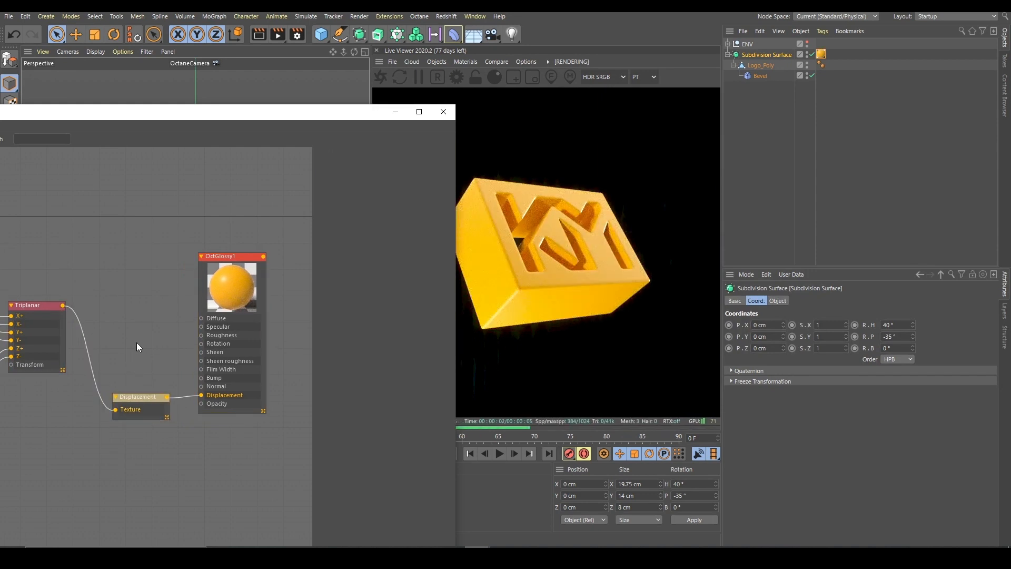
- Check the logo image's resolution and set the Displacement node's level of detail to 1024x1024
{"action": "left_click", "coordinate": [143, 396]}
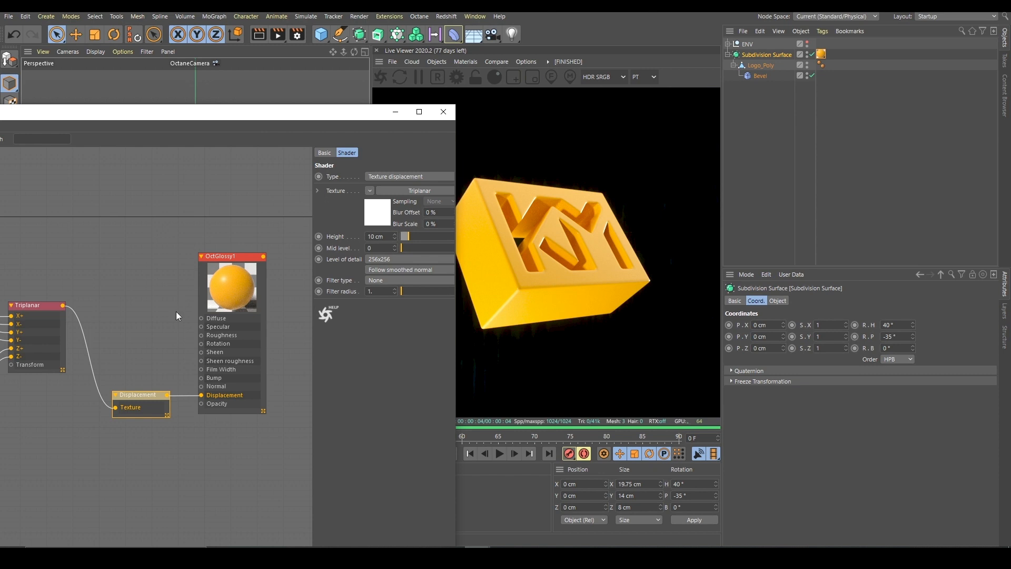
{"action": "left_click_drag", "start_coordinate": [267, 118], "coordinate": [293, 105]}
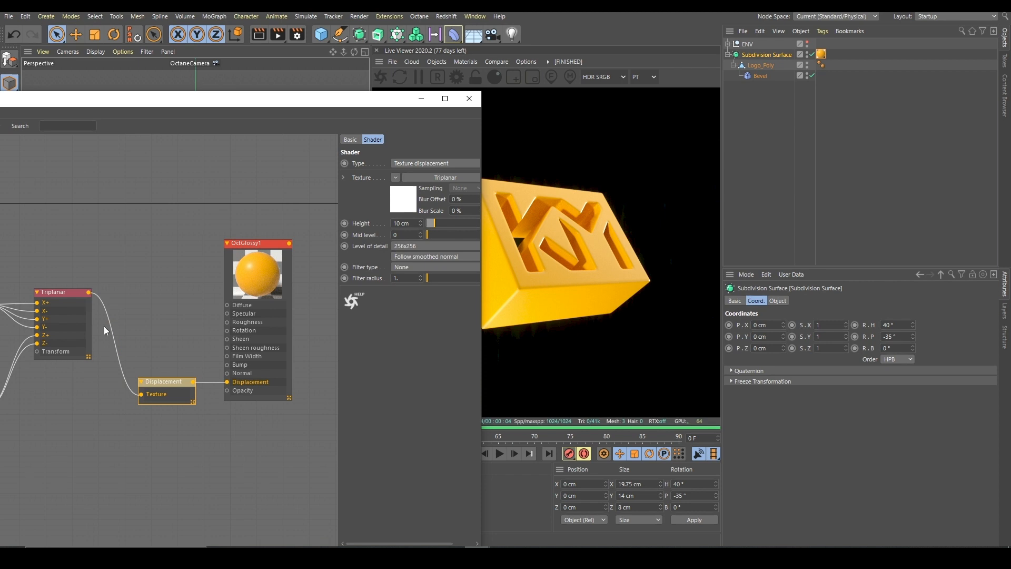
{"action": "left_click", "coordinate": [408, 162]}
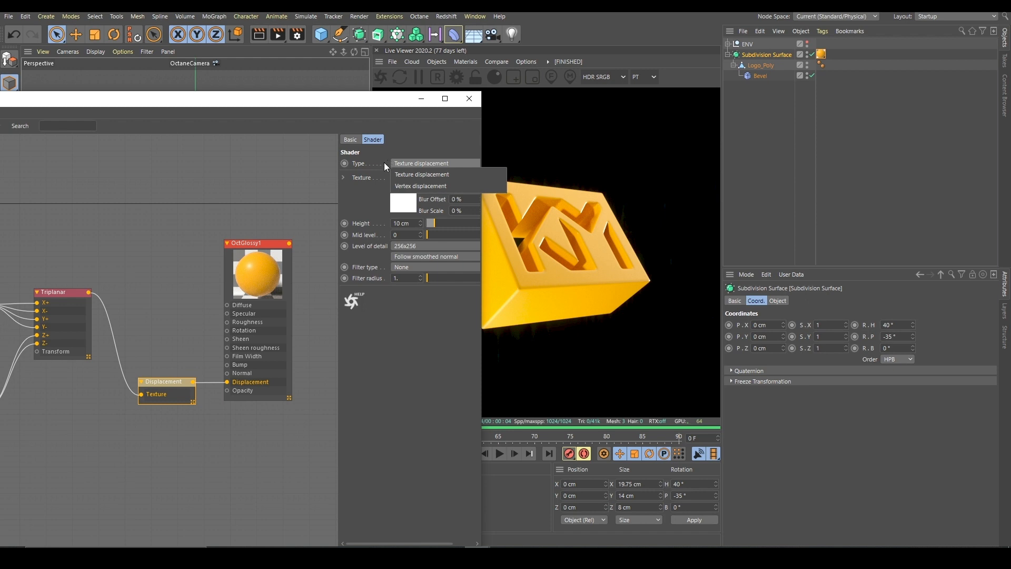
{"action": "left_click", "coordinate": [420, 140]}
{"action": "left_click_drag", "start_coordinate": [327, 111], "coordinate": [434, 105]}
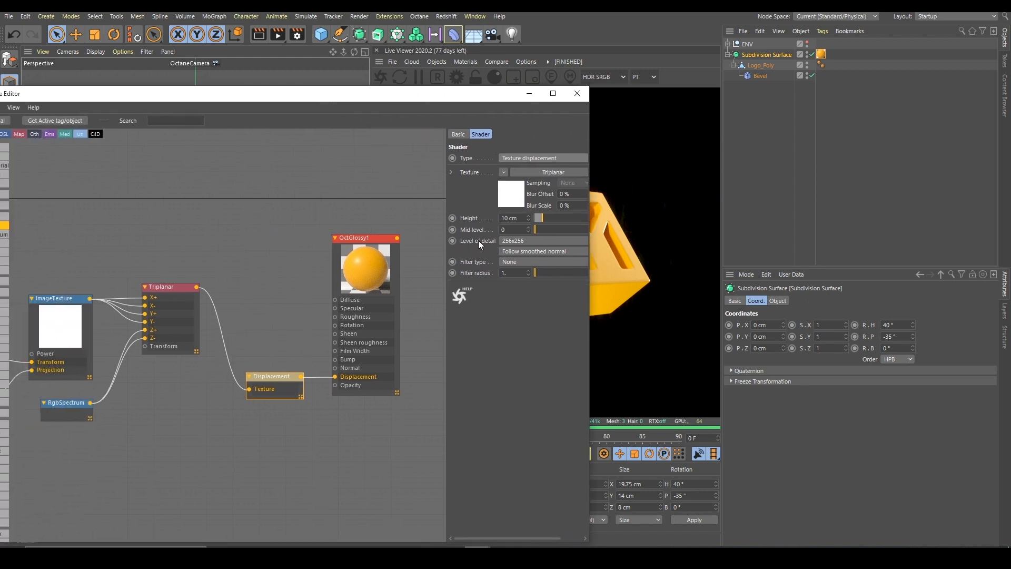
{"action": "left_click", "coordinate": [55, 318]}
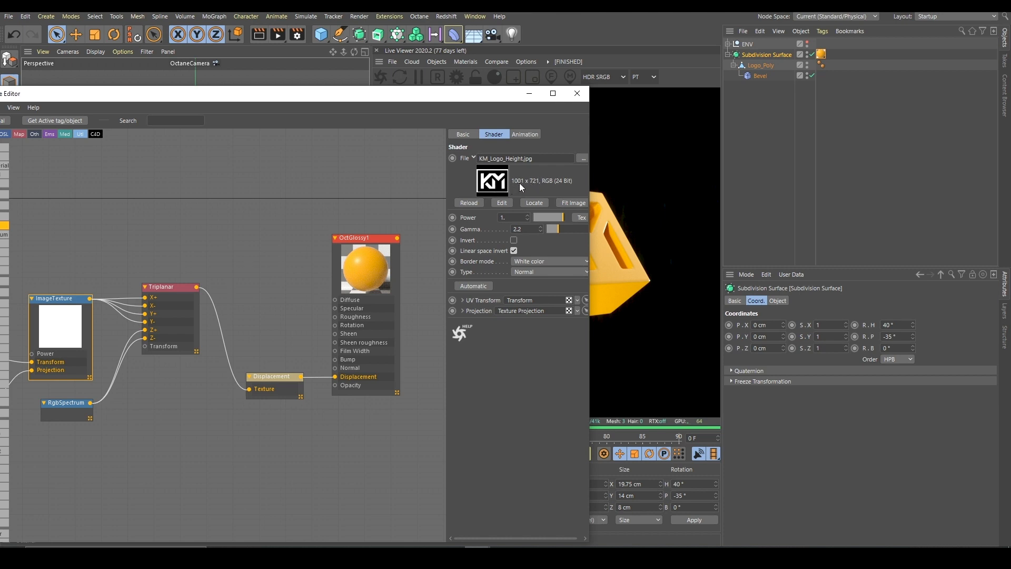
{"action": "left_click", "coordinate": [296, 382]}
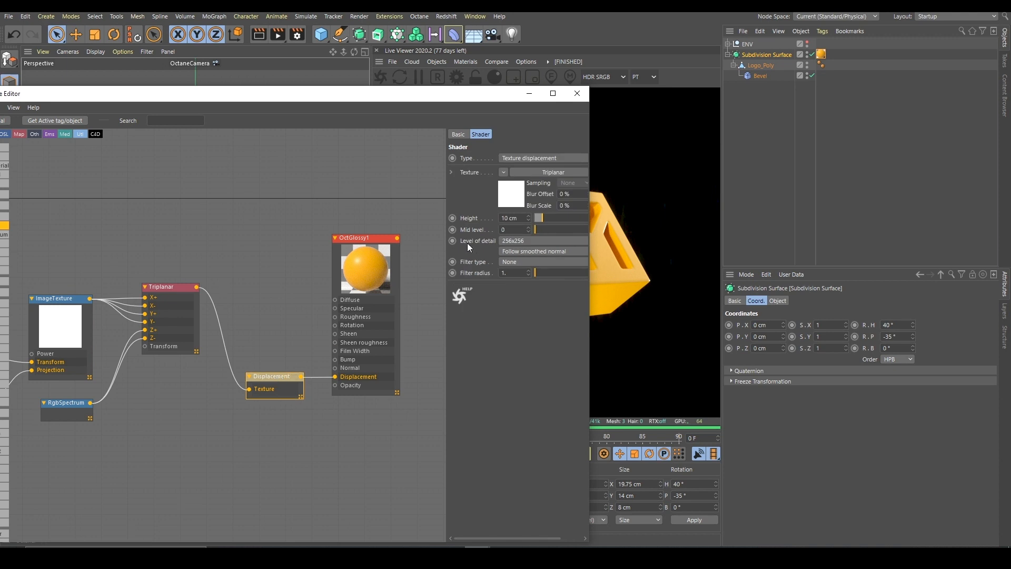
{"action": "left_click", "coordinate": [519, 242]}
{"action": "left_click", "coordinate": [518, 290]}
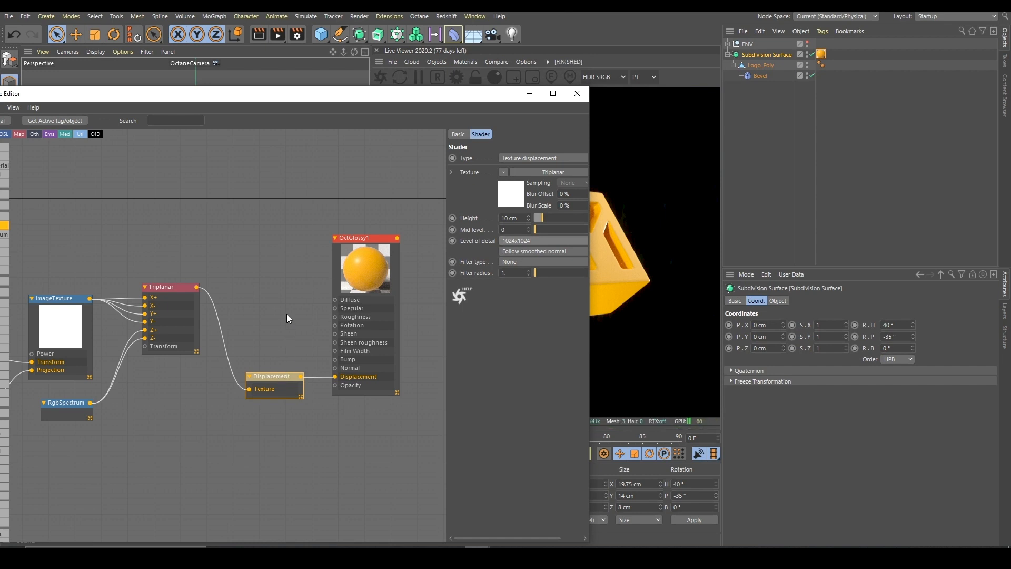
- Change the Displacement node's type to Vertex displacement and set its height to 0.5 cm
{"action": "left_click", "coordinate": [59, 325]}
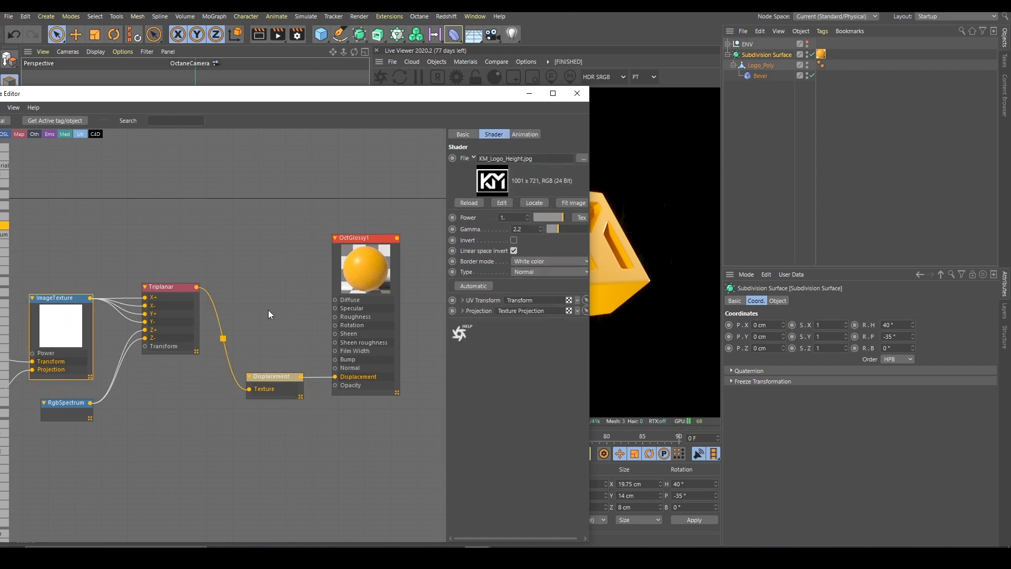
{"action": "left_click", "coordinate": [280, 375]}
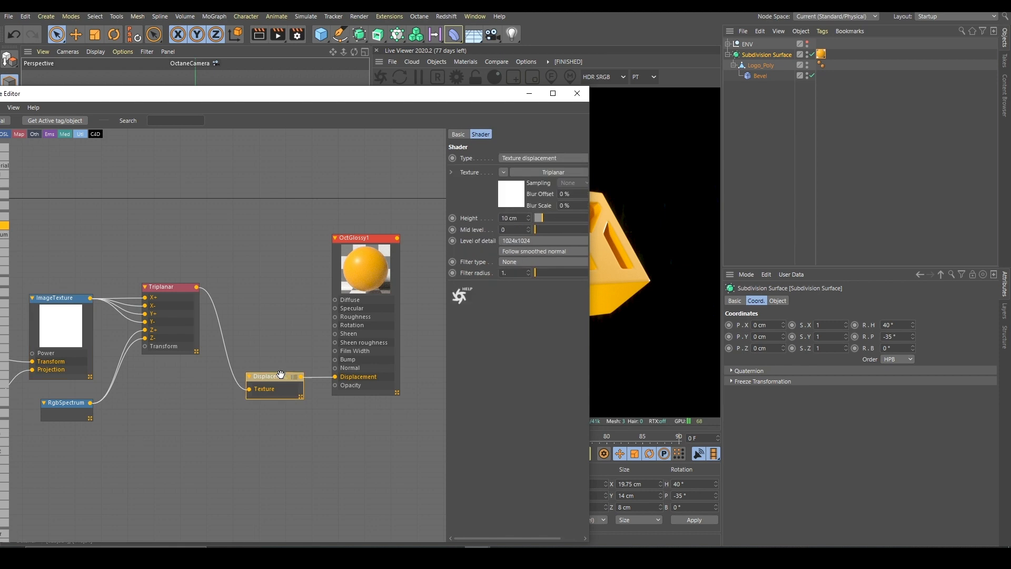
{"action": "left_click_drag", "start_coordinate": [434, 95], "coordinate": [278, 163]}
{"action": "left_click", "coordinate": [381, 226]}
{"action": "left_click", "coordinate": [372, 246]}
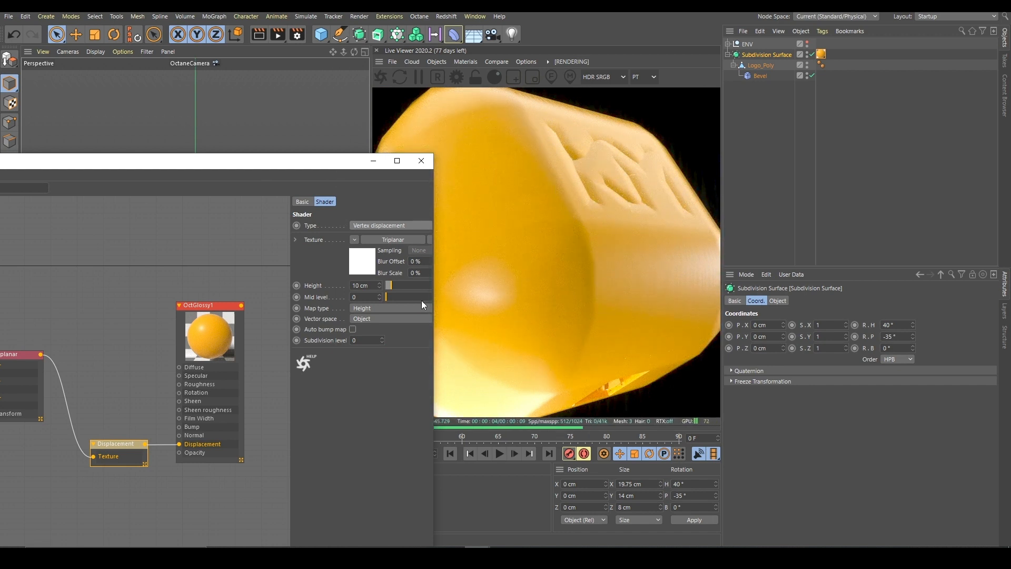
{"action": "left_click", "coordinate": [368, 286]}
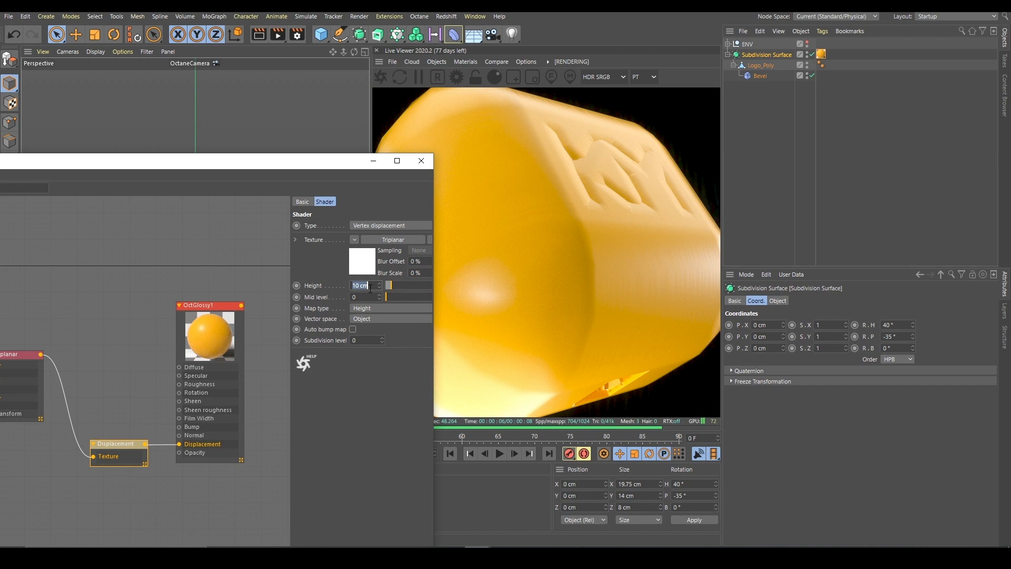
{"action": "type", "text": "0.5"}
{"action": "key", "text": "Return"}
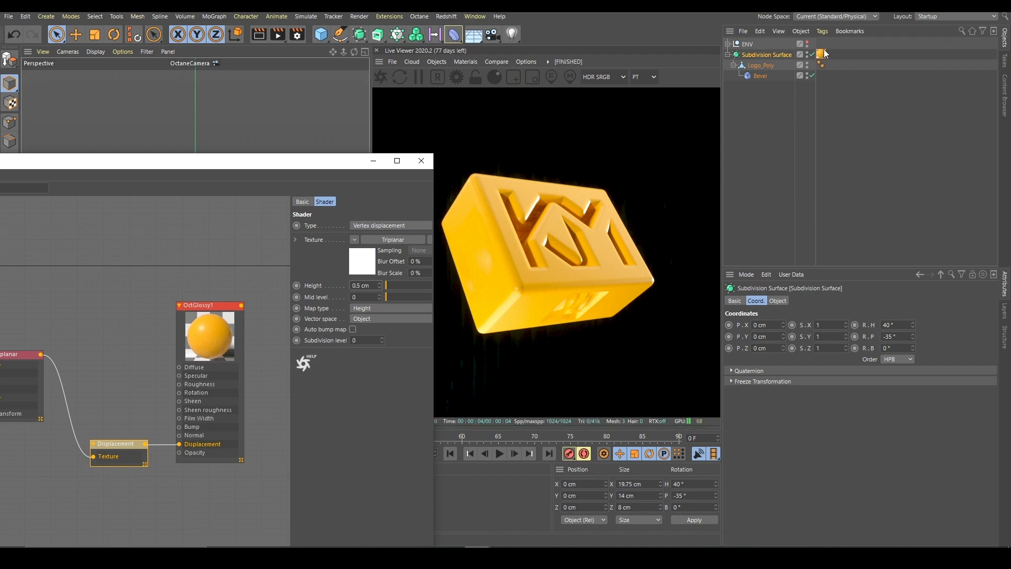
- Switch the viewport to the default camera and examine the mesh and the displaced logo on the block's side up close
{"action": "left_click", "coordinate": [68, 51]}
{"action": "left_click", "coordinate": [97, 96]}
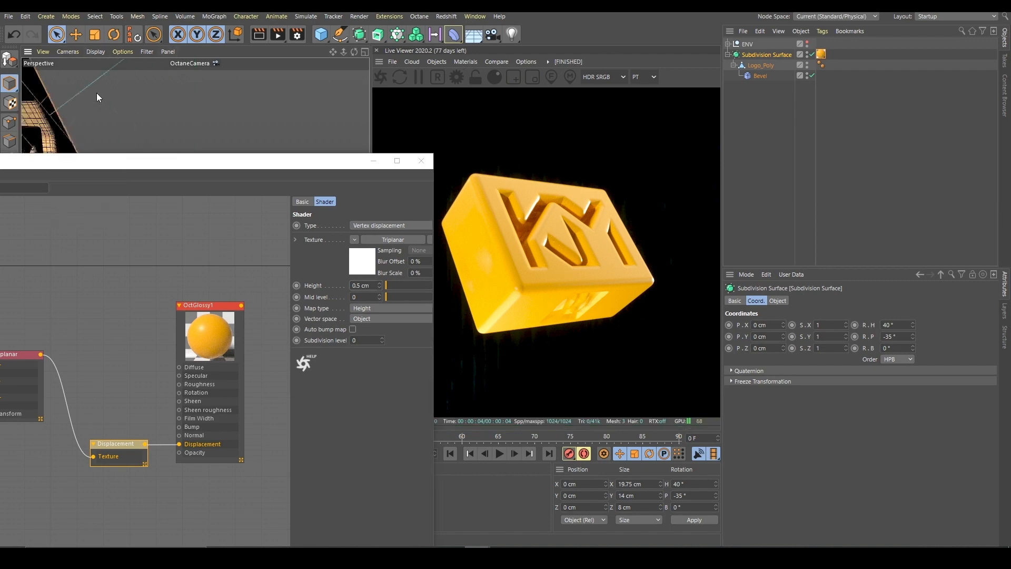
{"action": "scroll", "coordinate": [420, 103], "scroll_direction": "down", "scroll_amount": 5}
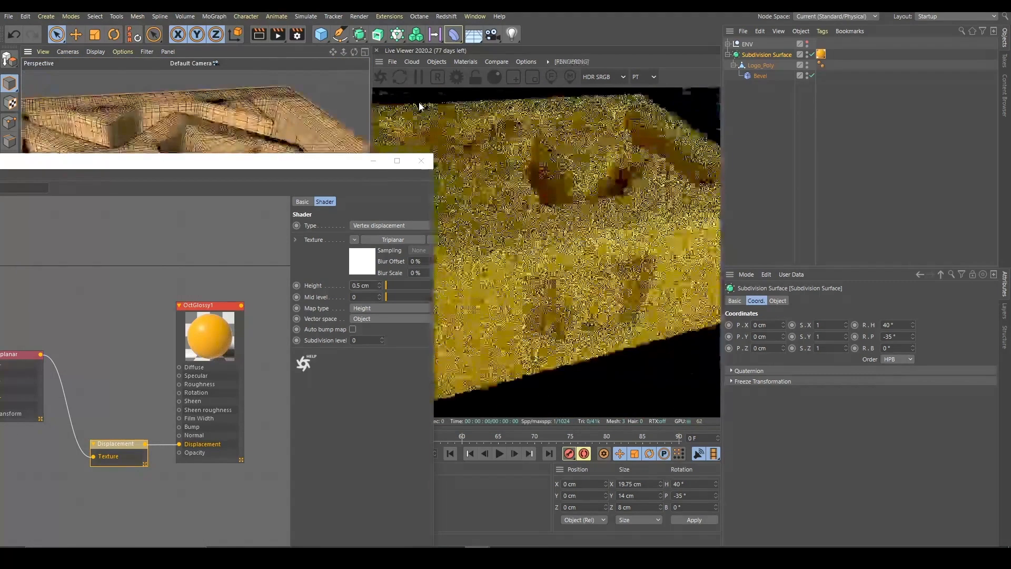
{"action": "left_click_drag", "start_coordinate": [418, 102], "coordinate": [419, 101], "text": "alt"}
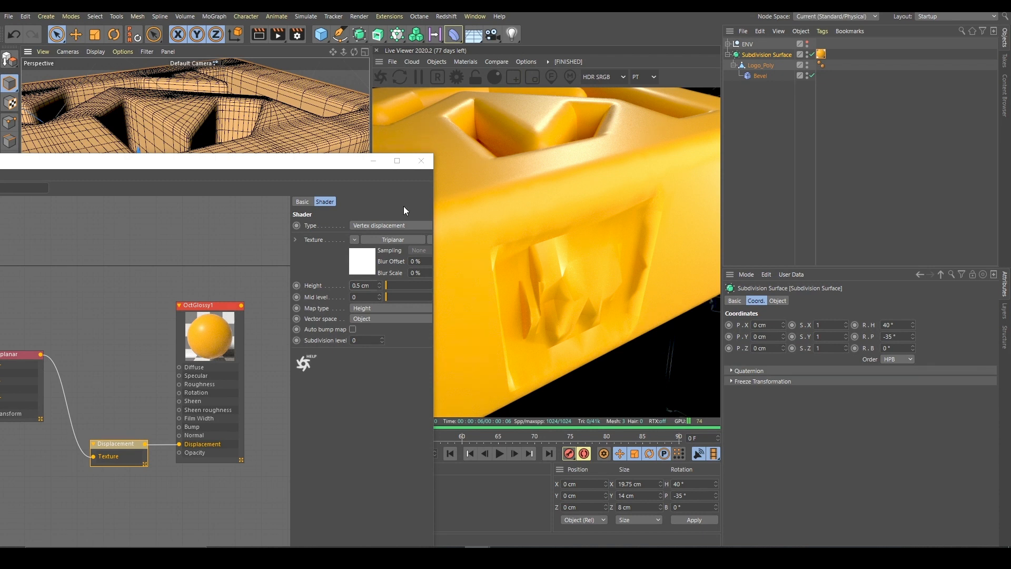
{"action": "left_click_drag", "start_coordinate": [338, 157], "coordinate": [194, 391]}
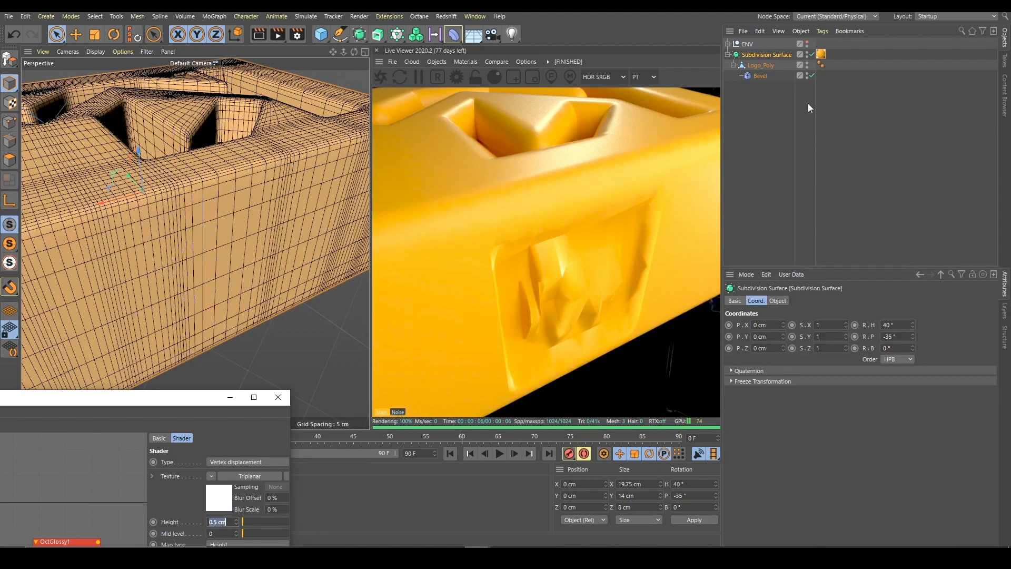
- Set the Subdivision Surface's renderer subdivision to 3
{"action": "left_click", "coordinate": [768, 55]}
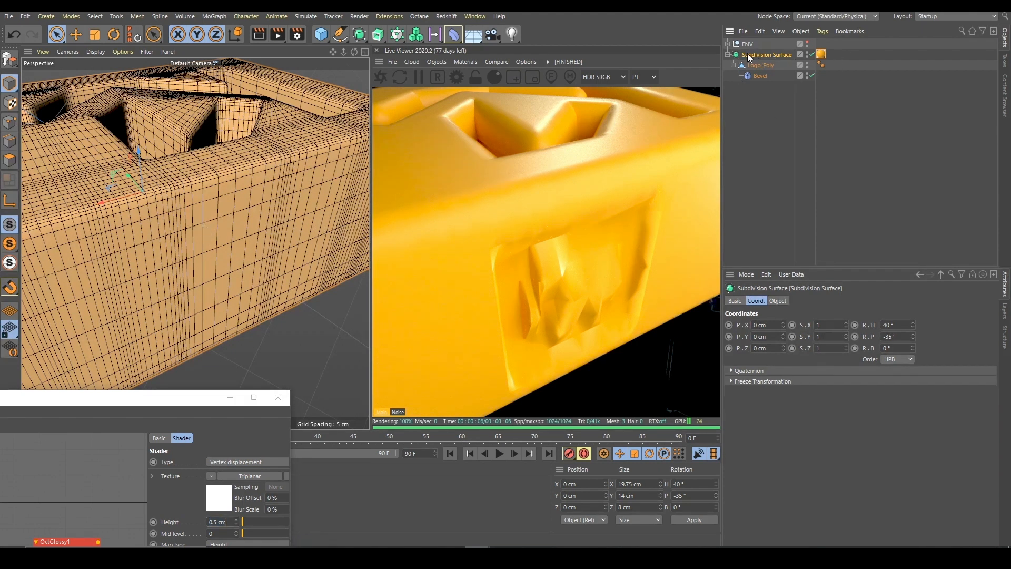
{"action": "left_click", "coordinate": [778, 301]}
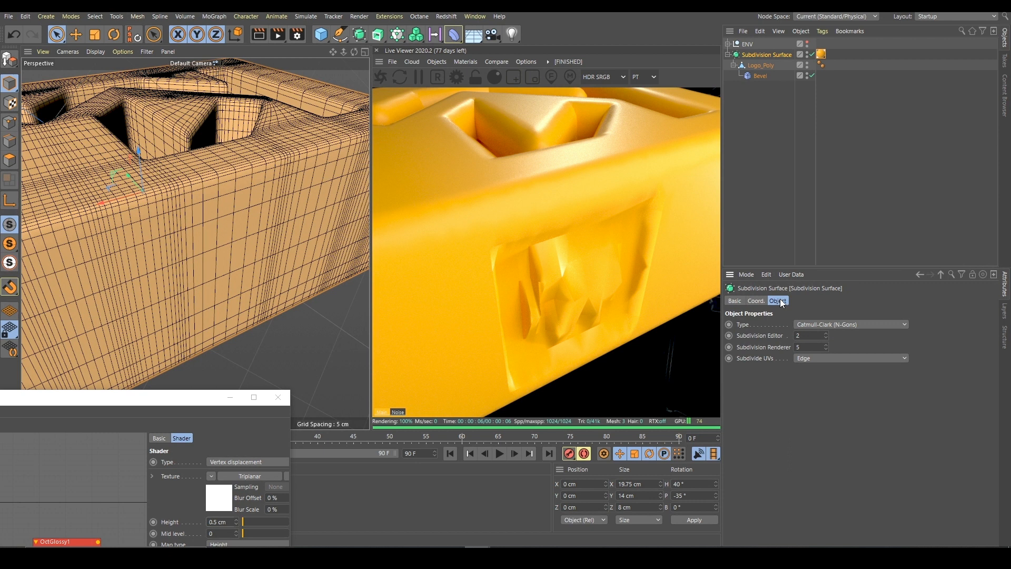
{"action": "left_click", "coordinate": [802, 347]}
{"action": "type", "text": "3"}
{"action": "key", "text": "Return"}
- Try subdivision levels 2 and 3 on the vertex displacement
{"action": "left_click_drag", "start_coordinate": [173, 403], "coordinate": [237, 125]}
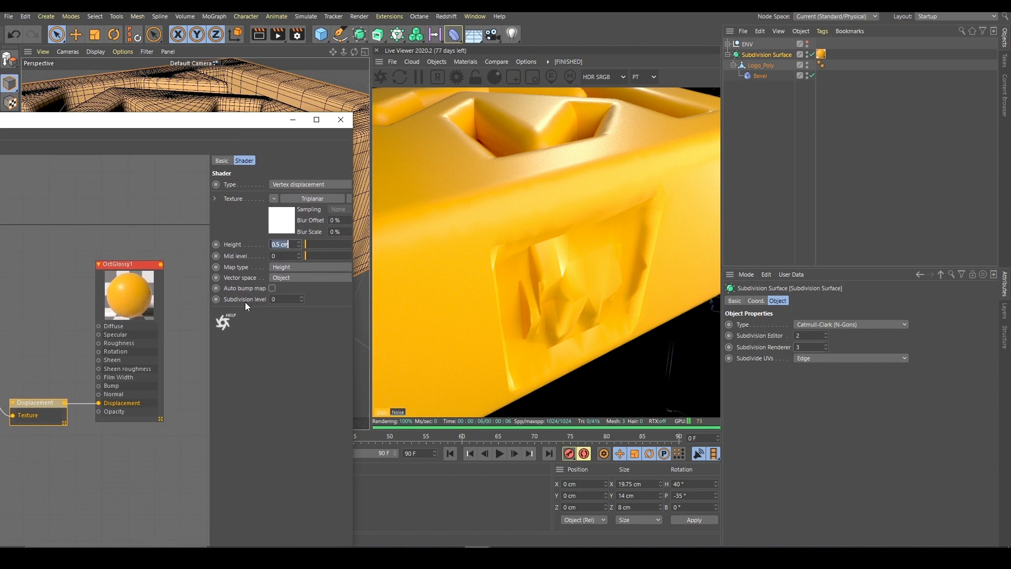
{"action": "left_click", "coordinate": [282, 358]}
{"action": "type", "text": "2"}
{"action": "key", "text": "Return"}
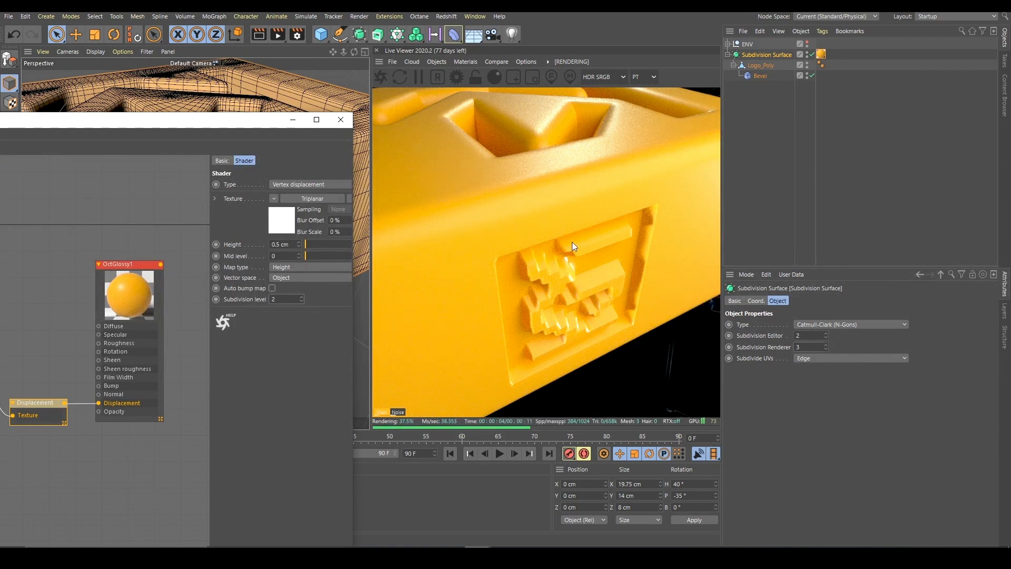
{"action": "double_click", "coordinate": [281, 298]}
{"action": "type", "text": "3"}
{"action": "key", "text": "Return"}
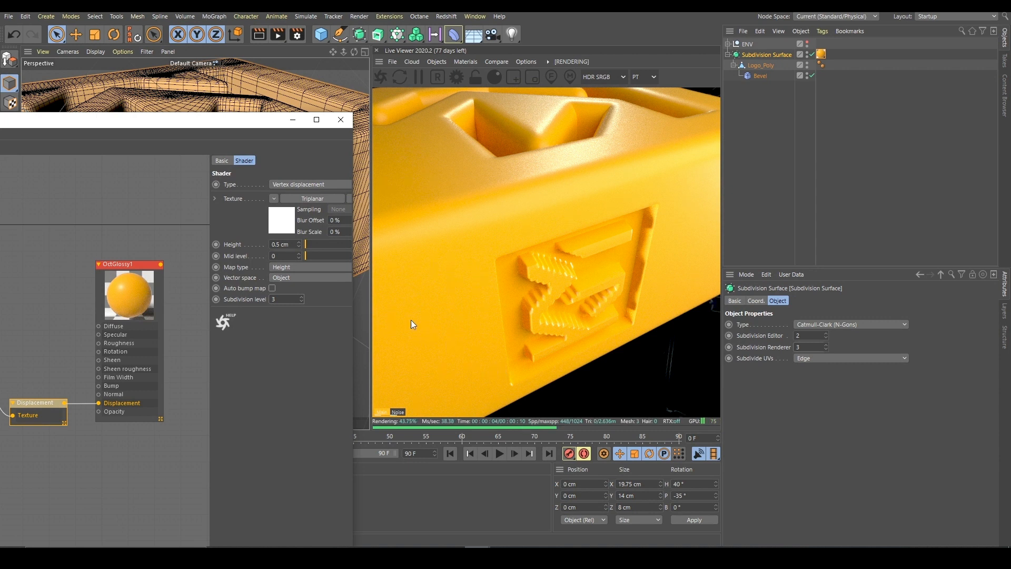
- Set the displacement's mid level to 1 and inspect the logo on the block's side
{"action": "left_click", "coordinate": [280, 299]}
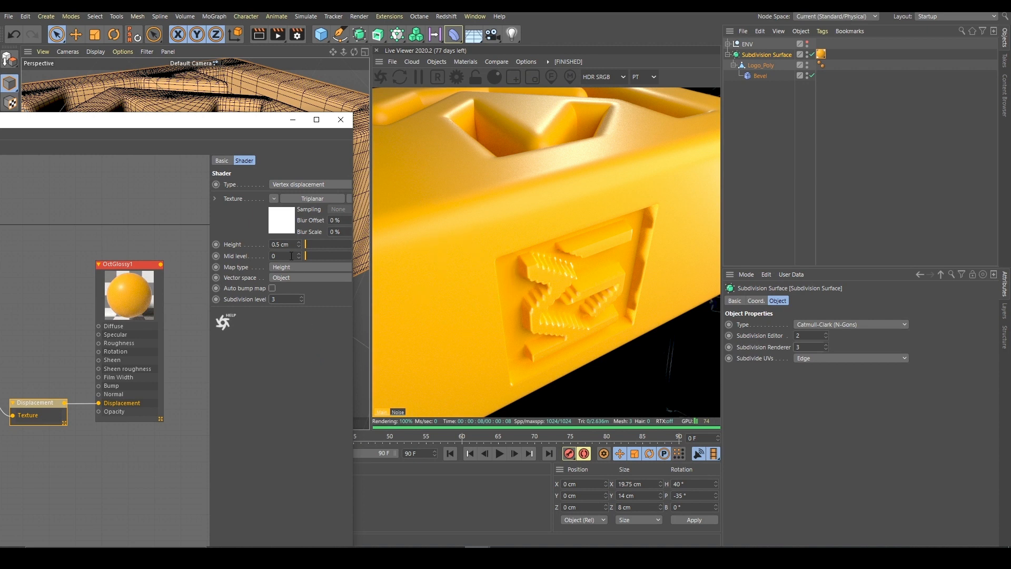
{"action": "left_click", "coordinate": [282, 300]}
{"action": "type", "text": "1."}
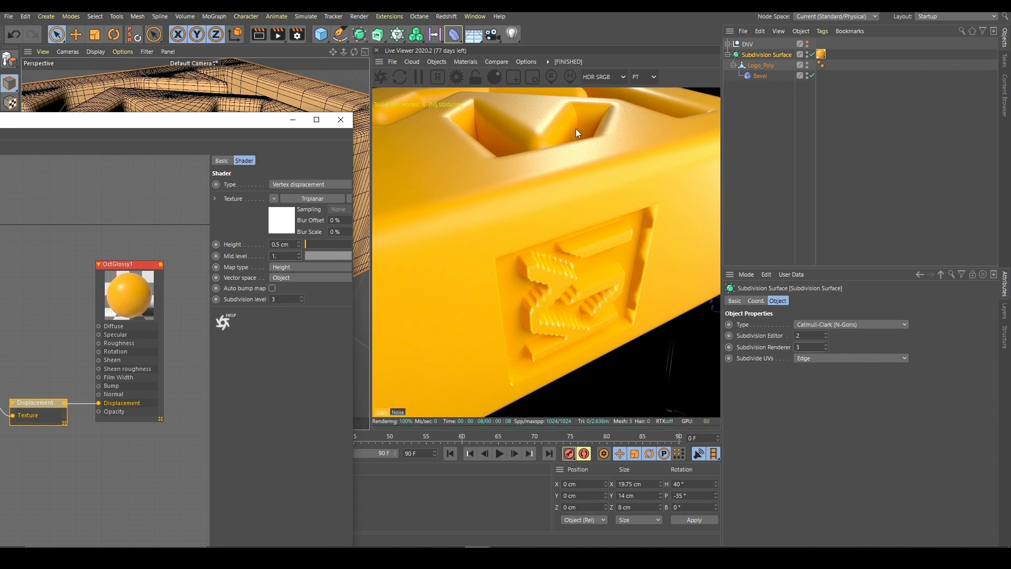
{"action": "left_click_drag", "start_coordinate": [529, 182], "coordinate": [594, 131], "text": "alt"}
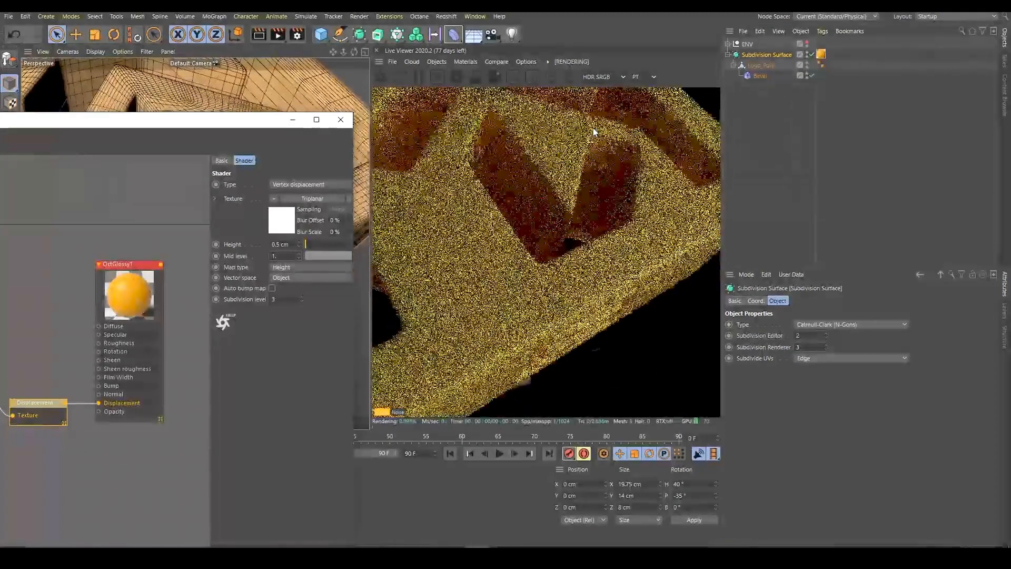
{"action": "left_click_drag", "start_coordinate": [594, 132], "coordinate": [632, 219], "text": "alt"}
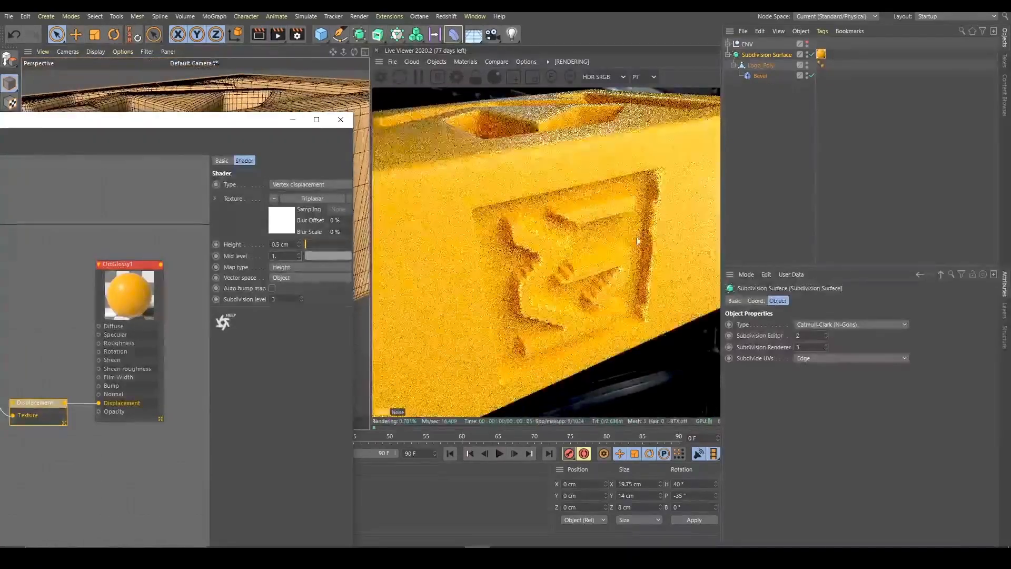
- Raise the displacement's subdivision level to 4 and check the logo on the block's side from another angle
{"action": "left_click", "coordinate": [301, 297]}
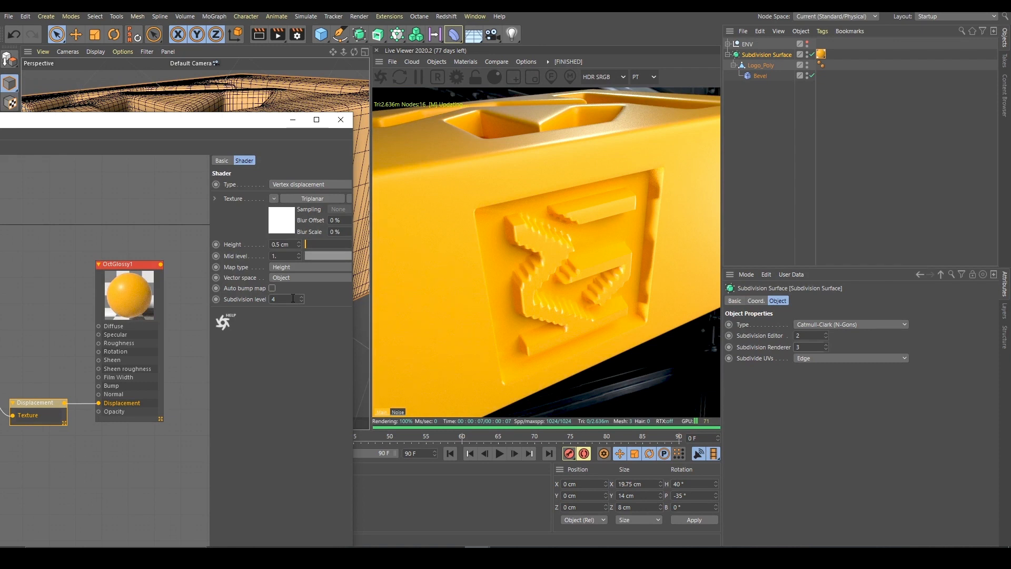
{"action": "key", "text": "Return"}
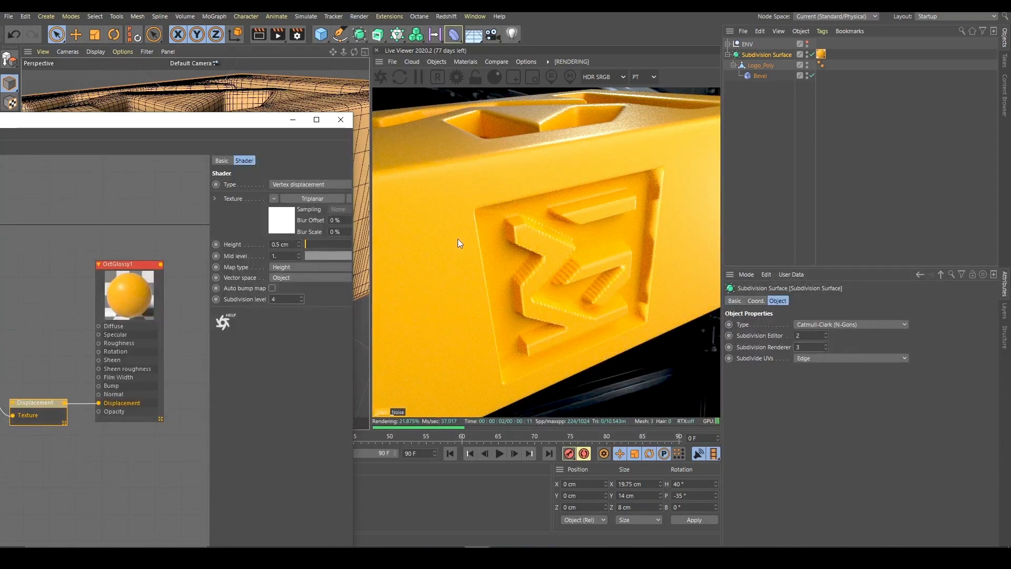
{"action": "left_click", "coordinate": [882, 156]}
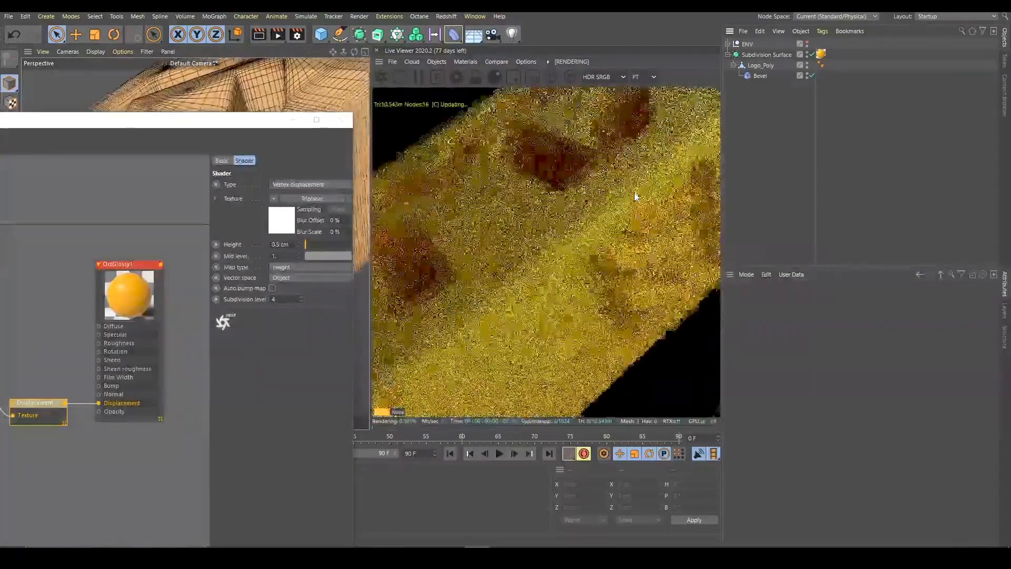
{"action": "left_click_drag", "start_coordinate": [633, 214], "coordinate": [542, 201]}
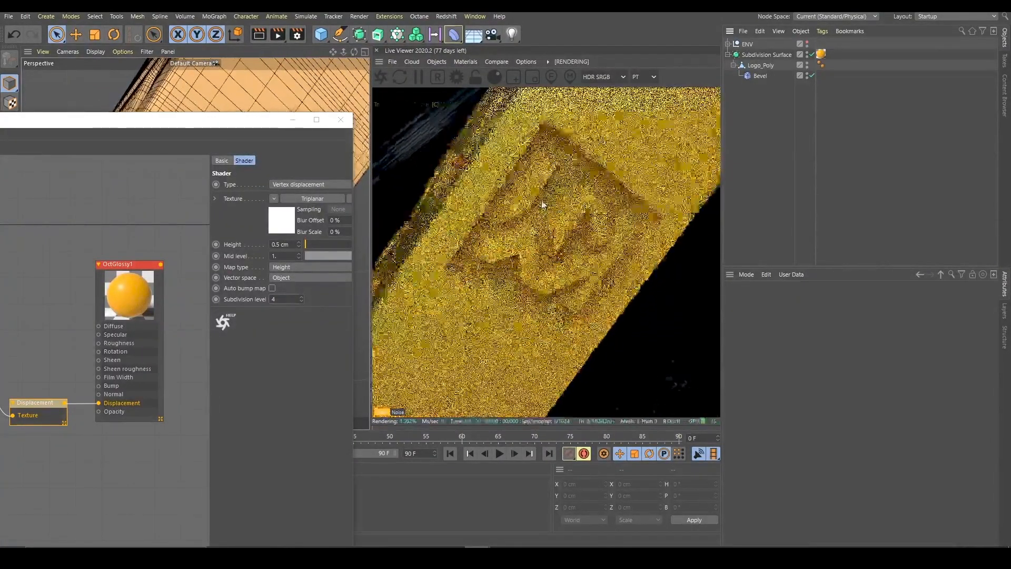
- Set the R.Z rotation of the logo image's Transform node to -90 and uncover the live render
{"action": "left_click_drag", "start_coordinate": [46, 129], "coordinate": [392, 102]}
{"action": "middle_click_drag", "start_coordinate": [365, 207], "coordinate": [480, 190]}
{"action": "left_click_drag", "start_coordinate": [190, 343], "coordinate": [190, 331]}
{"action": "left_click_drag", "start_coordinate": [466, 97], "coordinate": [139, 106]}
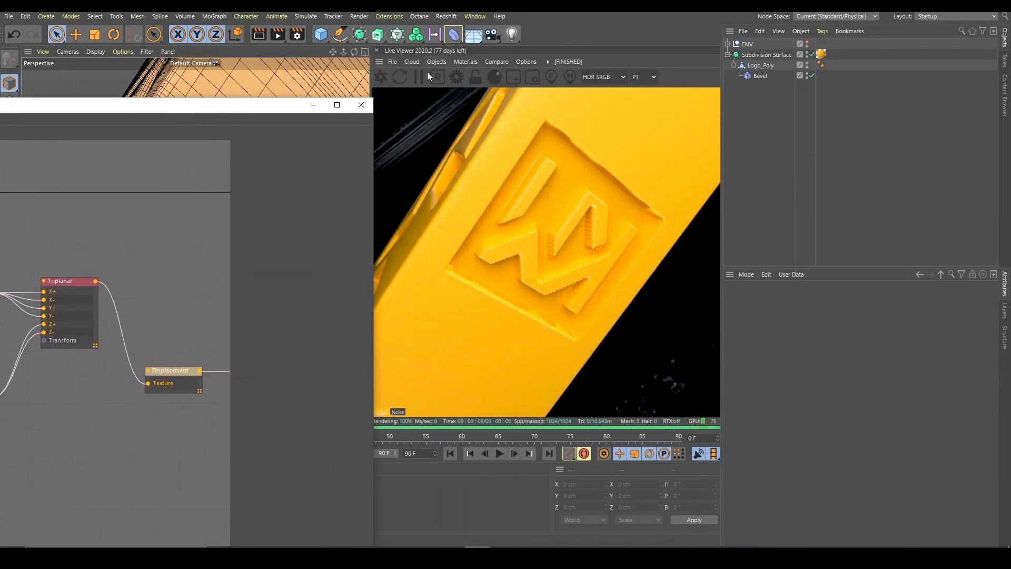
{"action": "left_click_drag", "start_coordinate": [571, 181], "coordinate": [603, 169]}
{"action": "left_click_drag", "start_coordinate": [232, 108], "coordinate": [496, 75]}
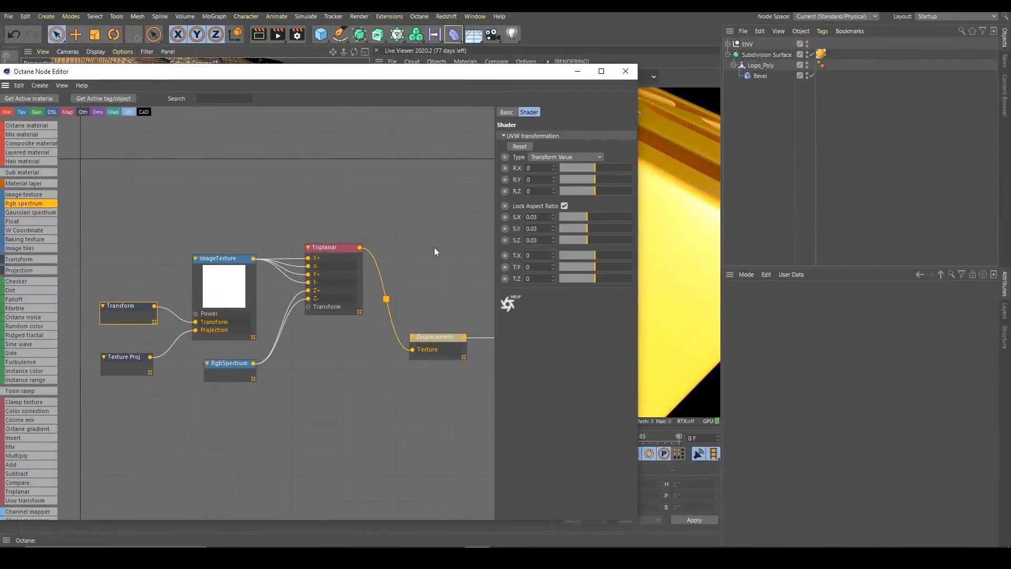
{"action": "type", "text": "-90"}
{"action": "key", "text": "Return"}
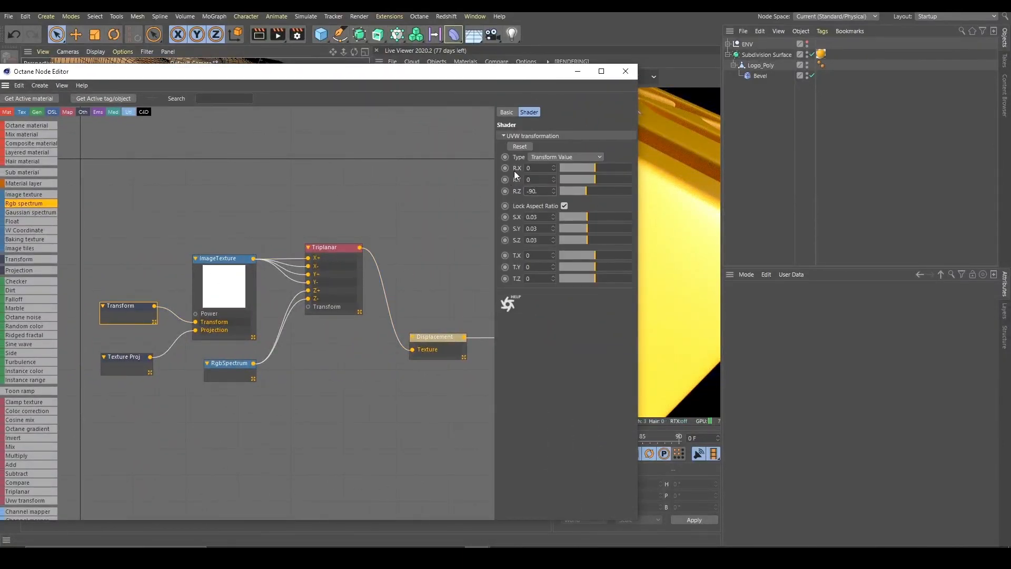
{"action": "left_click_drag", "start_coordinate": [441, 73], "coordinate": [158, 162]}
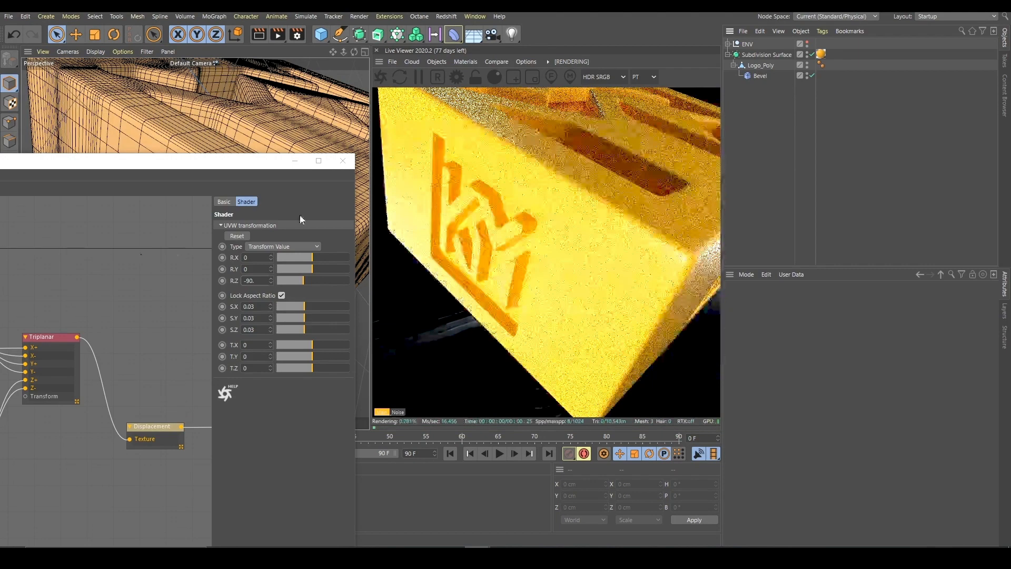
- Inspect the recessed logos on the block's sides from several angles and switch the viewport to the OctaneCamera
{"action": "left_click_drag", "start_coordinate": [421, 200], "coordinate": [511, 187], "text": "alt"}
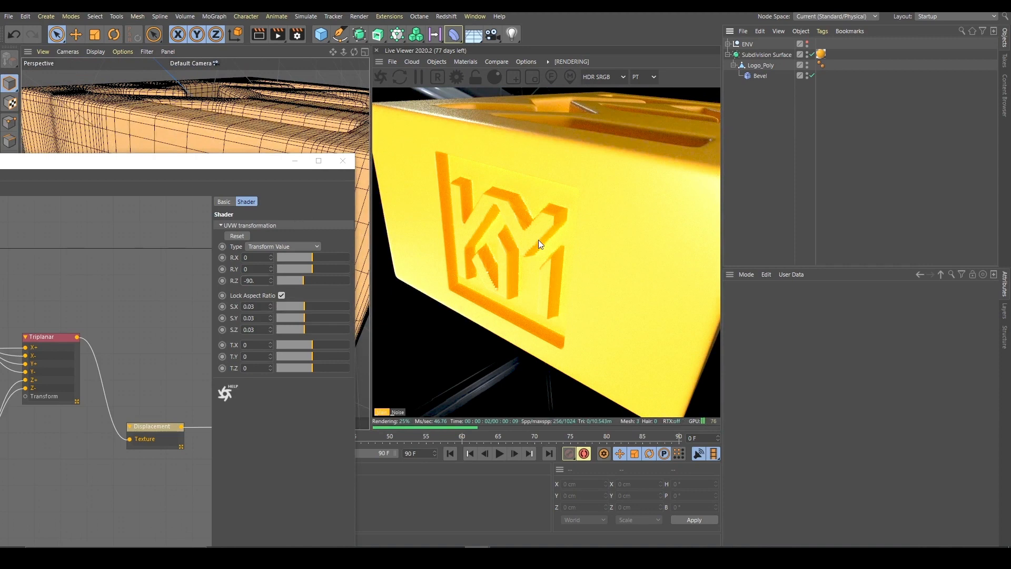
{"action": "left_click_drag", "start_coordinate": [552, 230], "coordinate": [572, 207], "text": "alt"}
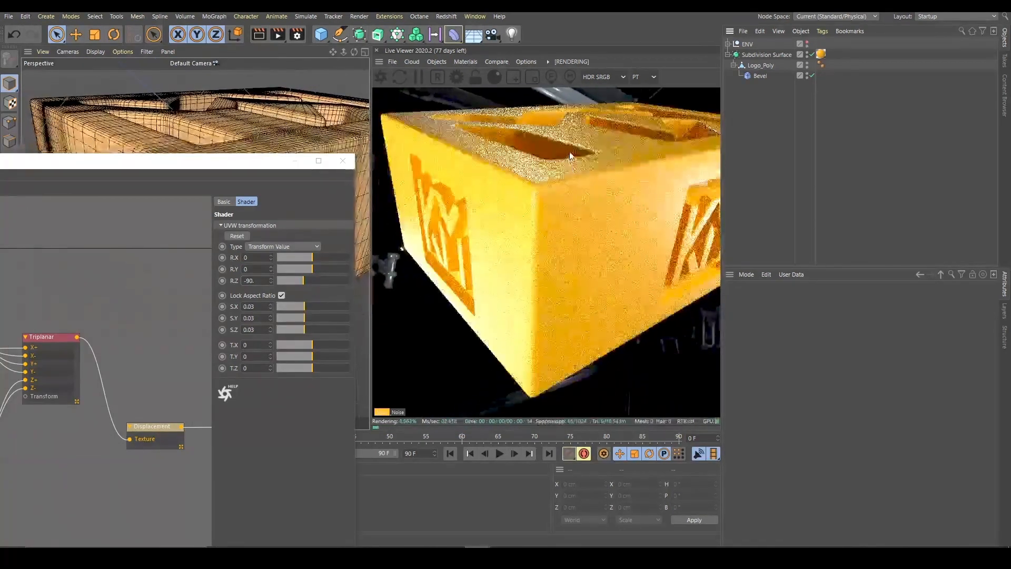
{"action": "left_click_drag", "start_coordinate": [574, 157], "coordinate": [569, 185], "text": "alt"}
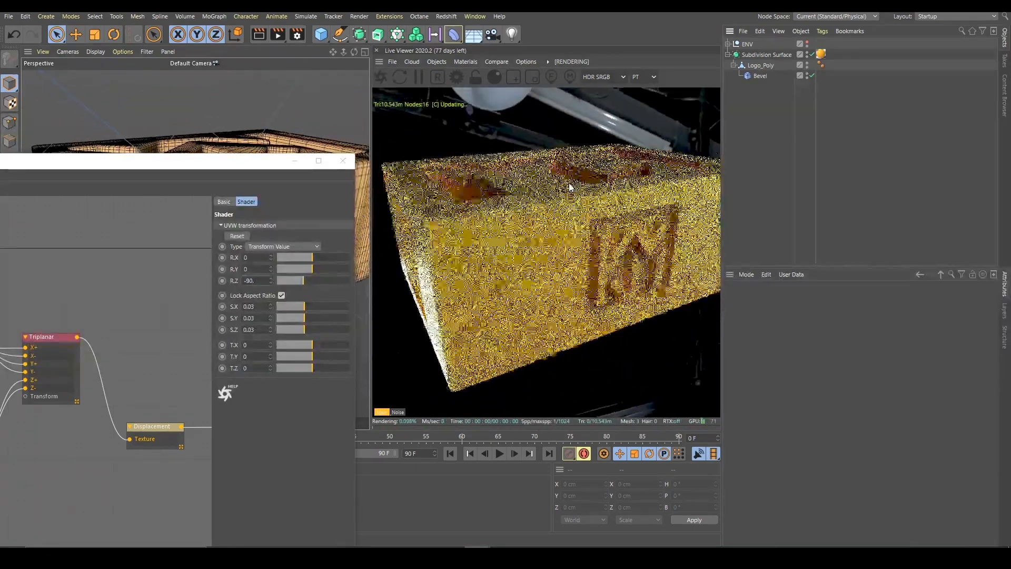
{"action": "right_click_drag", "start_coordinate": [569, 185], "coordinate": [482, 162], "text": "alt"}
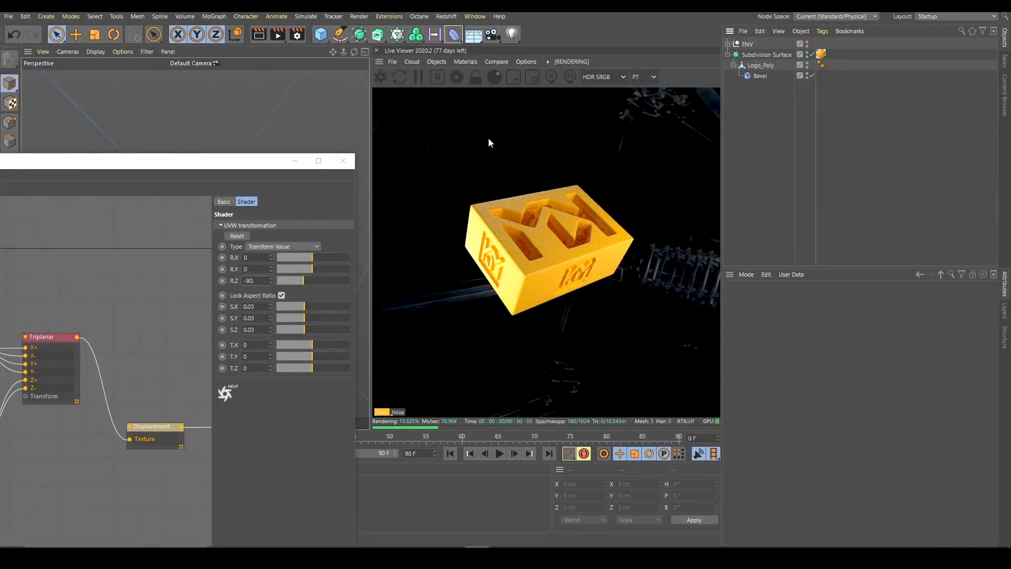
{"action": "left_click", "coordinate": [67, 52]}
{"action": "mouse_move", "coordinate": [109, 86]}
{"action": "left_click", "coordinate": [153, 85]}
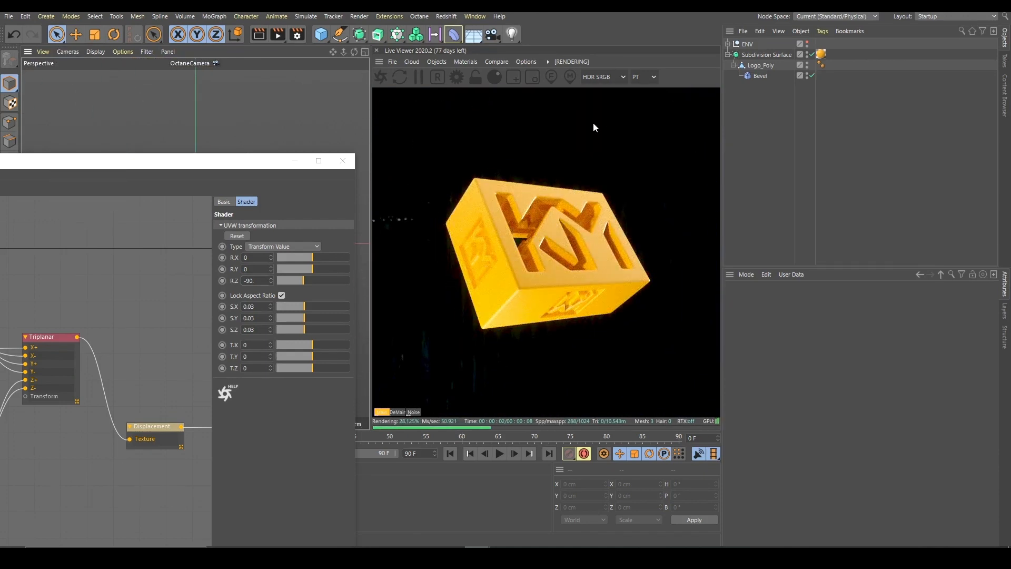
{"action": "left_click_drag", "start_coordinate": [230, 165], "coordinate": [340, 84]}
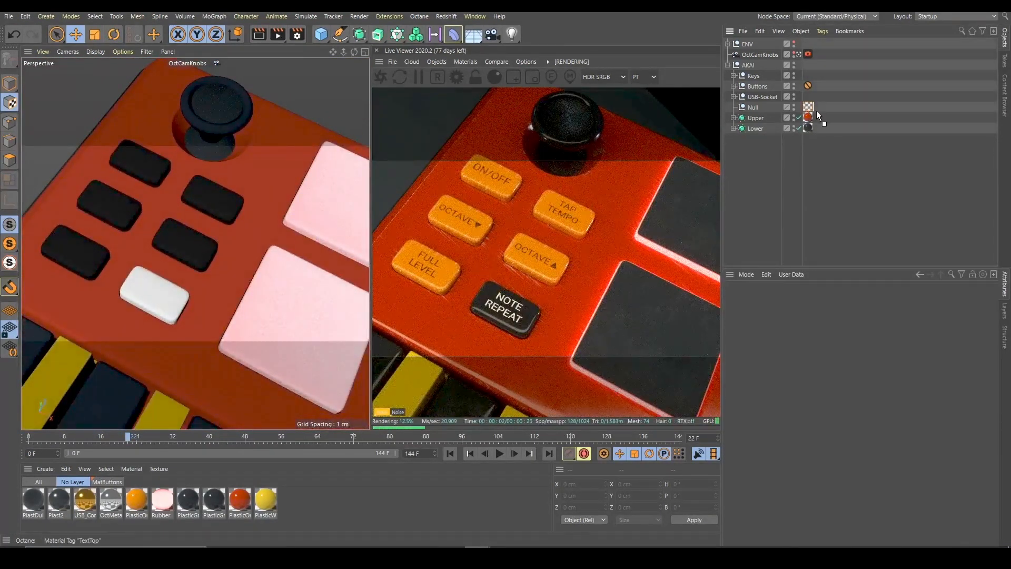
- Try the TextTop material tag on the Upper object, examine the labels around the pads and knobs, and return the tag to the Null
{"action": "left_click_drag", "start_coordinate": [817, 113], "coordinate": [820, 117]}
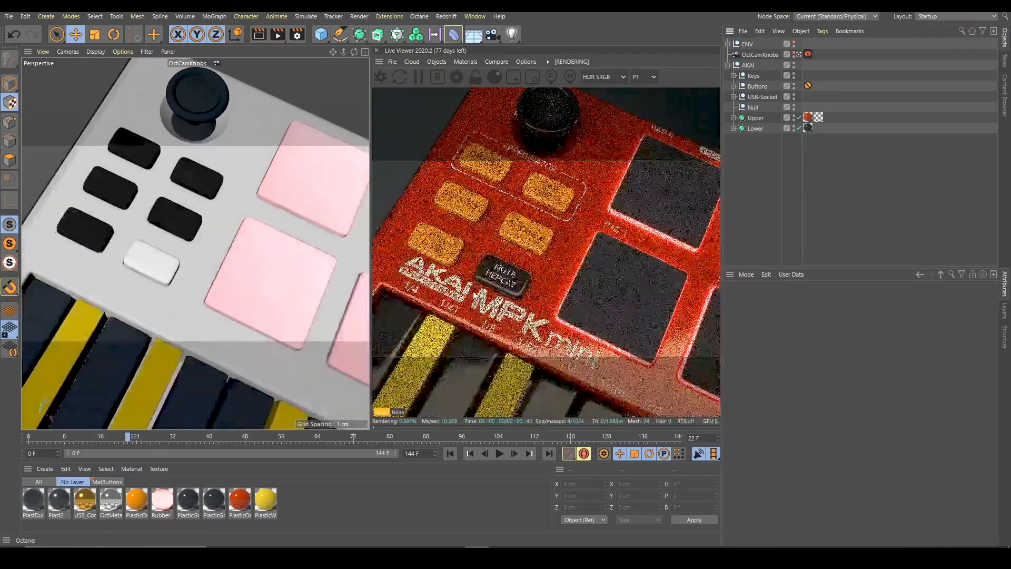
{"action": "right_click_drag", "start_coordinate": [508, 295], "coordinate": [655, 302], "text": "alt"}
{"action": "middle_click_drag", "start_coordinate": [665, 292], "coordinate": [664, 279], "text": "alt"}
{"action": "right_click_drag", "start_coordinate": [714, 255], "coordinate": [677, 263], "text": "alt"}
{"action": "left_click_drag", "start_coordinate": [678, 263], "coordinate": [693, 261], "text": "alt"}
{"action": "middle_click_drag", "start_coordinate": [693, 261], "coordinate": [708, 233], "text": "alt"}
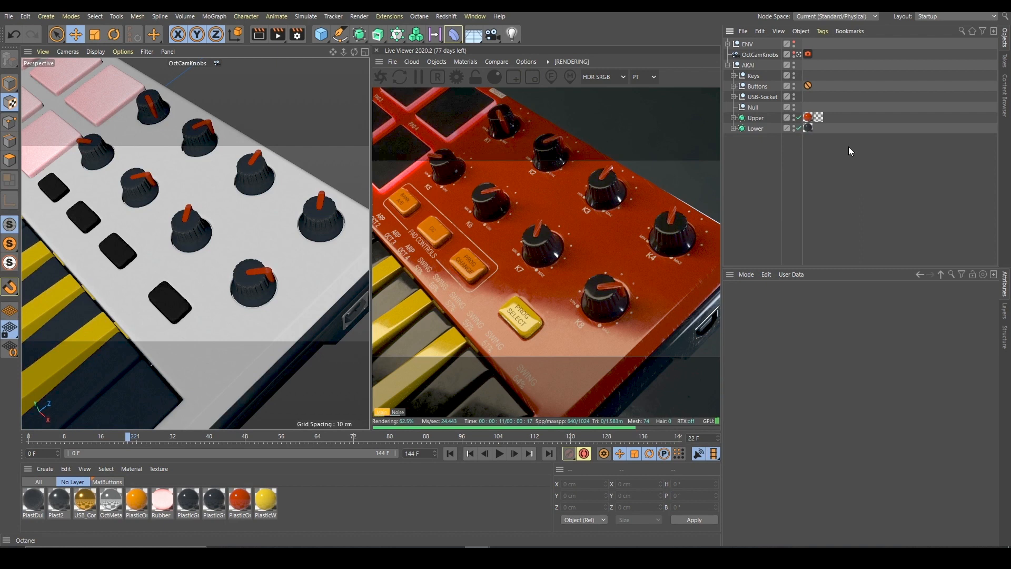
{"action": "left_click_drag", "start_coordinate": [819, 115], "coordinate": [808, 107]}
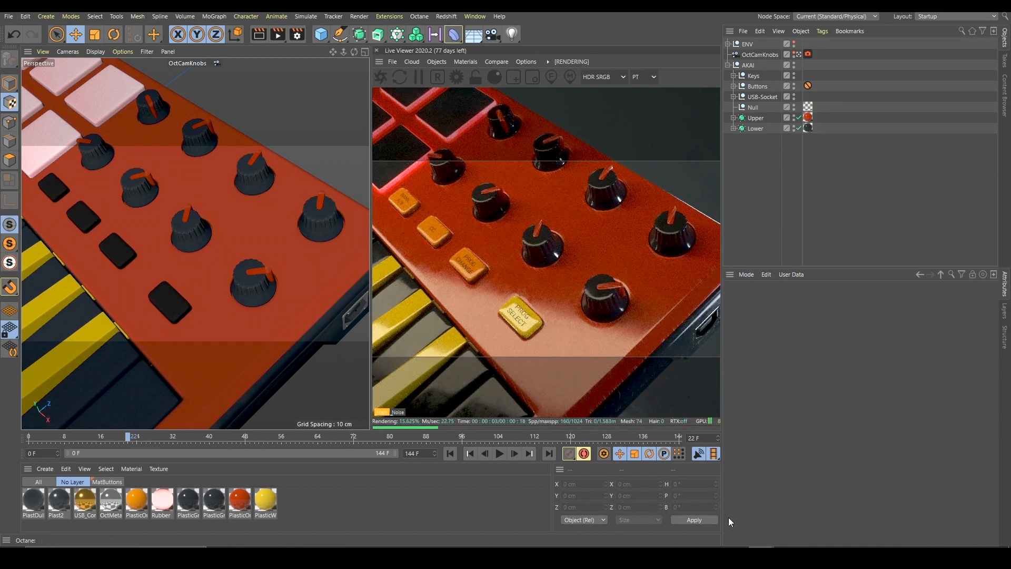
- View the top-down reference image of the keyboard in the photo viewer and move it out of the way
{"action": "mouse_move", "coordinate": [761, 557]}
{"action": "left_click", "coordinate": [798, 517]}
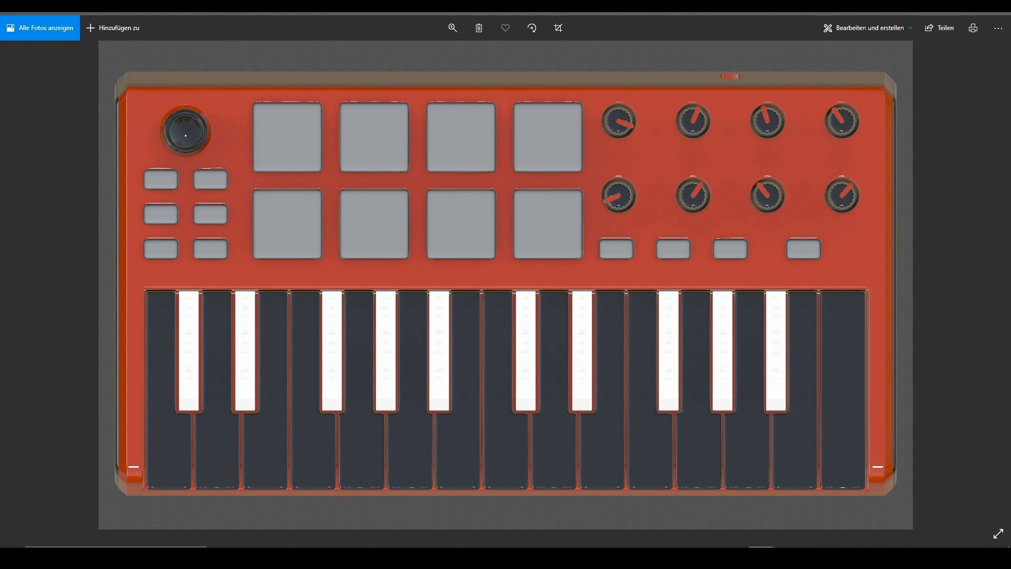
{"action": "left_click_drag", "start_coordinate": [505, 13], "coordinate": [1010, 131]}
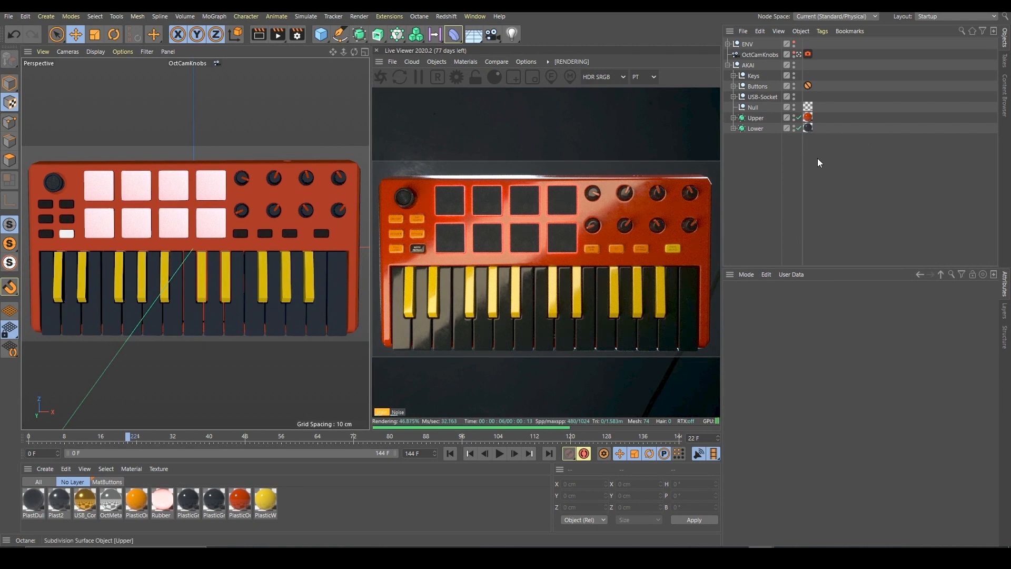
- Straighten the OctCamKnobs camera's rotation for a top view of the keyboard and compare it with the reference image
{"action": "left_click", "coordinate": [760, 55]}
{"action": "left_click", "coordinate": [801, 299]}
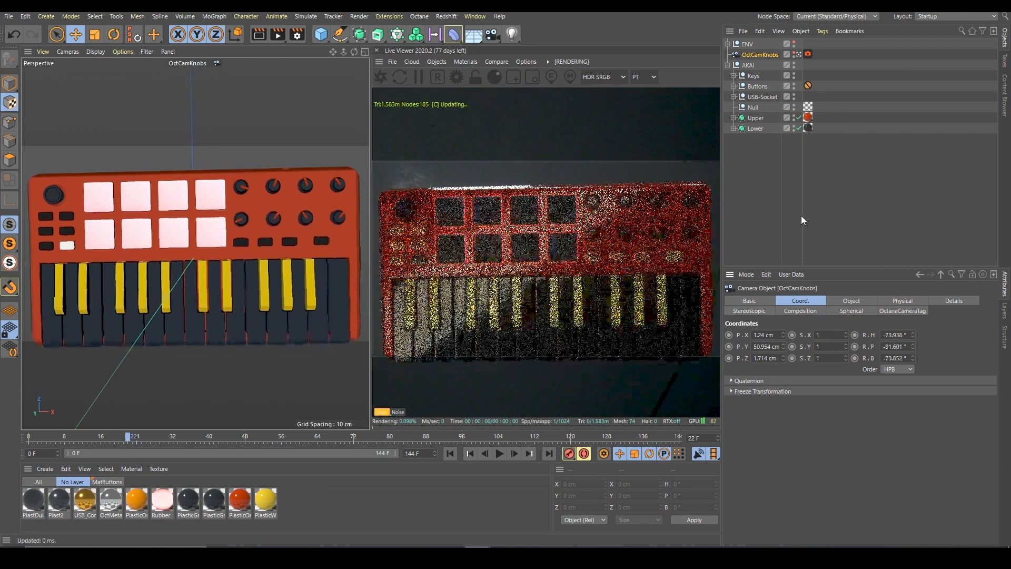
{"action": "left_click", "coordinate": [900, 344]}
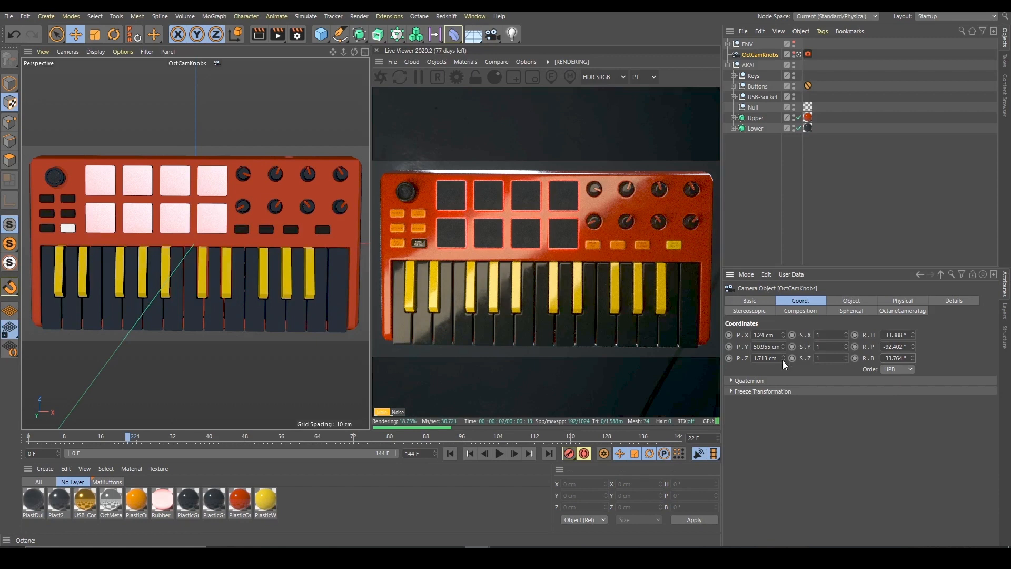
{"action": "left_click", "coordinate": [886, 185]}
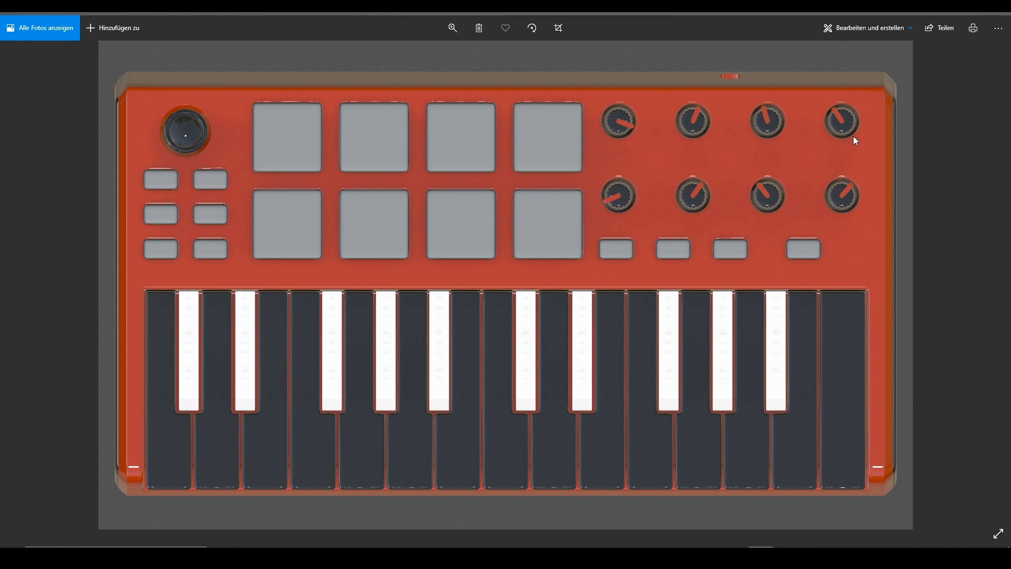
{"action": "left_click", "coordinate": [999, 12]}
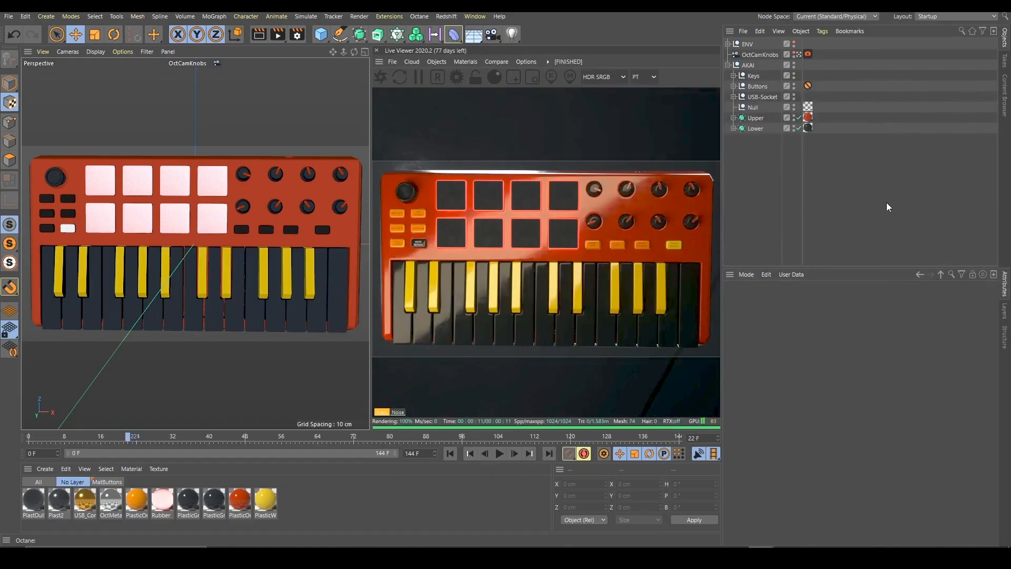
- Examine the white-on-black label image up close, from the knob markings to the arpeggiator frame, and put it away
{"action": "left_click_drag", "start_coordinate": [1, 148], "coordinate": [466, 12]}
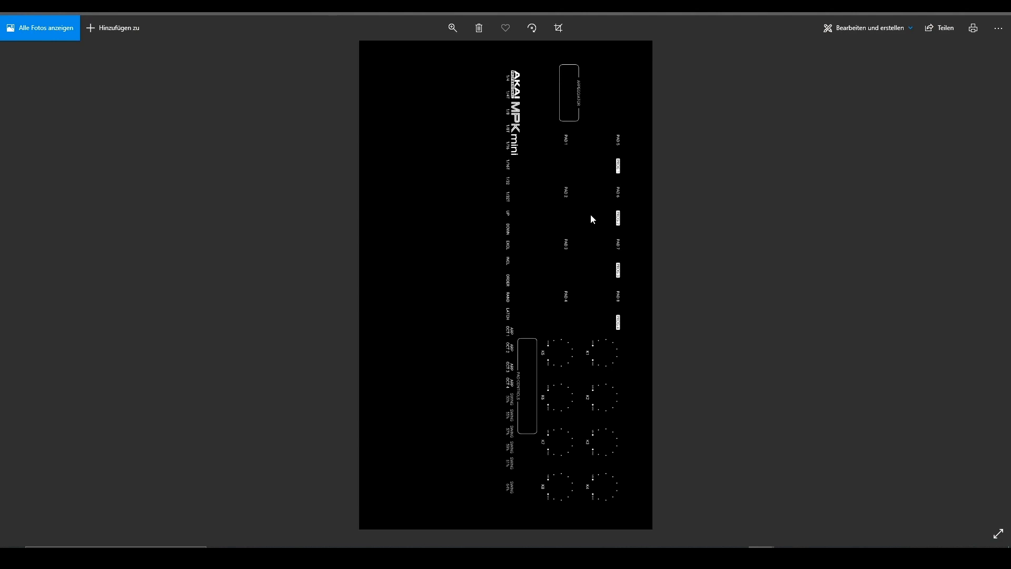
{"action": "scroll", "coordinate": [585, 345], "scroll_direction": "down", "scroll_amount": 3}
{"action": "scroll", "coordinate": [627, 368], "scroll_direction": "up", "scroll_amount": 3, "text": "ctrl"}
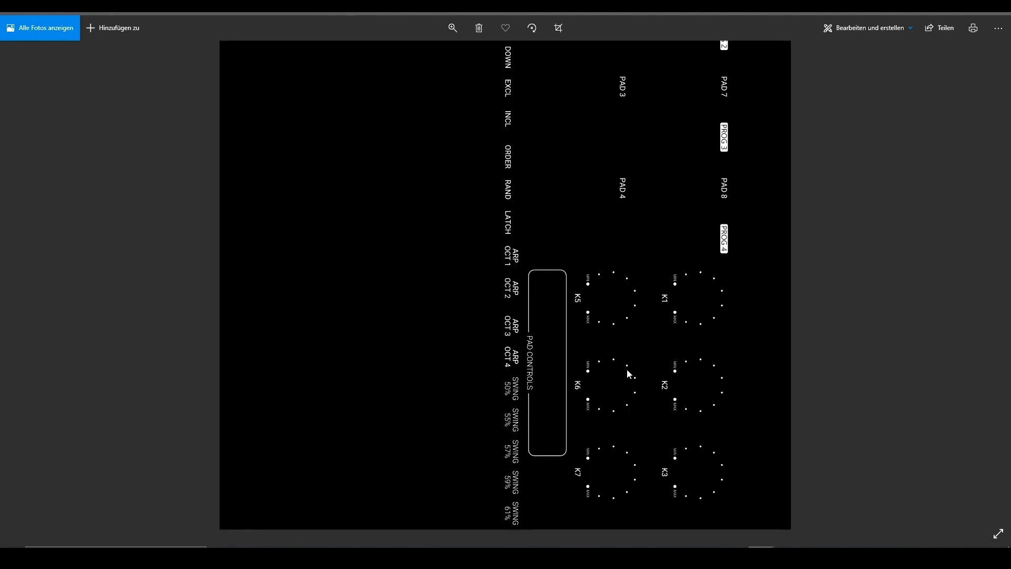
{"action": "left_click_drag", "start_coordinate": [651, 367], "coordinate": [574, 232]}
{"action": "scroll", "coordinate": [595, 329], "scroll_direction": "down", "scroll_amount": 1}
{"action": "scroll", "coordinate": [610, 291], "scroll_direction": "up", "scroll_amount": 2}
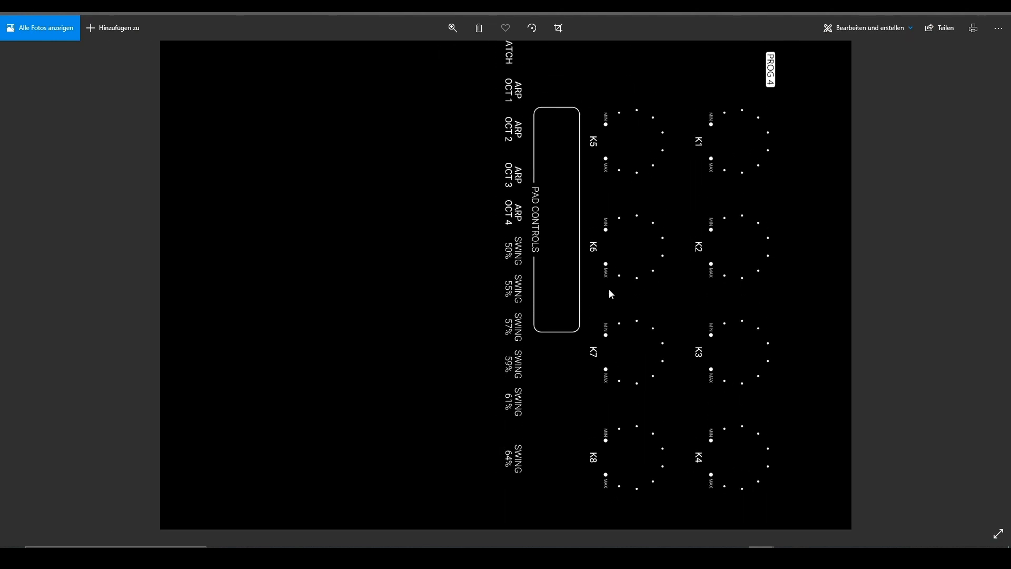
{"action": "scroll", "coordinate": [641, 318], "scroll_direction": "up", "scroll_amount": 5}
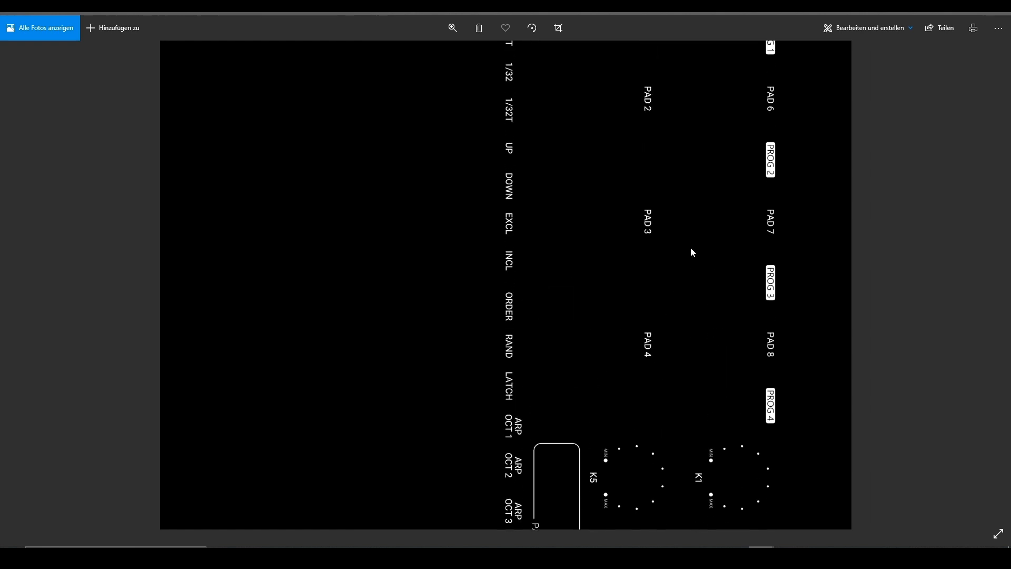
{"action": "scroll", "coordinate": [687, 332], "scroll_direction": "up", "scroll_amount": 3}
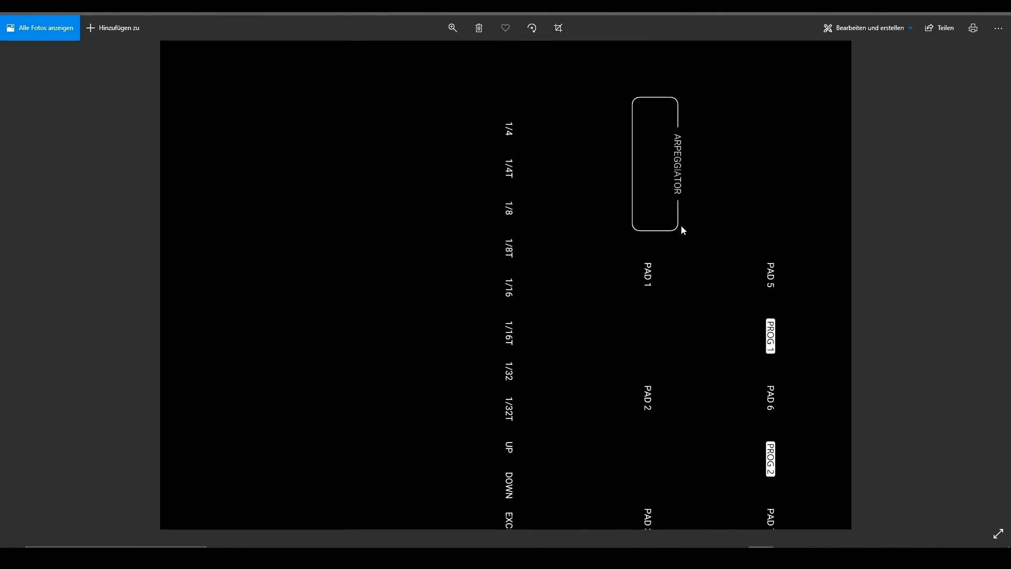
{"action": "left_click", "coordinate": [951, 9]}
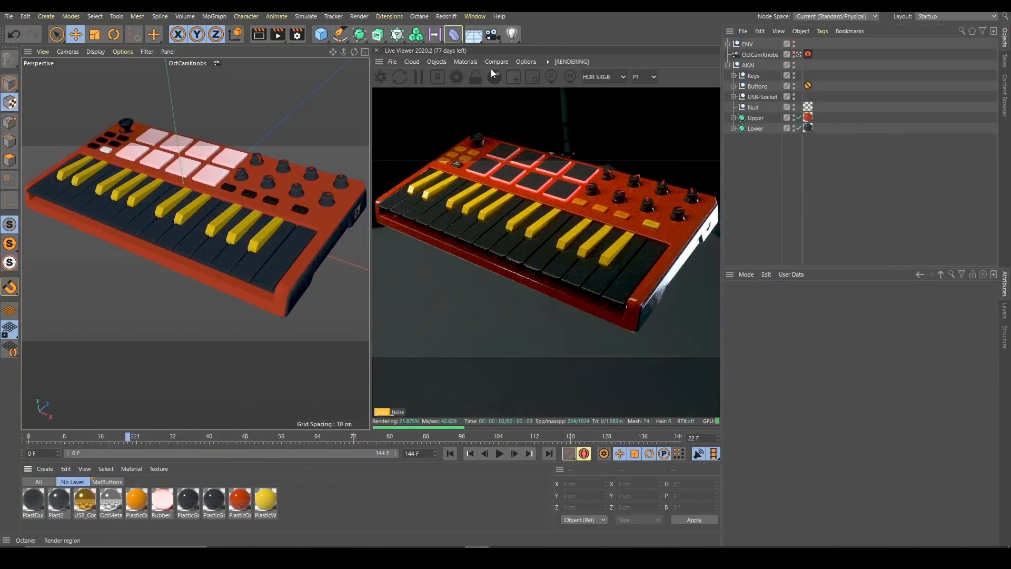
- Create an Octane glossy material and arrange it in the Octane Node Editor with room for more nodes
{"action": "left_click", "coordinate": [477, 63]}
{"action": "mouse_move", "coordinate": [513, 113]}
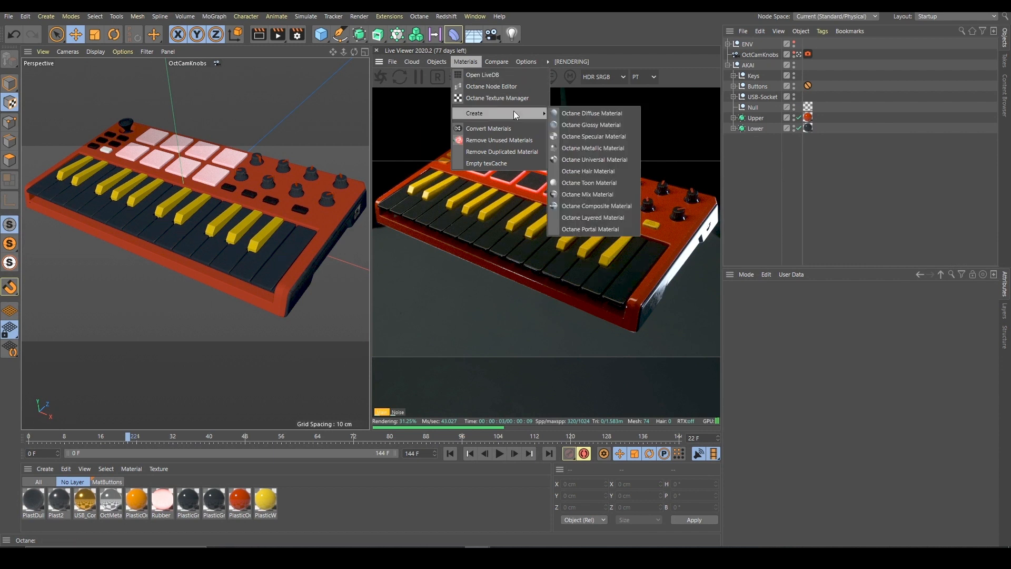
{"action": "left_click", "coordinate": [601, 125]}
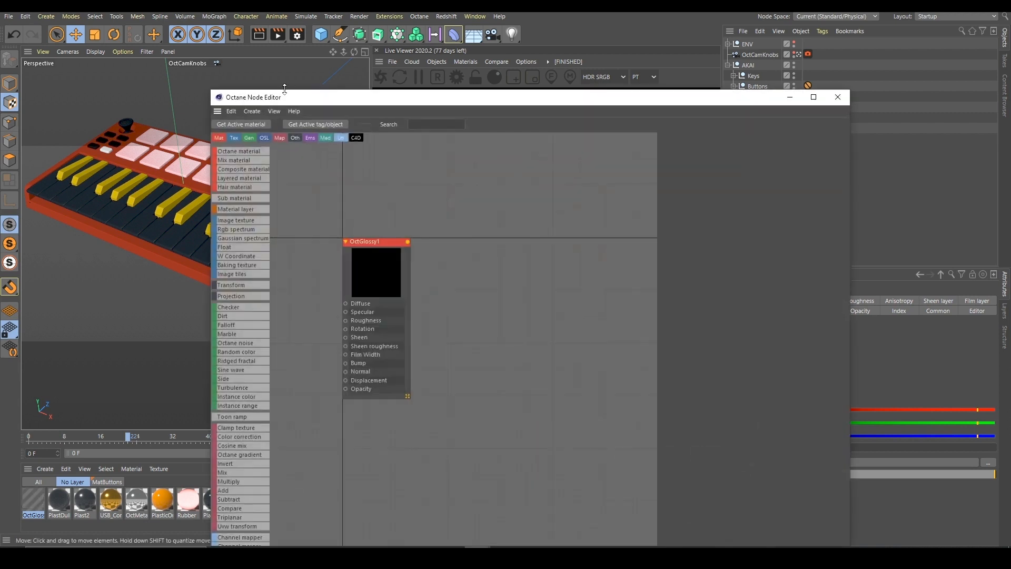
{"action": "left_click_drag", "start_coordinate": [453, 99], "coordinate": [499, 44]}
{"action": "left_click_drag", "start_coordinate": [449, 210], "coordinate": [630, 199]}
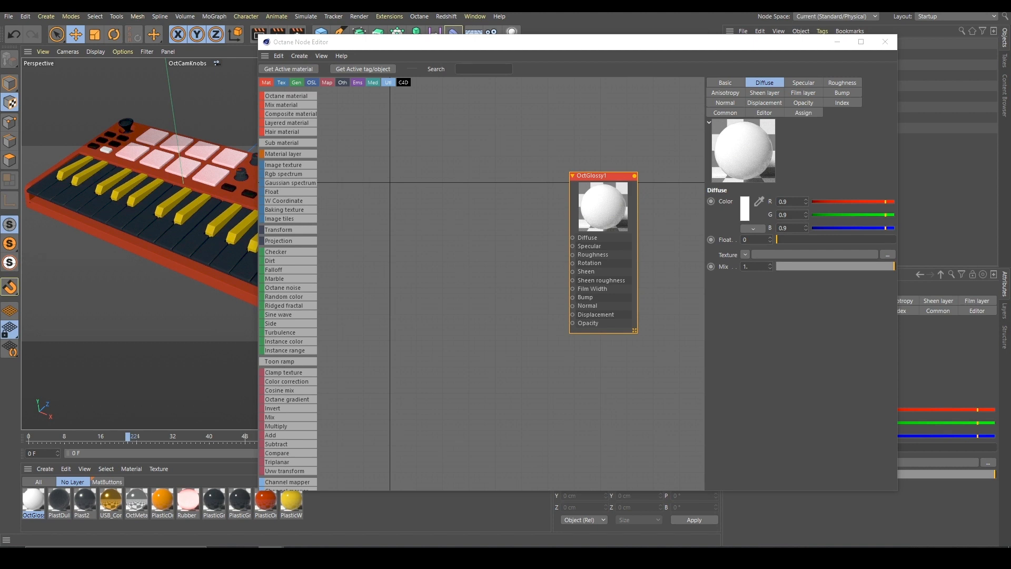
- Feed an Image texture node with the white-on-black label image into the glossy material's Opacity and place it beside the material
{"action": "left_click_drag", "start_coordinate": [283, 164], "coordinate": [573, 324]}
{"action": "left_click", "coordinate": [499, 272]}
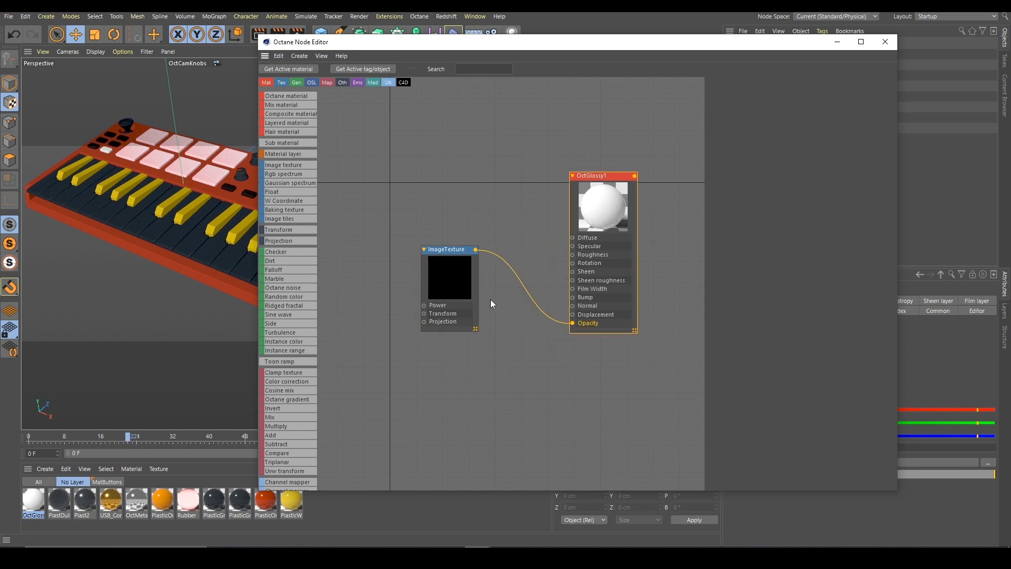
{"action": "left_click", "coordinate": [589, 210]}
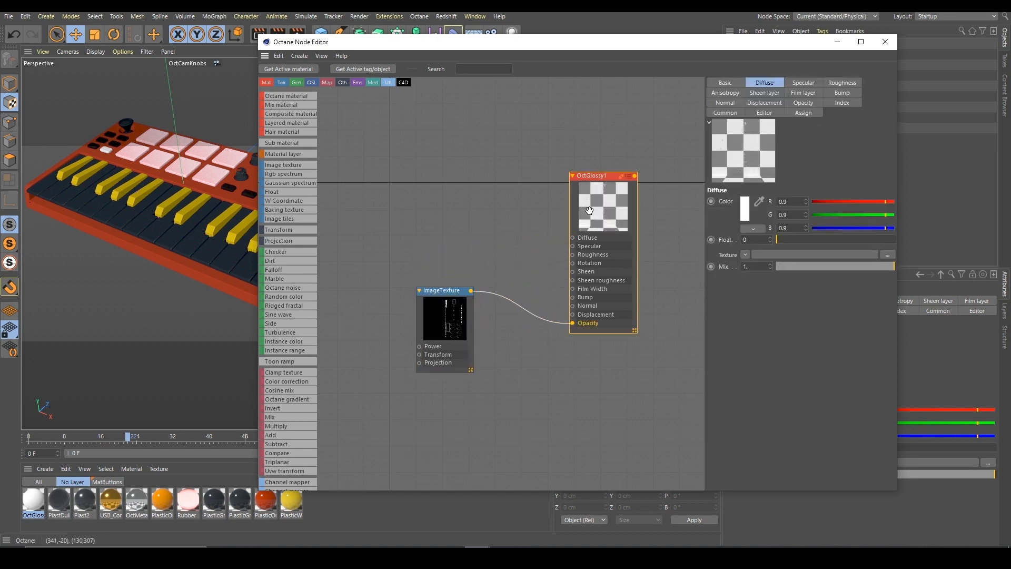
{"action": "left_click", "coordinate": [499, 218]}
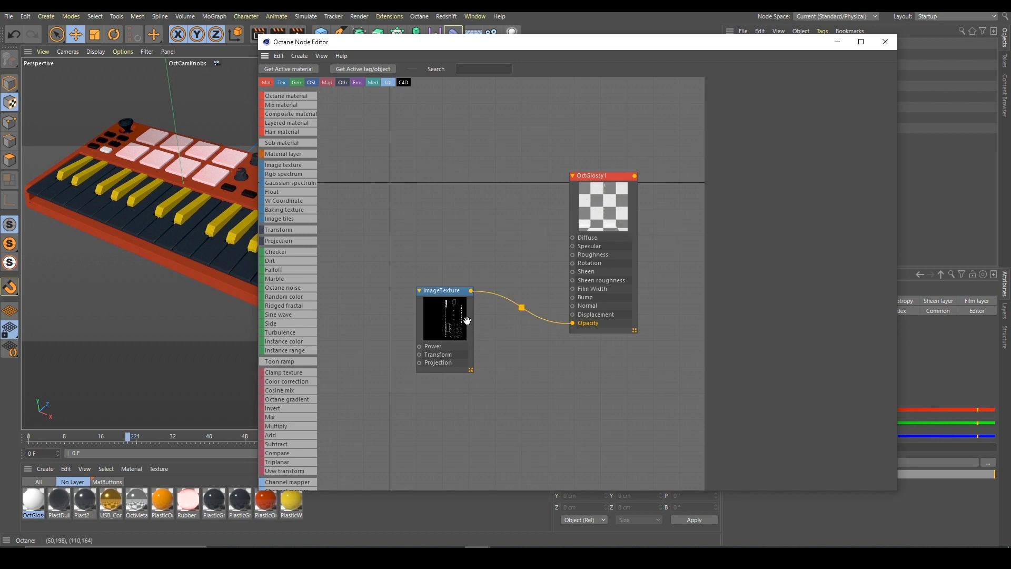
{"action": "left_click_drag", "start_coordinate": [437, 324], "coordinate": [440, 346]}
{"action": "left_click", "coordinate": [464, 299]}
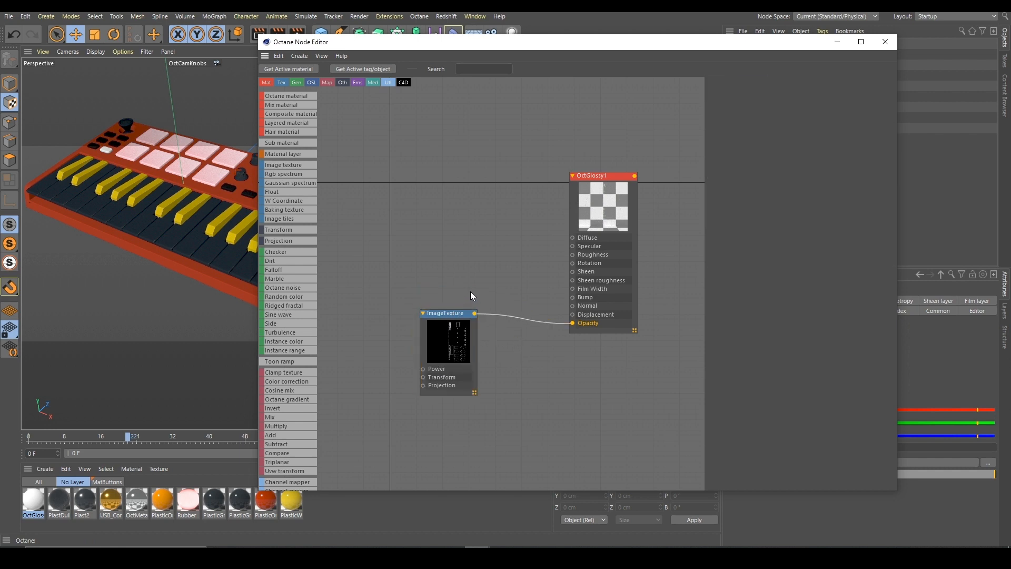
- Set the label image texture's border mode to Black color
{"action": "left_click_drag", "start_coordinate": [486, 274], "coordinate": [462, 361]}
{"action": "left_click", "coordinate": [521, 370]}
{"action": "left_click", "coordinate": [447, 313]}
{"action": "left_click", "coordinate": [527, 251]}
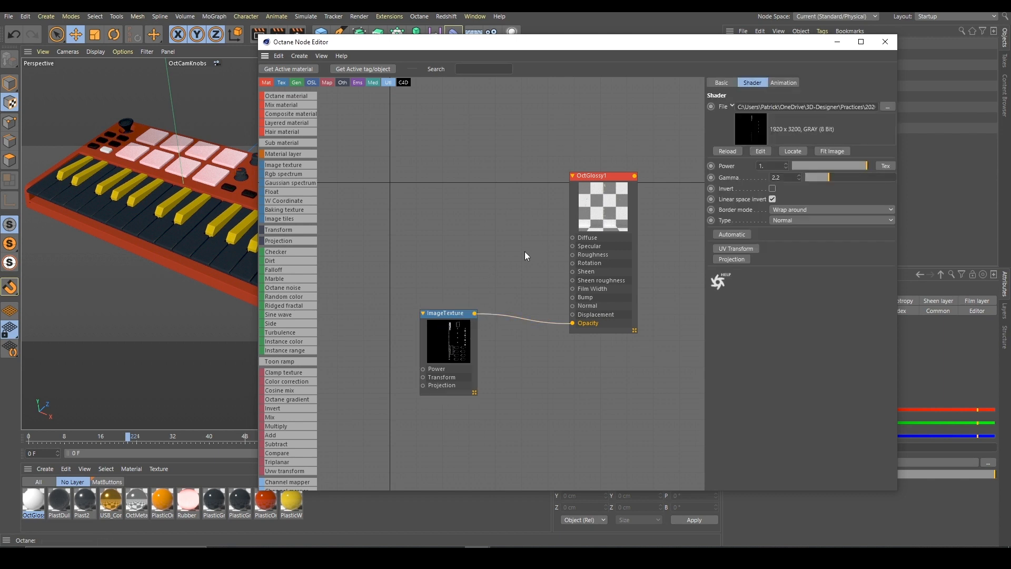
{"action": "left_click", "coordinate": [440, 314]}
{"action": "left_click", "coordinate": [805, 210]}
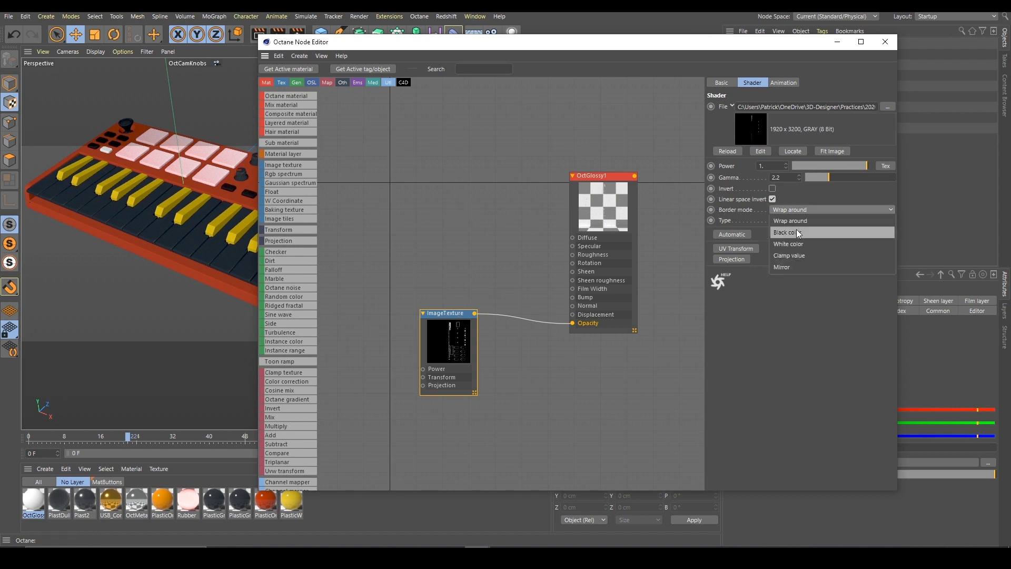
{"action": "left_click", "coordinate": [797, 232]}
{"action": "left_click", "coordinate": [492, 260]}
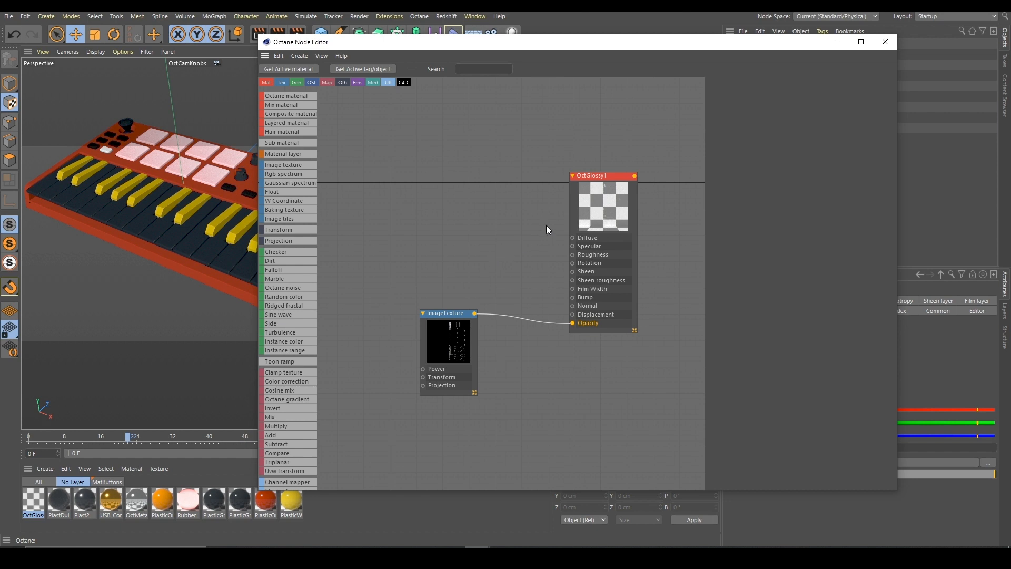
- Align the glossy material node with the image texture's opacity connection and check both nodes' settings
{"action": "left_click_drag", "start_coordinate": [614, 138], "coordinate": [464, 359]}
{"action": "left_click", "coordinate": [479, 233]}
{"action": "left_click_drag", "start_coordinate": [610, 217], "coordinate": [608, 207]}
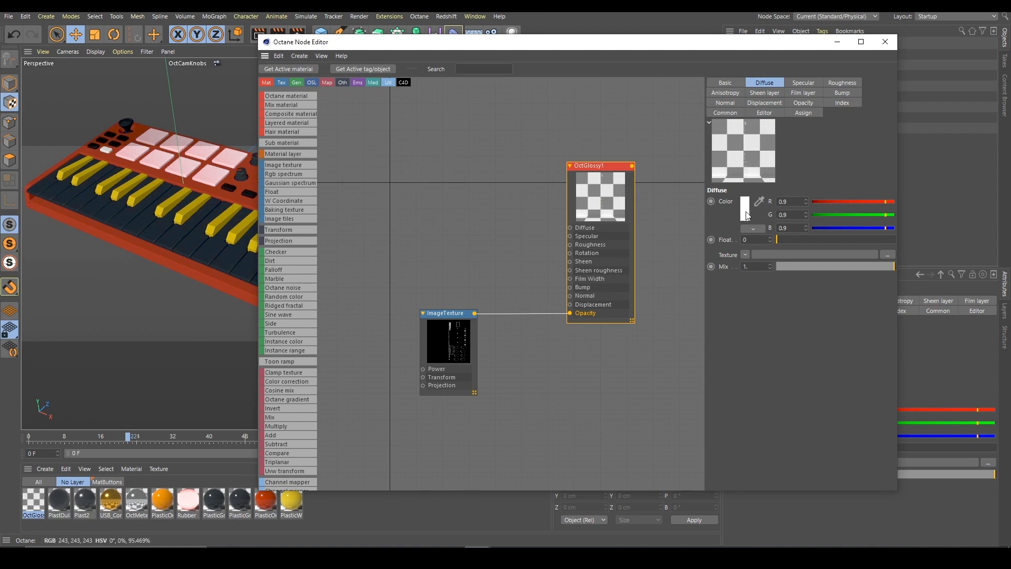
{"action": "left_click", "coordinate": [444, 368]}
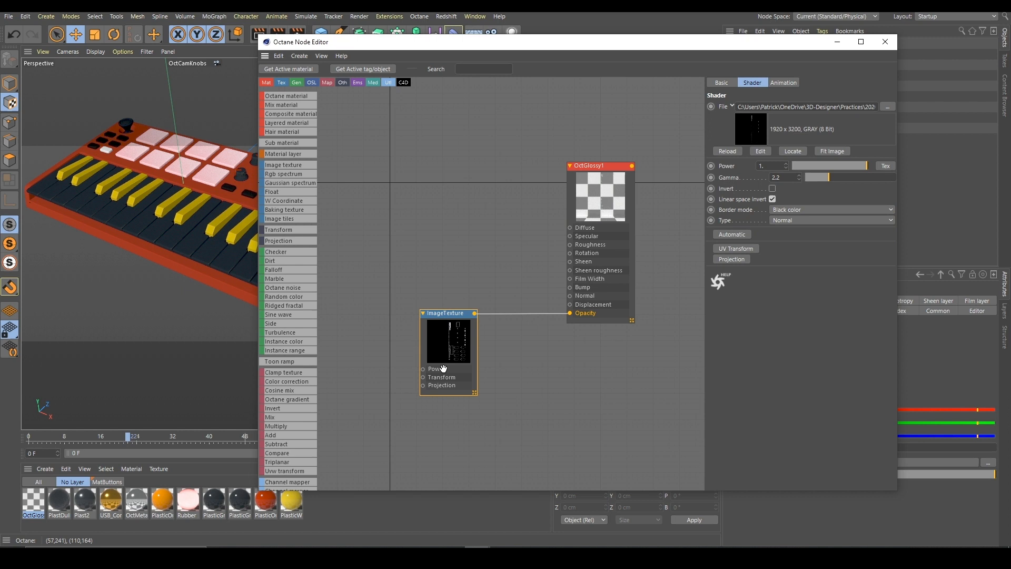
{"action": "left_click", "coordinate": [614, 213]}
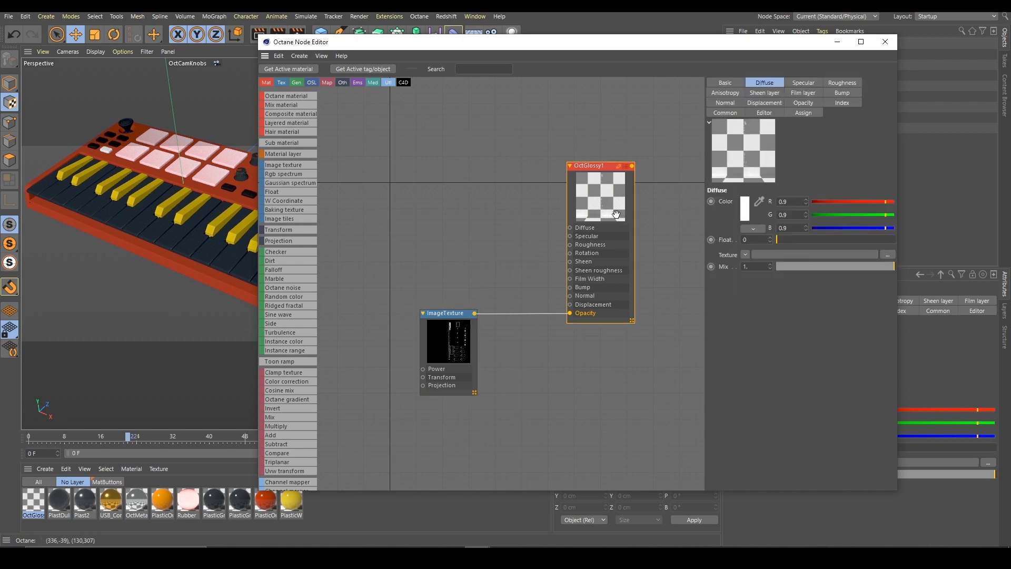
{"action": "left_click", "coordinate": [468, 235]}
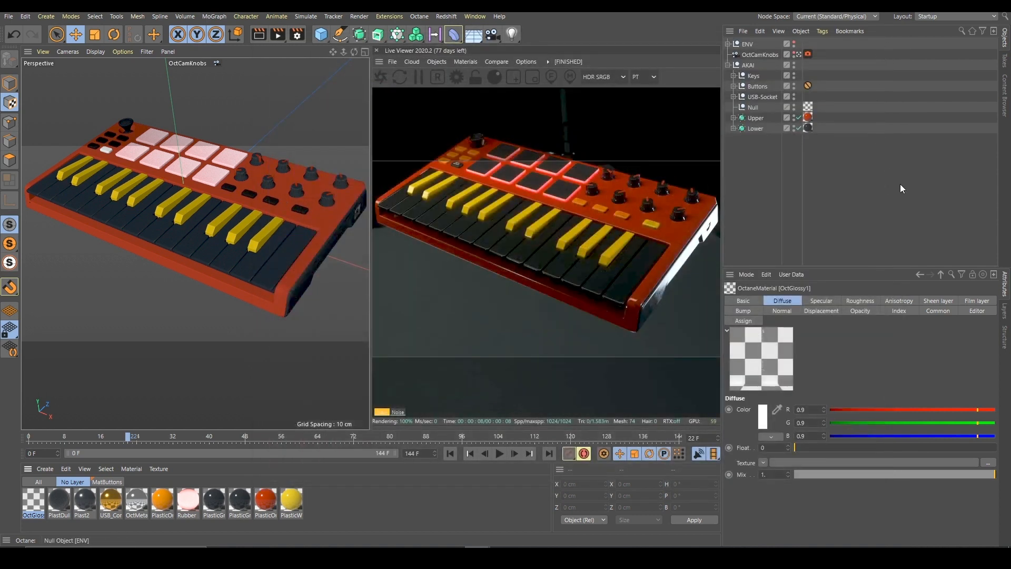
- Assign the glossy label material OctGlossy1 to the Upper case object, on top of its red plastic material
{"action": "left_click_drag", "start_coordinate": [864, 199], "coordinate": [849, 157], "text": "alt"}
{"action": "right_click_drag", "start_coordinate": [848, 157], "coordinate": [847, 149], "text": "alt"}
{"action": "left_click_drag", "start_coordinate": [33, 496], "coordinate": [762, 120]}
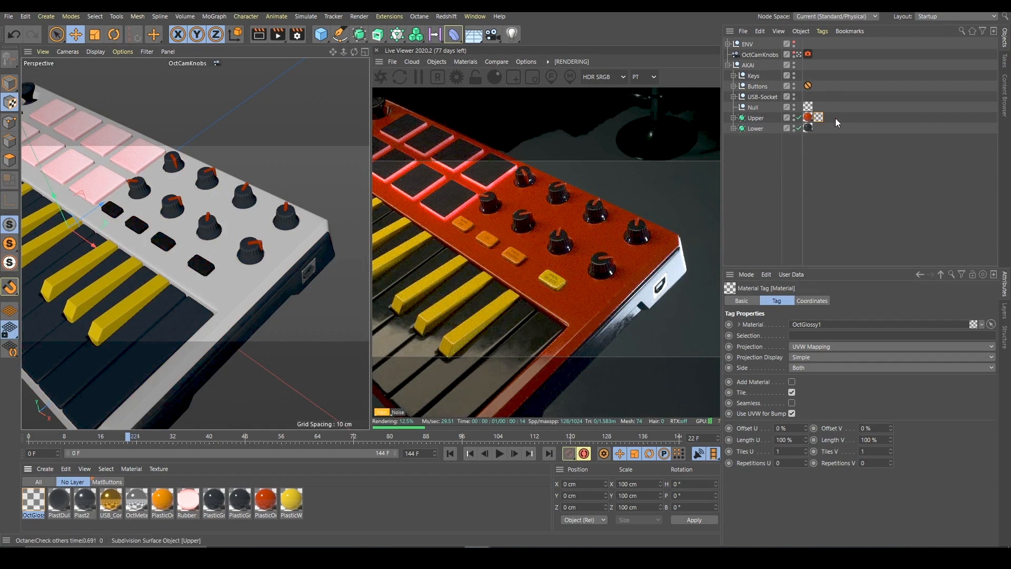
{"action": "left_click", "coordinate": [851, 115]}
{"action": "left_click", "coordinate": [819, 118]}
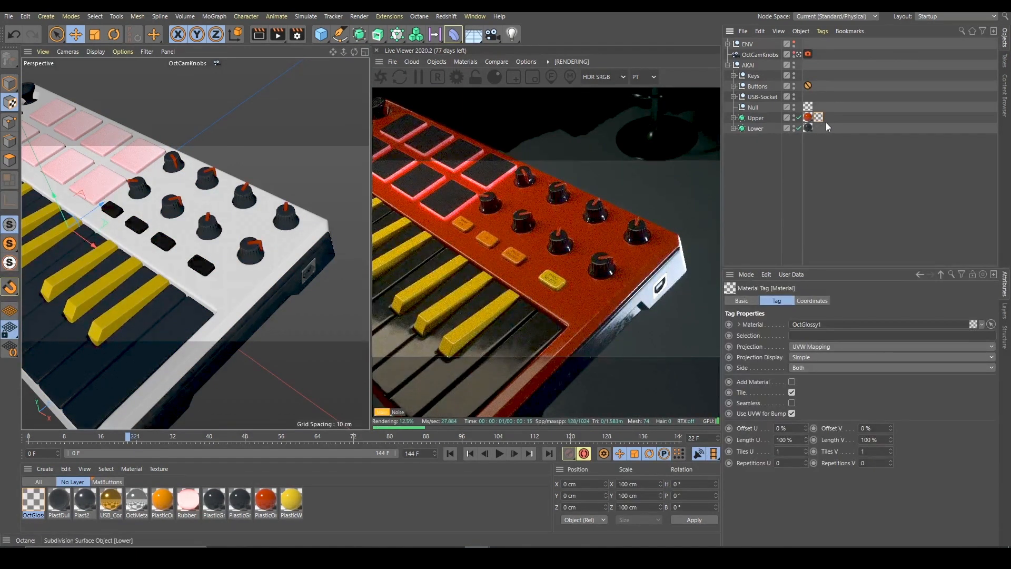
- Set the projection of the Upper object's label material tag to Flat
{"action": "left_click", "coordinate": [809, 118]}
{"action": "left_click", "coordinate": [819, 117]}
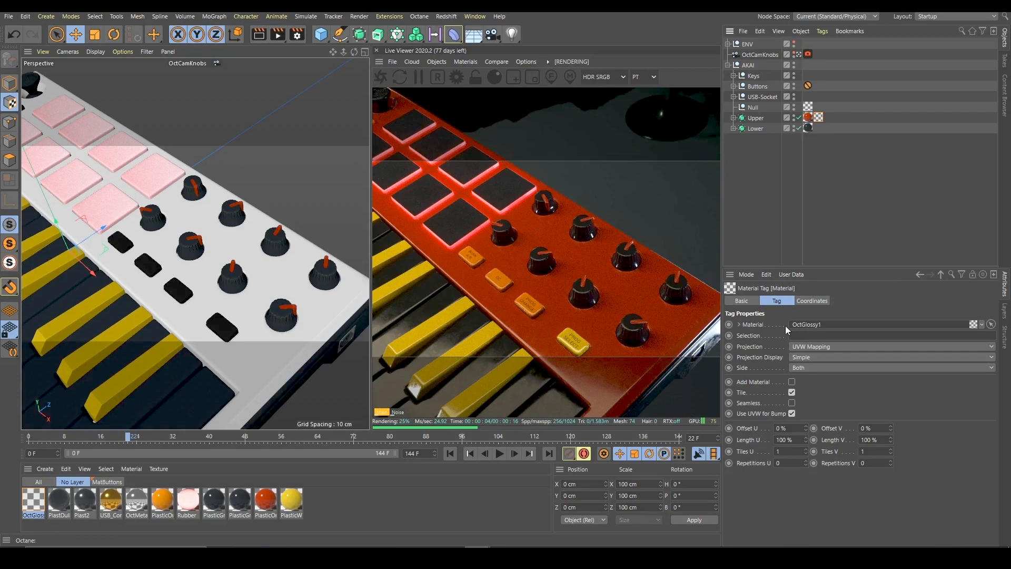
{"action": "left_click", "coordinate": [808, 347]}
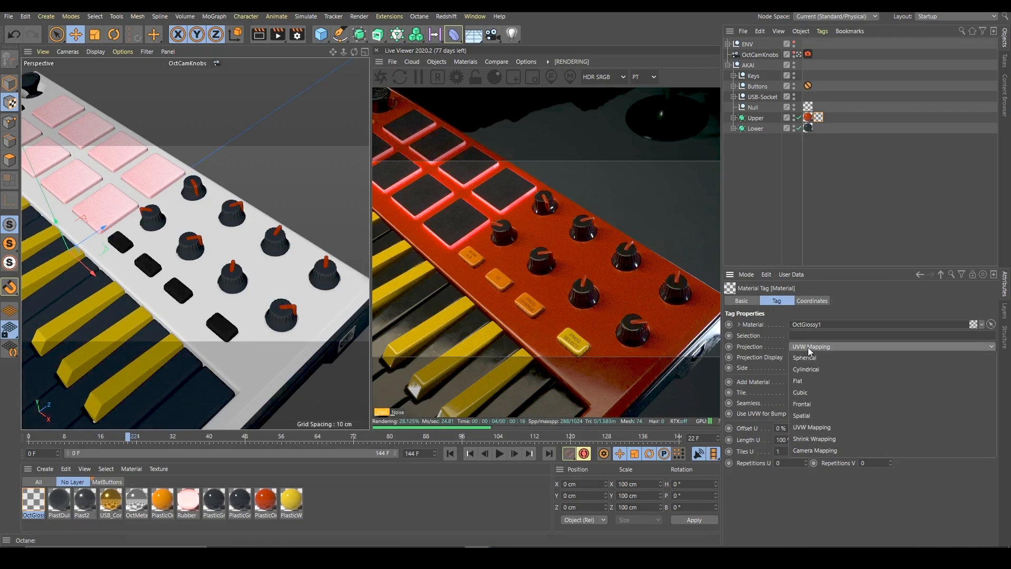
{"action": "left_click", "coordinate": [811, 380]}
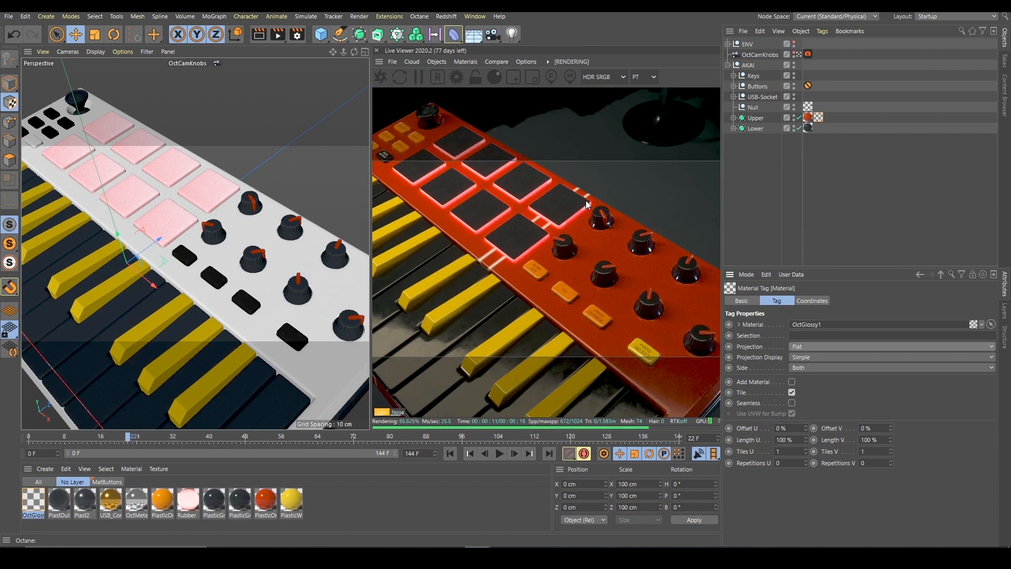
{"action": "scroll", "coordinate": [585, 167], "scroll_direction": "down", "scroll_amount": 4}
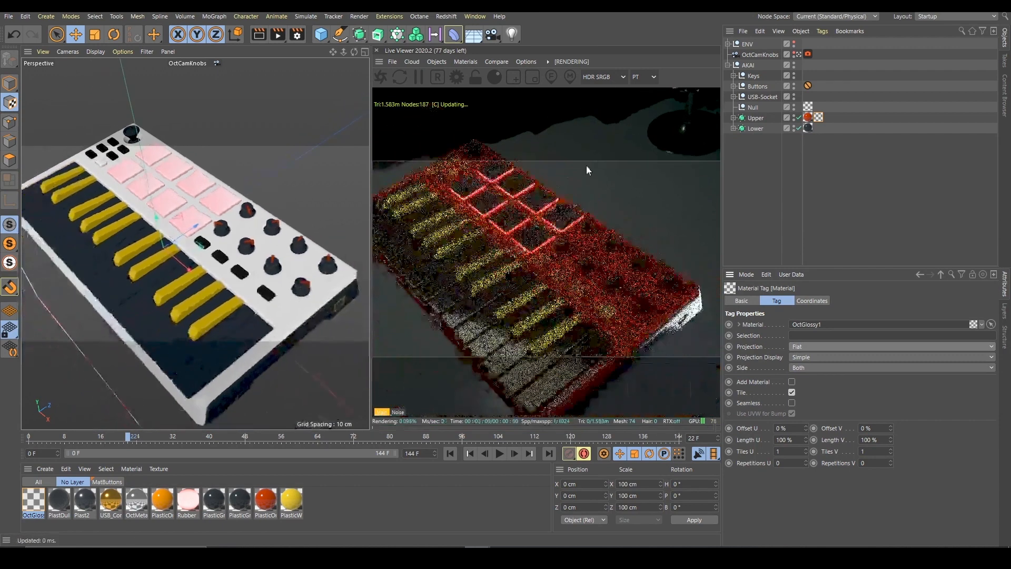
- Examine the label's flat projection plane around the keyboard in texture mode
{"action": "left_click", "coordinate": [12, 86]}
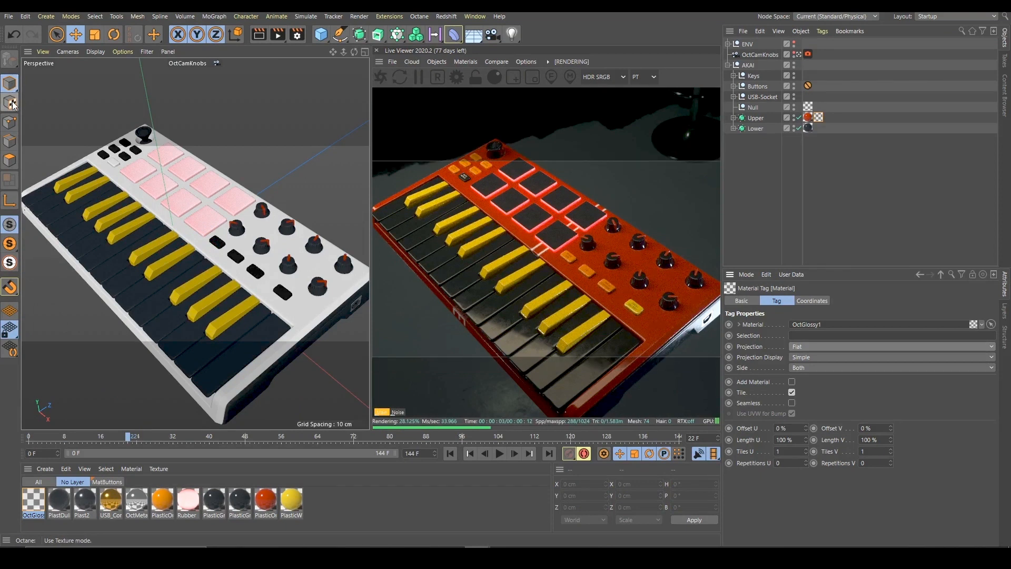
{"action": "left_click", "coordinate": [10, 103]}
{"action": "scroll", "coordinate": [707, 129], "scroll_direction": "down", "scroll_amount": 10}
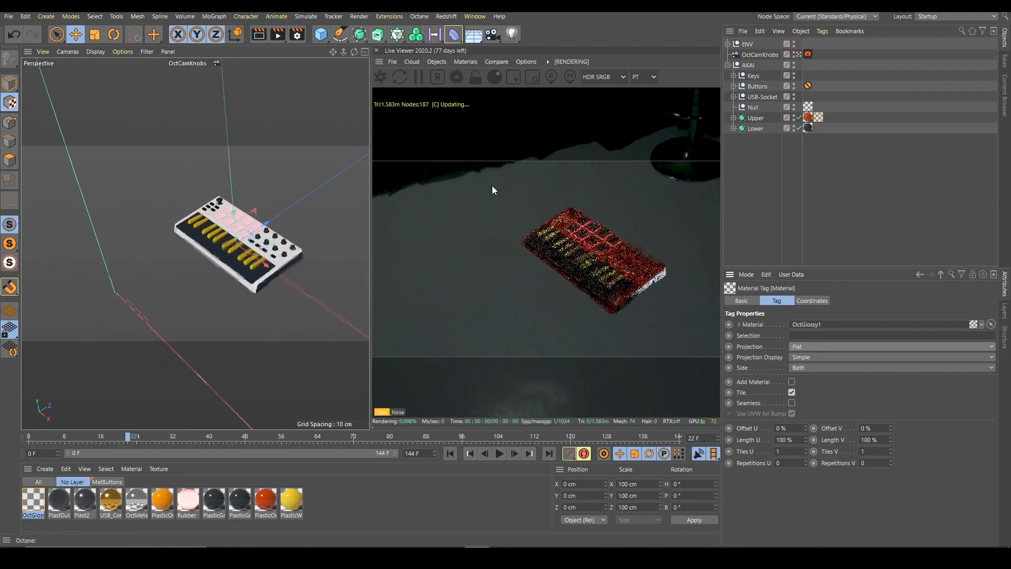
{"action": "left_click_drag", "start_coordinate": [250, 167], "coordinate": [226, 177], "text": "alt"}
{"action": "left_click_drag", "start_coordinate": [194, 215], "coordinate": [130, 290], "text": "alt"}
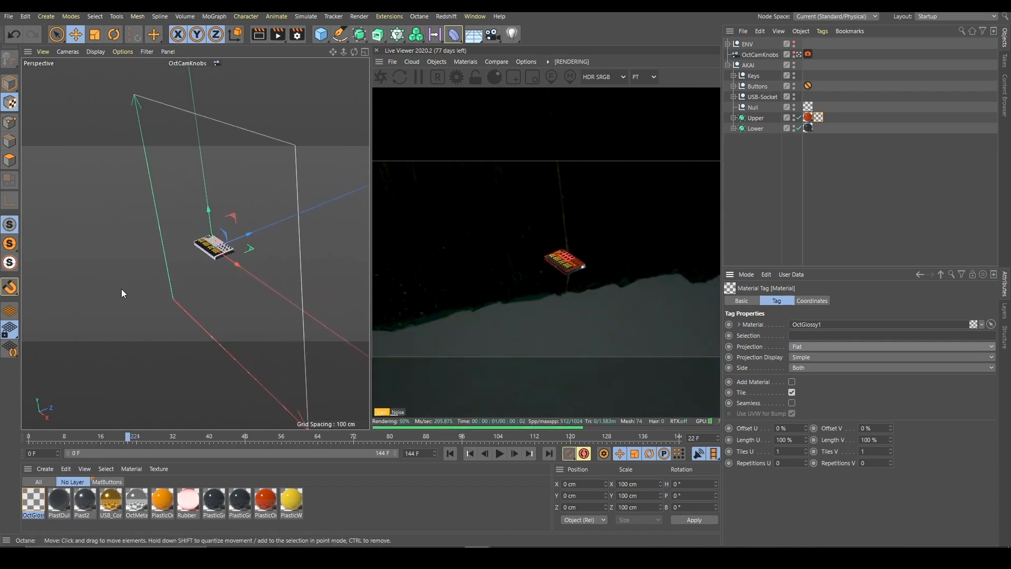
{"action": "left_click_drag", "start_coordinate": [211, 227], "coordinate": [228, 223], "text": "alt"}
{"action": "right_click_drag", "start_coordinate": [228, 222], "coordinate": [609, 205], "text": "alt"}
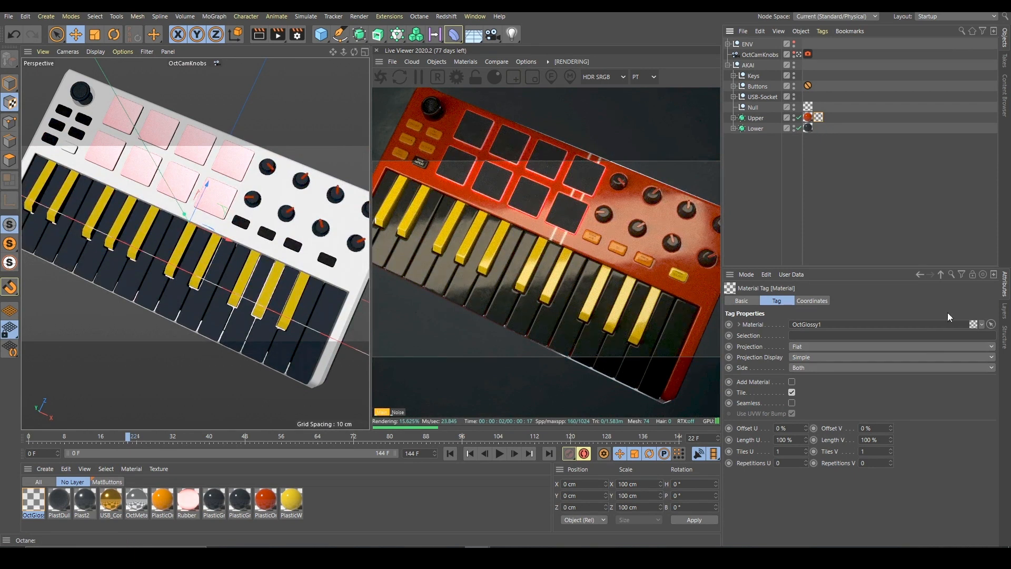
- Set the label tag's pitch rotation to -90° to lay the projection flat onto the keyboard's upper case
{"action": "left_click", "coordinate": [828, 300]}
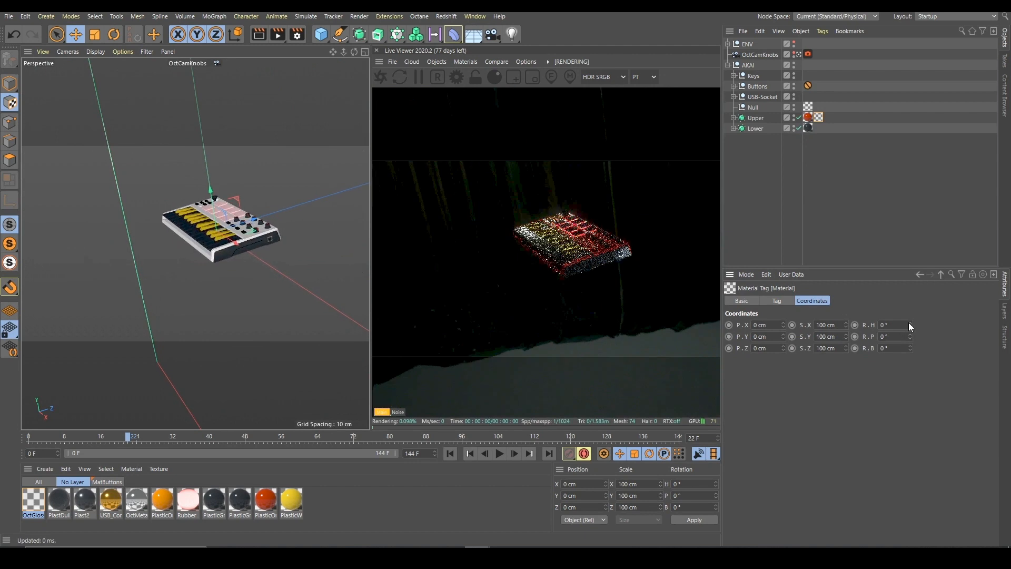
{"action": "left_click_drag", "start_coordinate": [910, 336], "coordinate": [833, 343]}
{"action": "type", "text": "-90"}
{"action": "key", "text": "Return"}
{"action": "left_click_drag", "start_coordinate": [206, 200], "coordinate": [635, 235], "text": "alt"}
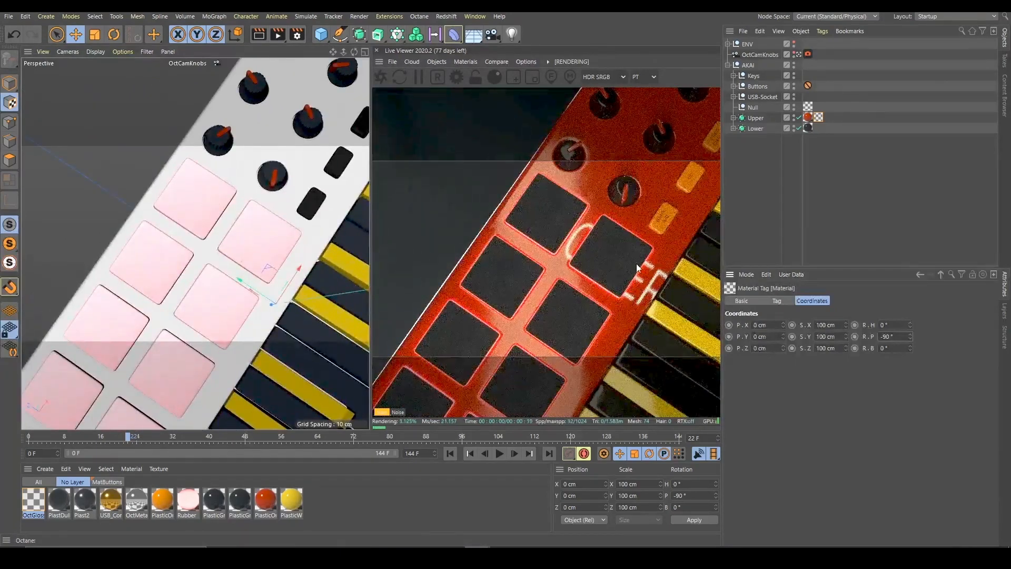
- Scale the label projection down to 10 cm in both X and Y
{"action": "scroll", "coordinate": [271, 219], "scroll_direction": "down", "scroll_amount": 10}
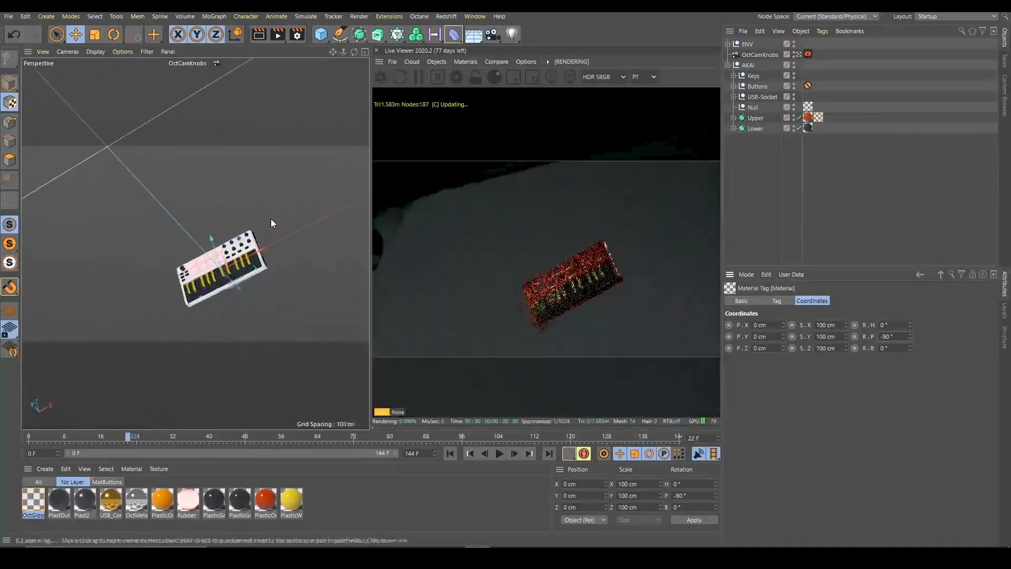
{"action": "left_click_drag", "start_coordinate": [269, 218], "coordinate": [232, 189], "text": "alt"}
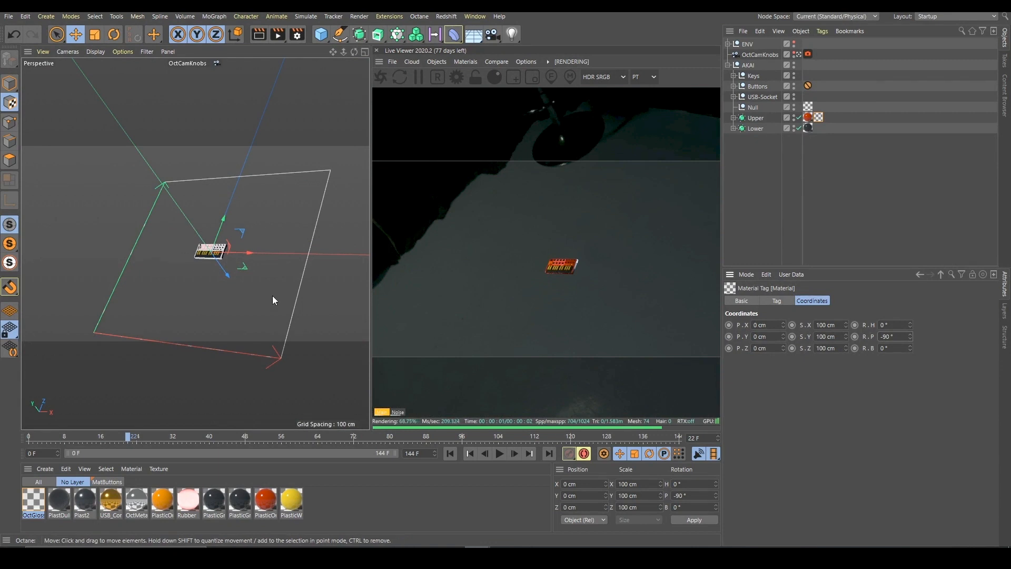
{"action": "right_click_drag", "start_coordinate": [243, 260], "coordinate": [284, 232], "text": "alt"}
{"action": "left_click_drag", "start_coordinate": [231, 253], "coordinate": [259, 256], "text": "alt"}
{"action": "right_click_drag", "start_coordinate": [259, 260], "coordinate": [743, 332], "text": "alt"}
{"action": "left_click", "coordinate": [830, 325]}
{"action": "type", "text": "10"}
{"action": "key", "text": "Return"}
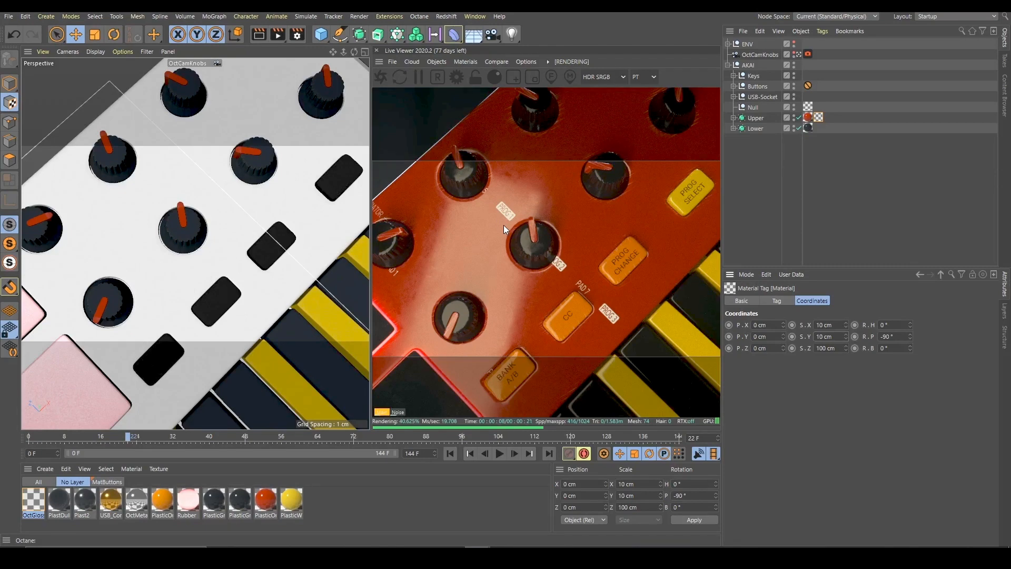
- Set the label tag's heading rotation to 90° to align the text with the keyboard's long side
{"action": "left_click_drag", "start_coordinate": [551, 237], "coordinate": [633, 263]}
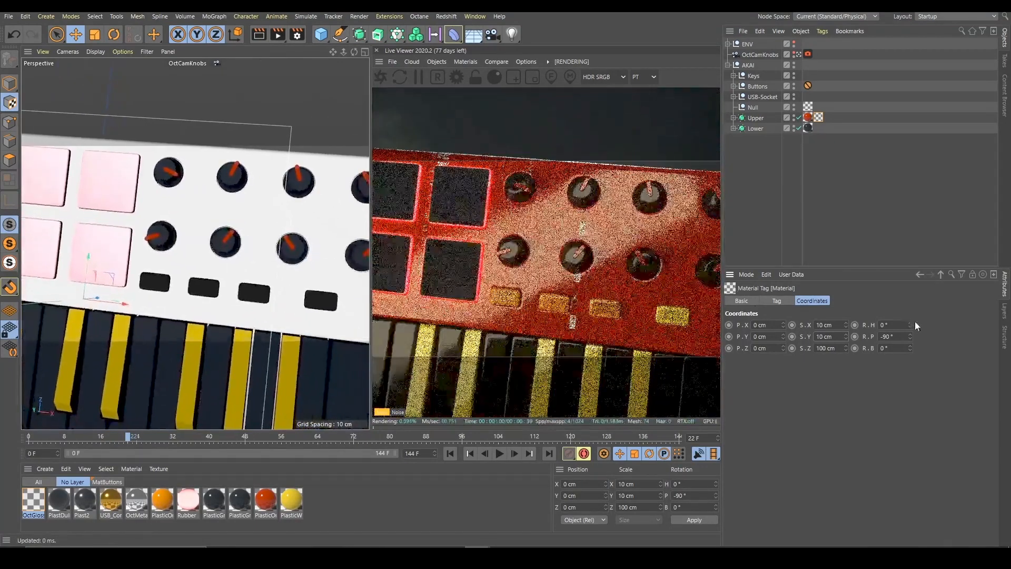
{"action": "left_click_drag", "start_coordinate": [911, 325], "coordinate": [911, 286]}
{"action": "type", "text": "90"}
{"action": "key", "text": "Return"}
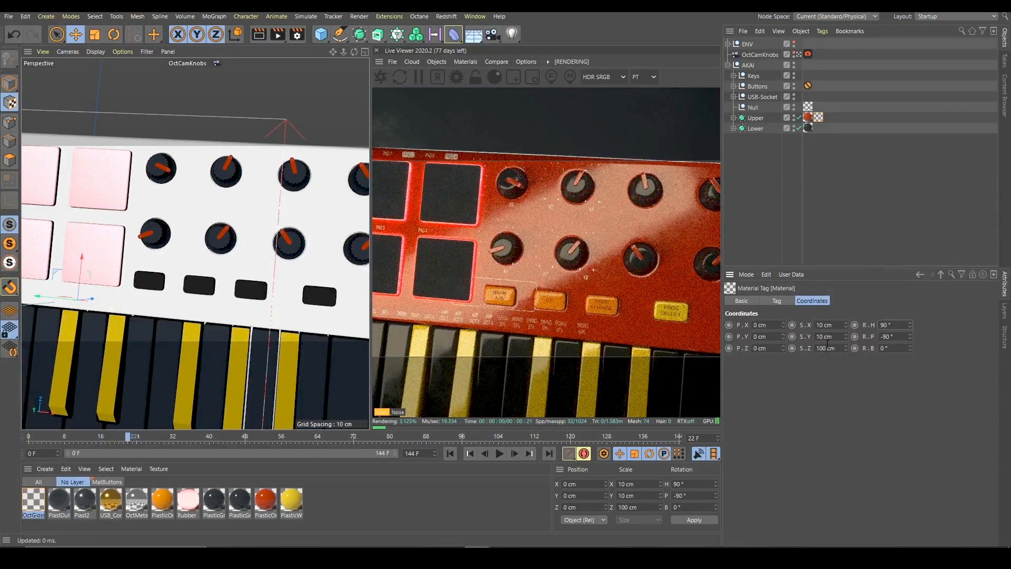
- Try shifting the label projection to -3 cm along X, and reset its X position to 0 cm
{"action": "key", "text": "ctrl+shift+z"}
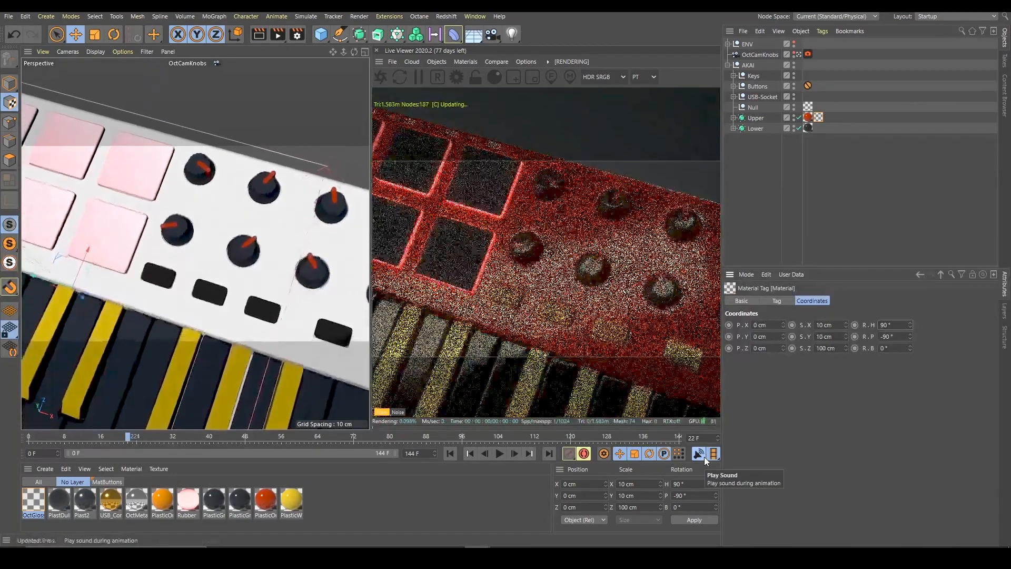
{"action": "key", "text": "ctrl+shift+z"}
{"action": "key", "text": "ctrl+shift+z"}
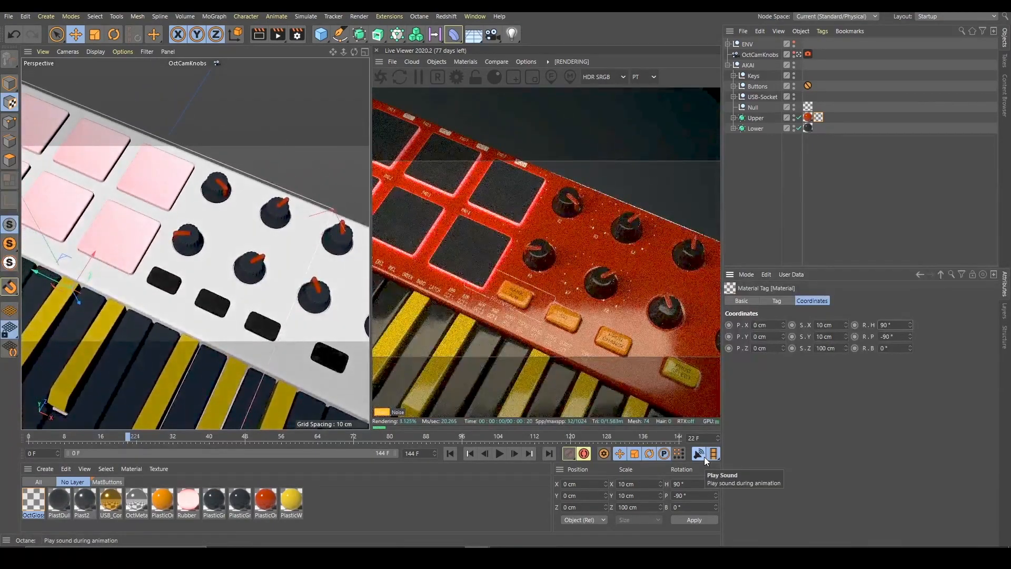
{"action": "key", "text": "ctrl+shift+z"}
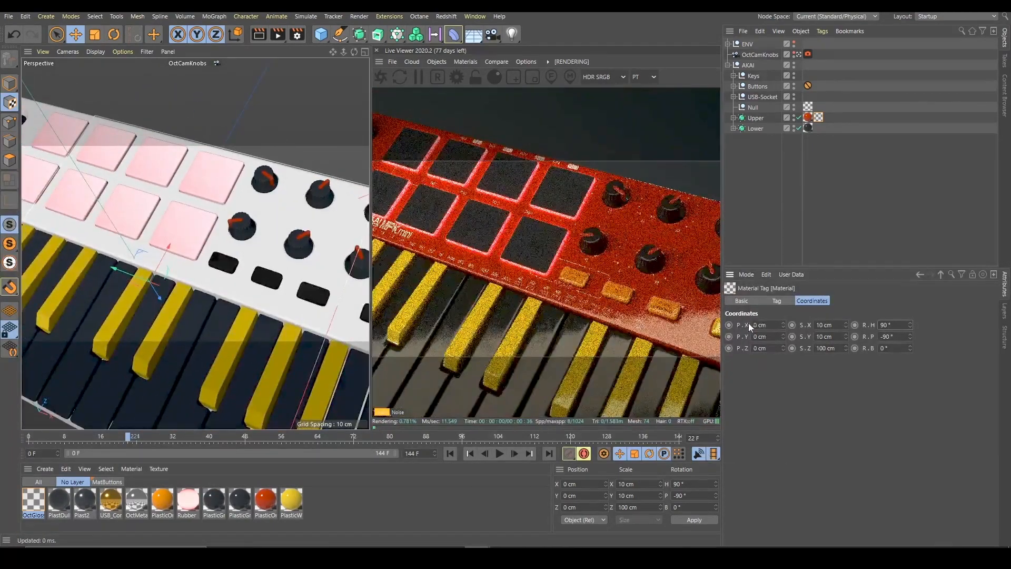
{"action": "key", "text": "ctrl+shift+z"}
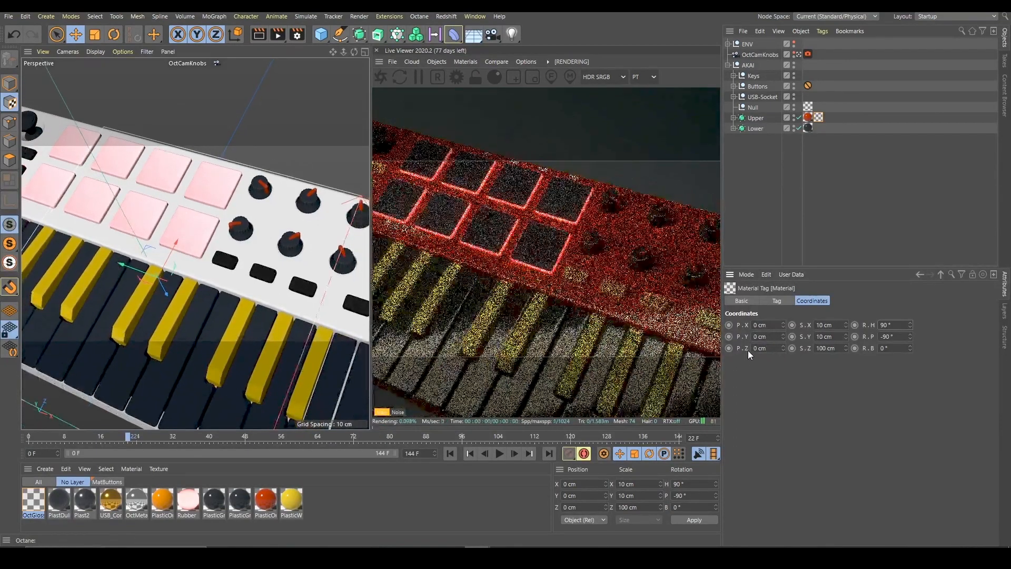
{"action": "mouse_move", "coordinate": [783, 324]}
{"action": "left_mouse_down"}
{"action": "mouse_move", "coordinate": [783, 344]}
{"action": "mouse_move", "coordinate": [784, 329]}
{"action": "left_mouse_up"}
{"action": "left_click", "coordinate": [759, 337]}
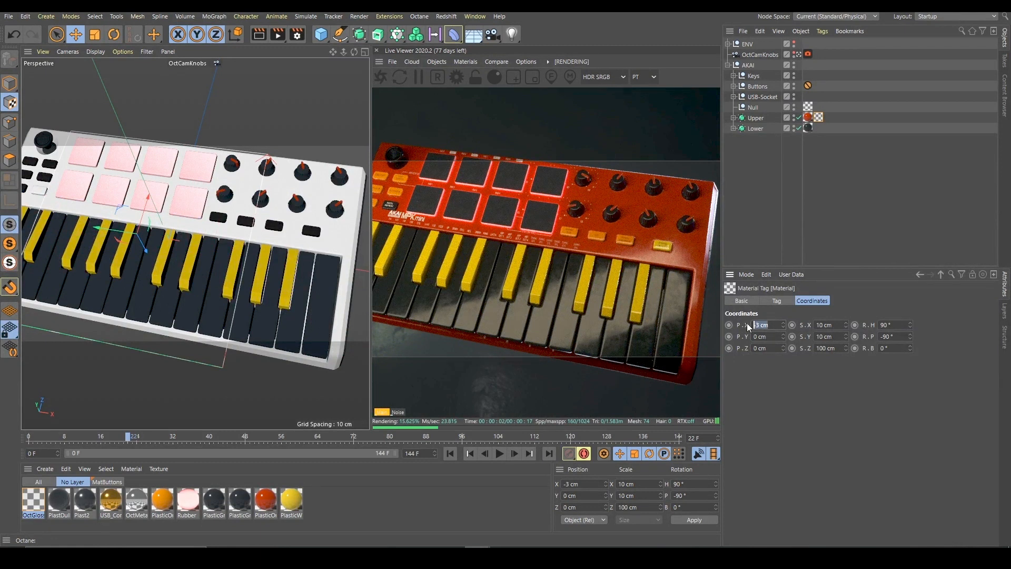
{"action": "type", "text": "0"}
{"action": "key", "text": "Return"}
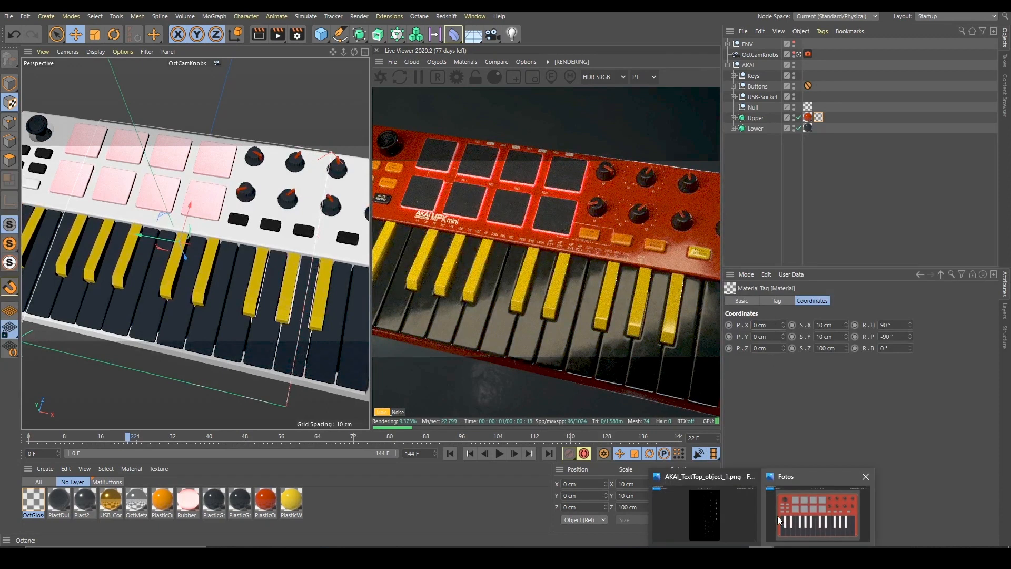
- Check the top-view keyboard render in Fotos, and return to Cinema 4D to review the label tag's position and scale
{"action": "key", "text": "super+Up"}
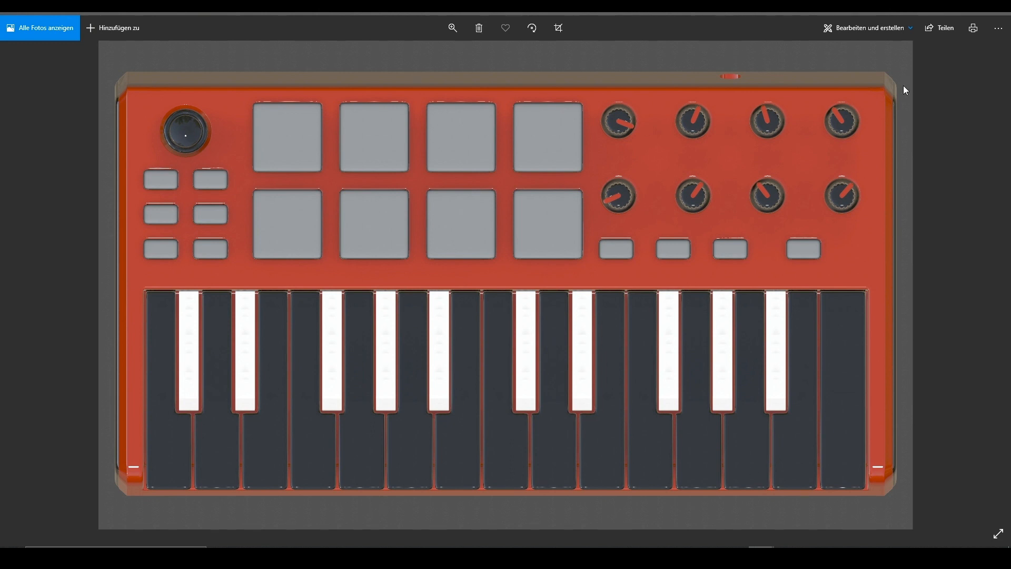
{"action": "key", "text": "alt+Tab"}
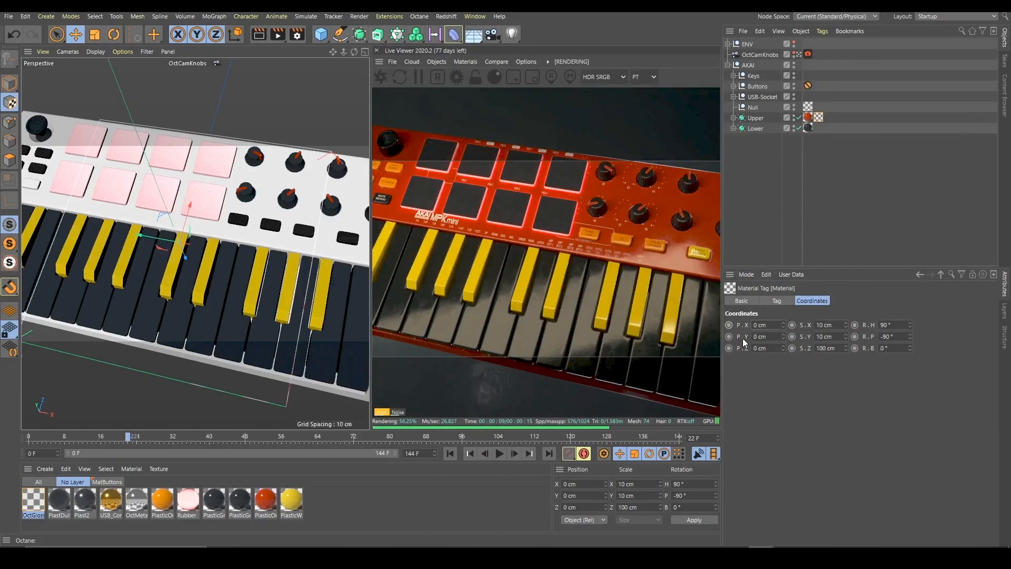
{"action": "left_click", "coordinate": [770, 326]}
{"action": "left_click", "coordinate": [773, 336]}
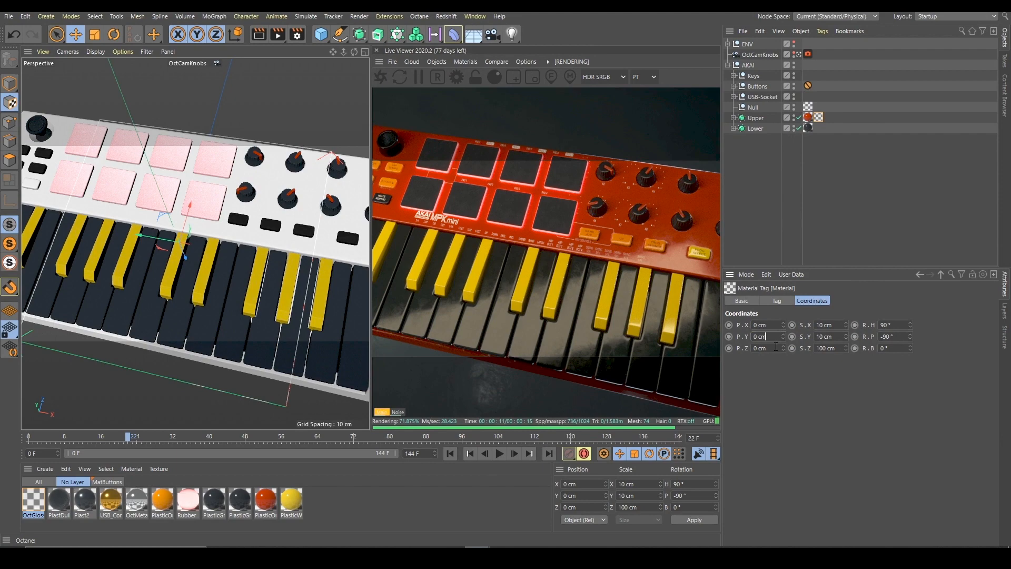
{"action": "scroll", "coordinate": [315, 101], "scroll_direction": "up", "scroll_amount": 3}
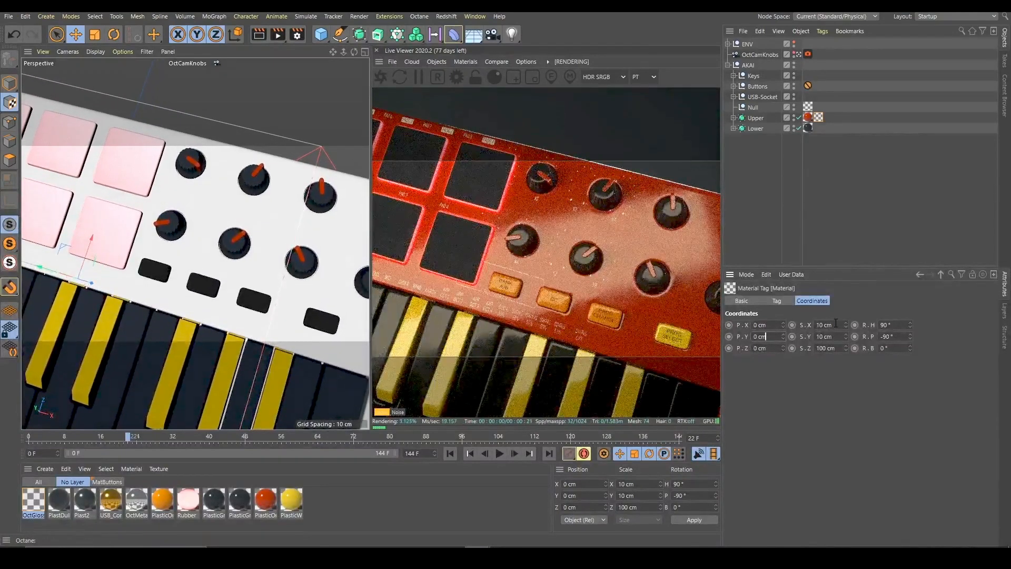
{"action": "double_click", "coordinate": [837, 323]}
{"action": "left_click", "coordinate": [836, 336]}
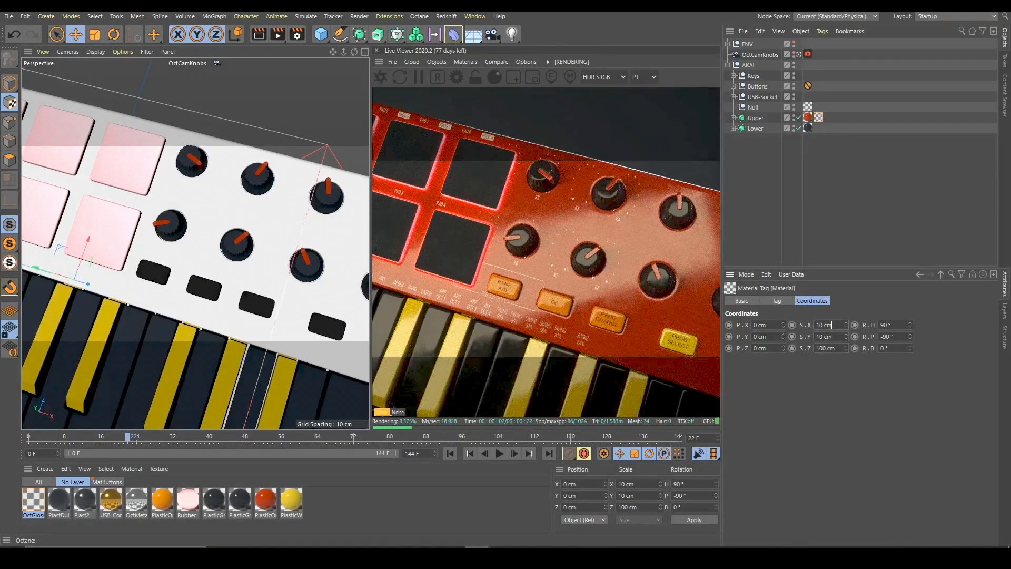
- Deselect the label material tag and save the project
{"action": "left_click", "coordinate": [824, 172]}
{"action": "key", "text": "ctrl+s"}
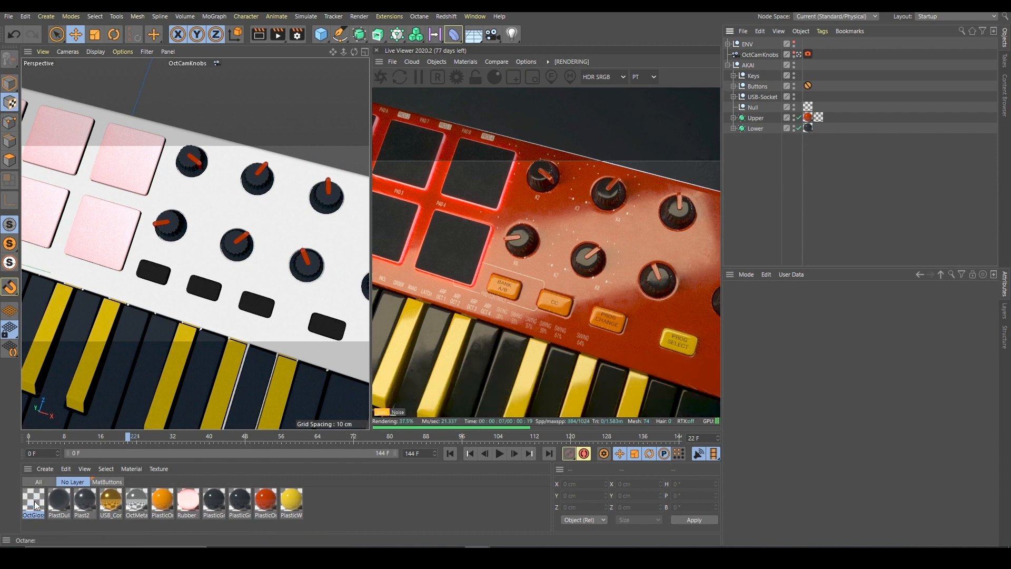
- Open the OctGlossy1 material in the Octane Node Editor and inspect the image texture node's shader settings
{"action": "left_click", "coordinate": [34, 501]}
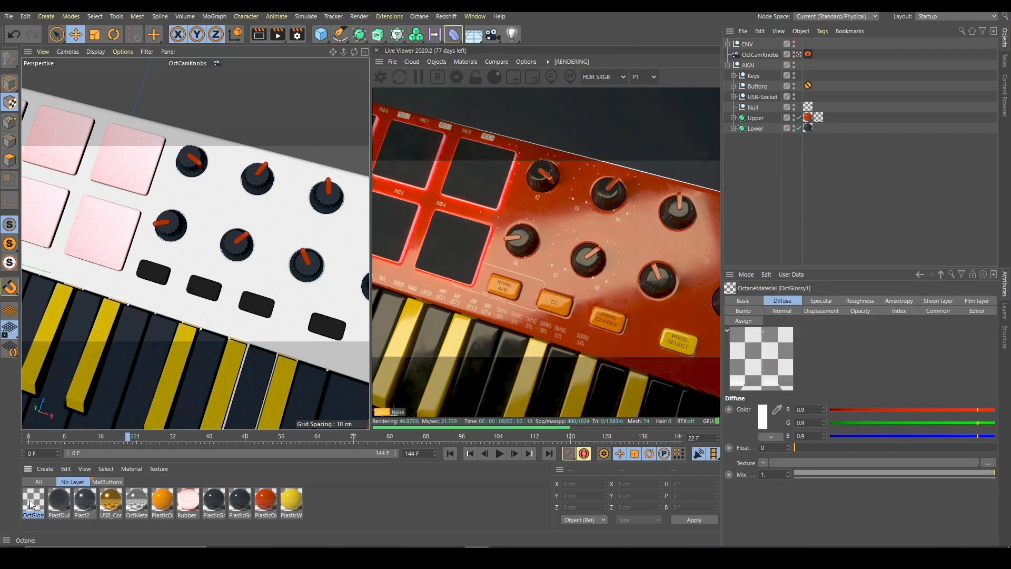
{"action": "double_click", "coordinate": [34, 500]}
{"action": "left_click_drag", "start_coordinate": [73, 106], "coordinate": [366, 92]}
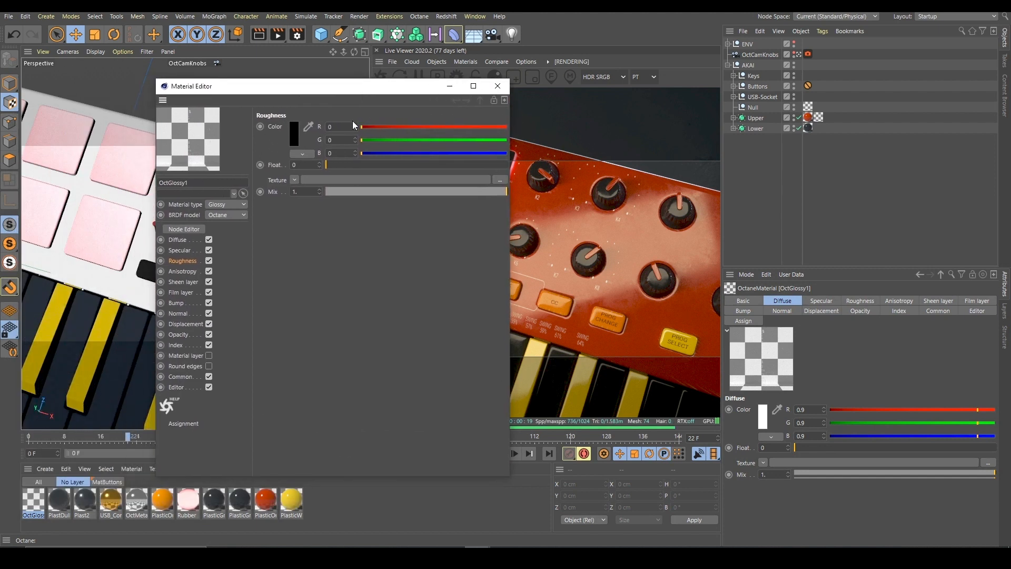
{"action": "left_click", "coordinate": [184, 229]}
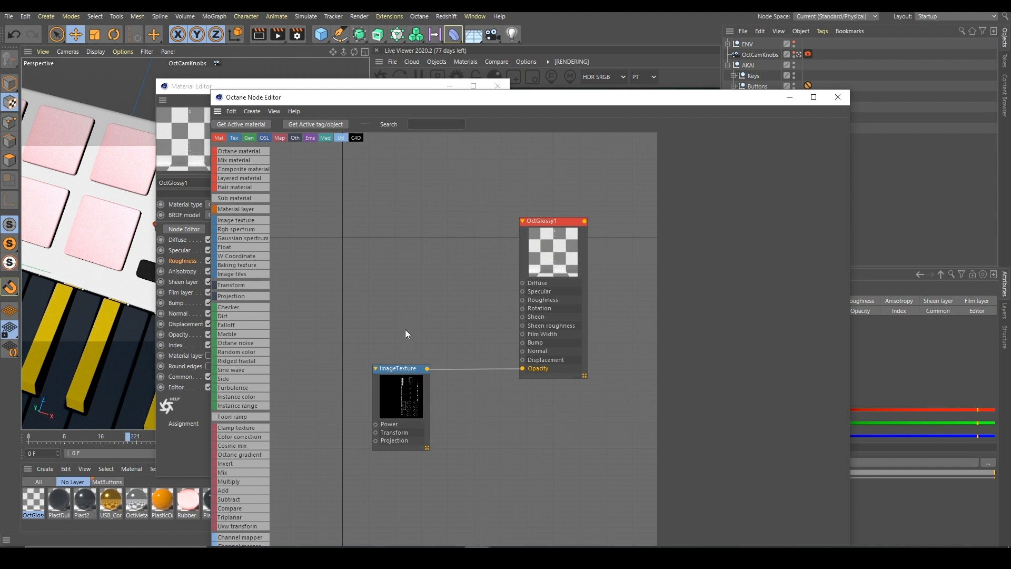
{"action": "left_click", "coordinate": [398, 368]}
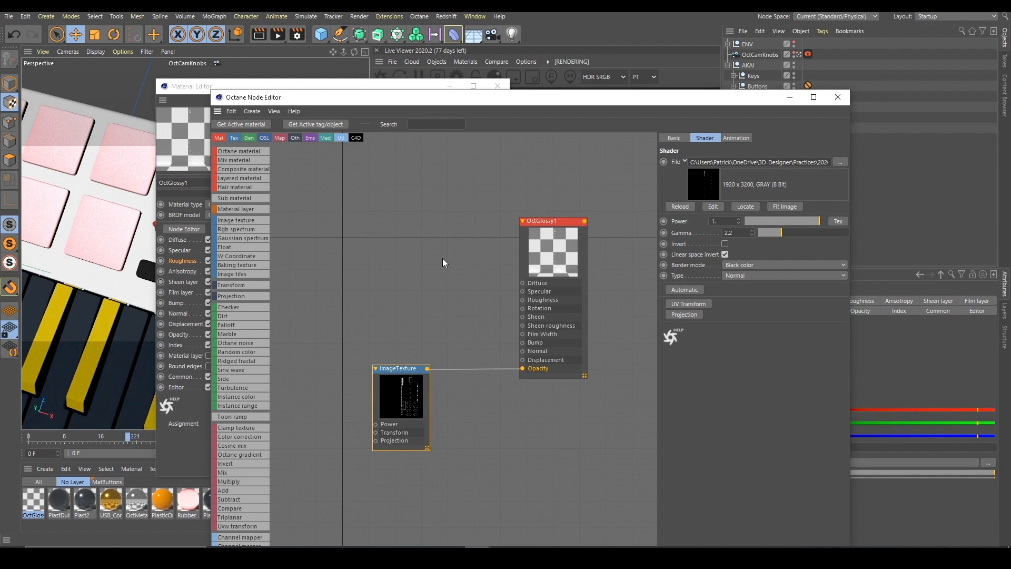
{"action": "left_click", "coordinate": [449, 240]}
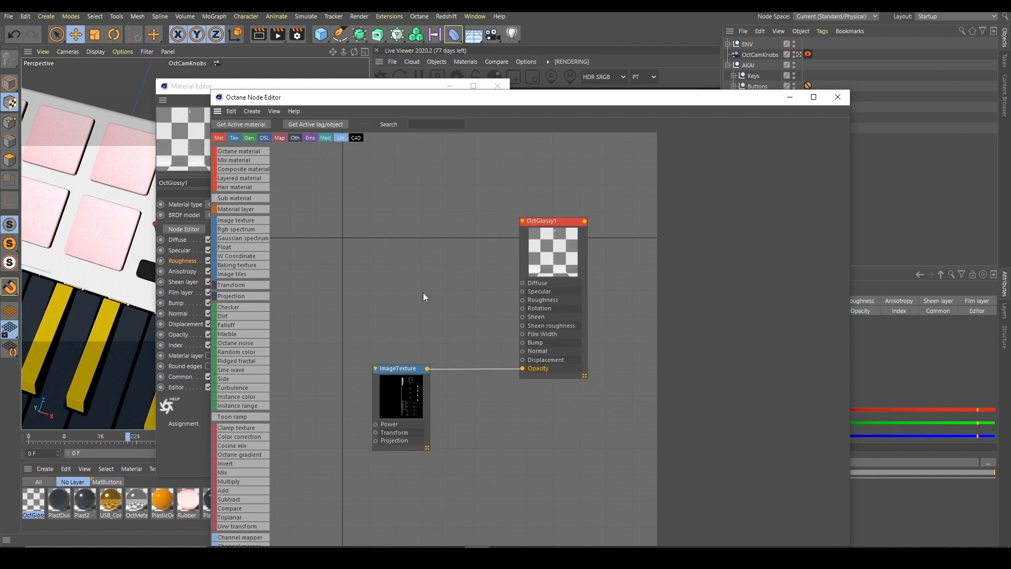
{"action": "left_click", "coordinate": [404, 379]}
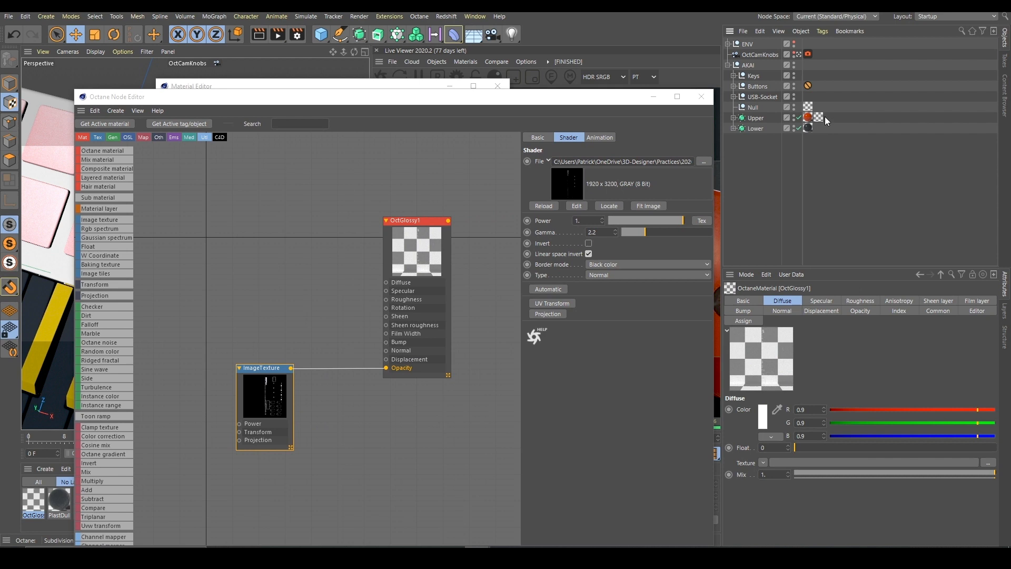
- Inspect the OctGlossy1 material tag on the Upper object
{"action": "left_click", "coordinate": [821, 117]}
{"action": "left_click", "coordinate": [825, 338]}
{"action": "left_click", "coordinate": [833, 324]}
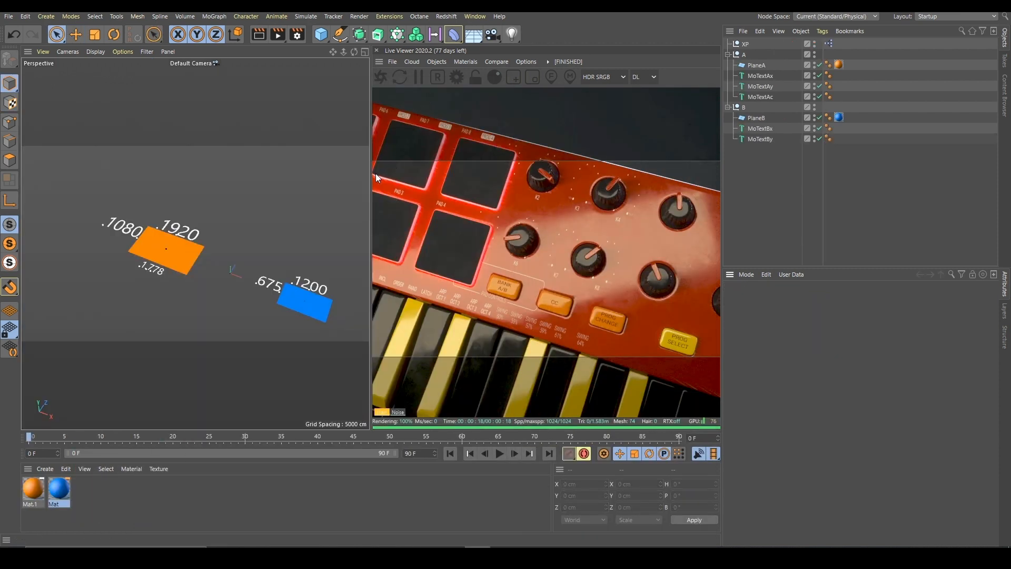
- Widen the viewport of the aspect ratio scene and compare the dimension labels of the orange and blue planes
{"action": "left_click_drag", "start_coordinate": [370, 178], "coordinate": [432, 178]}
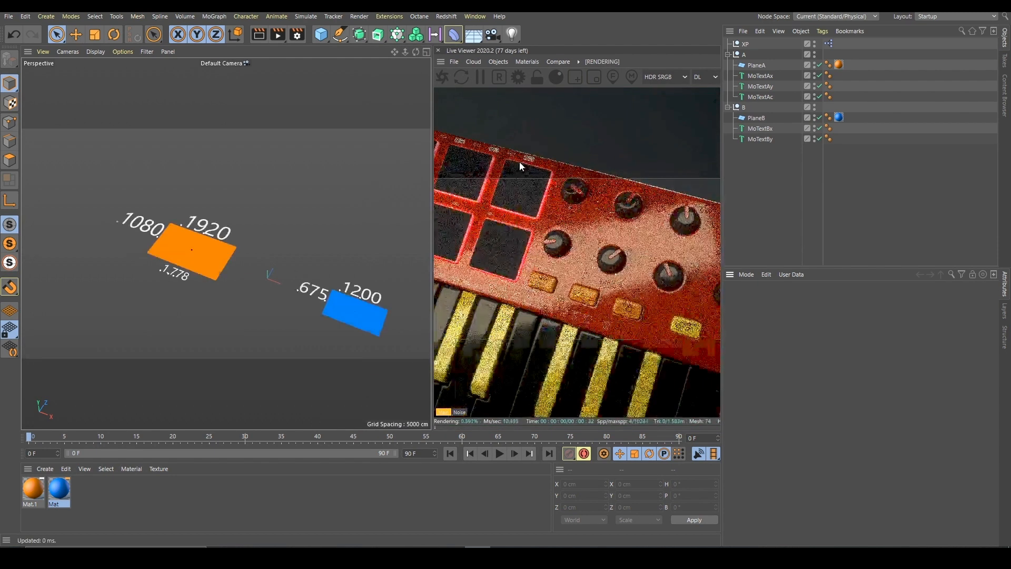
{"action": "scroll", "coordinate": [267, 235], "scroll_direction": "up", "scroll_amount": 8}
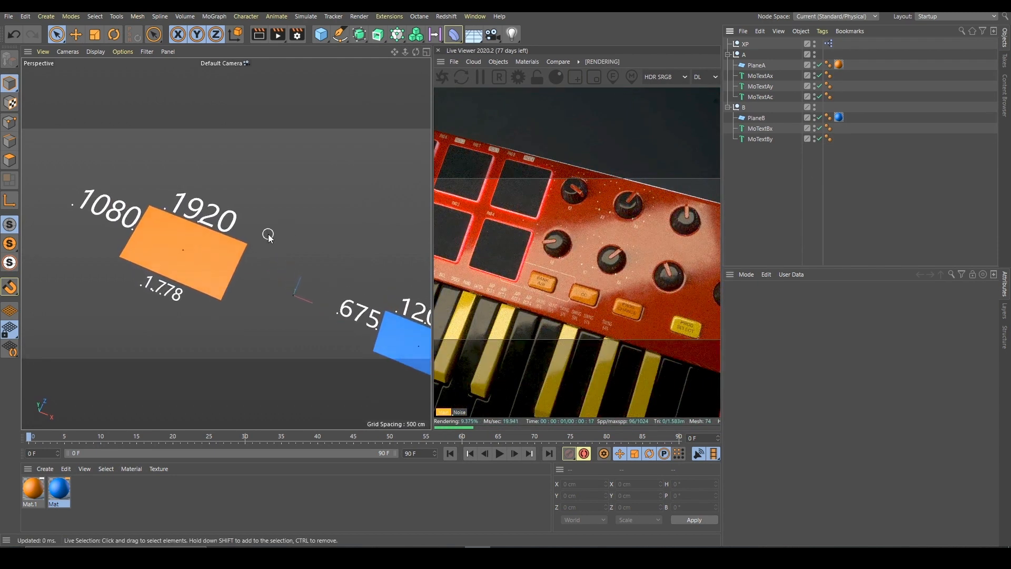
{"action": "left_click_drag", "start_coordinate": [190, 264], "coordinate": [214, 295], "text": "alt"}
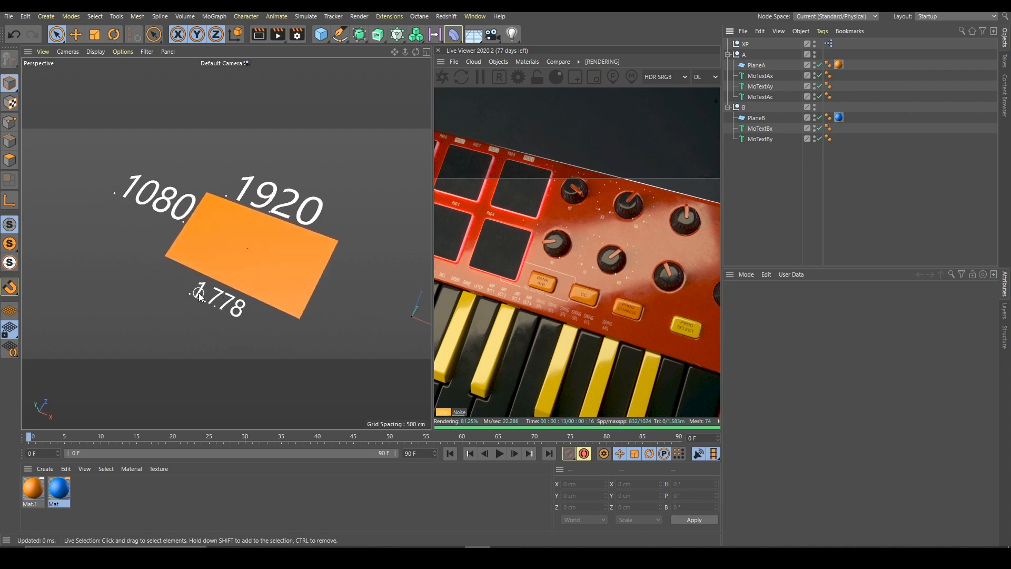
{"action": "left_click_drag", "start_coordinate": [266, 184], "coordinate": [264, 190], "text": "alt"}
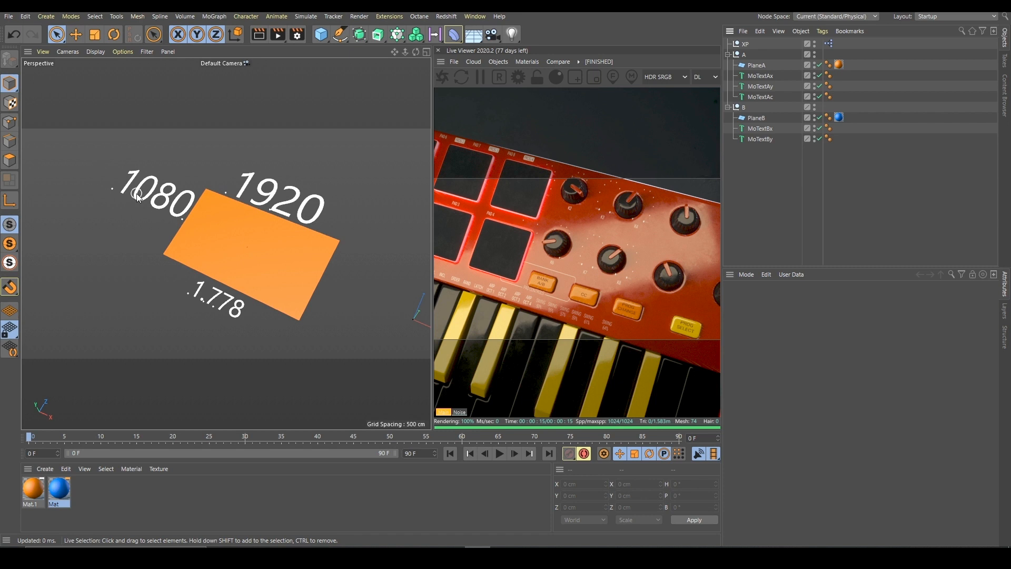
{"action": "left_click_drag", "start_coordinate": [151, 207], "coordinate": [290, 232], "text": "alt"}
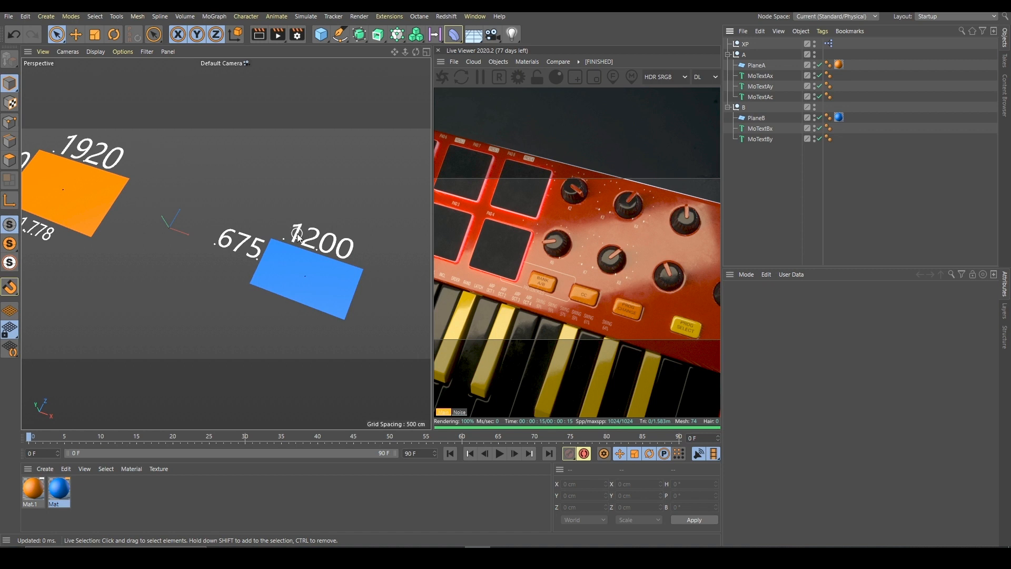
{"action": "left_click_drag", "start_coordinate": [345, 254], "coordinate": [386, 251], "text": "alt"}
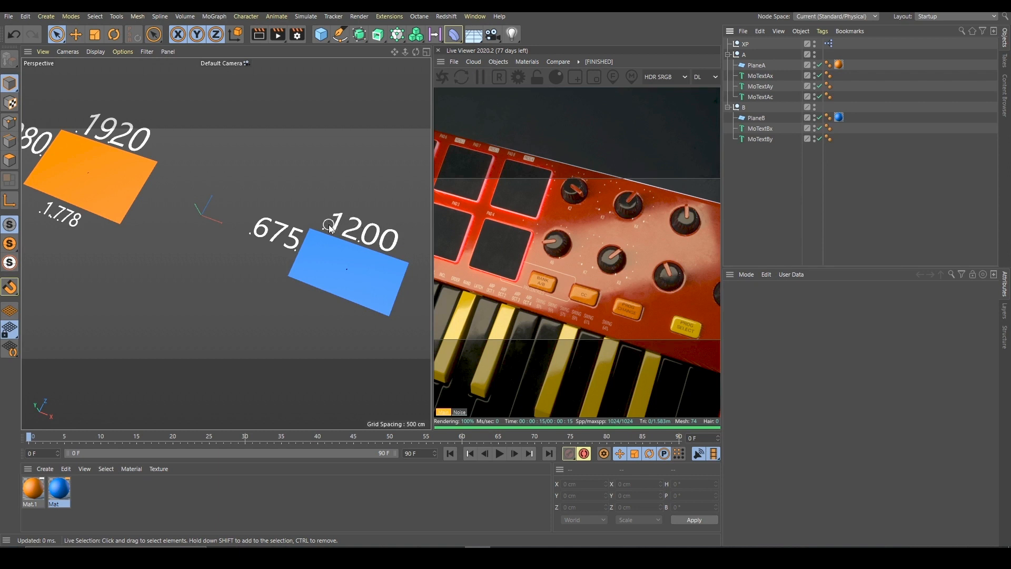
{"action": "left_click_drag", "start_coordinate": [389, 246], "coordinate": [163, 236], "text": "alt"}
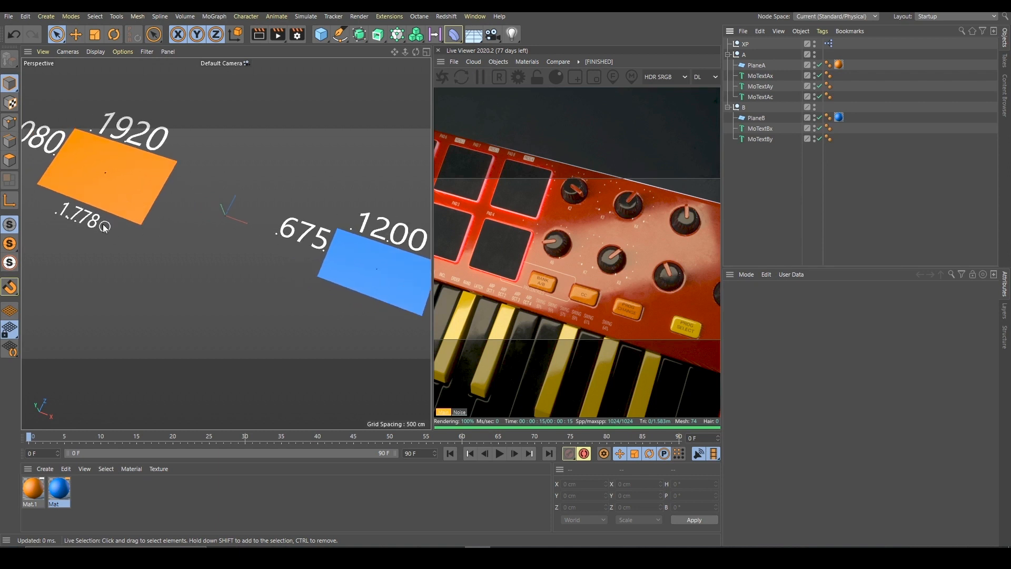
{"action": "left_click_drag", "start_coordinate": [85, 216], "coordinate": [375, 255], "text": "alt"}
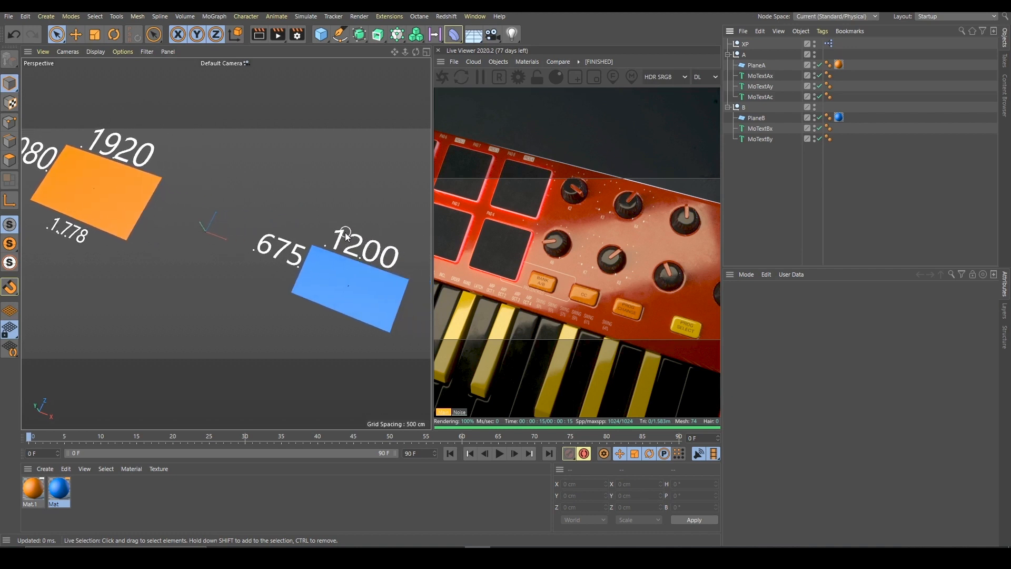
- Switch to the Windows calculator (Rechner) and divide the blue plane's width of 1200 by 1,77
{"action": "left_click", "coordinate": [179, 548]}
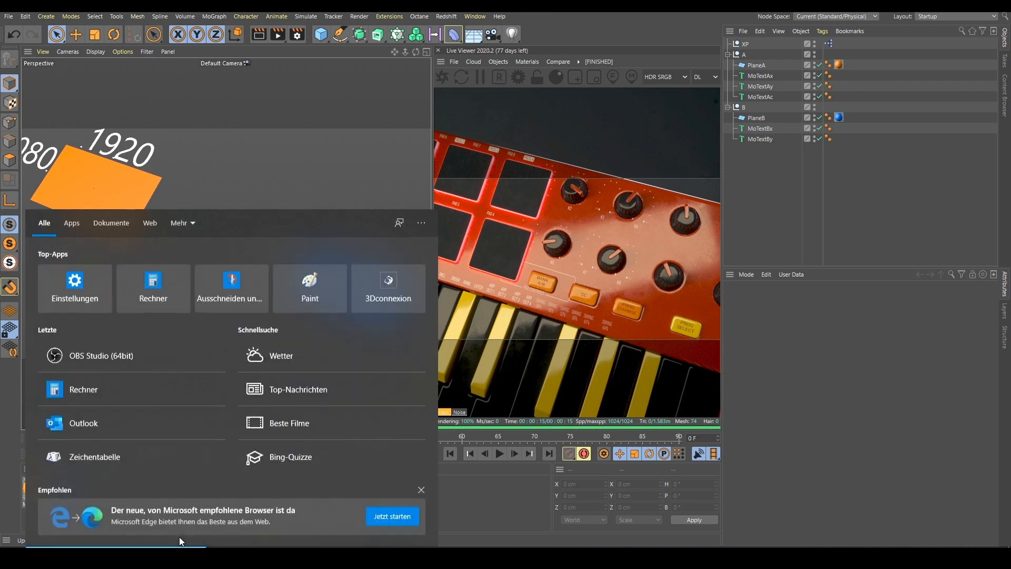
{"action": "type", "text": "rechn"}
{"action": "key", "text": "Return"}
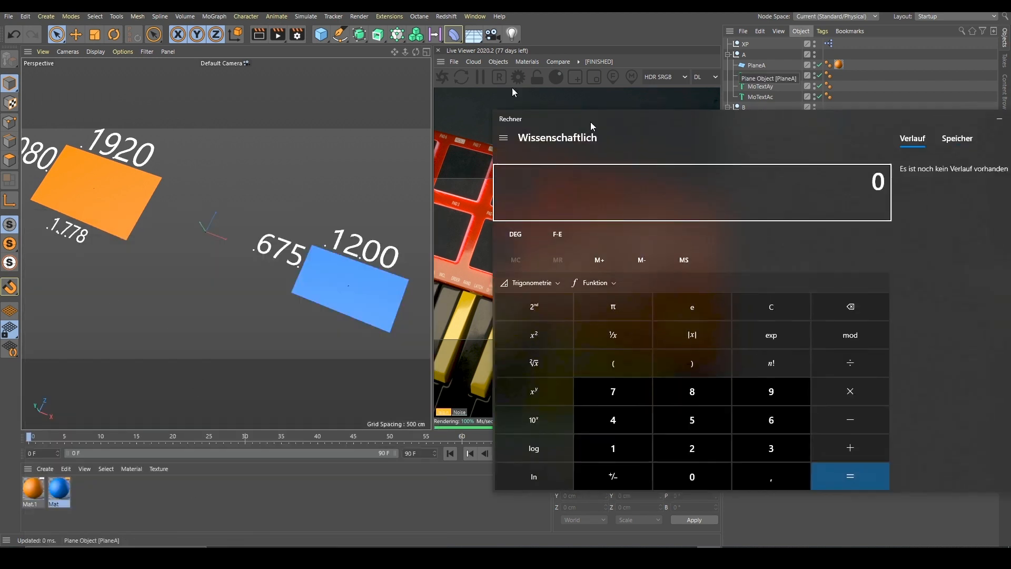
{"action": "type", "text": "1200 ÷ "}
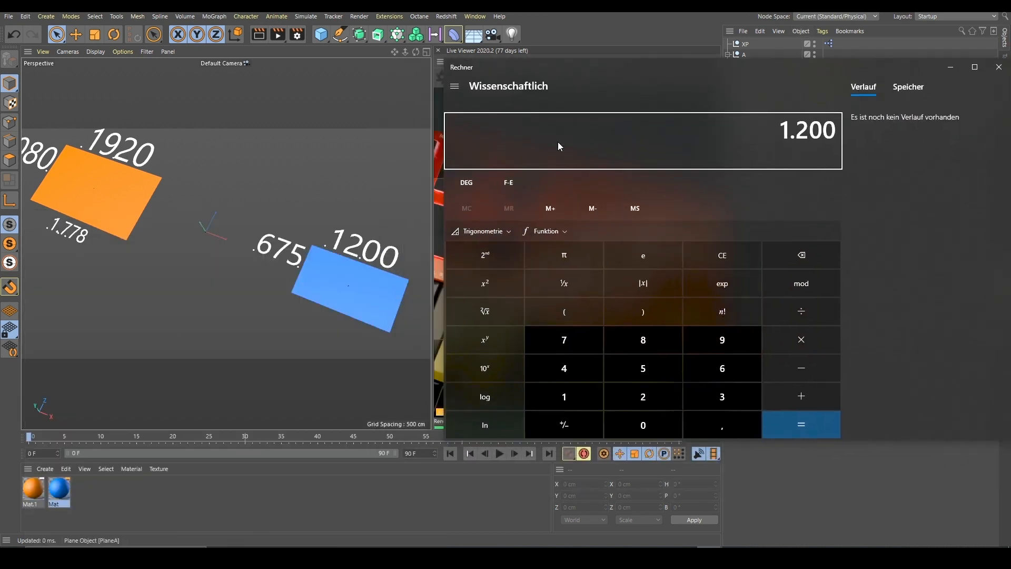
{"action": "type", "text": "1,77"}
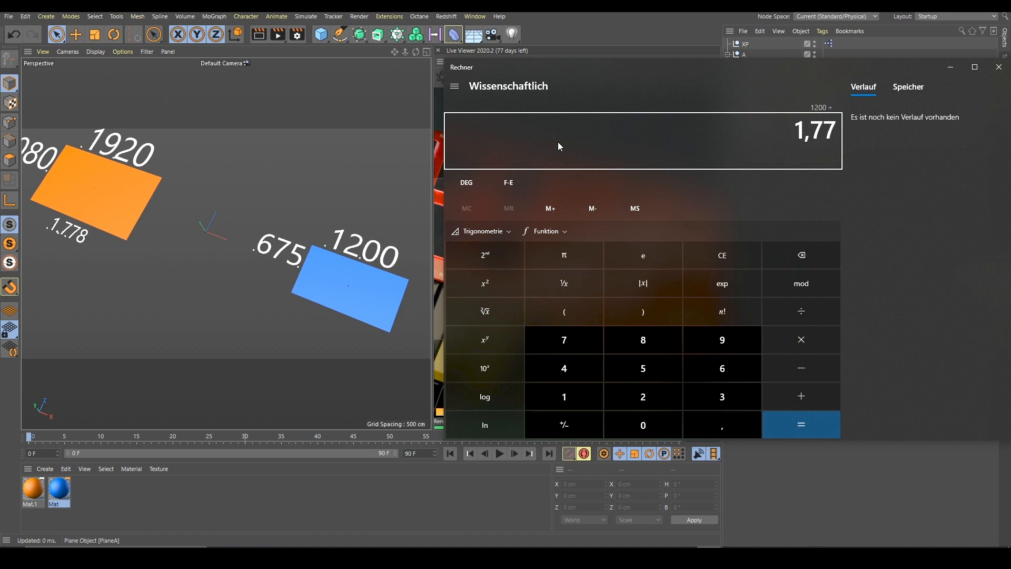
{"action": "key", "text": "Return"}
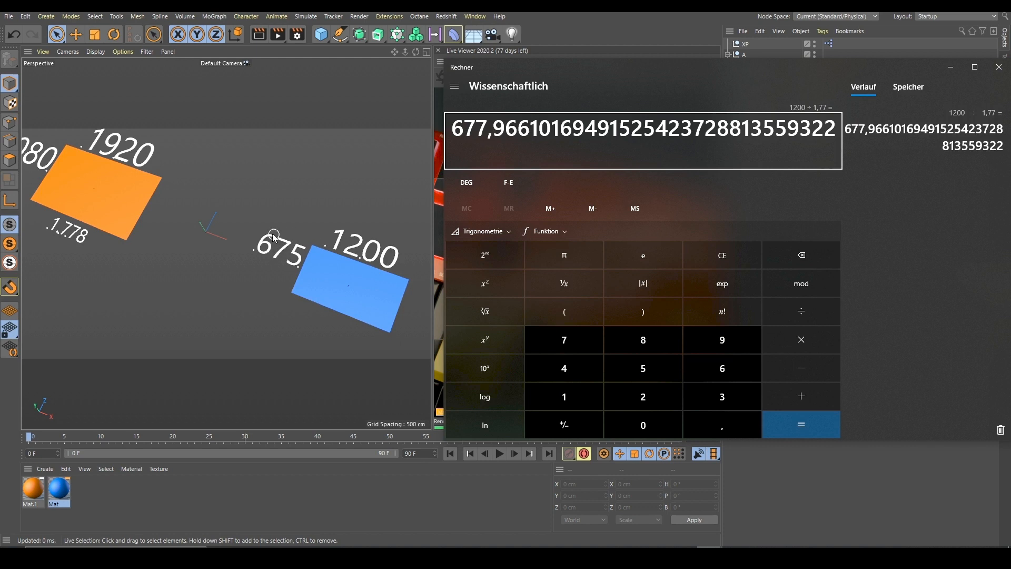
- Clear the calculation, divide 1200 by the more precise ratio 1,77777777, and return to the aspect ratio scene
{"action": "left_click", "coordinate": [601, 84]}
{"action": "key", "text": "Escape"}
{"action": "type", "text": "1200"}
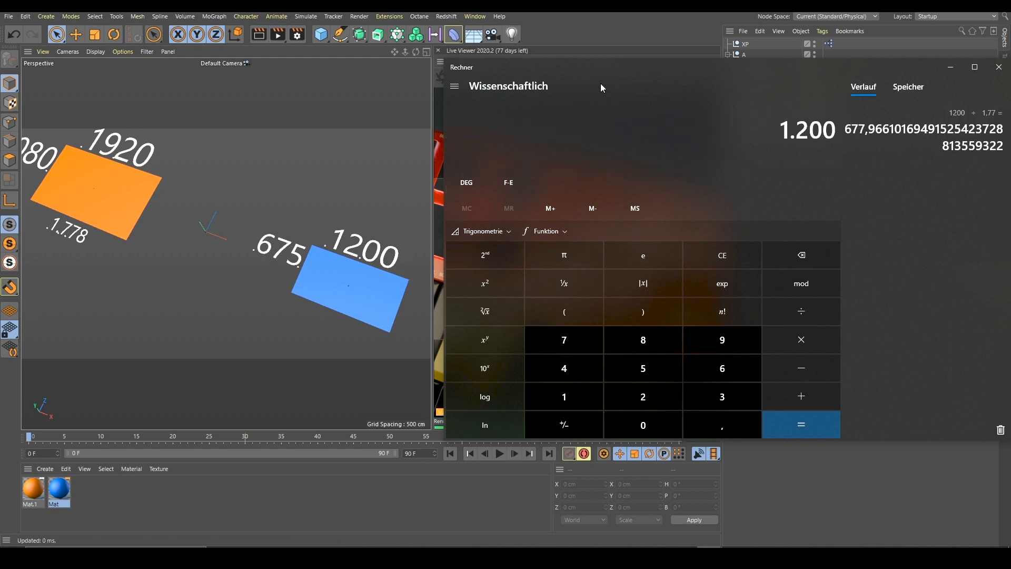
{"action": "type", "text": "1,77777777"}
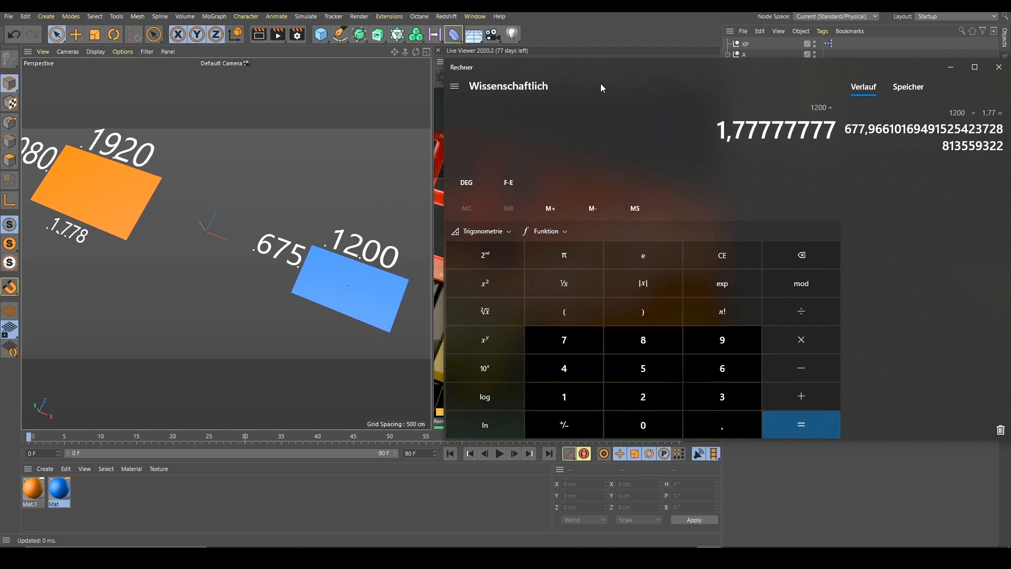
{"action": "key", "text": "Return"}
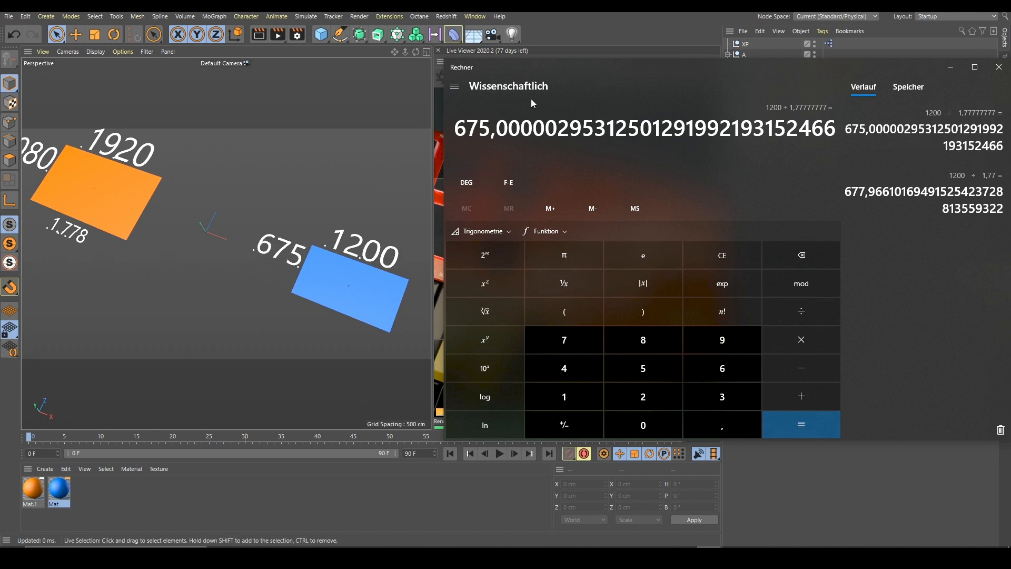
{"action": "left_click_drag", "start_coordinate": [559, 71], "coordinate": [382, 105]}
{"action": "left_click", "coordinate": [825, 102]}
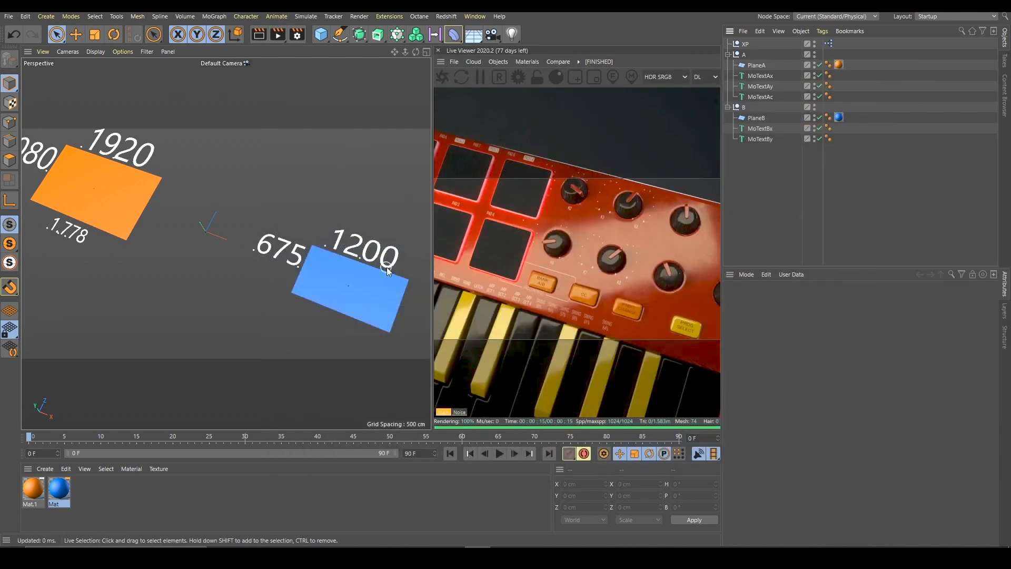
- Enlarge the blue plane PlaneB to a width of 2201 cm in its object properties, and deselect it
{"action": "scroll", "coordinate": [368, 266], "scroll_direction": "down", "scroll_amount": 3}
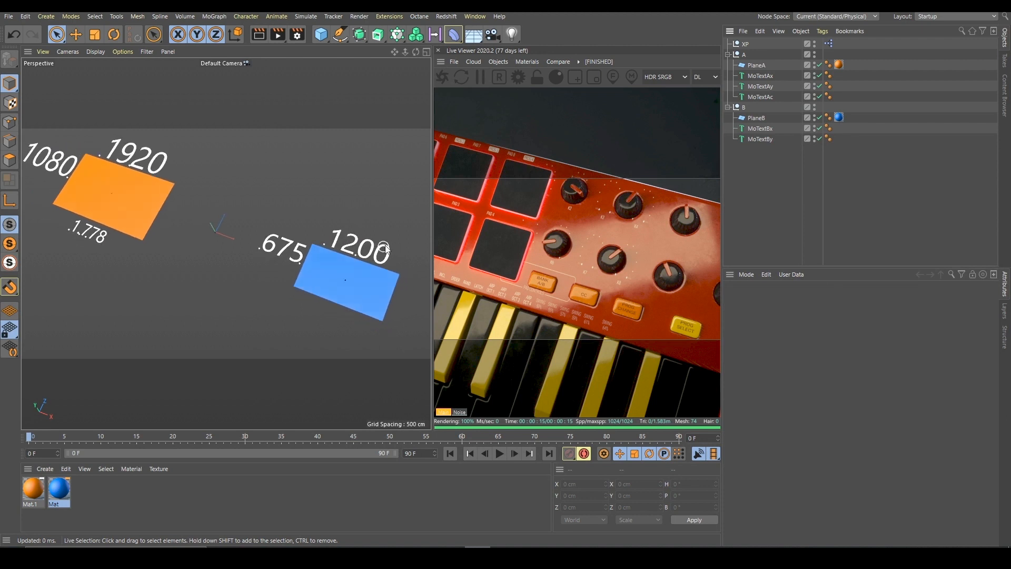
{"action": "left_click", "coordinate": [757, 118]}
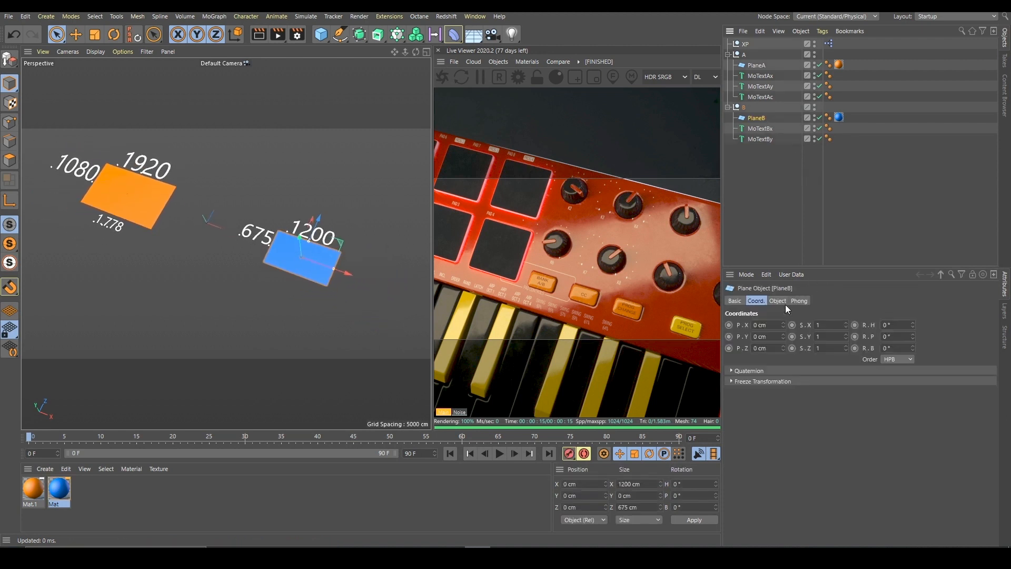
{"action": "left_click_drag", "start_coordinate": [816, 325], "coordinate": [920, 325]}
{"action": "key", "text": "h"}
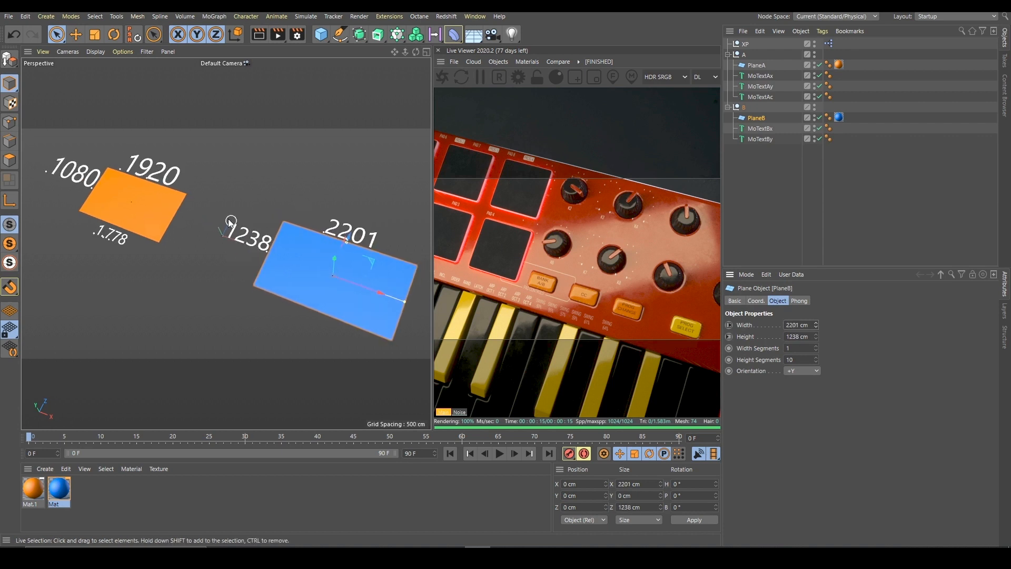
{"action": "left_click_drag", "start_coordinate": [252, 246], "coordinate": [261, 235], "text": "alt"}
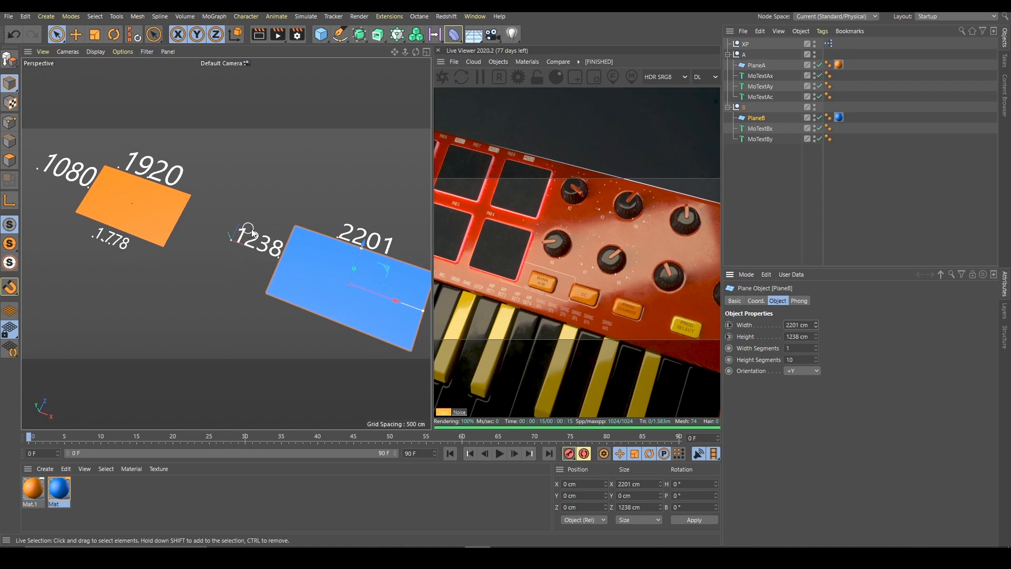
{"action": "left_click", "coordinate": [289, 219]}
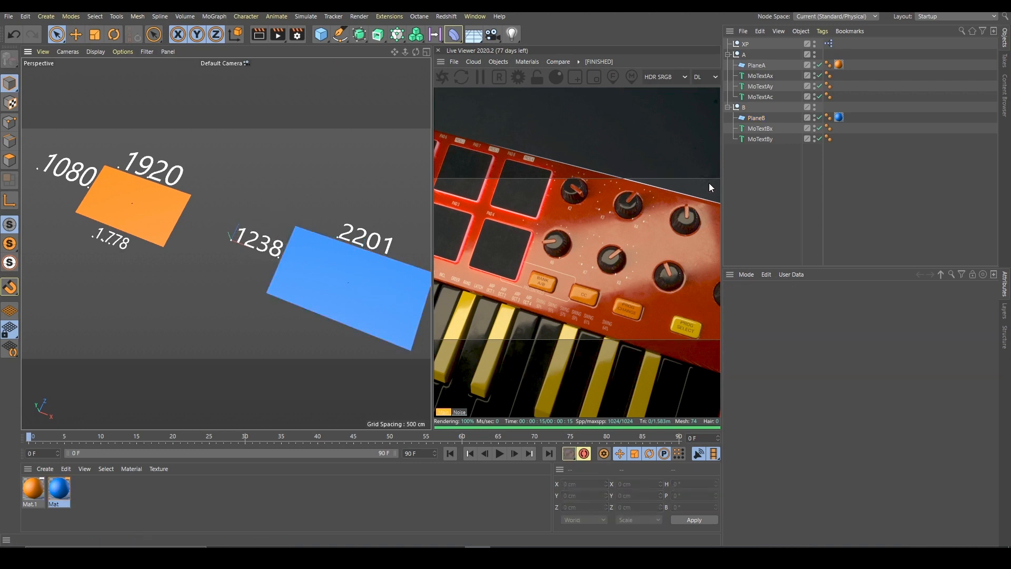
- Examine the orange plane PlaneA's width, height and ratio labels next to the enlarged blue plane
{"action": "middle_click_drag", "start_coordinate": [323, 185], "coordinate": [212, 183], "text": "alt"}
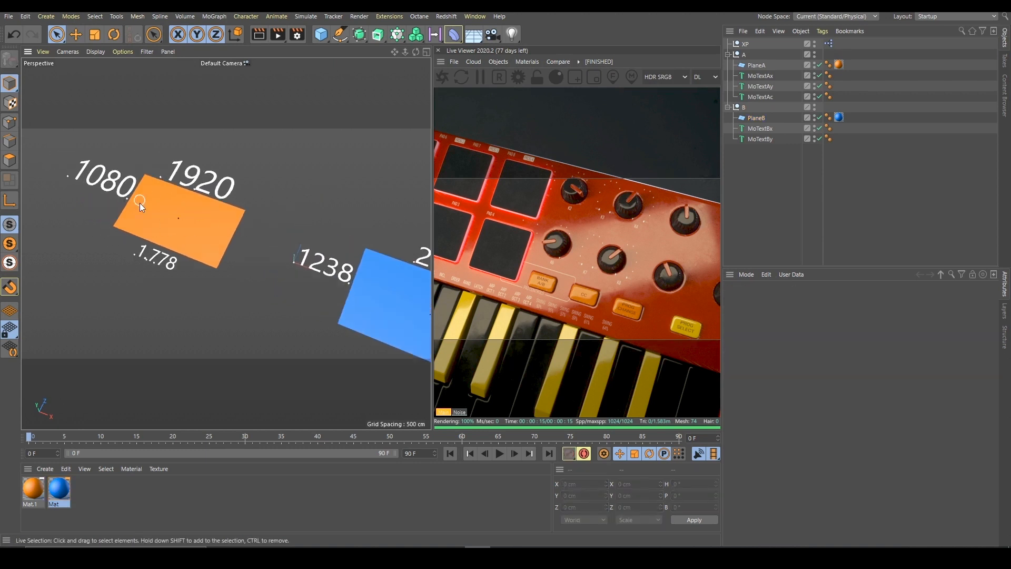
{"action": "middle_click_drag", "start_coordinate": [154, 195], "coordinate": [398, 241], "text": "alt"}
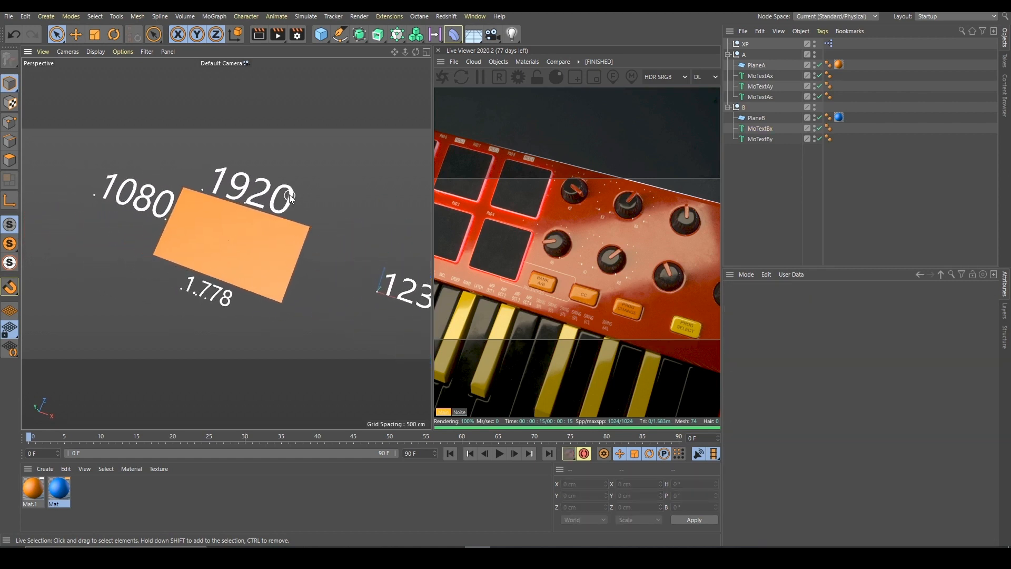
{"action": "middle_click_drag", "start_coordinate": [232, 297], "coordinate": [226, 297], "text": "alt"}
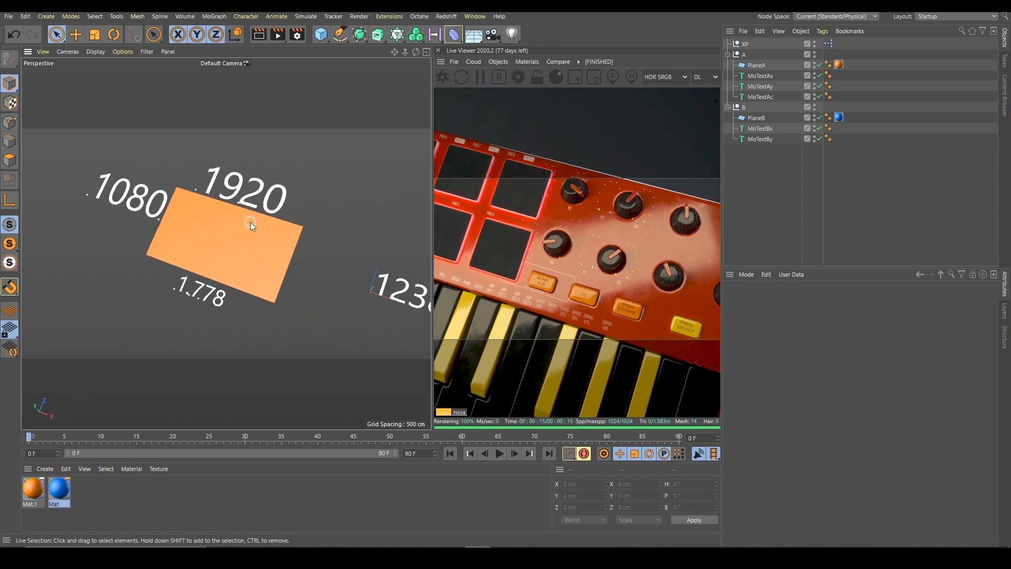
{"action": "left_click", "coordinate": [216, 296]}
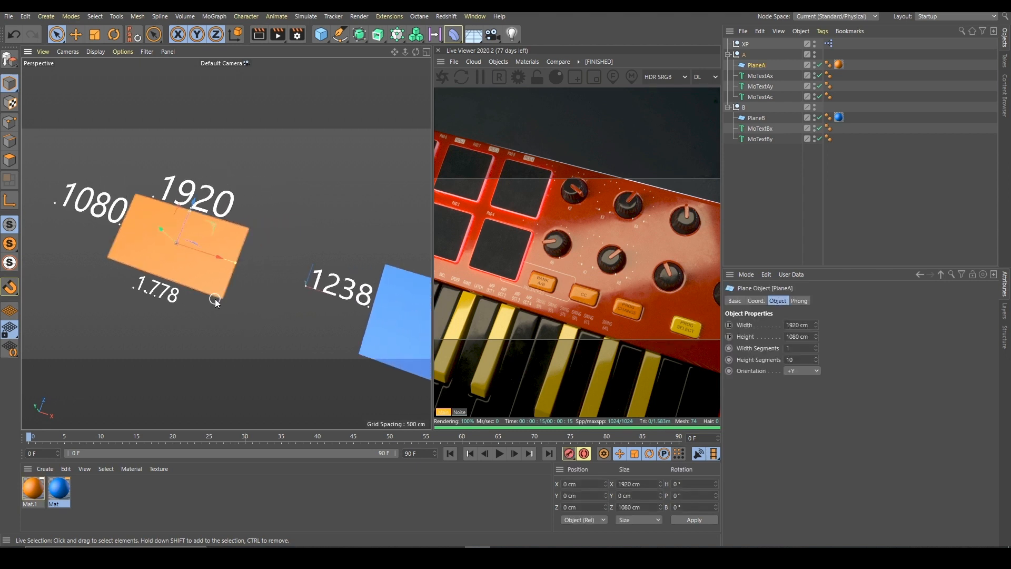
{"action": "left_click", "coordinate": [295, 221]}
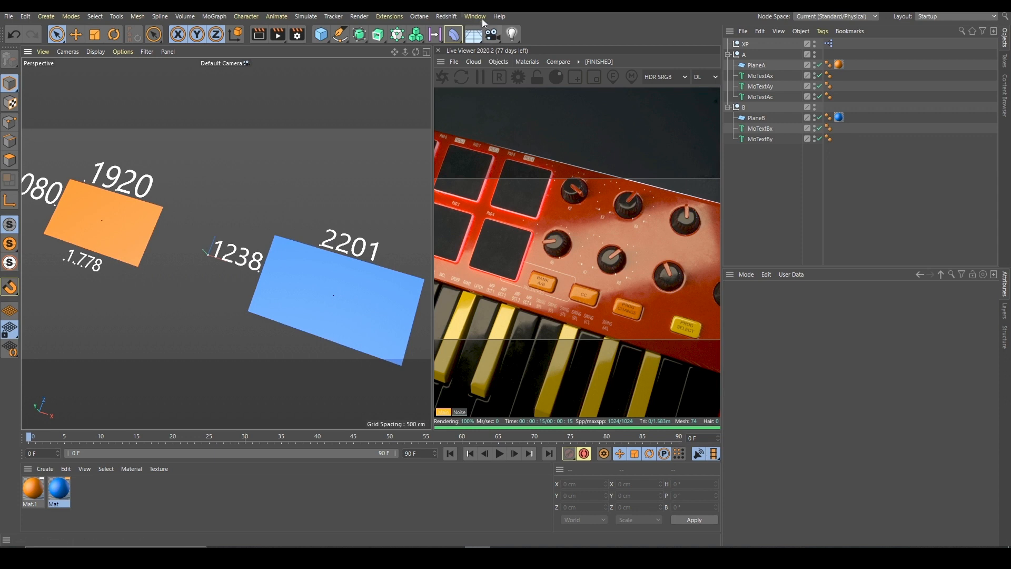
- Switch to the AKAI_Board_Tut.c4d project and show the ImageTexture shader settings of the OctGlossy1 material
{"action": "left_click", "coordinate": [475, 16]}
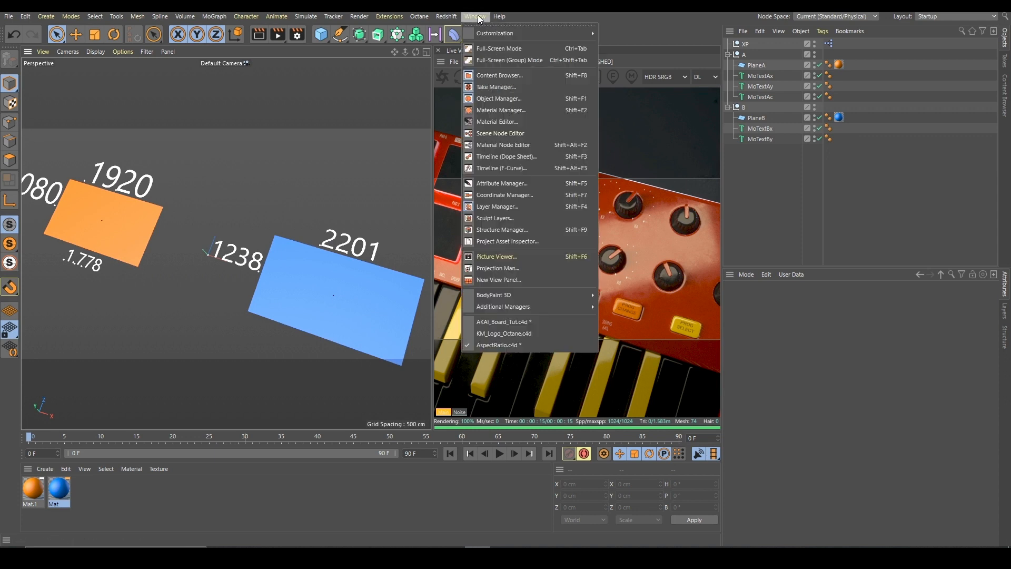
{"action": "left_click", "coordinate": [508, 324]}
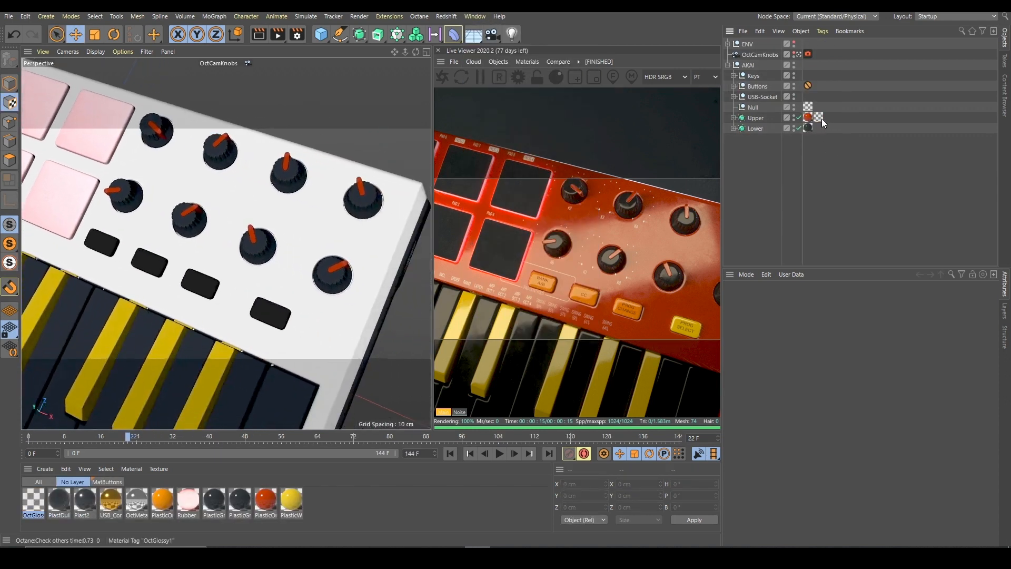
{"action": "left_click", "coordinate": [45, 500]}
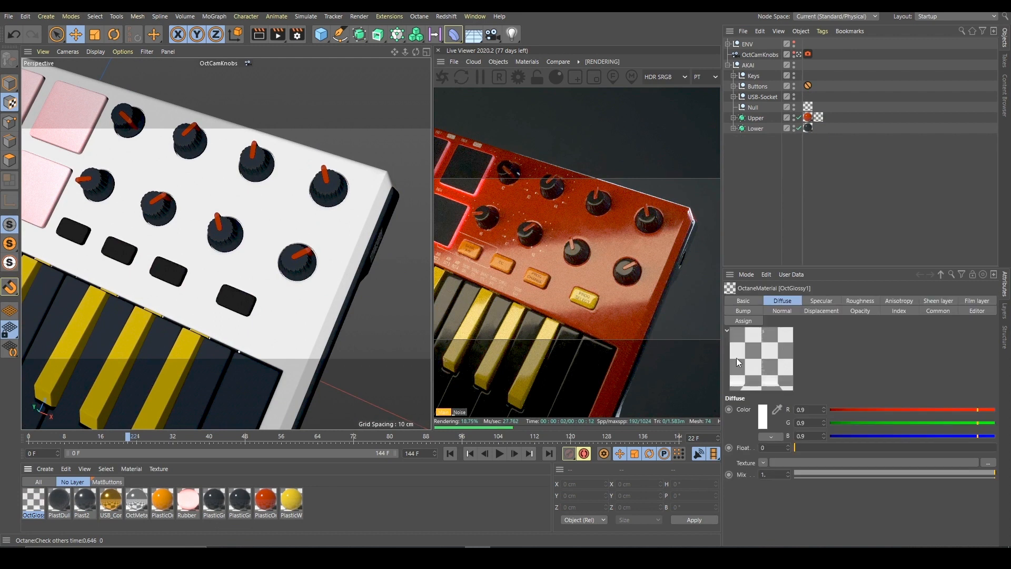
{"action": "left_click", "coordinate": [772, 488]}
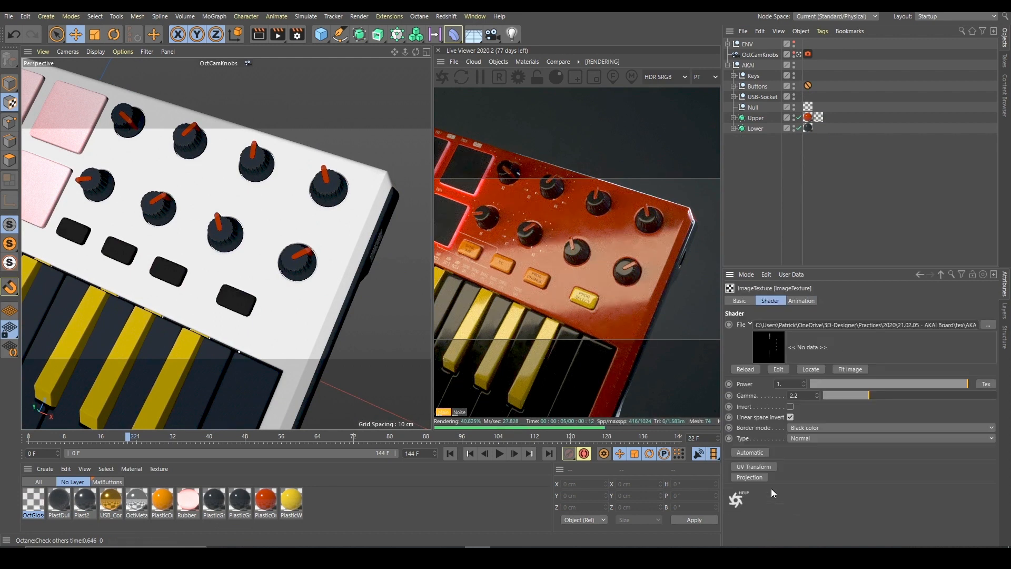
- Switch to the Windows calculator (Rechner) and divide the texture's height of 3200 by its width of 1920
{"action": "left_click", "coordinate": [161, 547]}
{"action": "type", "text": "rechner"}
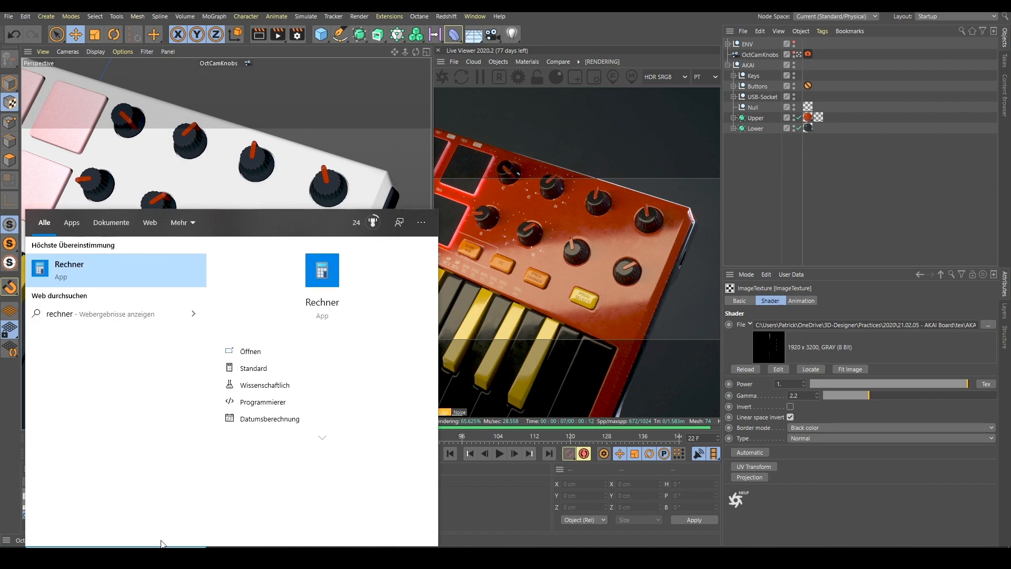
{"action": "key", "text": "Return"}
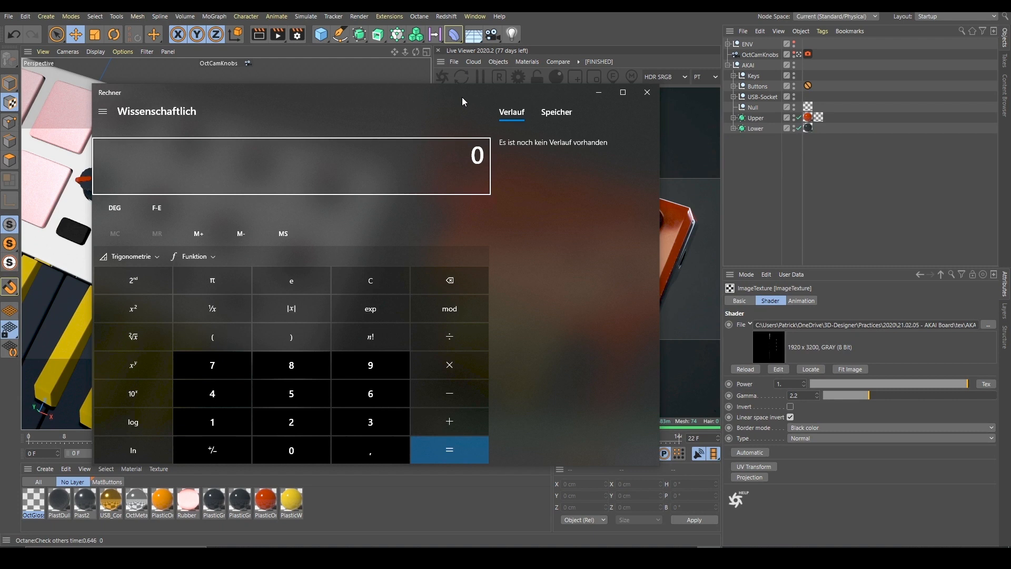
{"action": "type", "text": "3200 ÷"}
{"action": "type", "text": "/1920"}
{"action": "key", "text": "Return"}
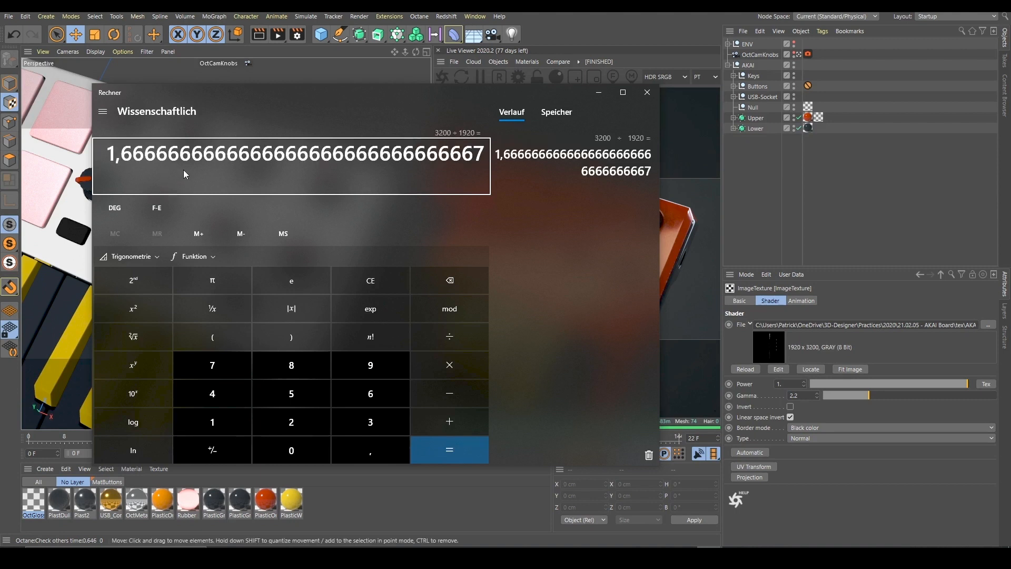
- Return to the keyboard project and show the coordinates of the OctGlossy1 material tag on the Upper object
{"action": "left_click", "coordinate": [871, 131]}
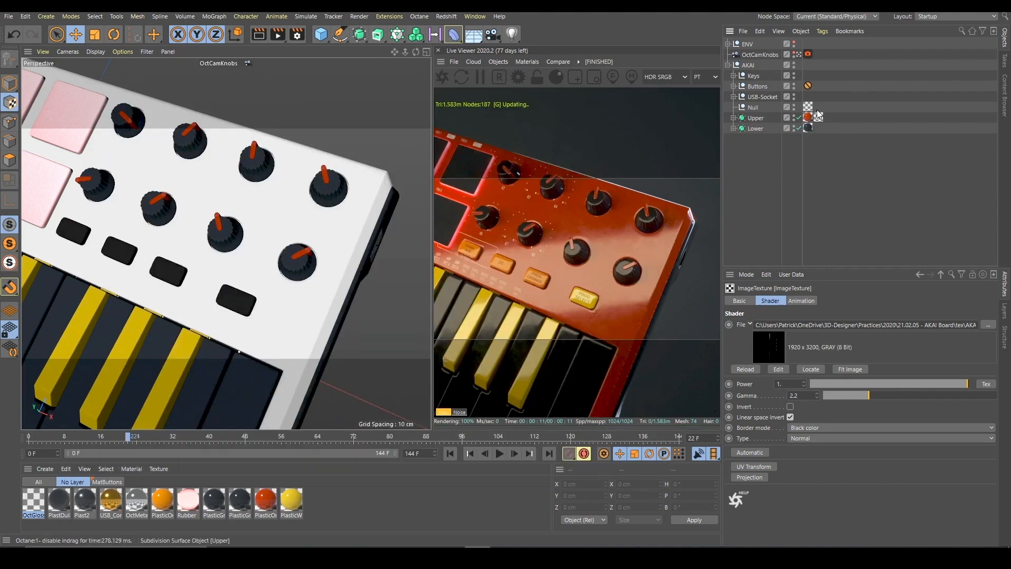
{"action": "left_click", "coordinate": [820, 116]}
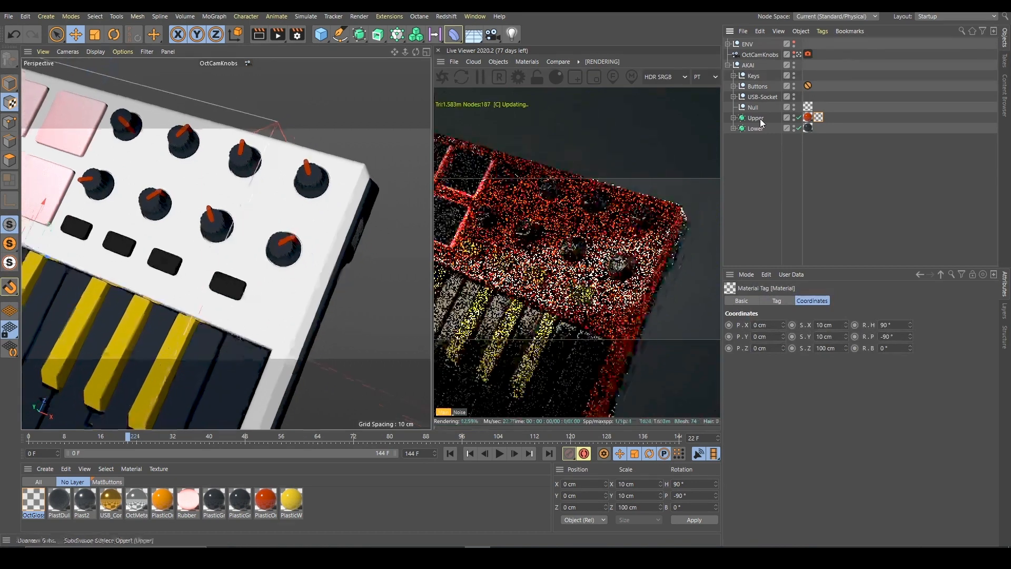
{"action": "mouse_move", "coordinate": [209, 232]}
{"action": "left_mouse_down", "text": "alt"}
{"action": "mouse_move", "coordinate": [232, 241]}
{"action": "mouse_move", "coordinate": [227, 232]}
{"action": "left_mouse_up", "text": "alt"}
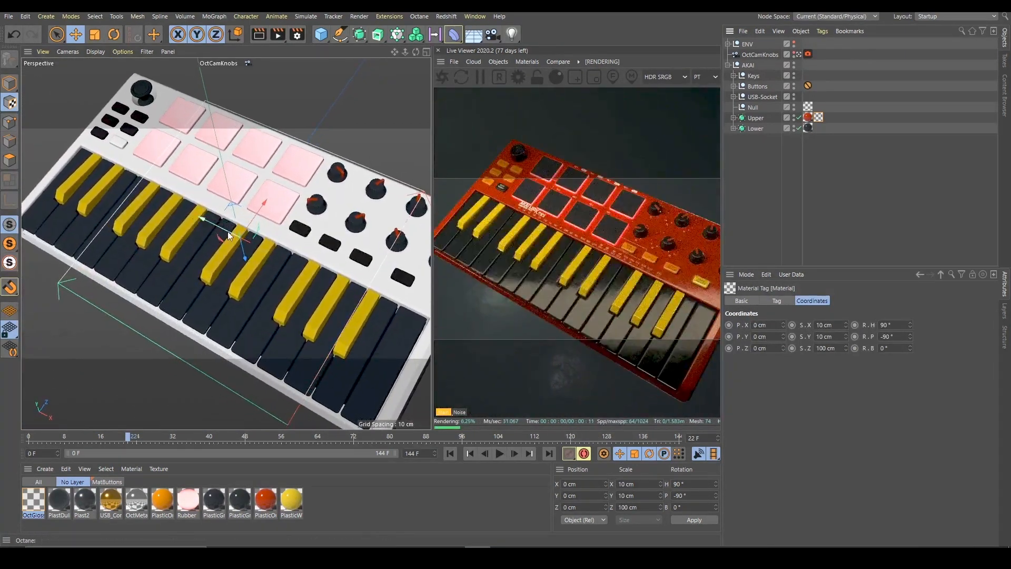
{"action": "right_click_drag", "start_coordinate": [209, 222], "coordinate": [216, 221], "text": "alt"}
{"action": "middle_click_drag", "start_coordinate": [214, 220], "coordinate": [199, 213], "text": "alt"}
{"action": "right_click_drag", "start_coordinate": [199, 213], "coordinate": [197, 215], "text": "alt"}
{"action": "left_click_drag", "start_coordinate": [292, 239], "coordinate": [360, 249], "text": "alt"}
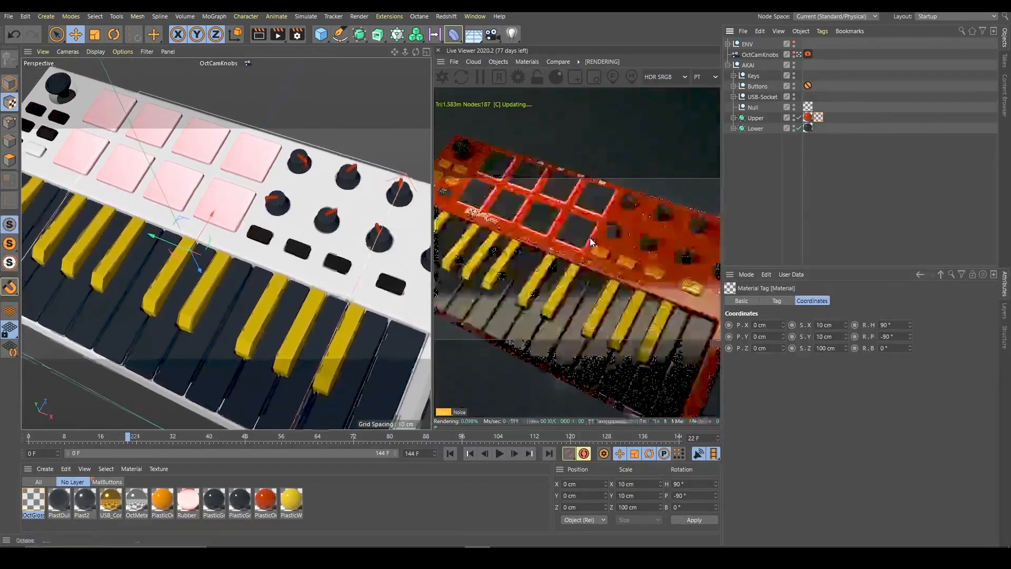
{"action": "right_click_drag", "start_coordinate": [360, 250], "coordinate": [371, 247], "text": "alt"}
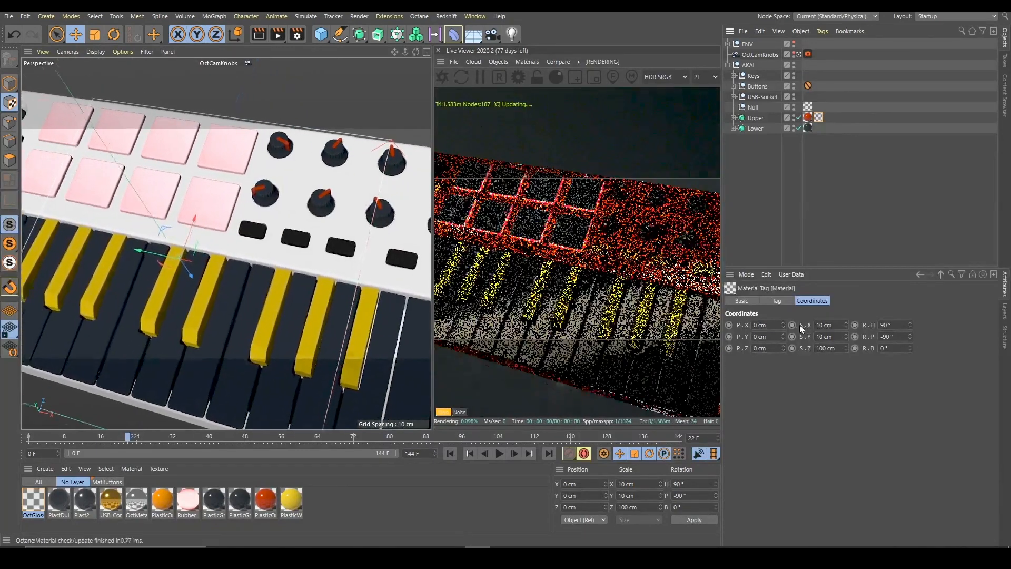
- Try a Y scale of 20 cm for the Upper object's OctGlossy1 texture projection and compare the labels in the render
{"action": "double_click", "coordinate": [822, 336]}
{"action": "type", "text": "20"}
{"action": "key", "text": "Return"}
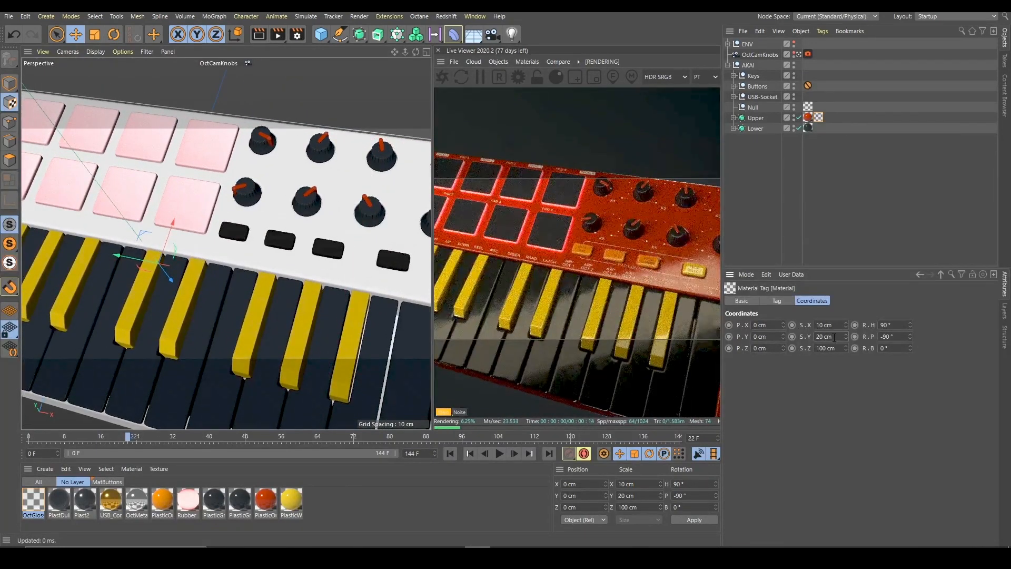
{"action": "middle_click_drag", "start_coordinate": [617, 240], "coordinate": [580, 236]}
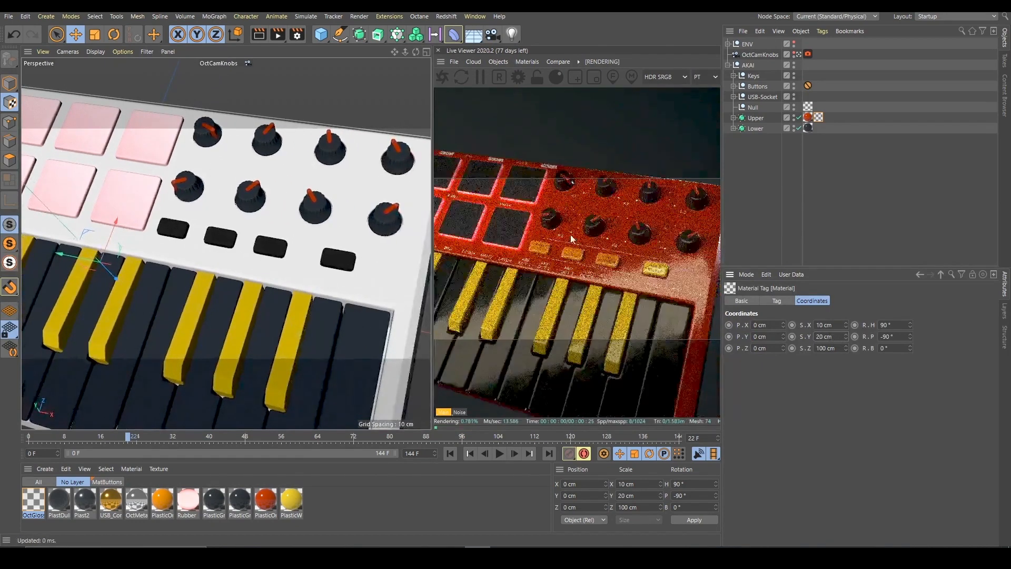
{"action": "scroll", "coordinate": [619, 224], "scroll_direction": "up", "scroll_amount": 3}
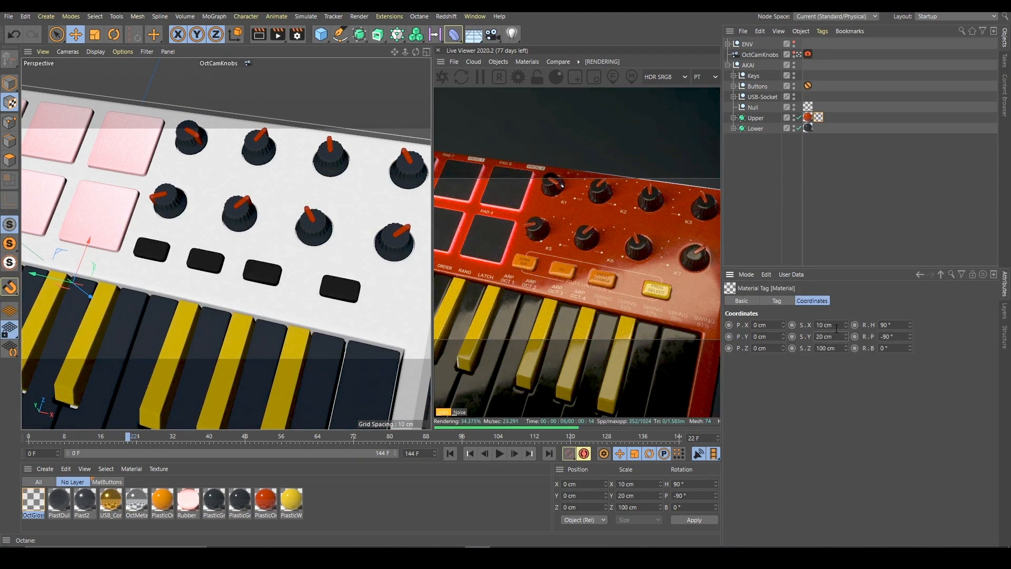
{"action": "scroll", "coordinate": [283, 191], "scroll_direction": "down", "scroll_amount": 2}
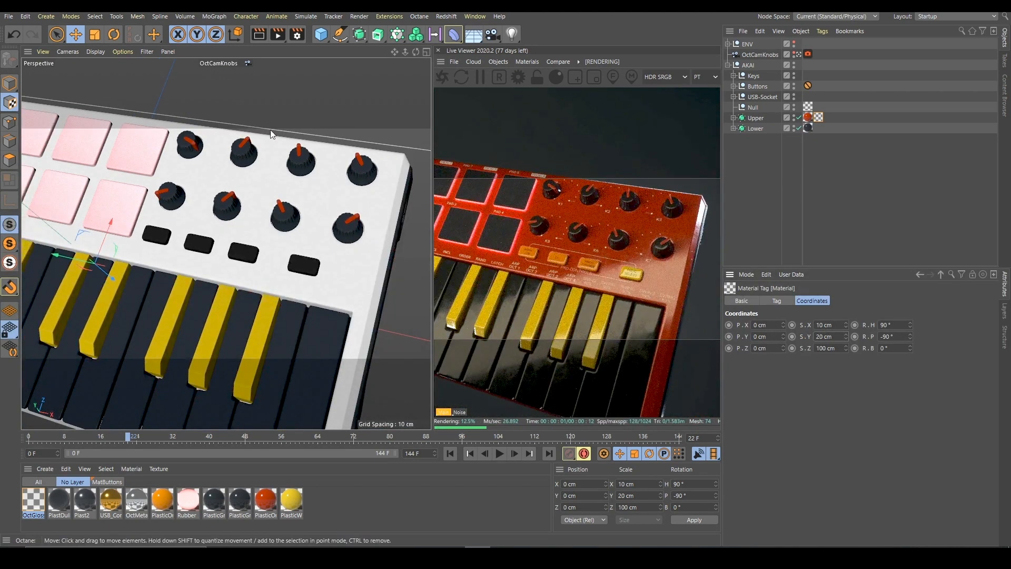
- Select the Upper object in Model mode to read its dimensions
{"action": "left_click", "coordinate": [56, 35]}
{"action": "left_click", "coordinate": [760, 117]}
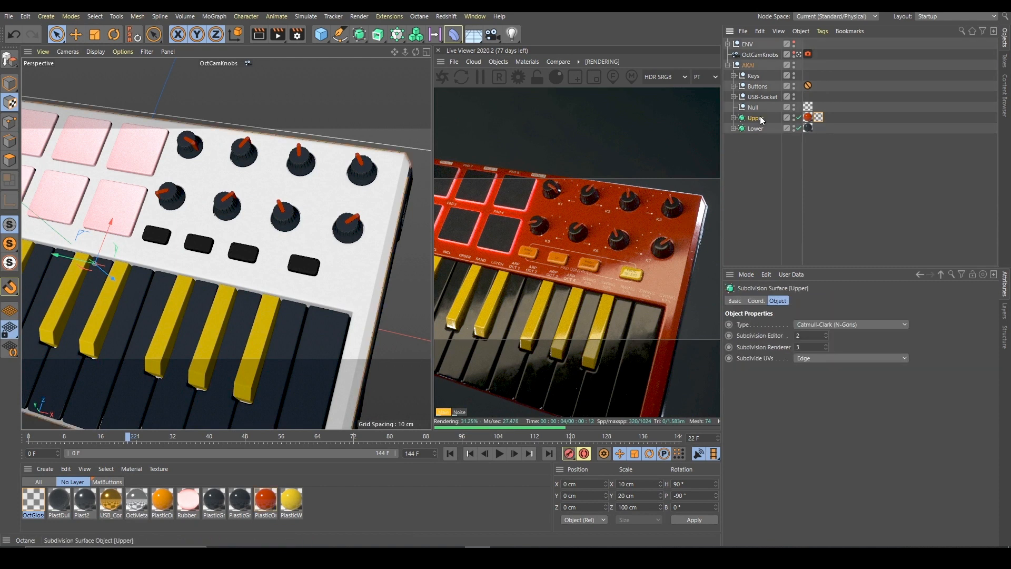
{"action": "left_click", "coordinate": [10, 84]}
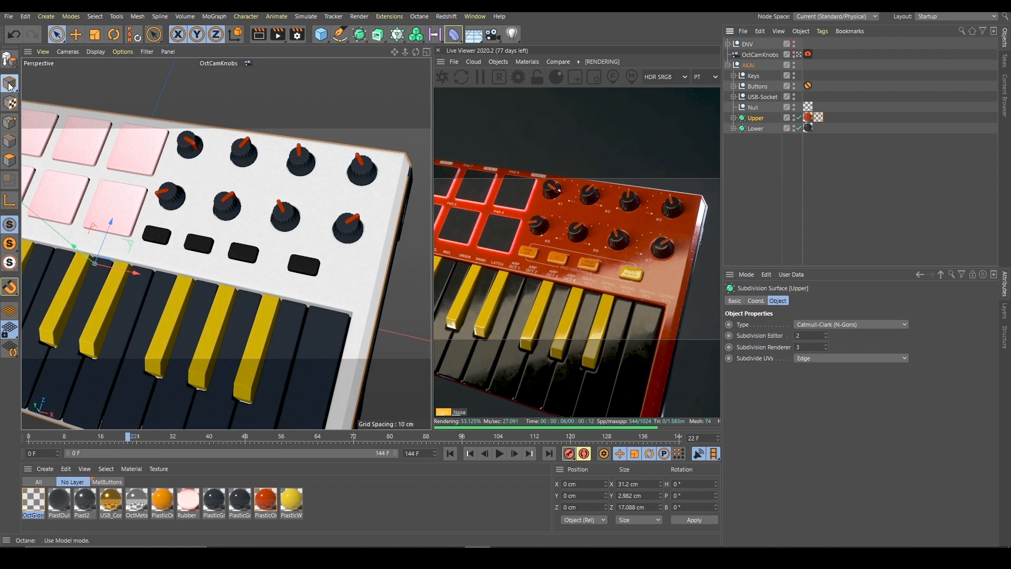
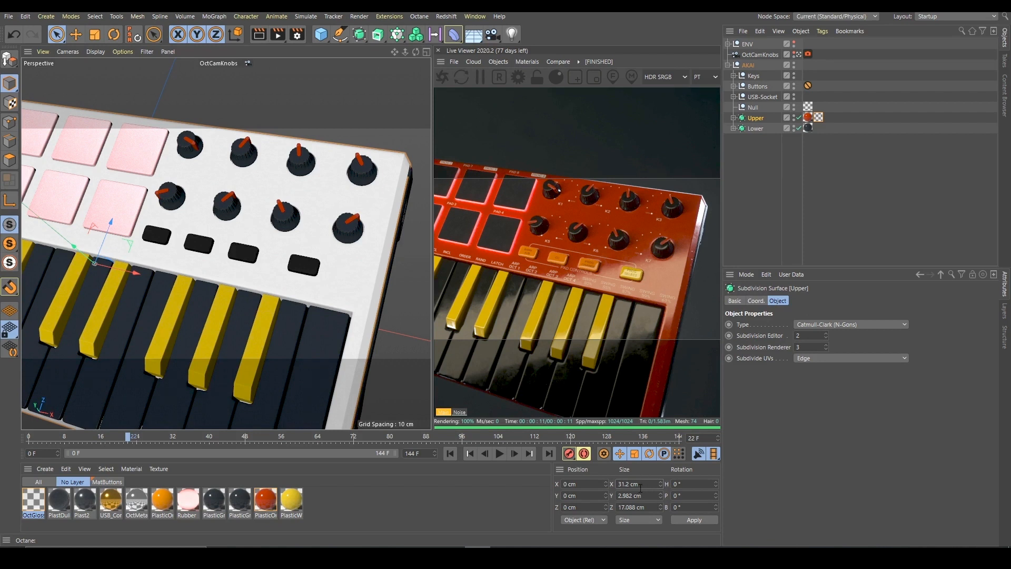
- Set the OctGlossy1 material tag's Y scale to half the Upper object's width, entered as 31,2/2
{"action": "left_click", "coordinate": [819, 117]}
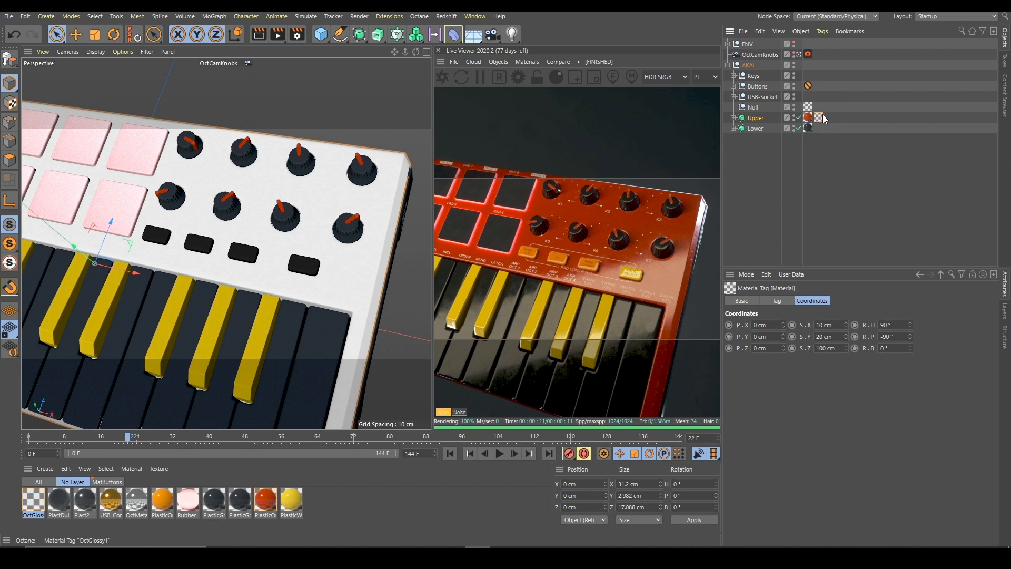
{"action": "left_click", "coordinate": [834, 339]}
{"action": "type", "text": "31,2/2"}
{"action": "key", "text": "Return"}
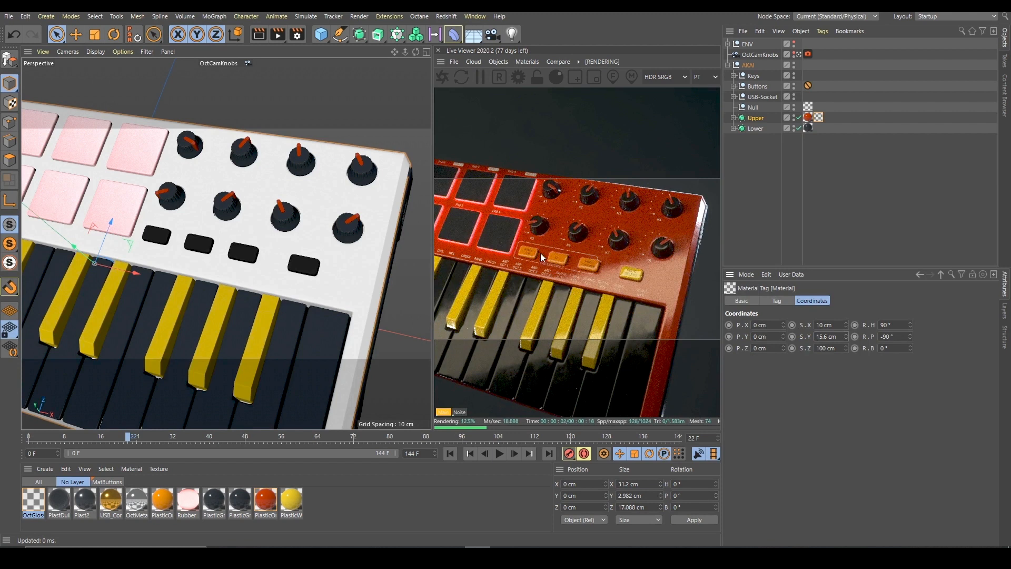
{"action": "scroll", "coordinate": [531, 257], "scroll_direction": "up", "scroll_amount": 3}
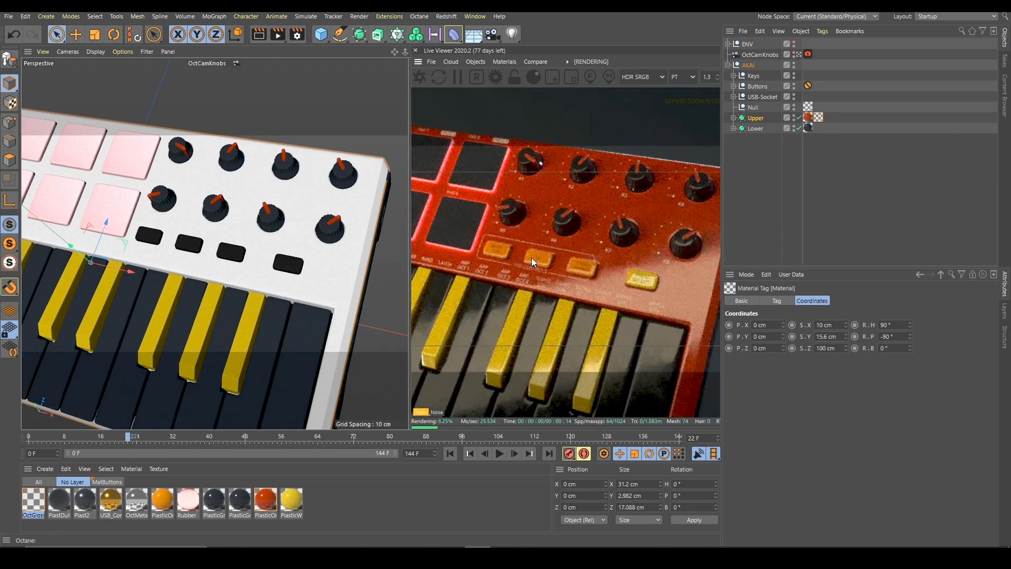
{"action": "scroll", "coordinate": [532, 257], "scroll_direction": "down", "scroll_amount": 3}
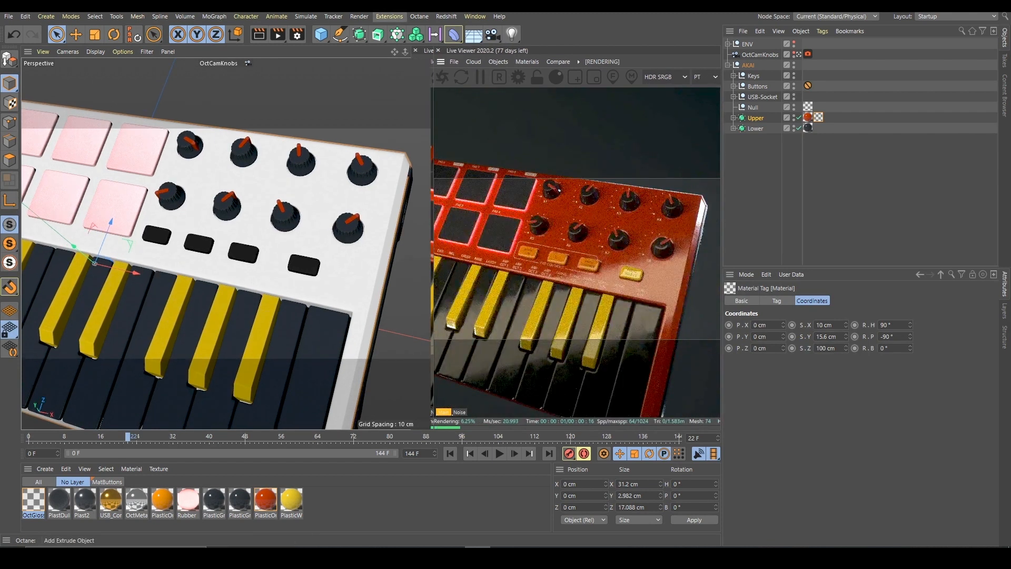
{"action": "scroll", "coordinate": [342, 157], "scroll_direction": "up", "scroll_amount": 5}
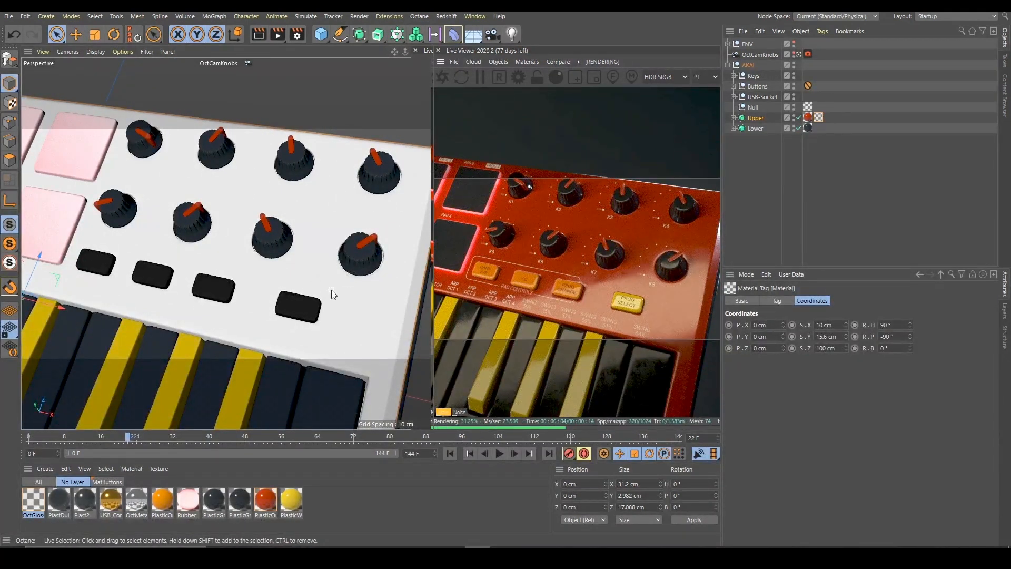
- Set the OctGlossy1 material tag's X scale to the Y scale divided by the aspect ratio, entered as 15,6/1,66666
{"action": "left_click", "coordinate": [842, 336]}
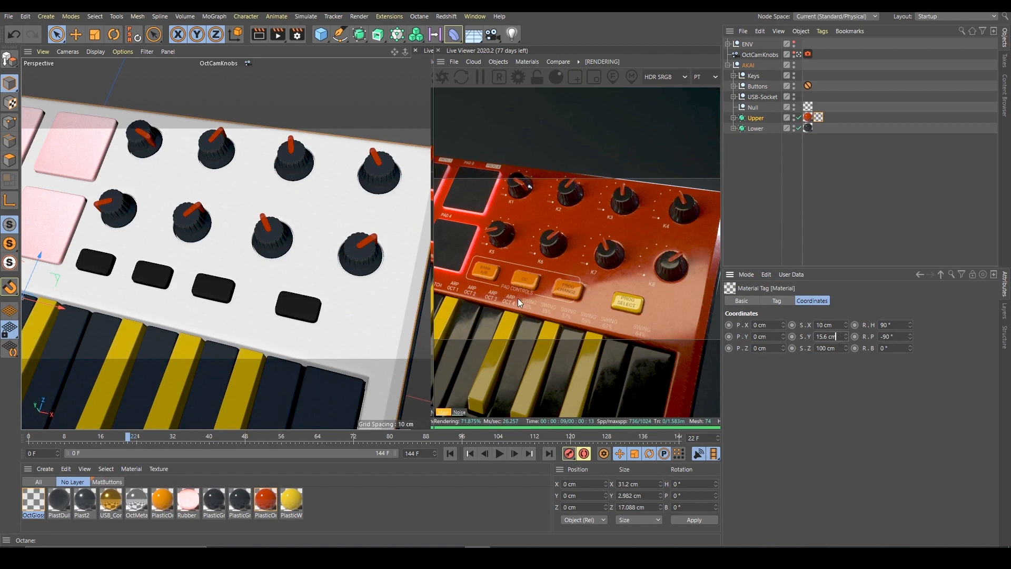
{"action": "left_click_drag", "start_coordinate": [0, 121], "coordinate": [533, 100]}
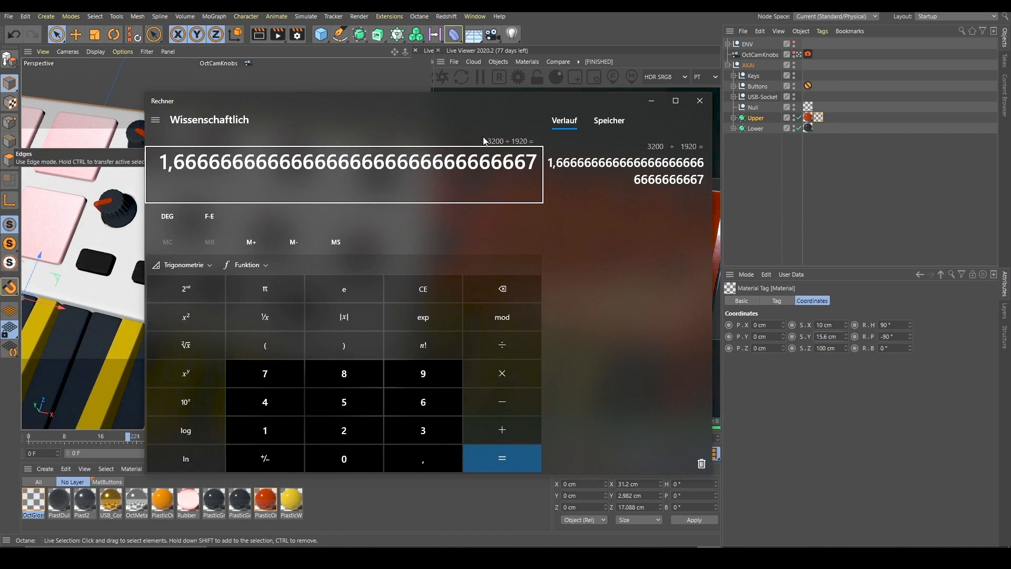
{"action": "left_click_drag", "start_coordinate": [557, 102], "coordinate": [0, 92]}
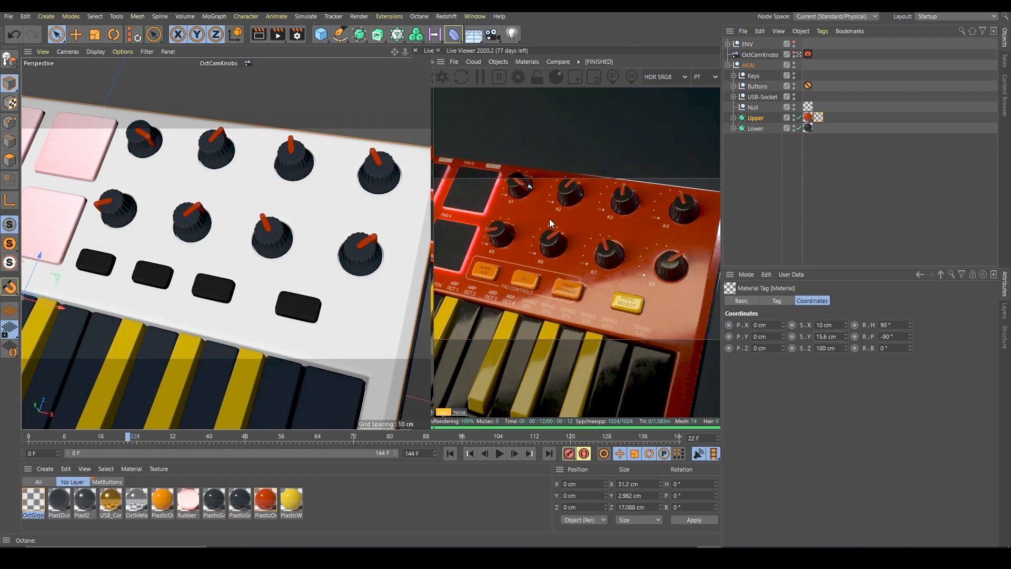
{"action": "left_click_drag", "start_coordinate": [816, 336], "coordinate": [876, 340]}
{"action": "left_click", "coordinate": [840, 326]}
{"action": "type", "text": "15"}
{"action": "type", "text": ",6"}
{"action": "type", "text": "/1,66666"}
{"action": "key", "text": "Return"}
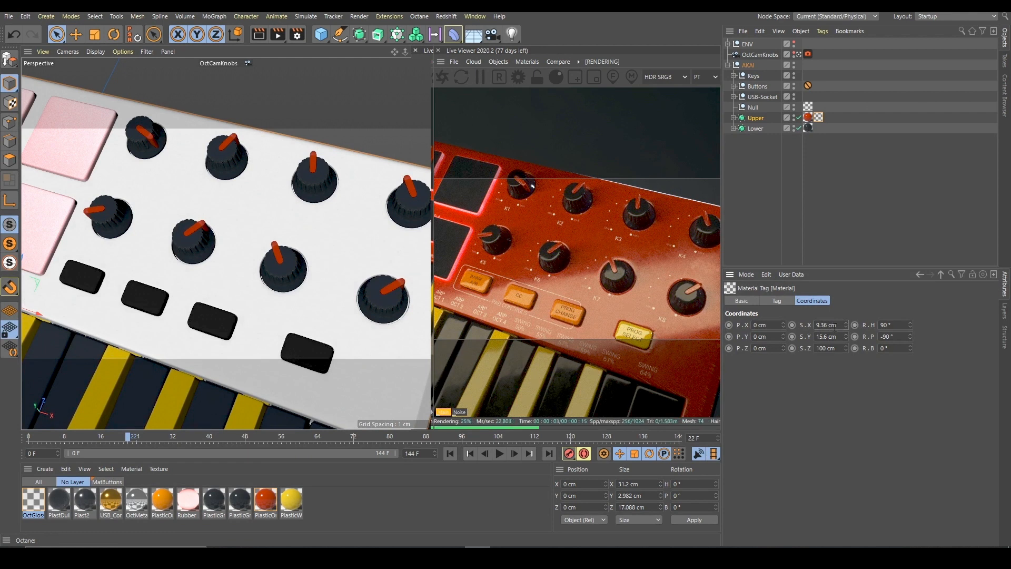
- Try scaling the Upper object up uniformly to a width of about 32.9 cm with the Scale tool
{"action": "scroll", "coordinate": [316, 222], "scroll_direction": "down", "scroll_amount": 6}
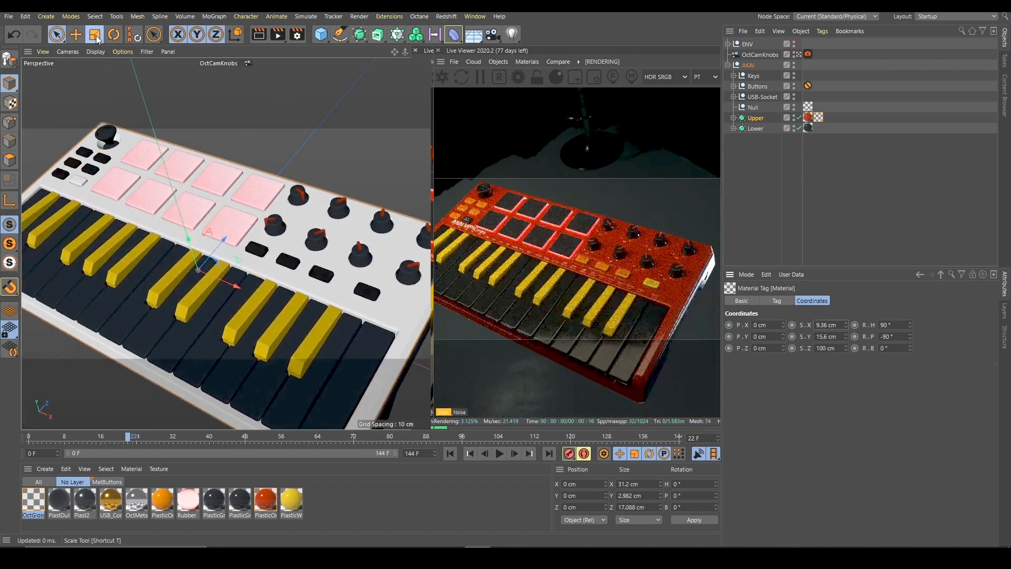
{"action": "left_click", "coordinate": [95, 35]}
{"action": "scroll", "coordinate": [167, 192], "scroll_direction": "up", "scroll_amount": 1}
{"action": "middle_click_drag", "start_coordinate": [166, 191], "coordinate": [146, 188], "text": "alt"}
{"action": "left_click_drag", "start_coordinate": [189, 242], "coordinate": [206, 240]}
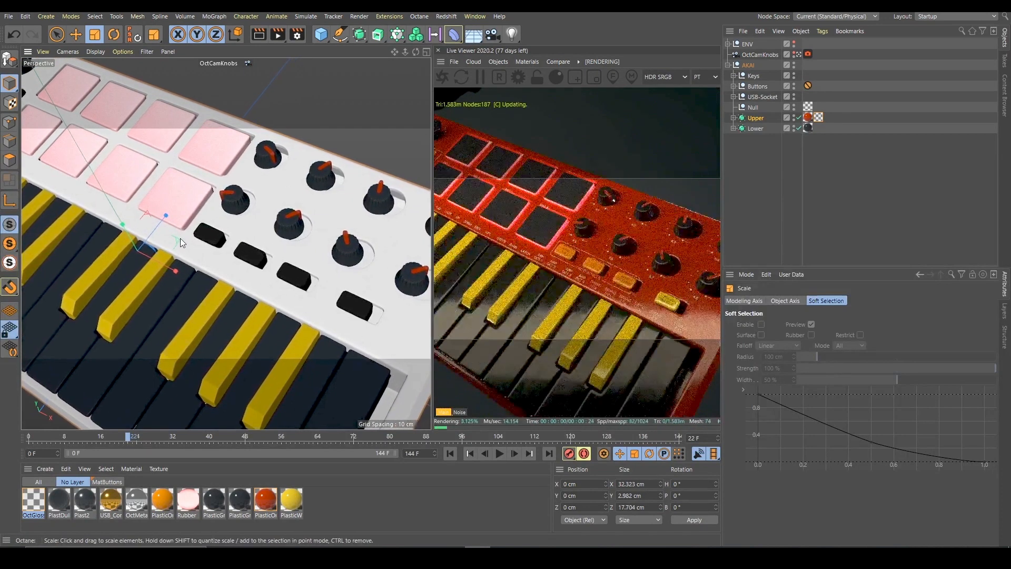
{"action": "scroll", "coordinate": [181, 238], "scroll_direction": "up", "scroll_amount": 2}
{"action": "scroll", "coordinate": [175, 248], "scroll_direction": "up", "scroll_amount": 1}
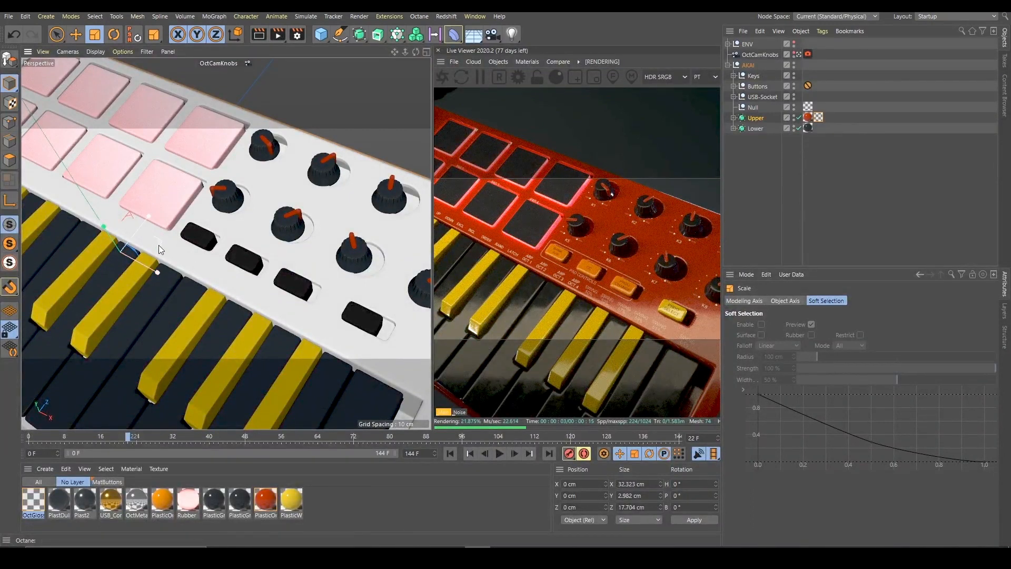
{"action": "middle_click_drag", "start_coordinate": [159, 252], "coordinate": [161, 238], "text": "alt"}
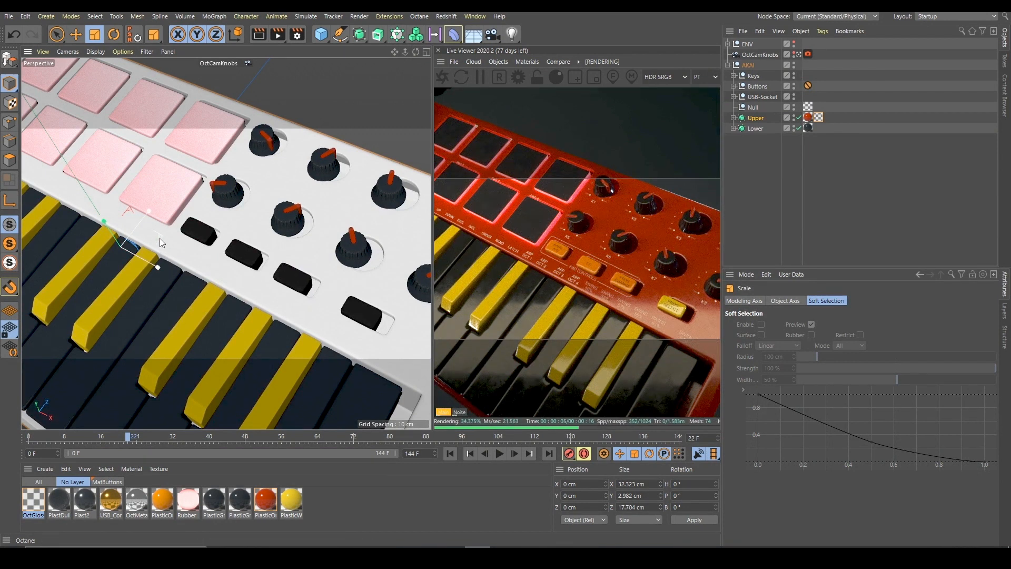
{"action": "left_click_drag", "start_coordinate": [160, 238], "coordinate": [163, 237]}
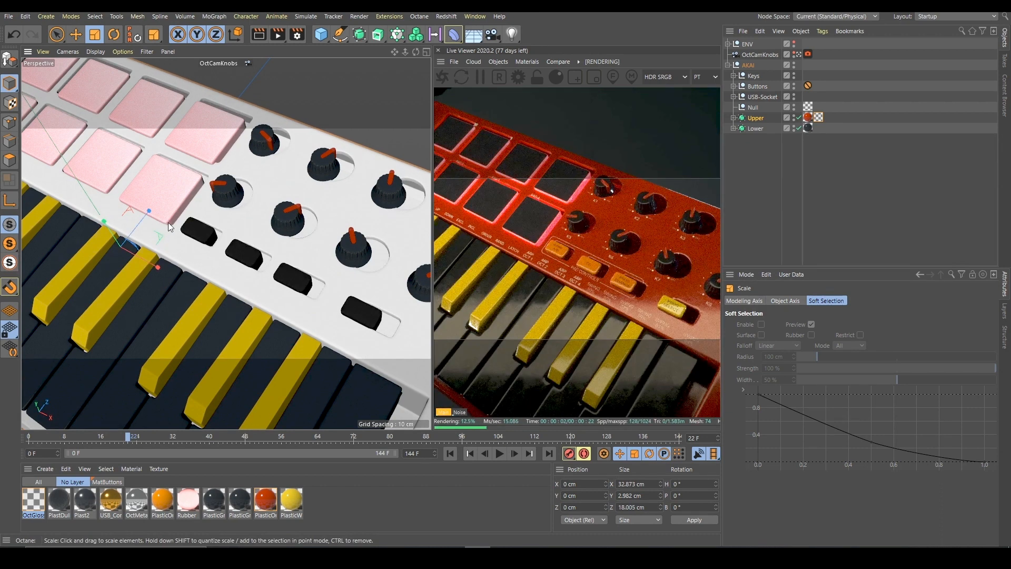
{"action": "scroll", "coordinate": [168, 222], "scroll_direction": "up", "scroll_amount": 3}
{"action": "scroll", "coordinate": [293, 191], "scroll_direction": "up", "scroll_amount": 2}
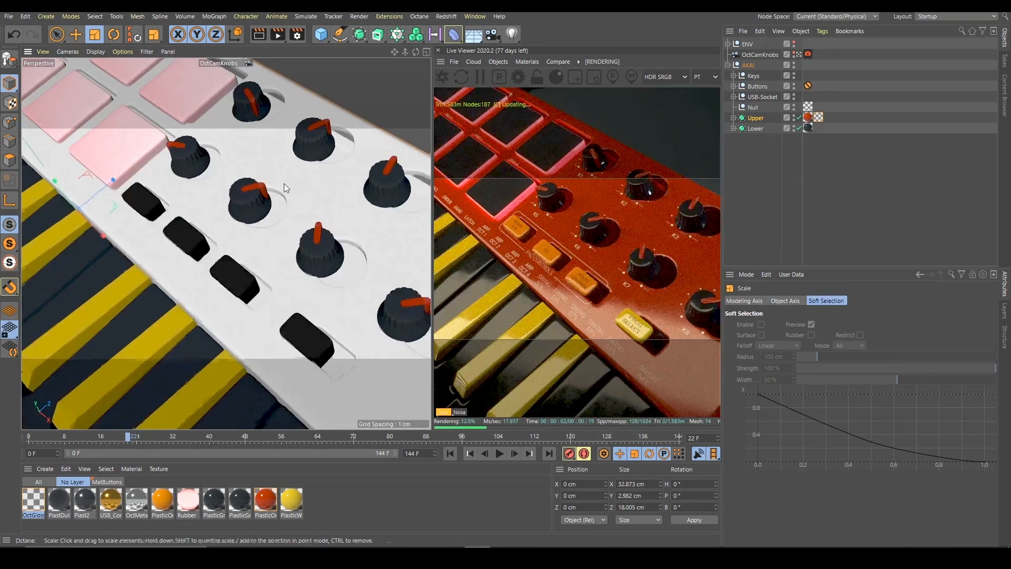
- Undo both size changes made to the Upper object
{"action": "scroll", "coordinate": [268, 186], "scroll_direction": "down", "scroll_amount": 3}
{"action": "key", "text": "ctrl+z"}
{"action": "scroll", "coordinate": [270, 187], "scroll_direction": "up", "scroll_amount": 4}
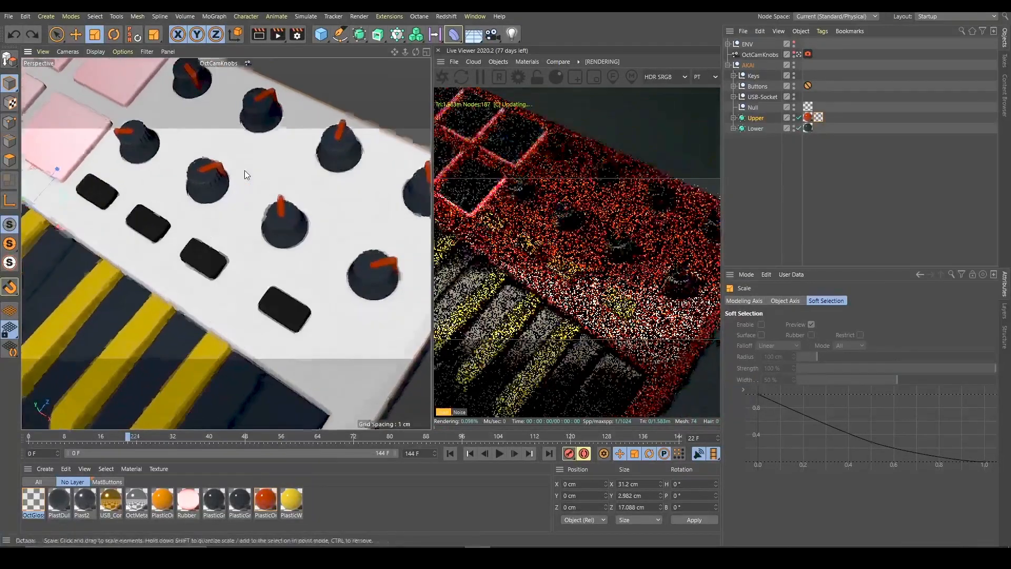
{"action": "key", "text": "ctrl+z"}
{"action": "scroll", "coordinate": [285, 187], "scroll_direction": "down", "scroll_amount": 5}
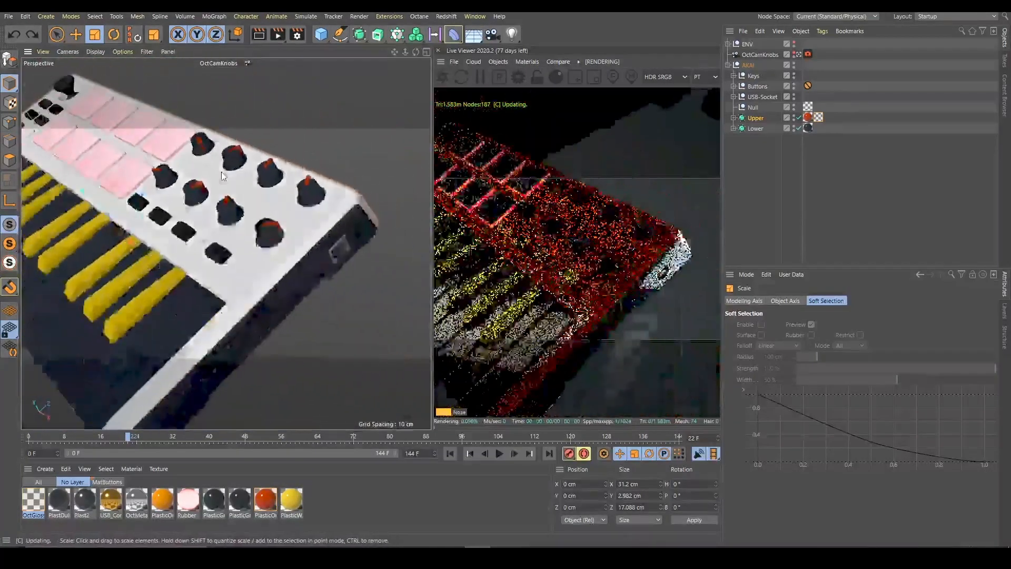
- Scale the label texture projection uniformly in Texture mode to about 9.53 by 15.88 cm, matching the labels to the knobs and buttons
{"action": "left_click", "coordinate": [12, 104]}
{"action": "scroll", "coordinate": [180, 221], "scroll_direction": "up", "scroll_amount": 2}
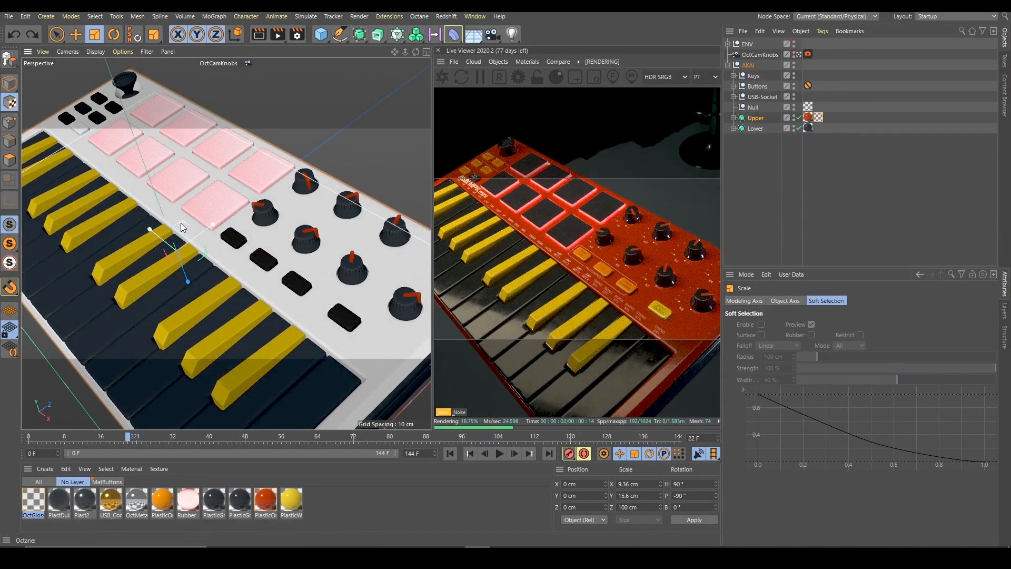
{"action": "scroll", "coordinate": [182, 222], "scroll_direction": "up", "scroll_amount": 4}
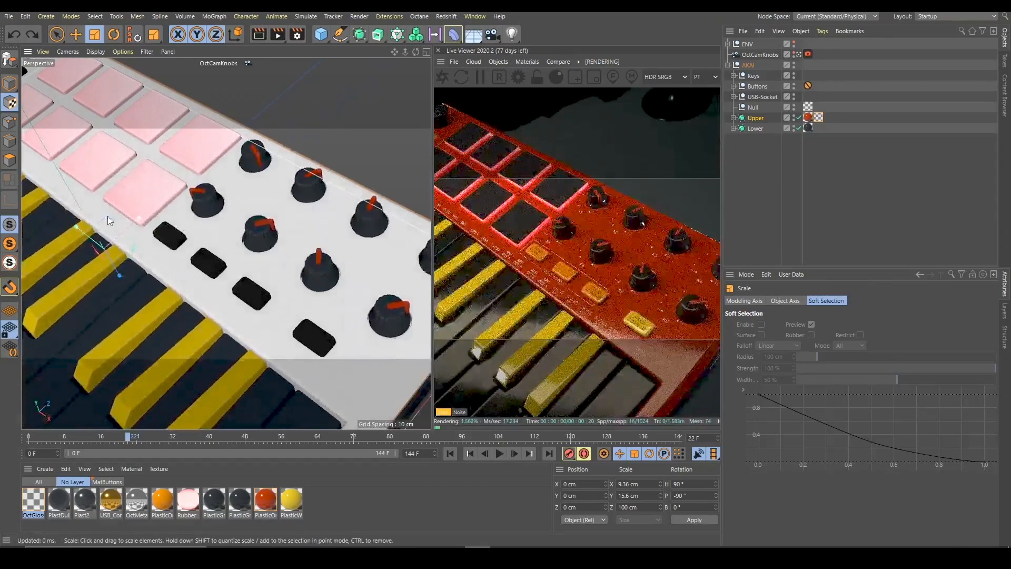
{"action": "mouse_move", "coordinate": [107, 217]}
{"action": "left_mouse_down"}
{"action": "mouse_move", "coordinate": [120, 209]}
{"action": "mouse_move", "coordinate": [100, 222]}
{"action": "left_mouse_up"}
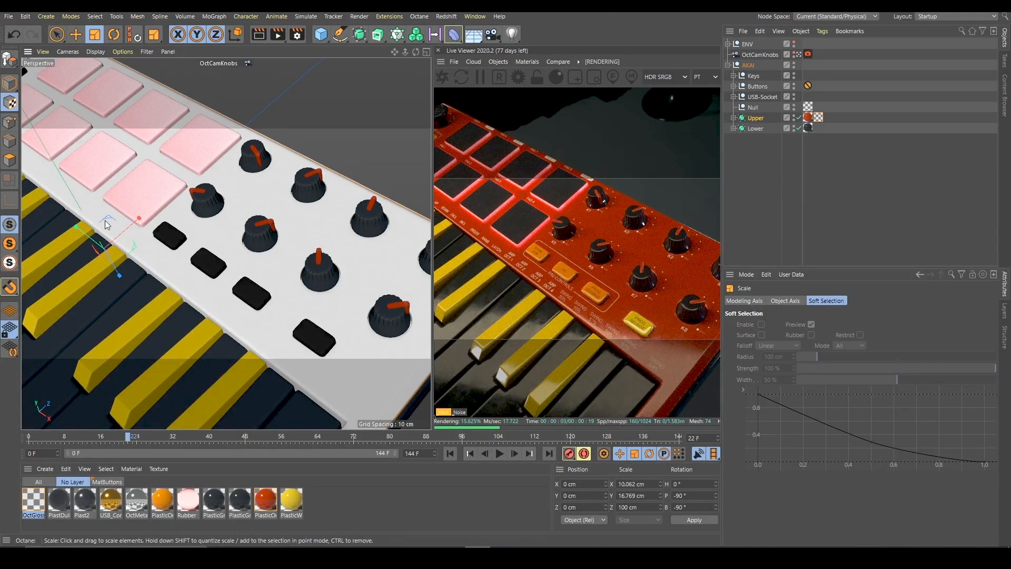
{"action": "left_click_drag", "start_coordinate": [107, 219], "coordinate": [105, 221]}
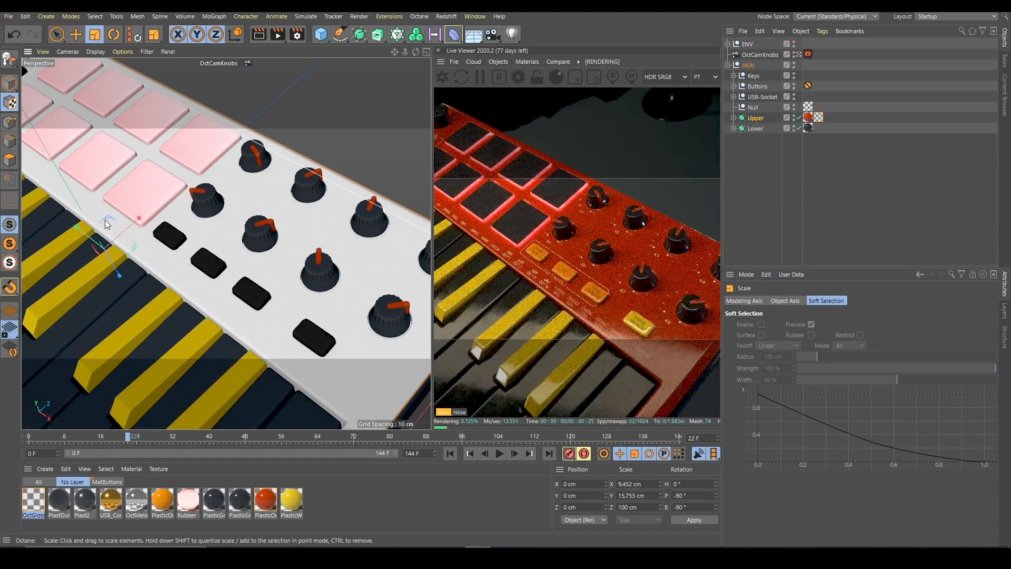
{"action": "left_click_drag", "start_coordinate": [107, 220], "coordinate": [158, 208]}
{"action": "right_click_drag", "start_coordinate": [158, 208], "coordinate": [192, 198], "text": "alt"}
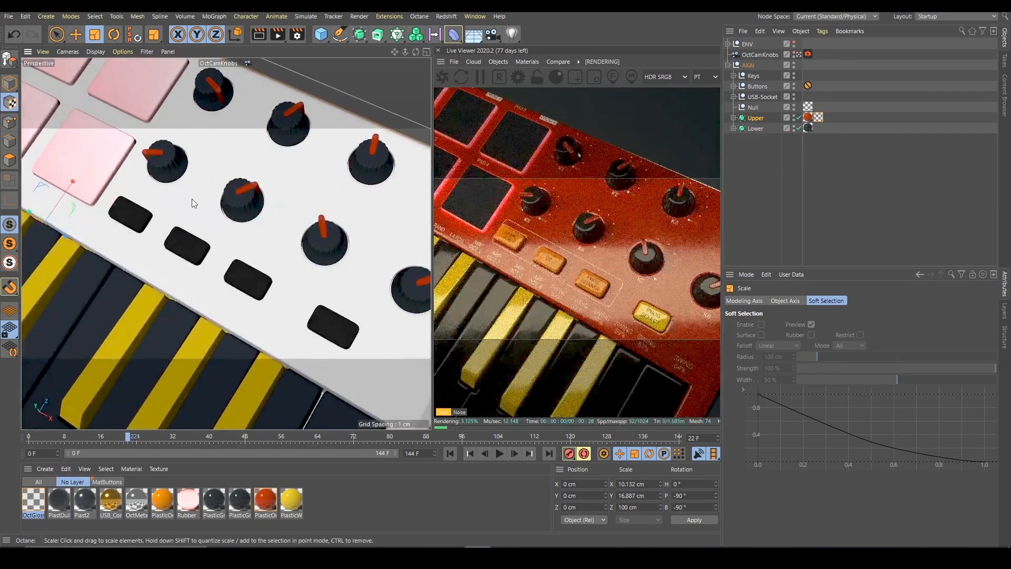
{"action": "scroll", "coordinate": [192, 198], "scroll_direction": "up", "scroll_amount": 1}
{"action": "scroll", "coordinate": [192, 198], "scroll_direction": "up", "scroll_amount": 1}
{"action": "left_click_drag", "start_coordinate": [65, 212], "coordinate": [30, 184], "text": "alt"}
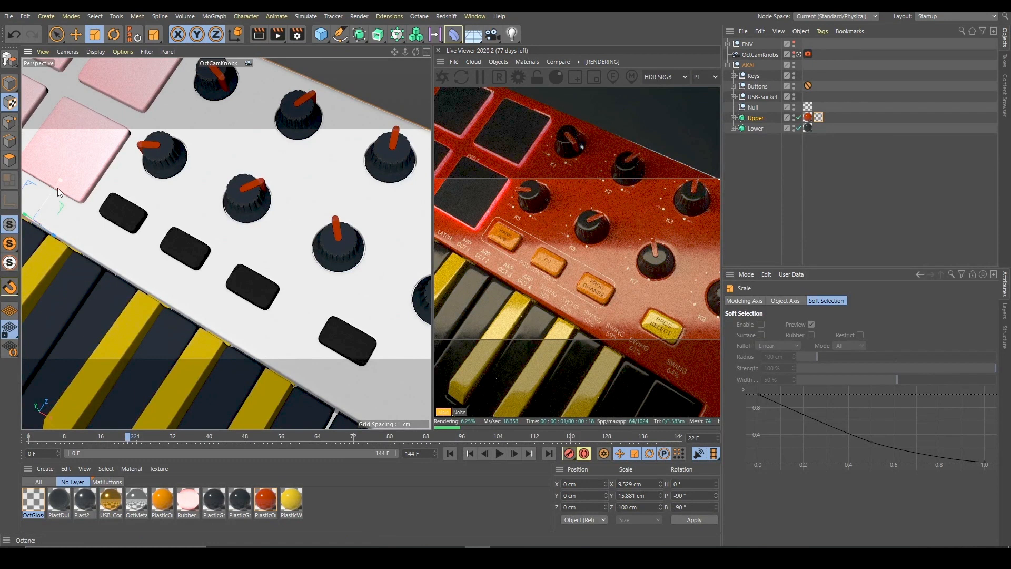
- Set the Upper object's label material tag scale to 9.629 cm in X and 16.521 cm in Y, then deselect it
{"action": "left_click", "coordinate": [818, 117]}
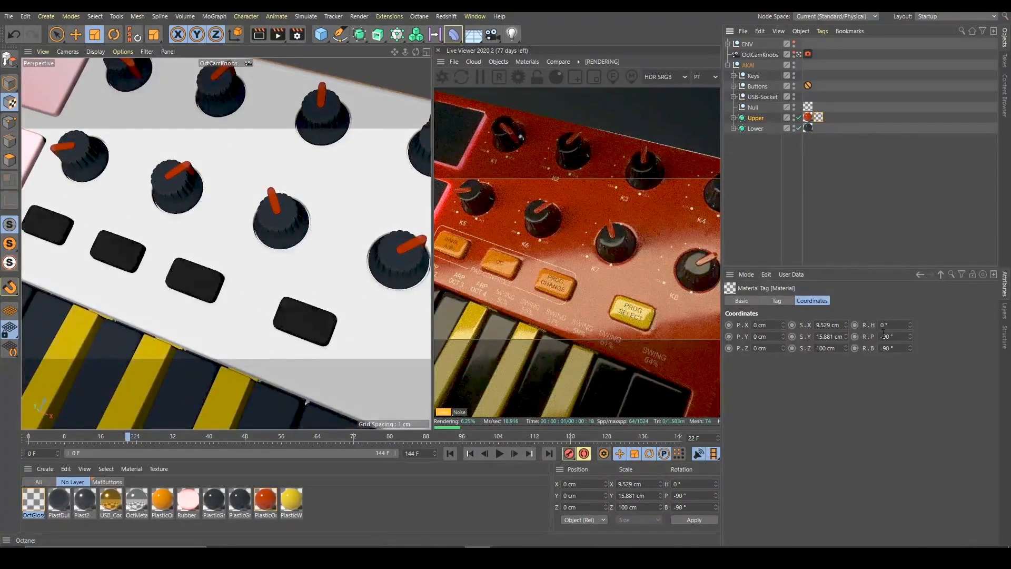
{"action": "left_click_drag", "start_coordinate": [846, 321], "coordinate": [846, 337]}
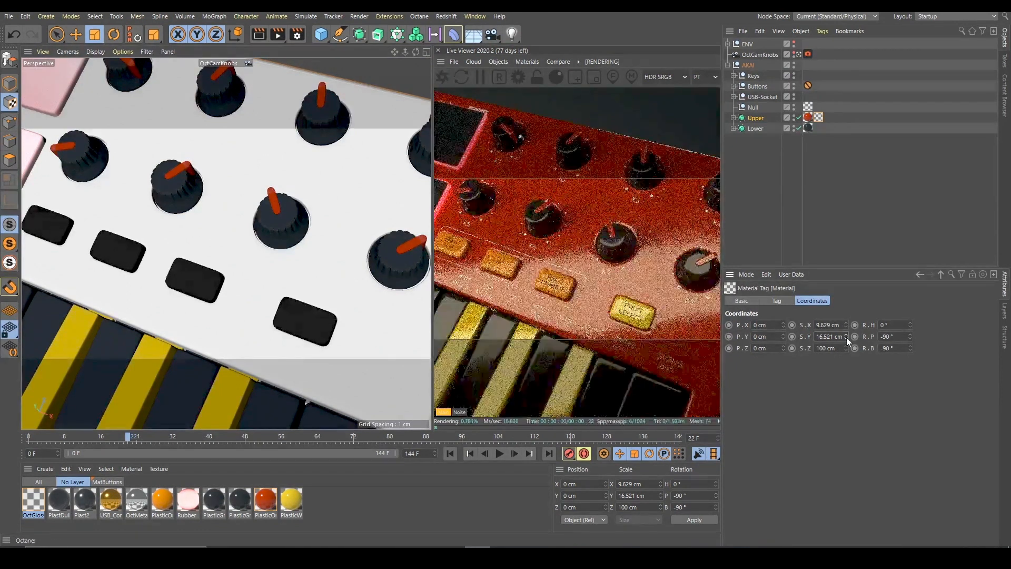
{"action": "left_click_drag", "start_coordinate": [845, 328], "coordinate": [842, 319]}
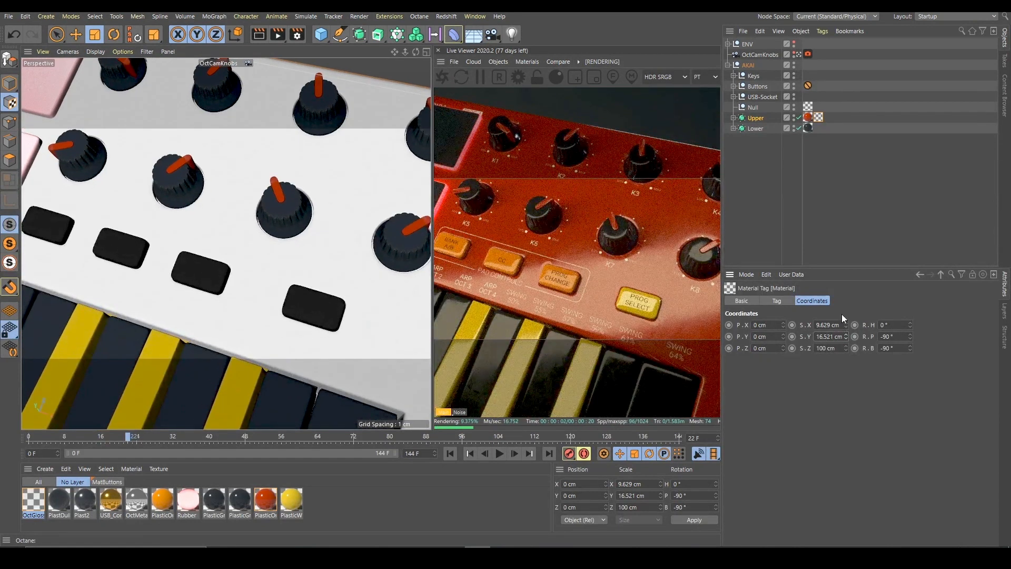
{"action": "left_click", "coordinate": [873, 125]}
{"action": "left_click_drag", "start_coordinate": [701, 262], "coordinate": [659, 289]}
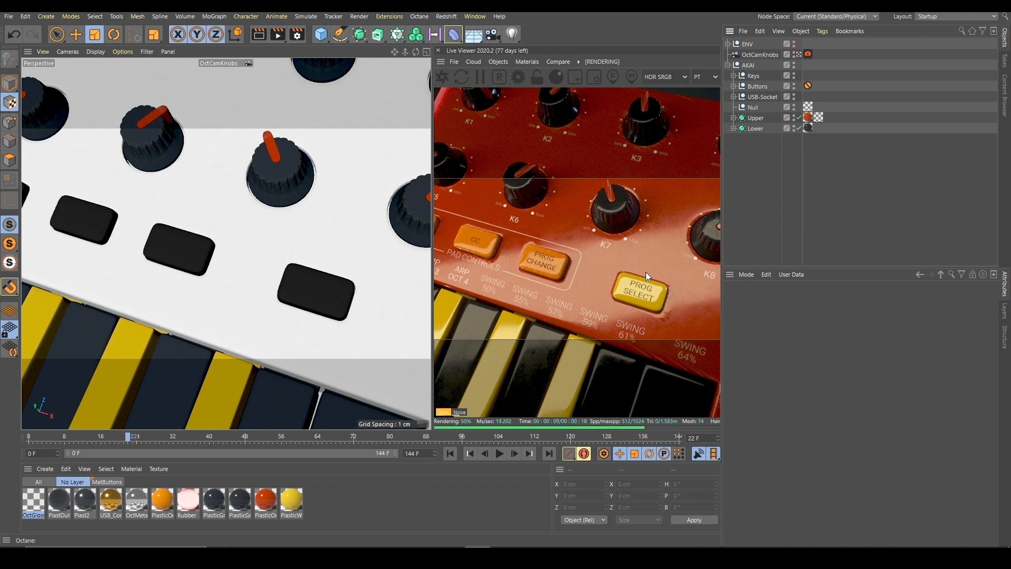
{"action": "right_click_drag", "start_coordinate": [654, 251], "coordinate": [593, 154], "text": "alt"}
{"action": "left_click_drag", "start_coordinate": [593, 153], "coordinate": [592, 148], "text": "alt"}
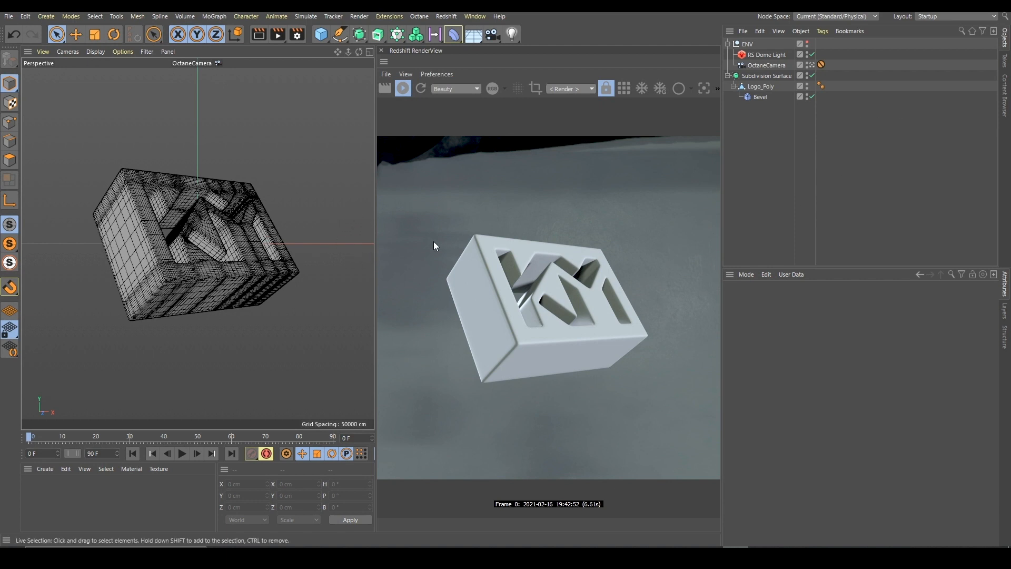
- Create a Redshift Material and apply it to the Subdivision Surface holding the logo
{"action": "left_click_drag", "start_coordinate": [860, 129], "coordinate": [747, 49]}
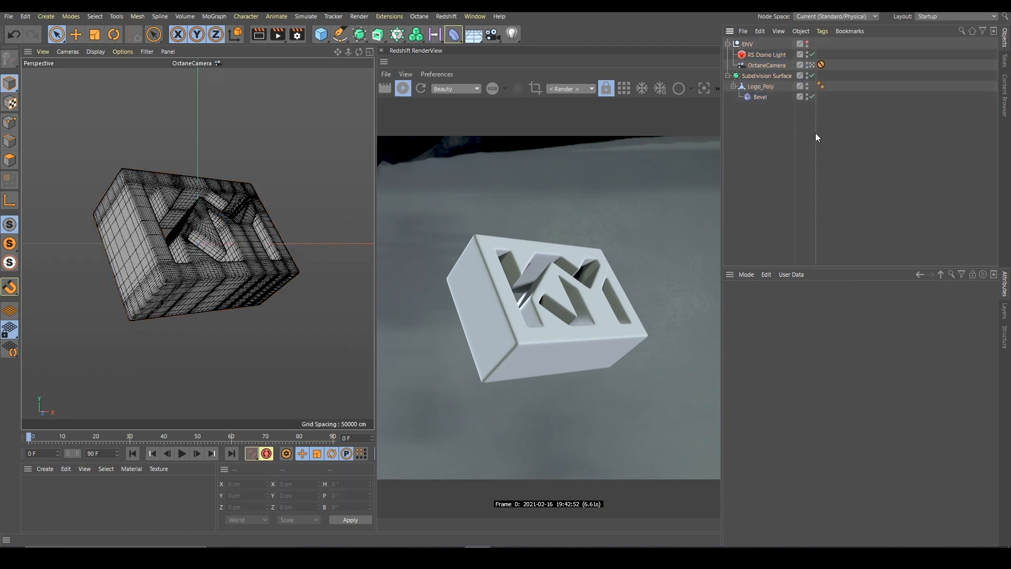
{"action": "left_click", "coordinate": [764, 56]}
{"action": "left_click", "coordinate": [842, 143]}
{"action": "left_click", "coordinate": [447, 16]}
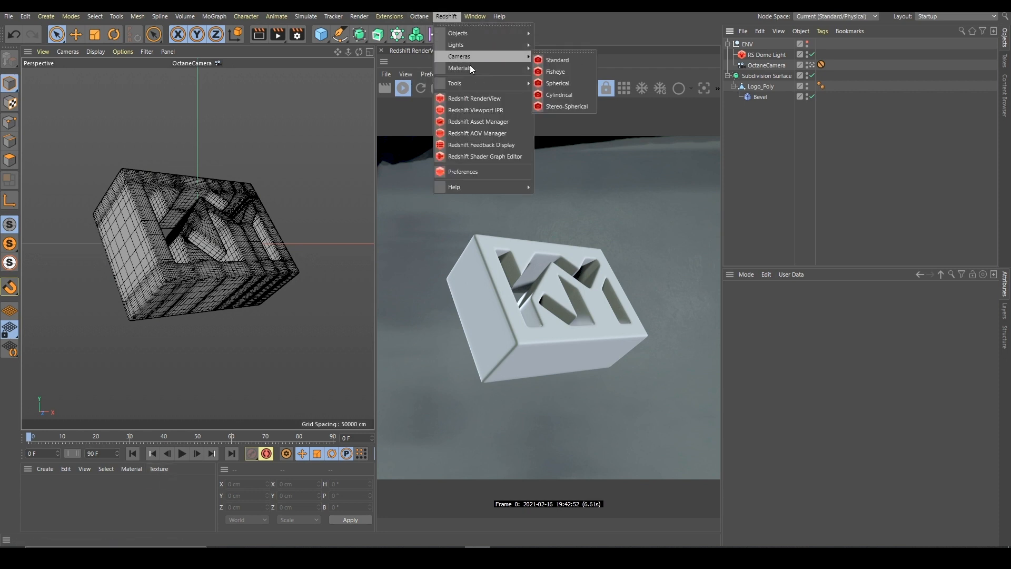
{"action": "mouse_move", "coordinate": [469, 67]}
{"action": "mouse_move", "coordinate": [549, 68]}
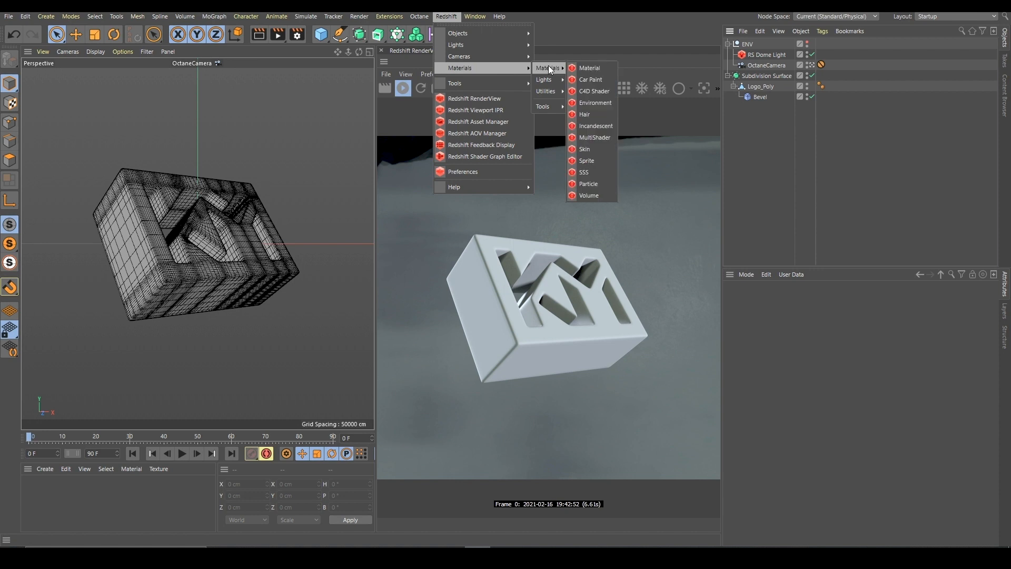
{"action": "left_click", "coordinate": [594, 69]}
{"action": "left_click_drag", "start_coordinate": [36, 492], "coordinate": [768, 77]}
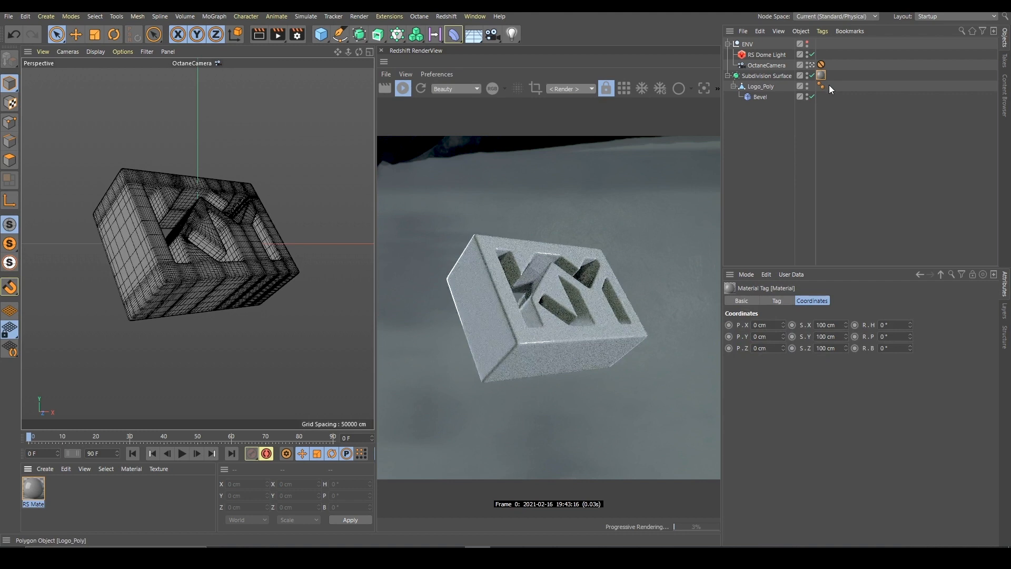
- Open the RS Material's shader graph and set its diffuse color to a saturated yellow
{"action": "double_click", "coordinate": [40, 487]}
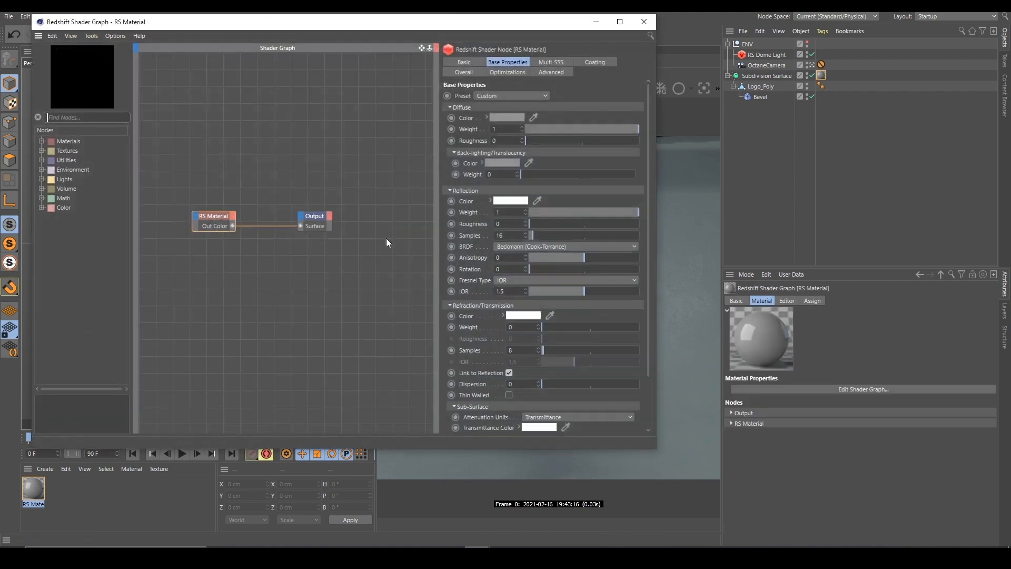
{"action": "left_click", "coordinate": [502, 120]}
{"action": "left_click_drag", "start_coordinate": [501, 118], "coordinate": [459, 118]}
{"action": "left_click", "coordinate": [598, 130]}
{"action": "left_click", "coordinate": [604, 142]}
{"action": "left_click", "coordinate": [491, 159]}
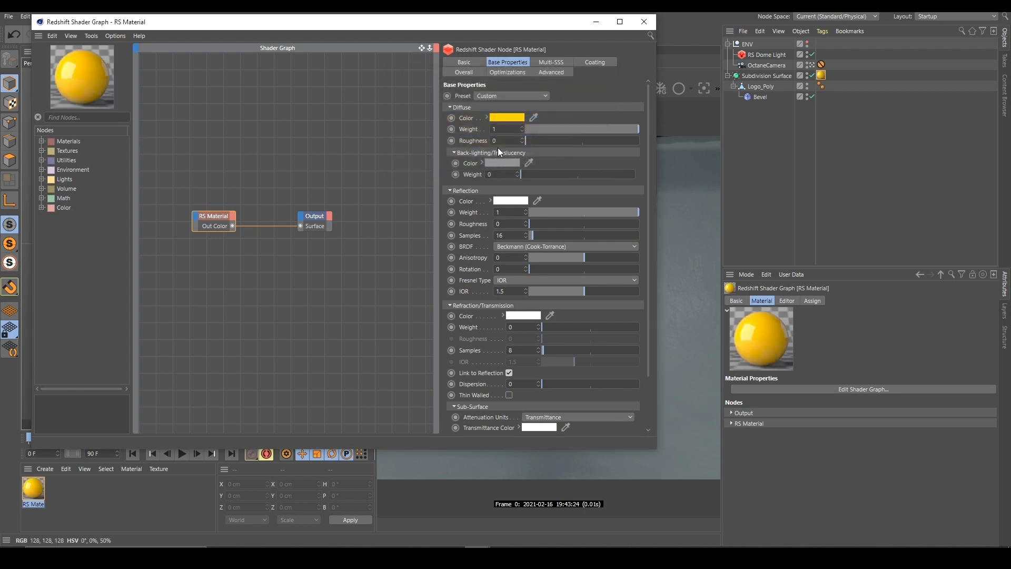
- Add the TexturesCom_Fabric_Tweed5_1K_albedo image to the shader graph without copying it to the project location
{"action": "left_click_drag", "start_coordinate": [493, 26], "coordinate": [544, 84]}
{"action": "left_click_drag", "start_coordinate": [721, 509], "coordinate": [635, 462]}
{"action": "left_click_drag", "start_coordinate": [372, 288], "coordinate": [266, 272]}
{"action": "left_click", "coordinate": [305, 383]}
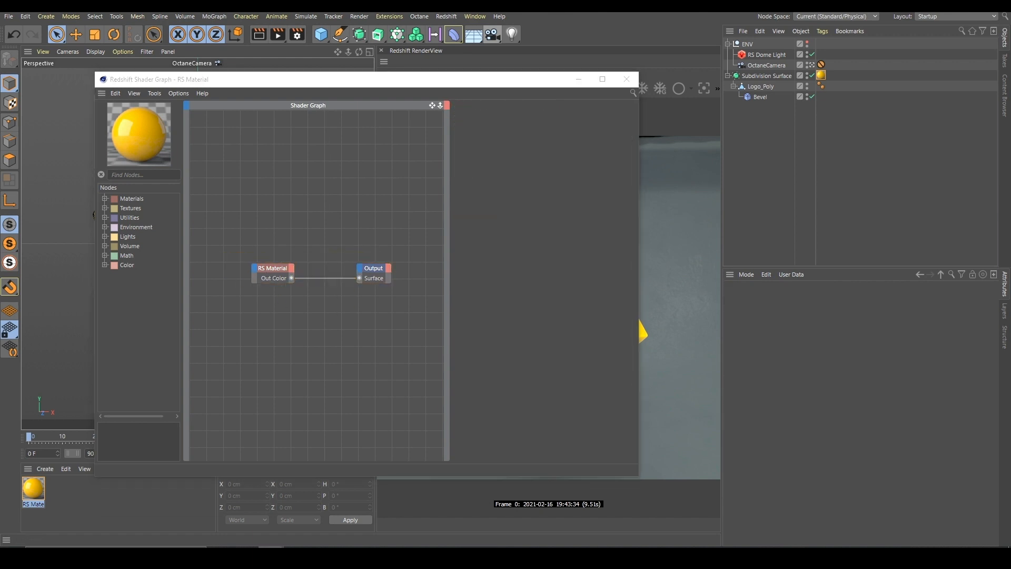
{"action": "left_click_drag", "start_coordinate": [485, 221], "coordinate": [273, 206]}
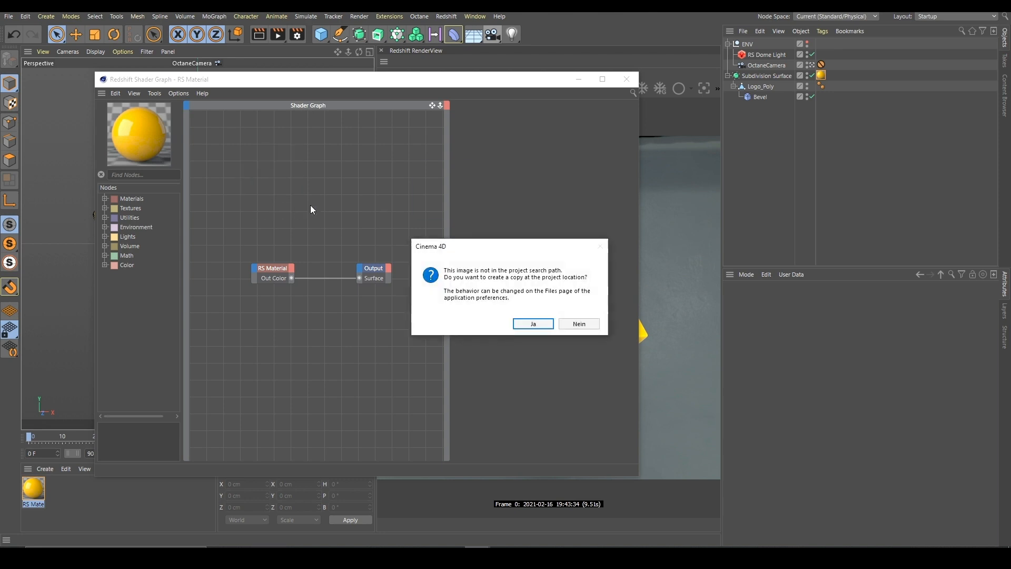
{"action": "left_click", "coordinate": [578, 324]}
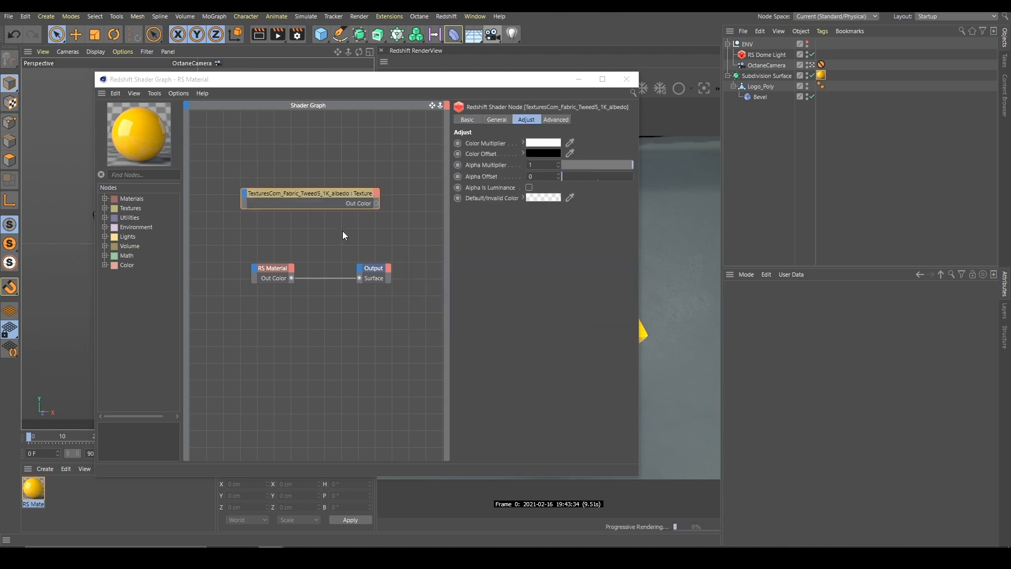
- Arrange the graph so the tweed albedo texture node sits in line before the RS Material and Output nodes
{"action": "left_click_drag", "start_coordinate": [323, 196], "coordinate": [191, 254]}
{"action": "key", "text": "ctrl+z"}
{"action": "left_click_drag", "start_coordinate": [344, 195], "coordinate": [214, 242]}
{"action": "left_click_drag", "start_coordinate": [373, 238], "coordinate": [320, 250]}
{"action": "left_click", "coordinate": [321, 218]}
{"action": "left_click_drag", "start_coordinate": [229, 241], "coordinate": [229, 245]}
{"action": "left_click", "coordinate": [262, 222]}
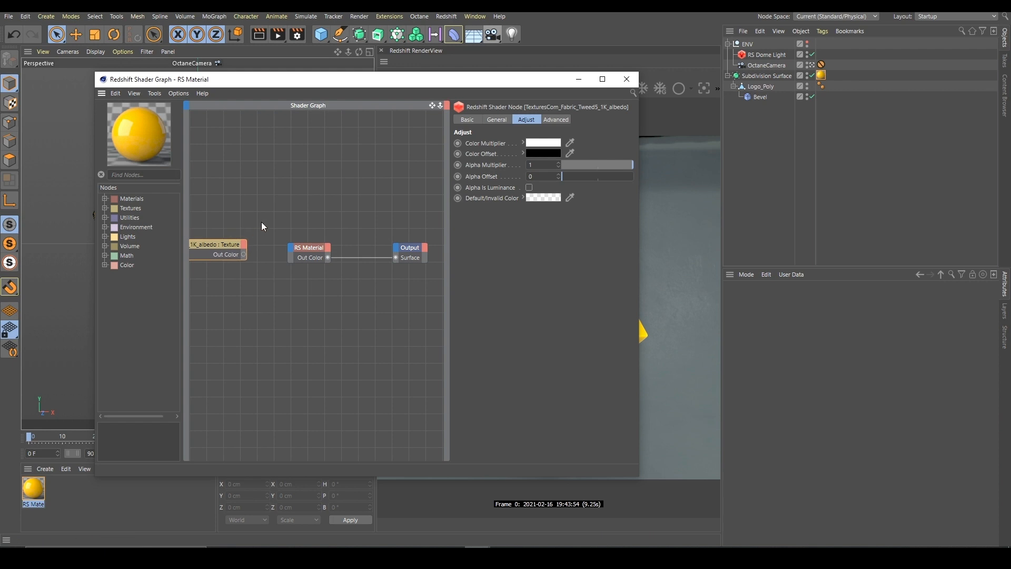
- Connect the albedo texture's Out Color to the RS Material's Diffuse Color input and check the render
{"action": "left_click", "coordinate": [300, 251]}
{"action": "mouse_move", "coordinate": [332, 257]}
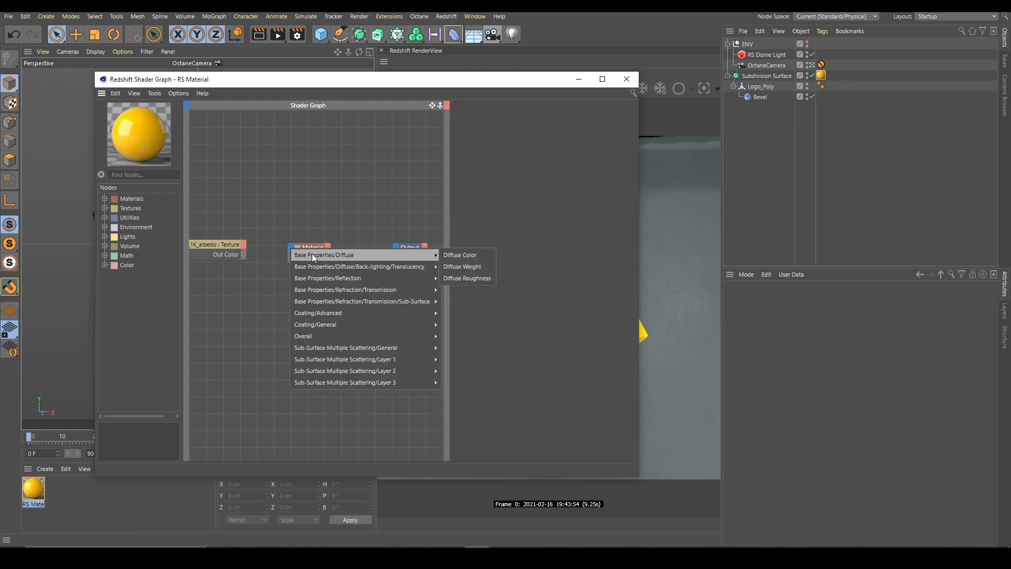
{"action": "left_click", "coordinate": [459, 255]}
{"action": "left_click_drag", "start_coordinate": [246, 254], "coordinate": [291, 257]}
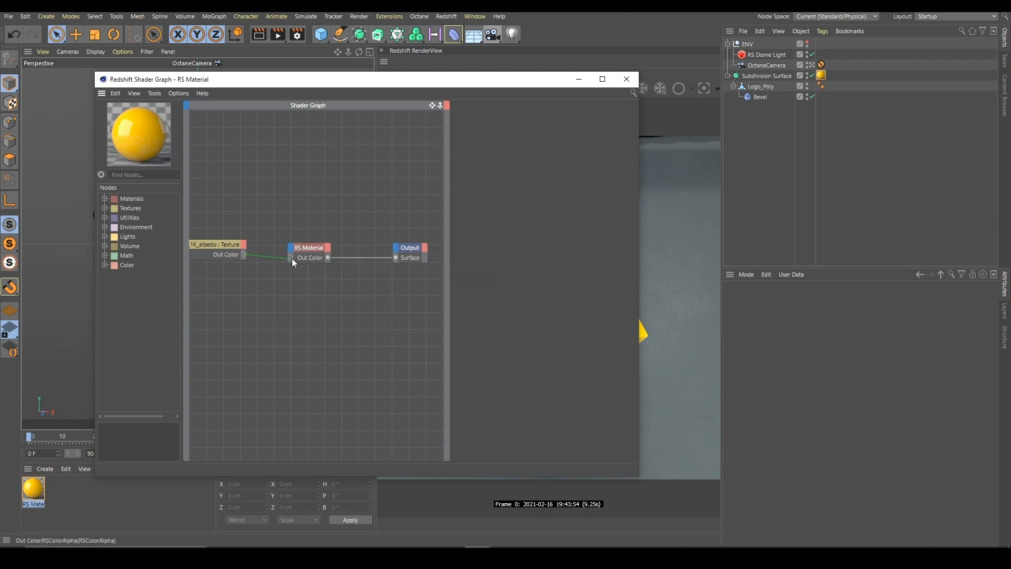
{"action": "left_click_drag", "start_coordinate": [421, 82], "coordinate": [206, 97]}
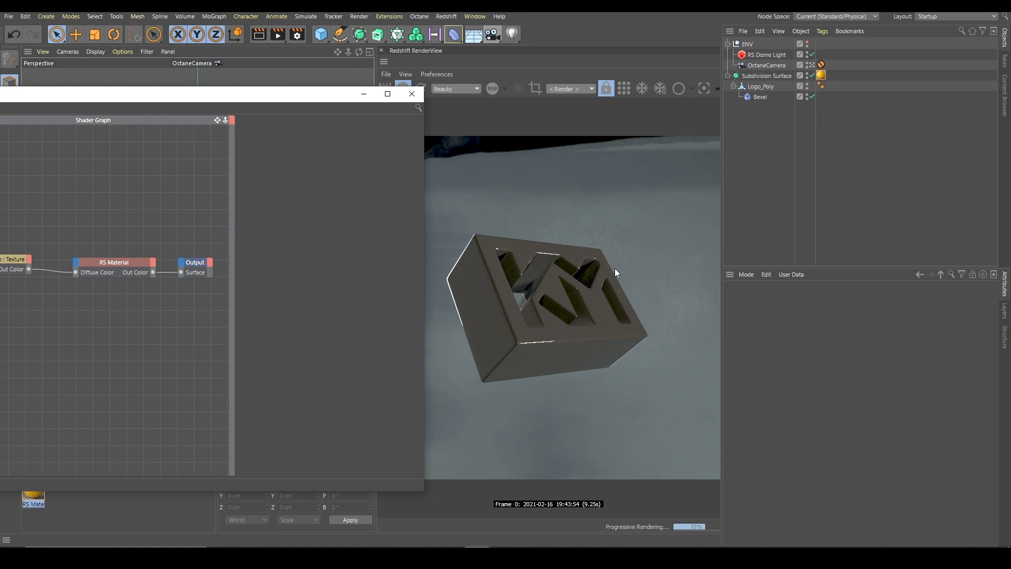
- Find the TriPlanar utility node and add it to the shader graph above the texture connection
{"action": "left_click_drag", "start_coordinate": [223, 108], "coordinate": [496, 74]}
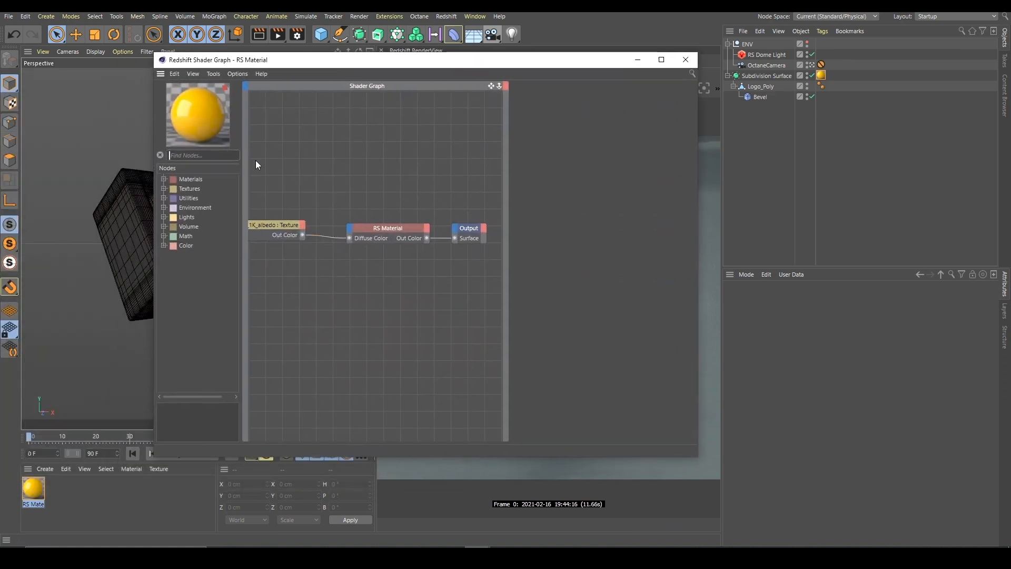
{"action": "type", "text": "tripl"}
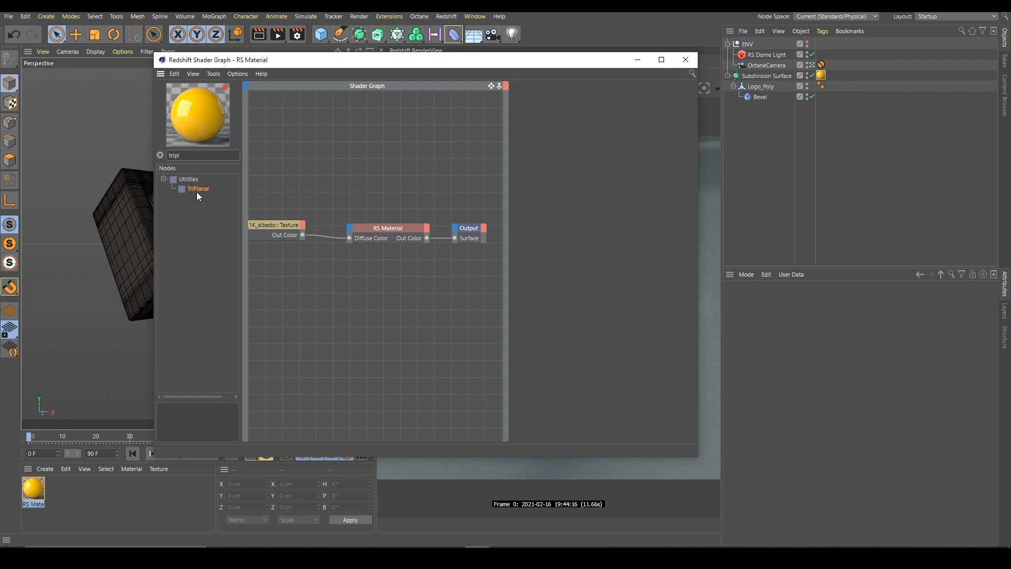
{"action": "left_click_drag", "start_coordinate": [198, 192], "coordinate": [332, 191]}
{"action": "left_click", "coordinate": [267, 227]}
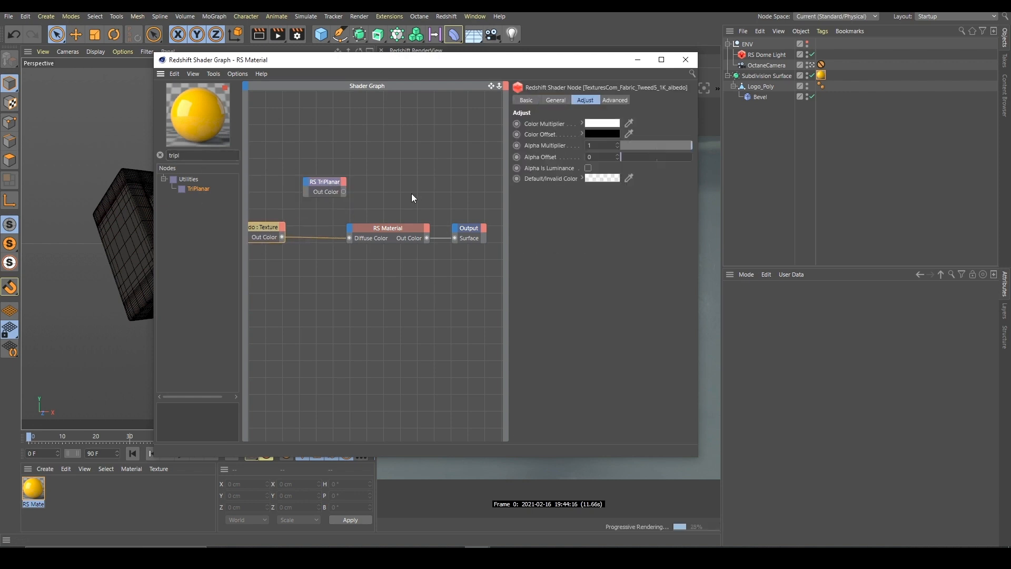
- Widen the shader graph and space out its nodes so RS TriPlanar fits between the texture and RS Material
{"action": "left_click_drag", "start_coordinate": [698, 270], "coordinate": [918, 271]}
{"action": "left_click_drag", "start_coordinate": [586, 165], "coordinate": [478, 264]}
{"action": "left_click_drag", "start_coordinate": [478, 229], "coordinate": [540, 232]}
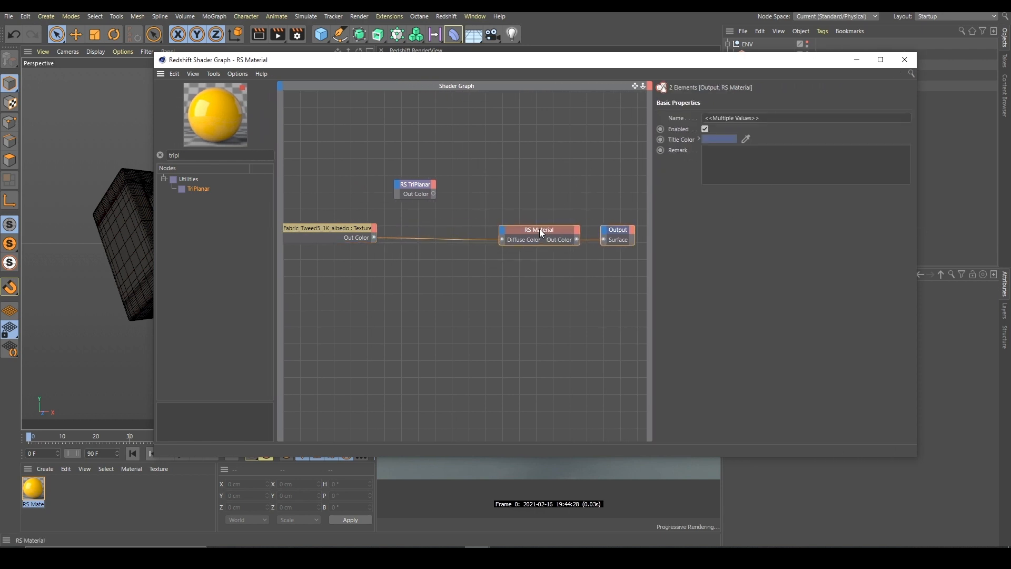
{"action": "left_click", "coordinate": [321, 224]}
{"action": "left_click_drag", "start_coordinate": [406, 187], "coordinate": [425, 209]}
{"action": "left_click", "coordinate": [390, 189]}
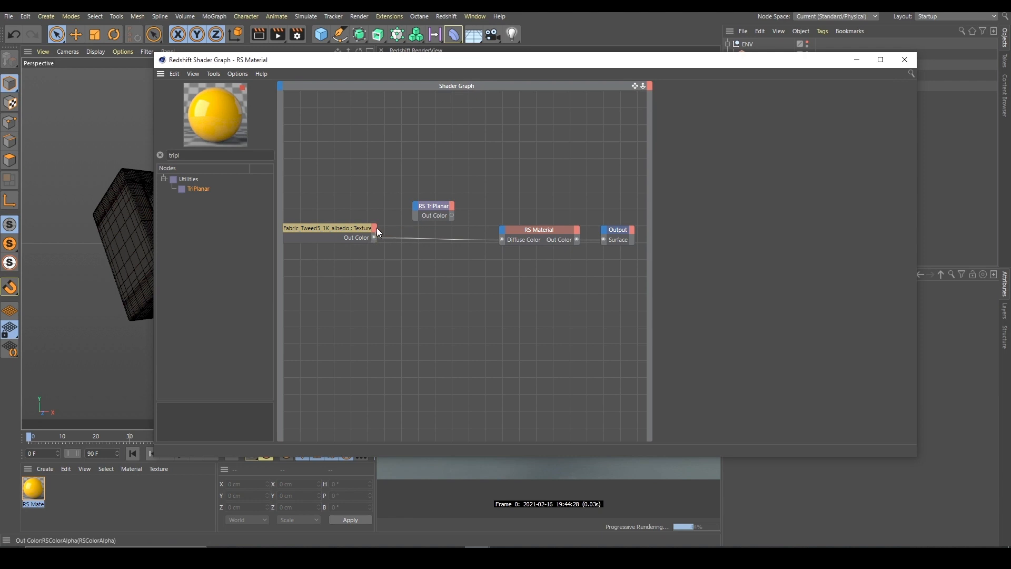
- Route the albedo texture into RS TriPlanar's Image X and its Out Color into the RS Material's Diffuse Color
{"action": "left_click_drag", "start_coordinate": [416, 210], "coordinate": [416, 207]}
{"action": "mouse_move", "coordinate": [440, 224]}
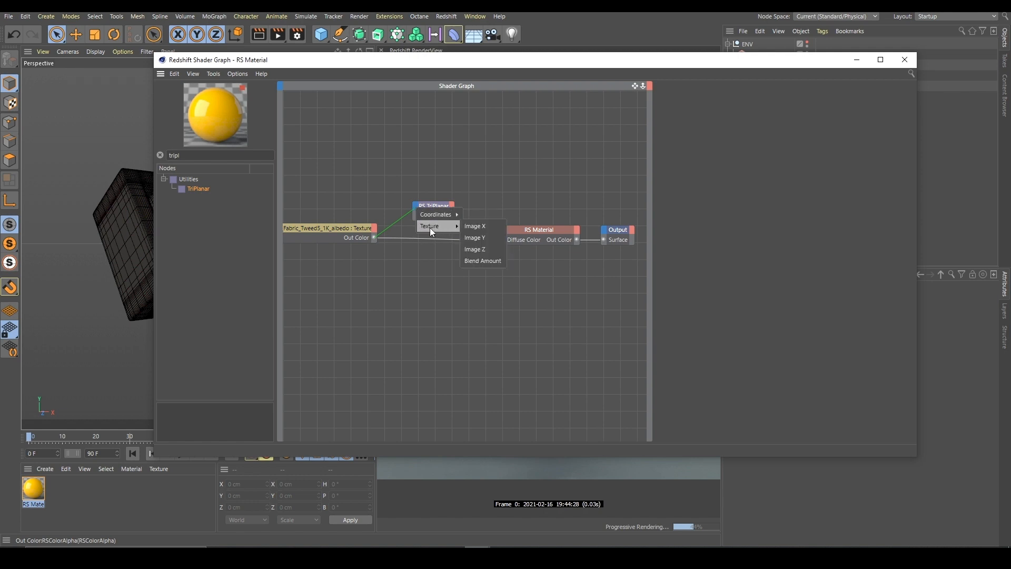
{"action": "left_click", "coordinate": [477, 228]}
{"action": "left_click", "coordinate": [451, 205]}
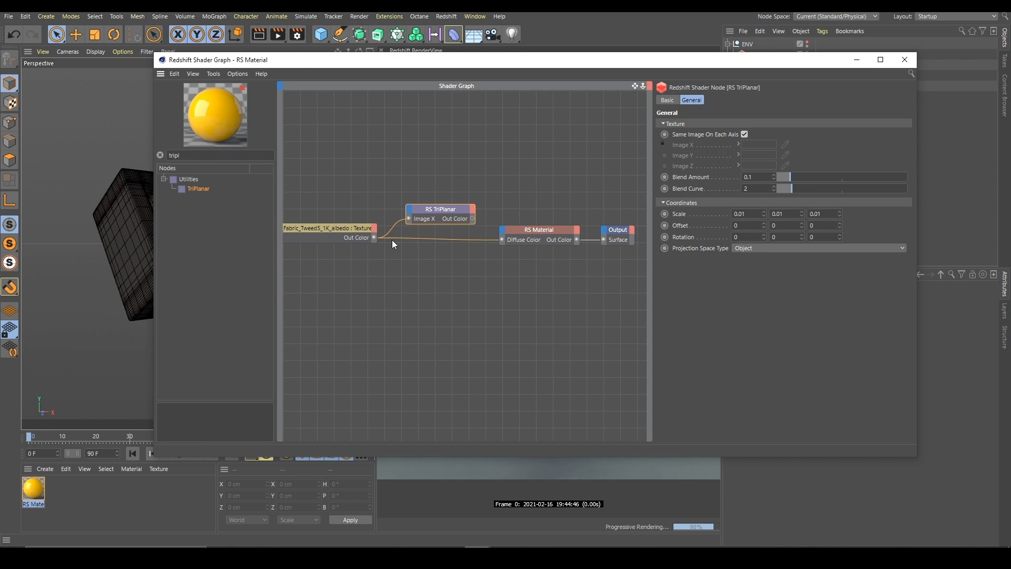
{"action": "left_click_drag", "start_coordinate": [459, 209], "coordinate": [502, 239]}
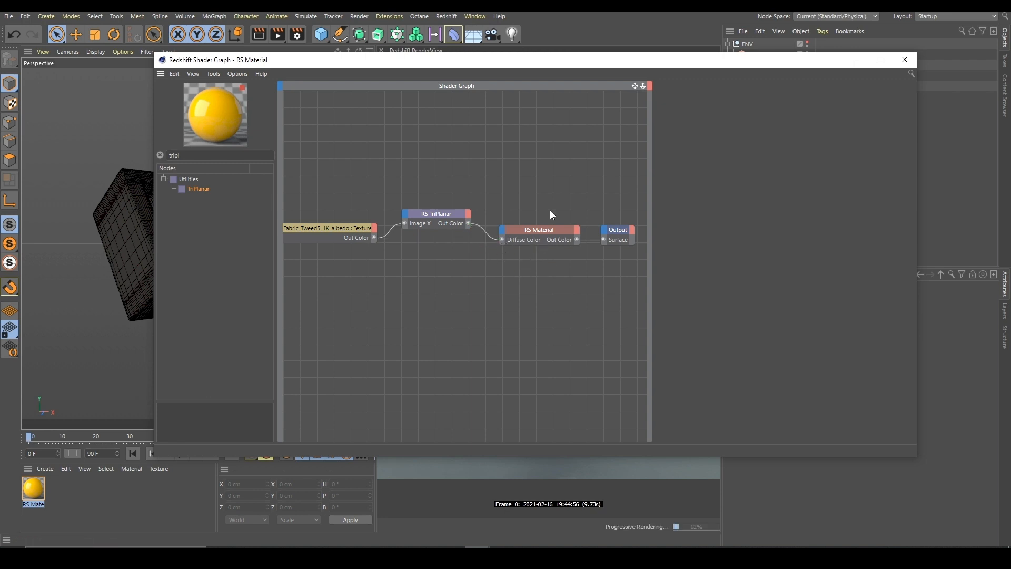
- Reposition the shader graph window beside the render and display the full RS TriPlanar settings
{"action": "left_click_drag", "start_coordinate": [568, 60], "coordinate": [316, 344]}
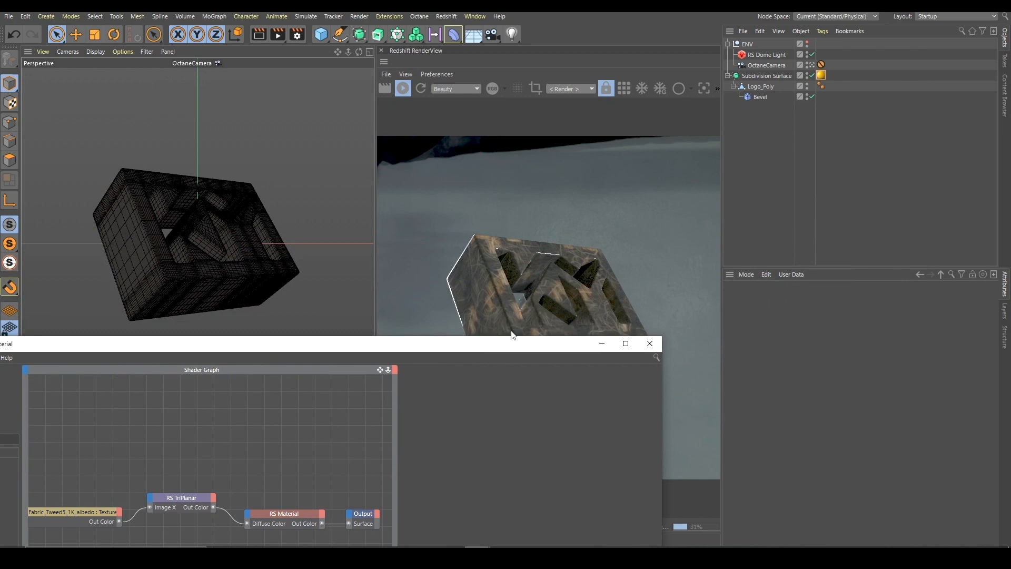
{"action": "left_click_drag", "start_coordinate": [505, 346], "coordinate": [291, 47]}
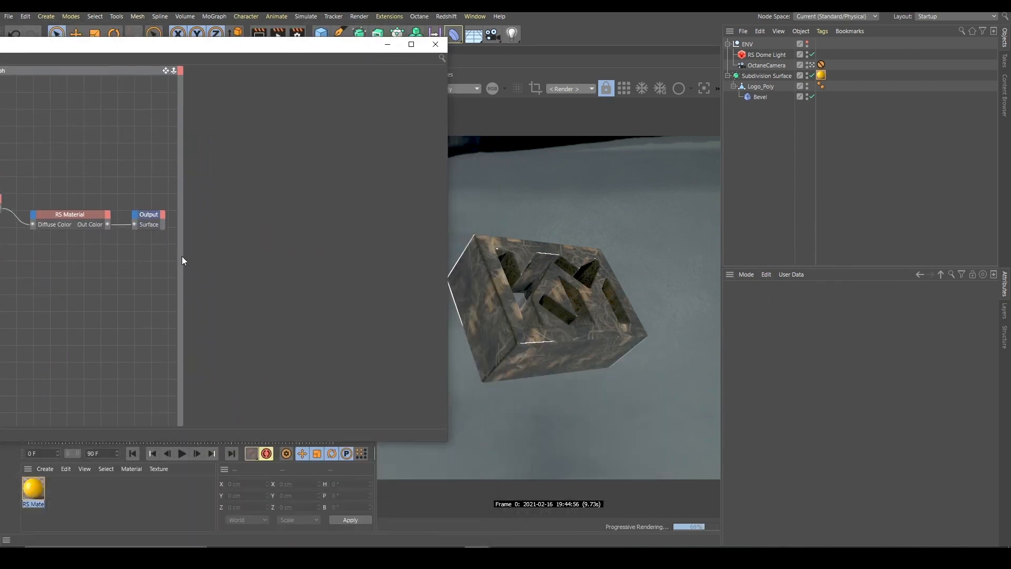
{"action": "left_click_drag", "start_coordinate": [185, 255], "coordinate": [277, 247]}
{"action": "left_click_drag", "start_coordinate": [450, 182], "coordinate": [360, 189]}
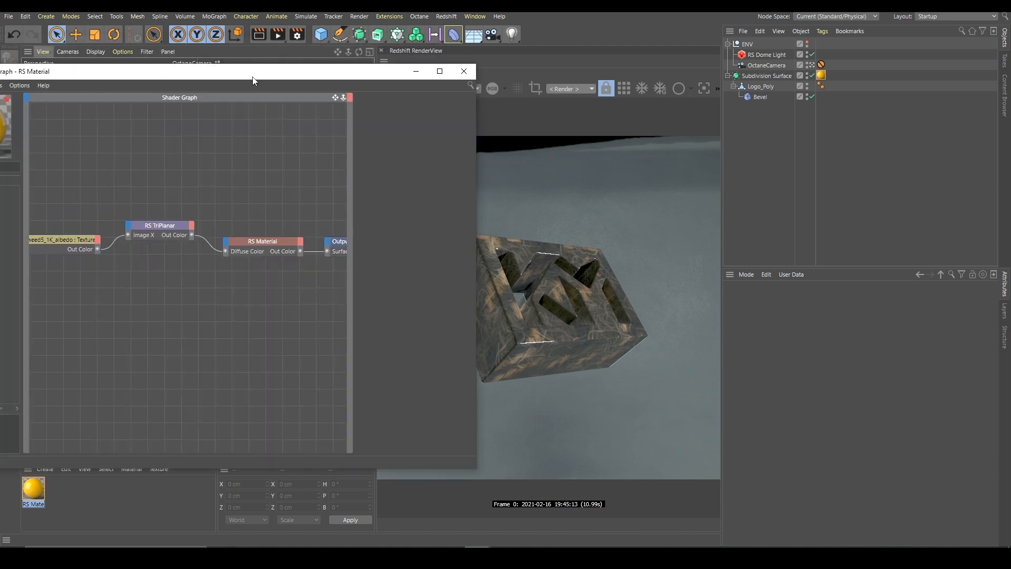
{"action": "left_click_drag", "start_coordinate": [250, 71], "coordinate": [242, 47]}
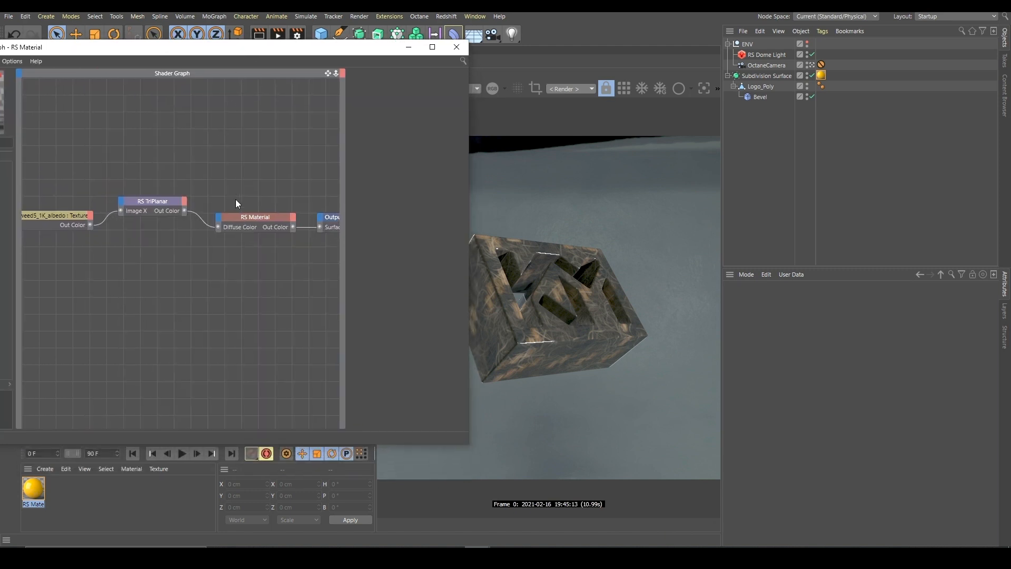
{"action": "left_click", "coordinate": [165, 201]}
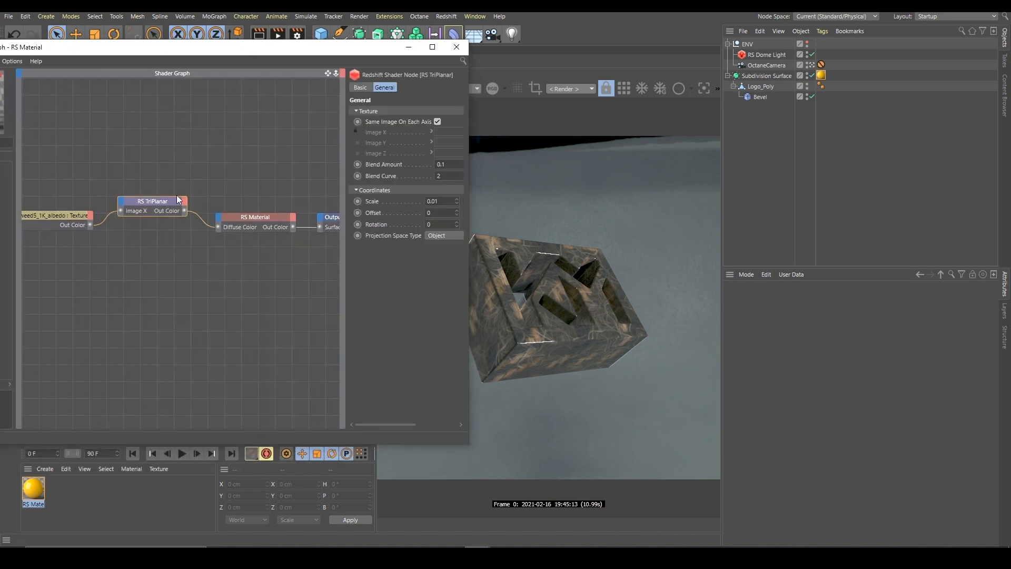
{"action": "left_click_drag", "start_coordinate": [346, 261], "coordinate": [267, 261]}
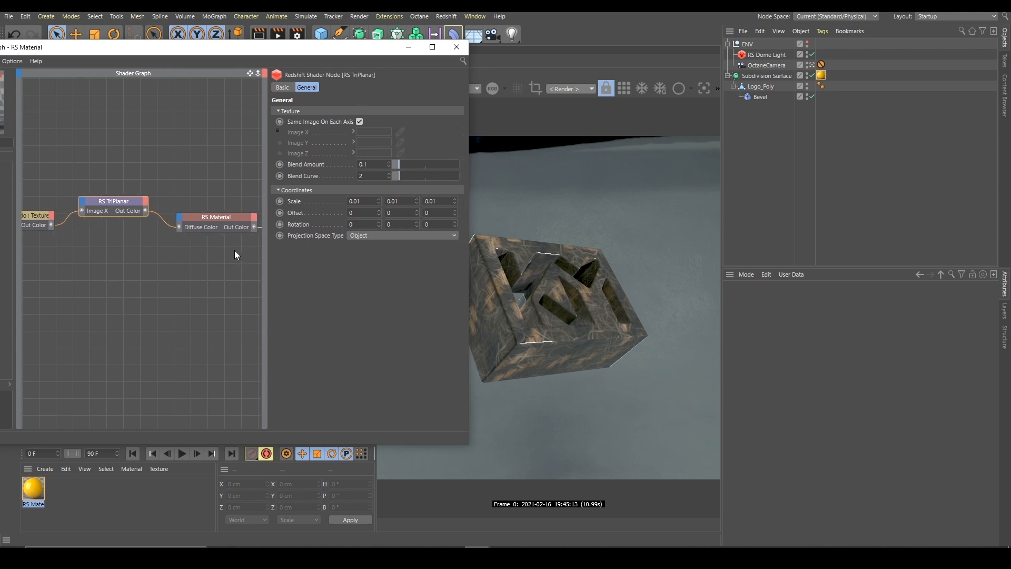
- Set the RS TriPlanar coordinate scale to 0.1 on all three axes and check the tweed pattern in the render
{"action": "left_click", "coordinate": [371, 201]}
{"action": "left_click", "coordinate": [402, 201]}
{"action": "left_click", "coordinate": [365, 201]}
{"action": "key", "text": "BackSpace"}
{"action": "type", "text": "0.1"}
{"action": "key", "text": "Tab"}
{"action": "type", "text": "0.1"}
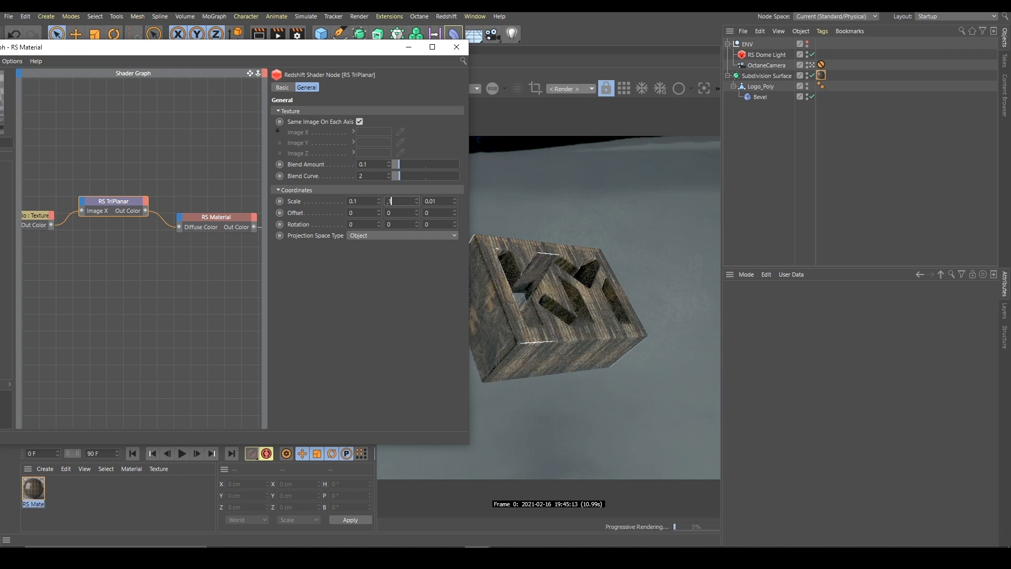
{"action": "key", "text": "Tab"}
{"action": "key", "text": "BackSpace"}
{"action": "type", "text": "0.1"}
{"action": "key", "text": "Return"}
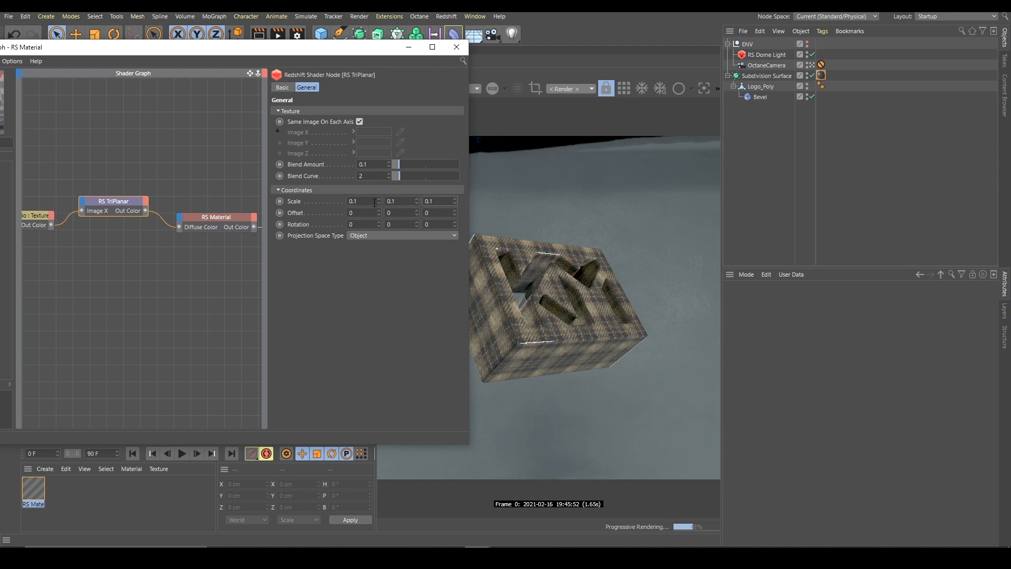
{"action": "left_click_drag", "start_coordinate": [334, 52], "coordinate": [286, 78]}
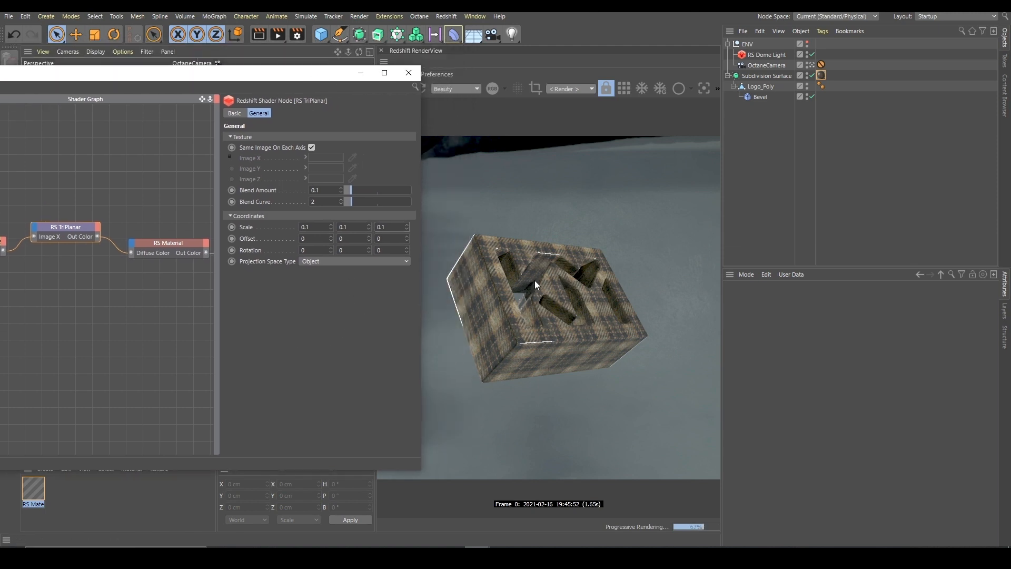
- Shift the shader graph window slightly and set the RS TriPlanar projection space type to World
{"action": "left_click", "coordinate": [348, 226]}
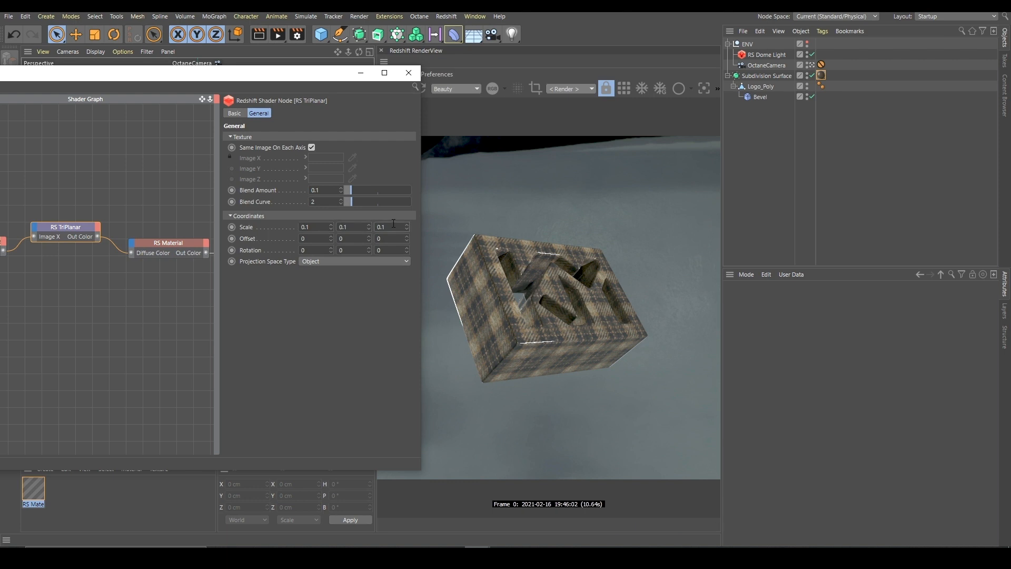
{"action": "left_click", "coordinate": [316, 239]}
{"action": "left_click_drag", "start_coordinate": [310, 77], "coordinate": [333, 72]}
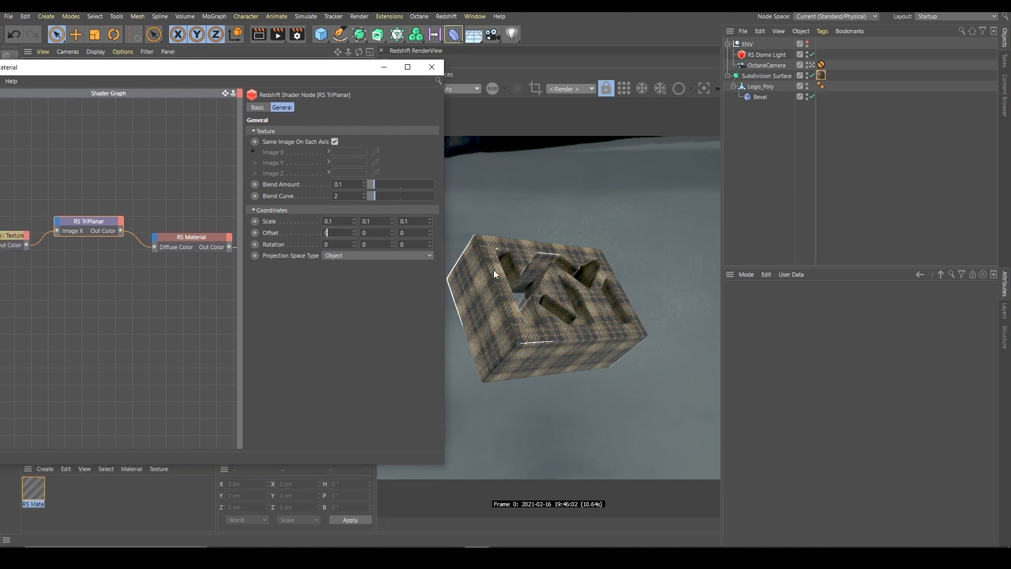
{"action": "left_click", "coordinate": [332, 223]}
{"action": "left_click", "coordinate": [350, 254]}
{"action": "left_click", "coordinate": [342, 271]}
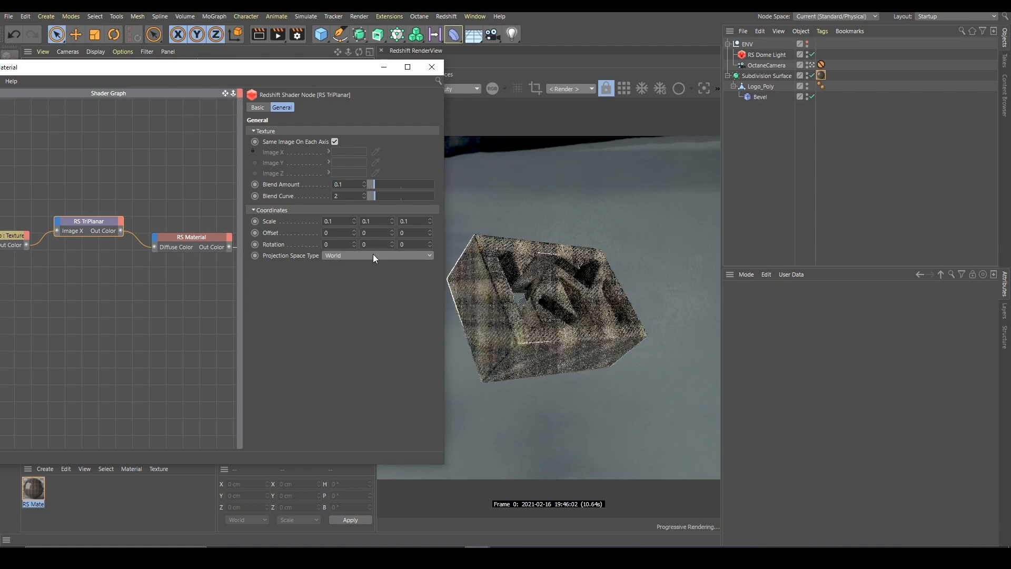
- Test the World projection by varying the Subdivision Surface's heading rotation between 23° and 55°, then return it to 40°
{"action": "left_click", "coordinate": [763, 75]}
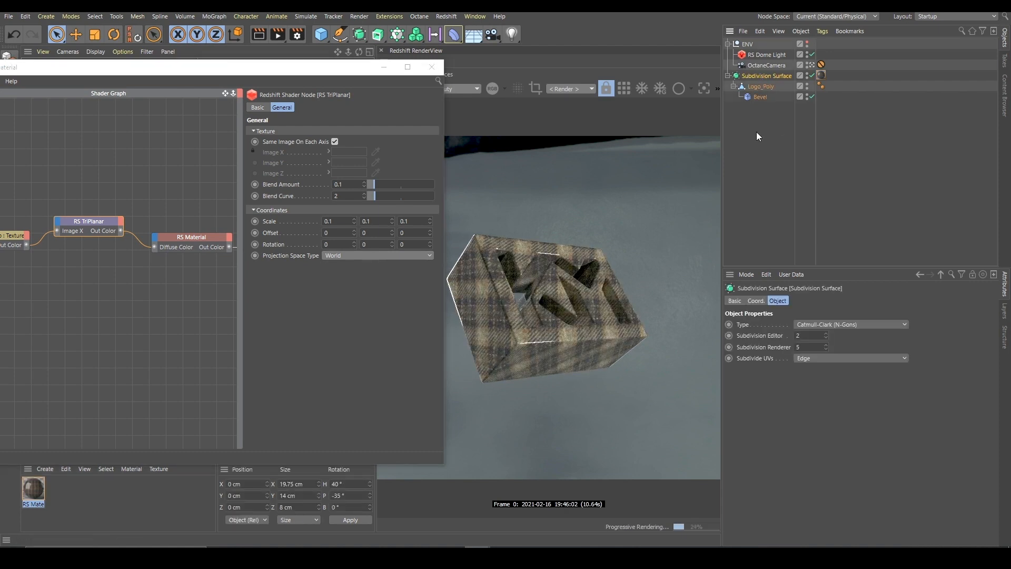
{"action": "left_click", "coordinate": [756, 300]}
{"action": "left_click", "coordinate": [902, 325]}
{"action": "scroll", "coordinate": [901, 325], "scroll_direction": "up", "scroll_amount": 10}
{"action": "scroll", "coordinate": [902, 326], "scroll_direction": "down", "scroll_amount": 7}
{"action": "scroll", "coordinate": [903, 326], "scroll_direction": "down", "scroll_amount": 20}
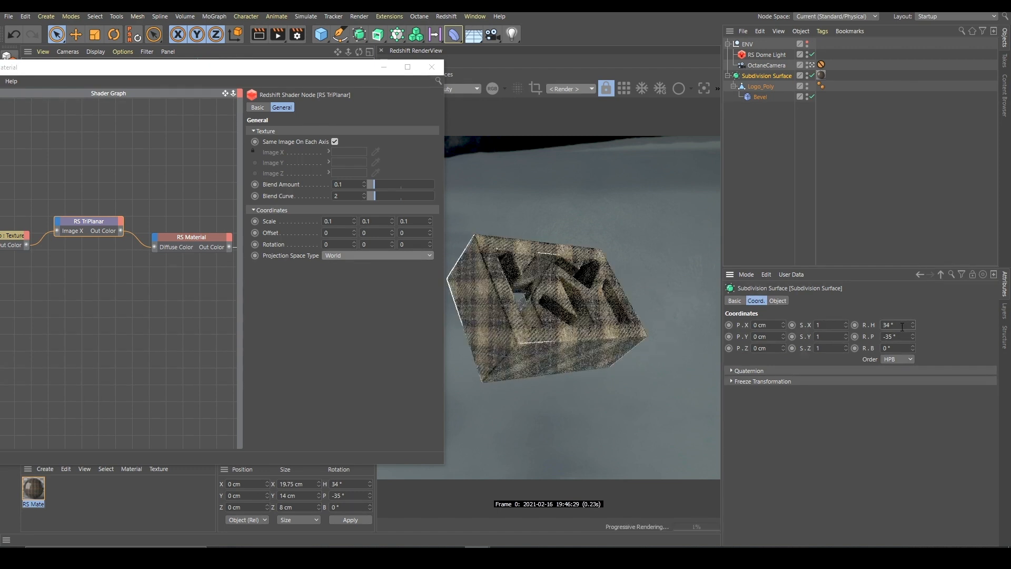
{"action": "scroll", "coordinate": [902, 326], "scroll_direction": "up", "scroll_amount": 20}
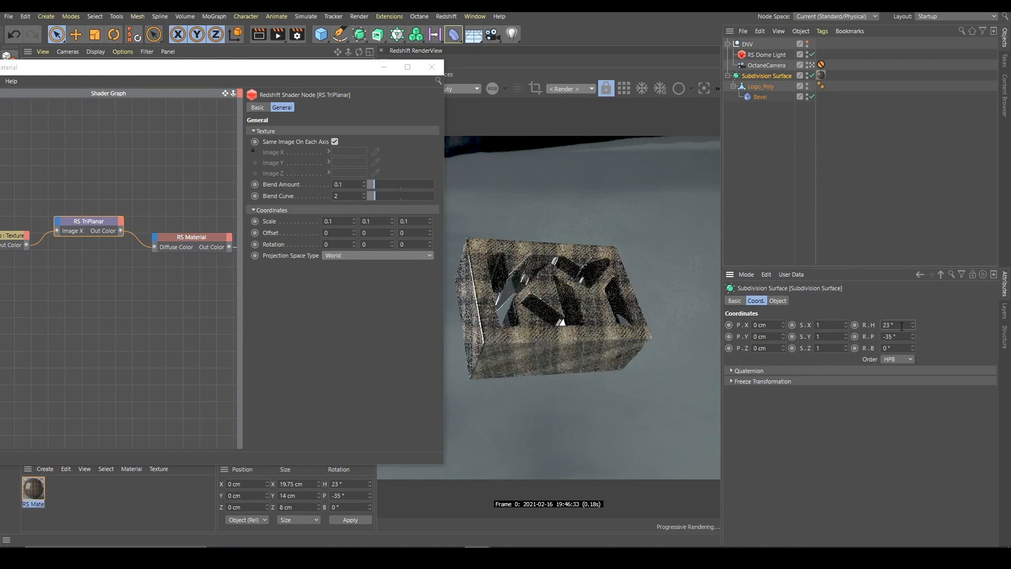
{"action": "scroll", "coordinate": [902, 326], "scroll_direction": "up", "scroll_amount": 9}
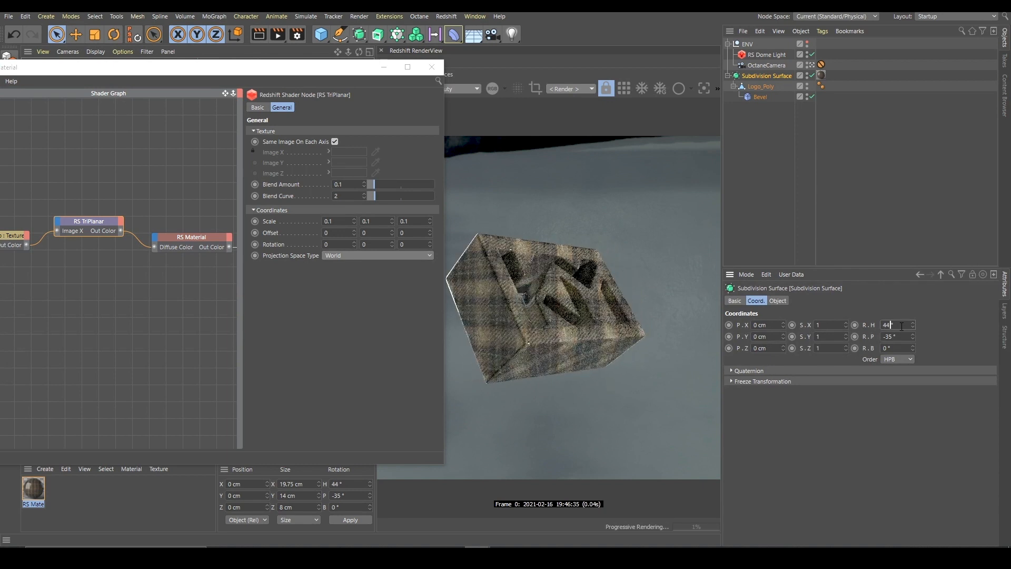
{"action": "scroll", "coordinate": [902, 326], "scroll_direction": "down", "scroll_amount": 8}
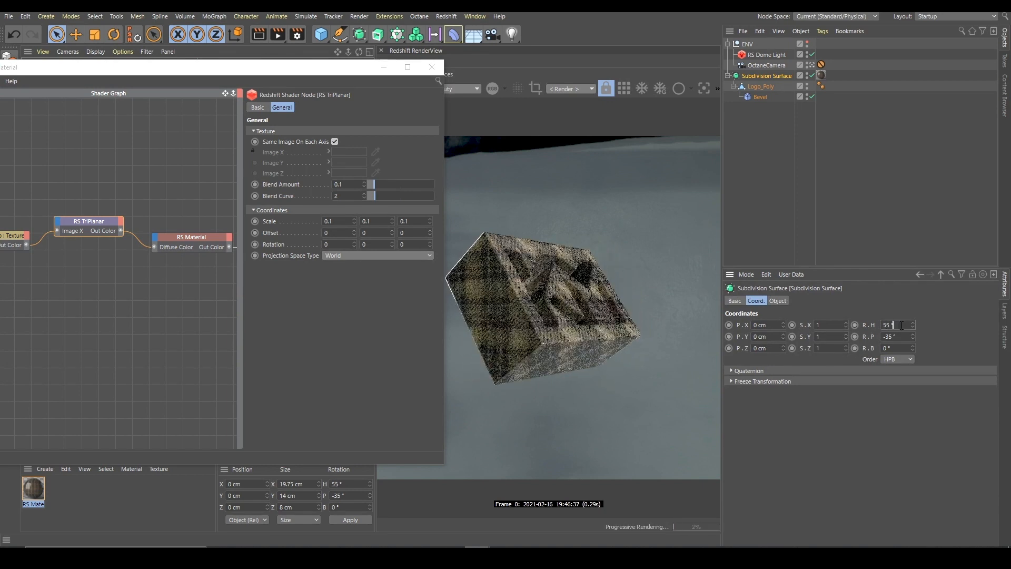
{"action": "scroll", "coordinate": [901, 326], "scroll_direction": "down", "scroll_amount": 2}
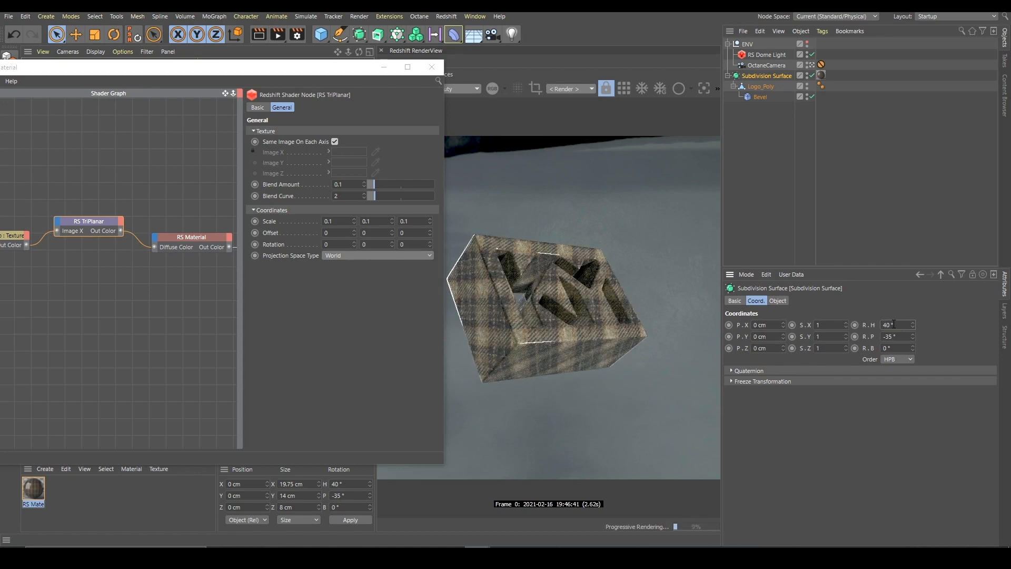
- Set the projection space type to Object, test-rotate the Subdivision Surface's heading to 48° and restore it to 40°
{"action": "left_click", "coordinate": [356, 259]}
{"action": "left_click", "coordinate": [343, 280]}
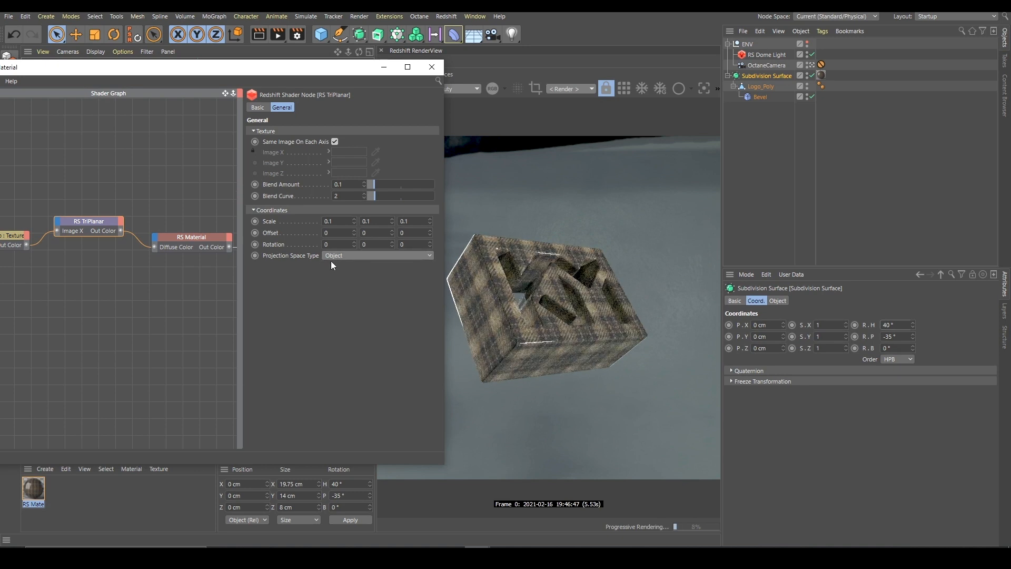
{"action": "mouse_move", "coordinate": [913, 325]}
{"action": "left_mouse_down"}
{"action": "mouse_move", "coordinate": [913, 335]}
{"action": "mouse_move", "coordinate": [913, 318]}
{"action": "left_mouse_up"}
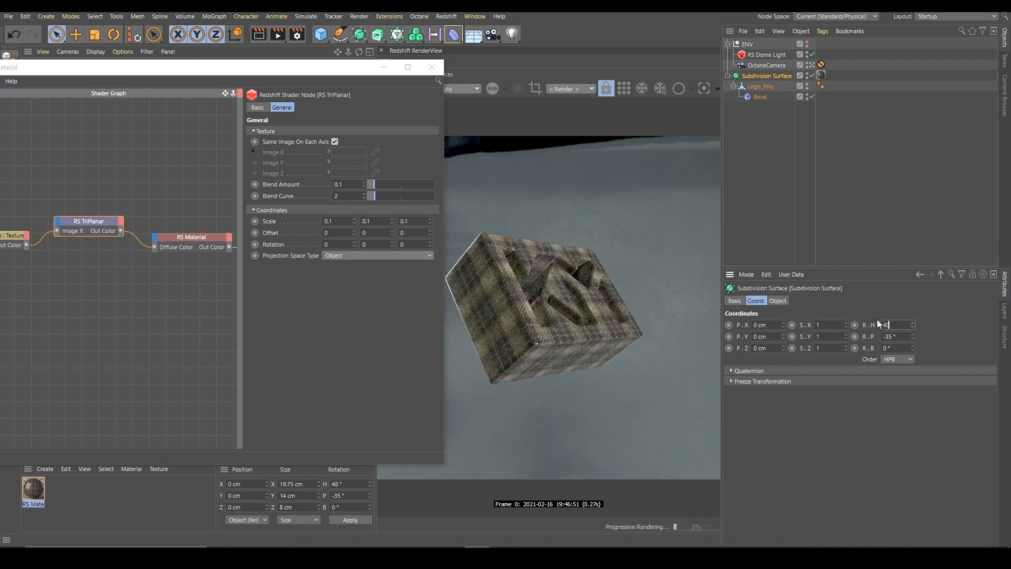
{"action": "type", "text": "40"}
{"action": "key", "text": "Return"}
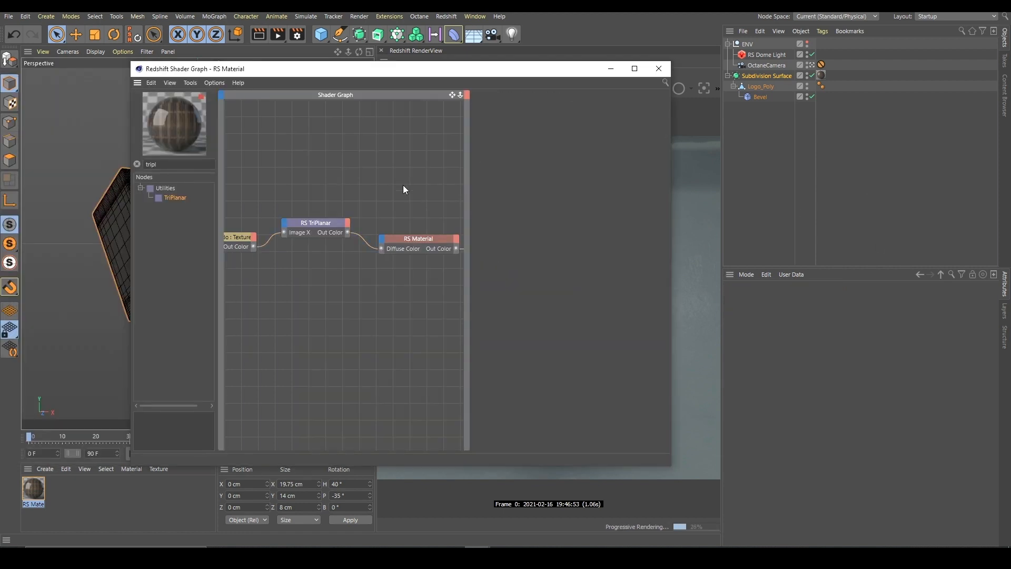
- Line up the RS TriPlanar node with the texture and RS Material nodes in the shader graph
{"action": "left_click", "coordinate": [324, 237]}
{"action": "left_click", "coordinate": [390, 216]}
{"action": "left_click", "coordinate": [334, 237]}
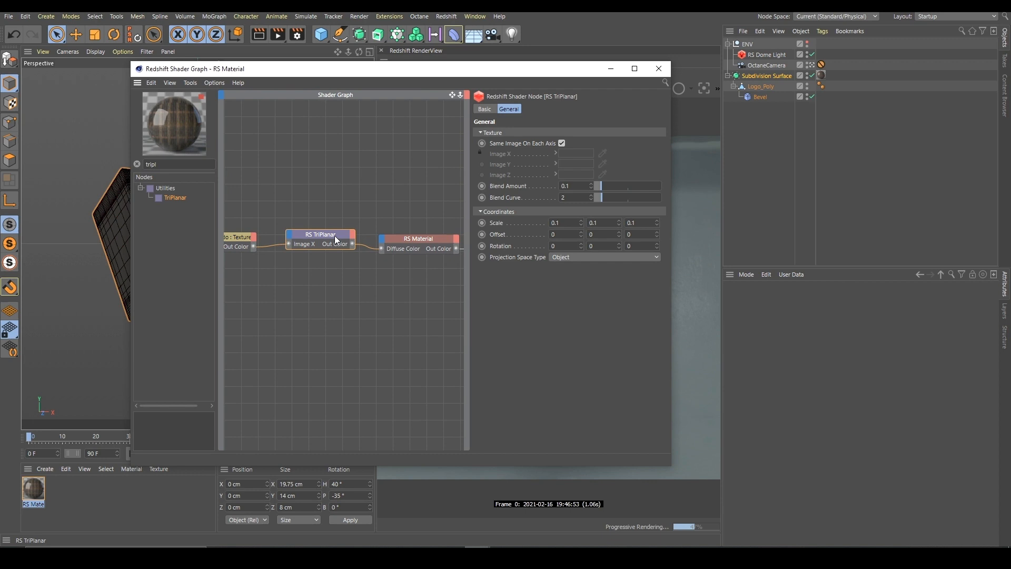
{"action": "left_click", "coordinate": [372, 182]}
{"action": "left_click", "coordinate": [344, 238]}
- Review the RS TriPlanar blend amount and blend curve beside the render, then close the shader graph
{"action": "double_click", "coordinate": [582, 186]}
{"action": "left_click", "coordinate": [582, 188]}
{"action": "left_click", "coordinate": [577, 197]}
{"action": "left_click_drag", "start_coordinate": [561, 73], "coordinate": [373, 97]}
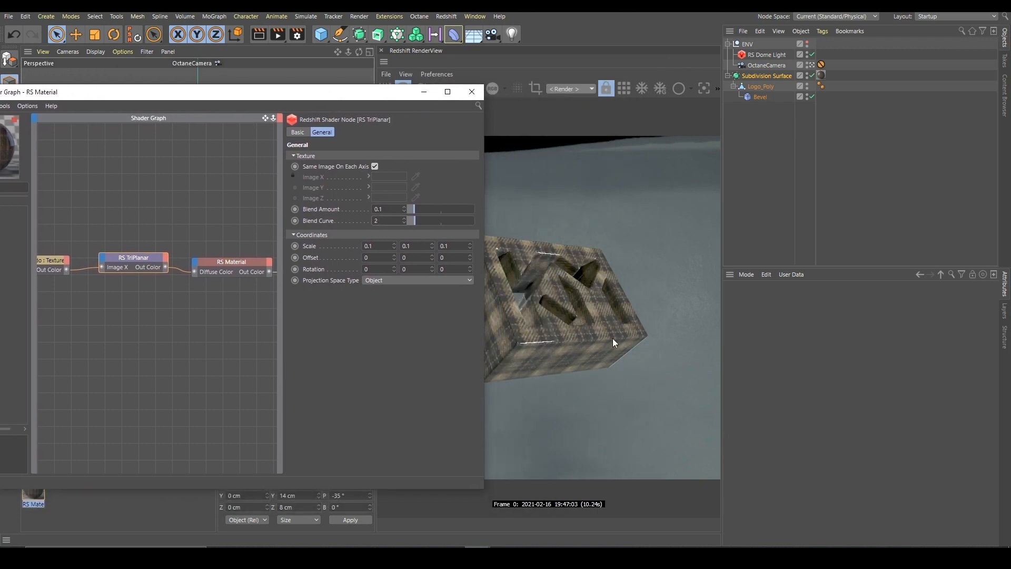
{"action": "left_click", "coordinate": [394, 210]}
{"action": "left_click_drag", "start_coordinate": [335, 100], "coordinate": [396, 100]}
{"action": "left_click", "coordinate": [533, 91]}
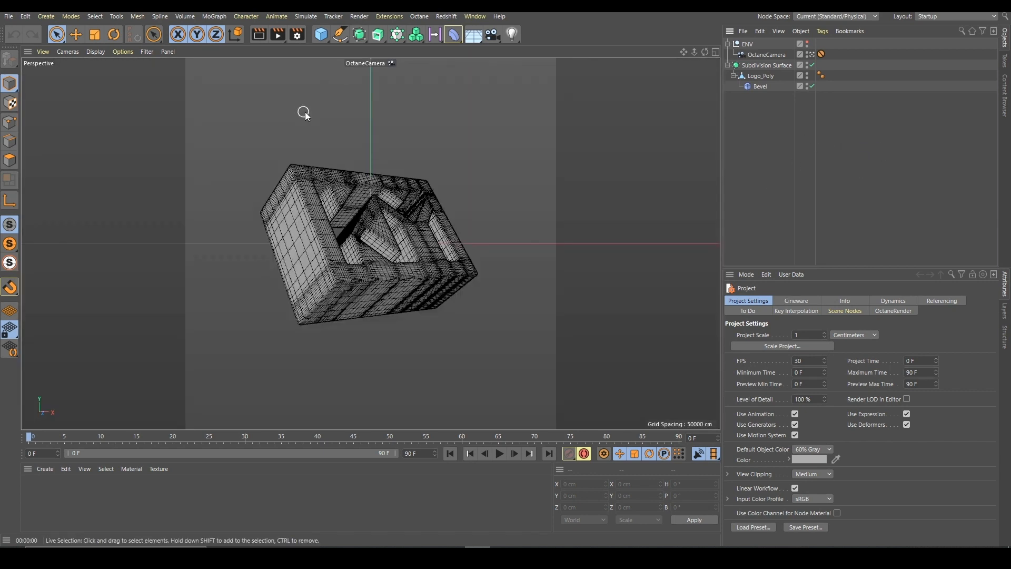
- Enable Default Light in the render settings options of the untextured logo project and close the settings
{"action": "left_click", "coordinate": [297, 34]}
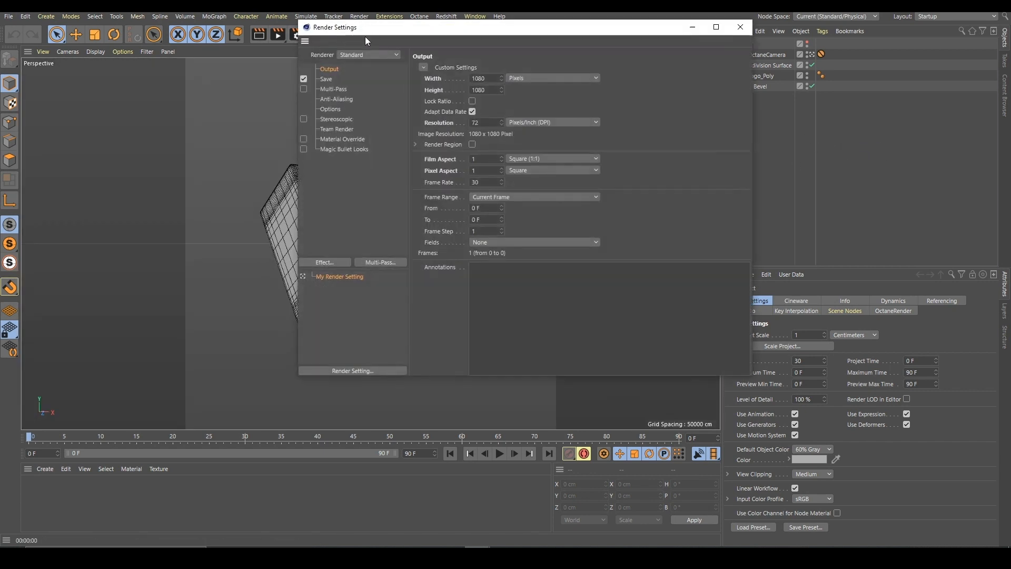
{"action": "left_click_drag", "start_coordinate": [365, 36], "coordinate": [383, 56]}
{"action": "left_click", "coordinate": [350, 134]}
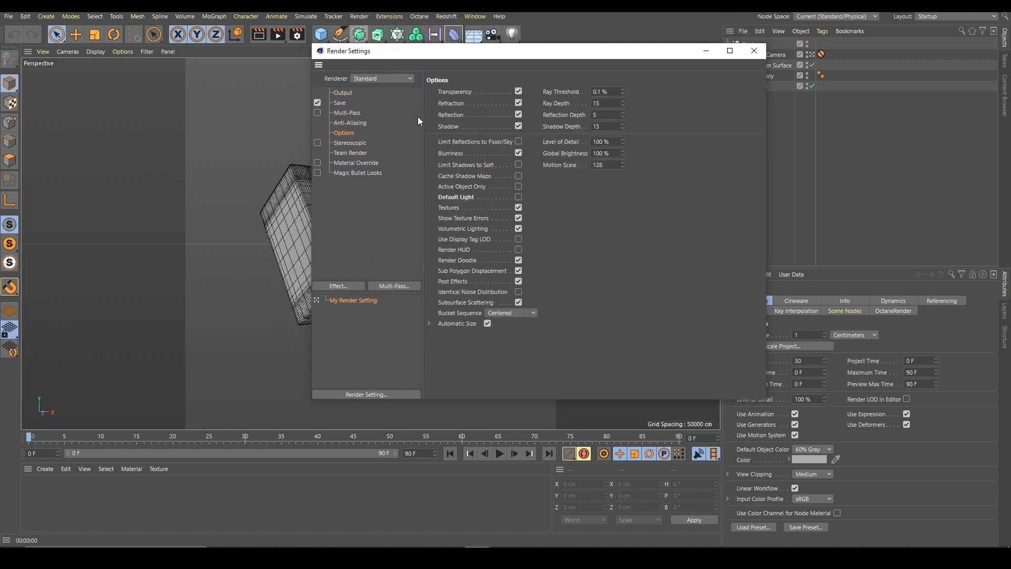
{"action": "left_click", "coordinate": [518, 197]}
{"action": "left_click", "coordinate": [754, 51]}
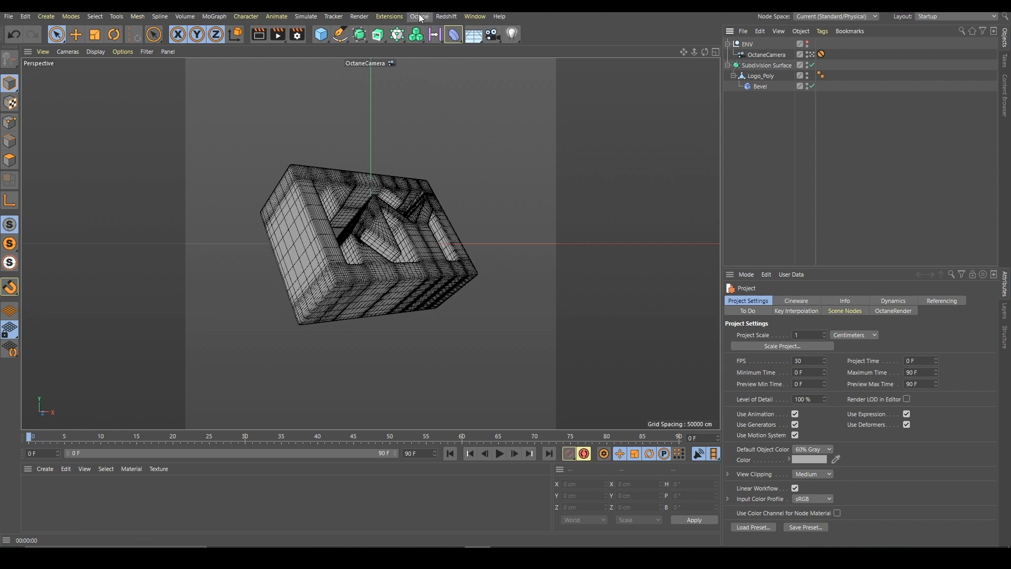
- Start an interactive render region in the viewport and resize it to frame the whole logo model
{"action": "left_click", "coordinate": [389, 17]}
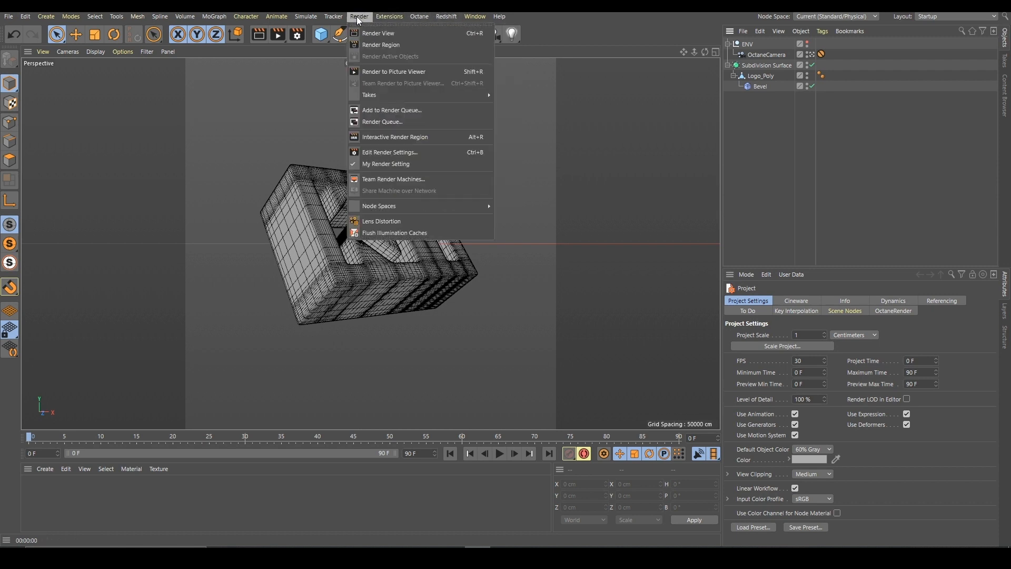
{"action": "left_click", "coordinate": [373, 136]}
{"action": "left_click_drag", "start_coordinate": [546, 243], "coordinate": [419, 243]}
{"action": "left_click_drag", "start_coordinate": [197, 244], "coordinate": [251, 244]}
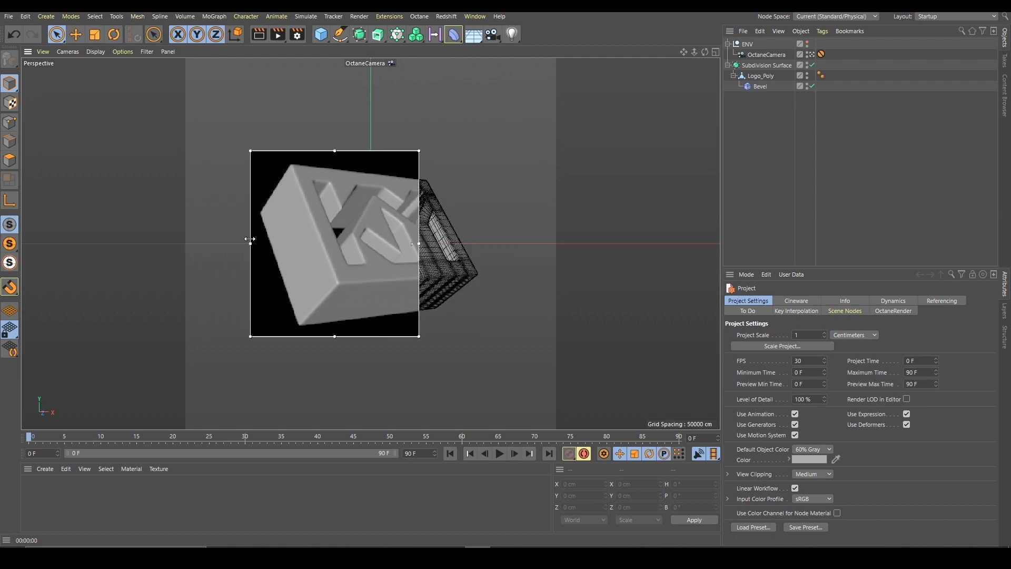
{"action": "left_click_drag", "start_coordinate": [419, 243], "coordinate": [482, 241]}
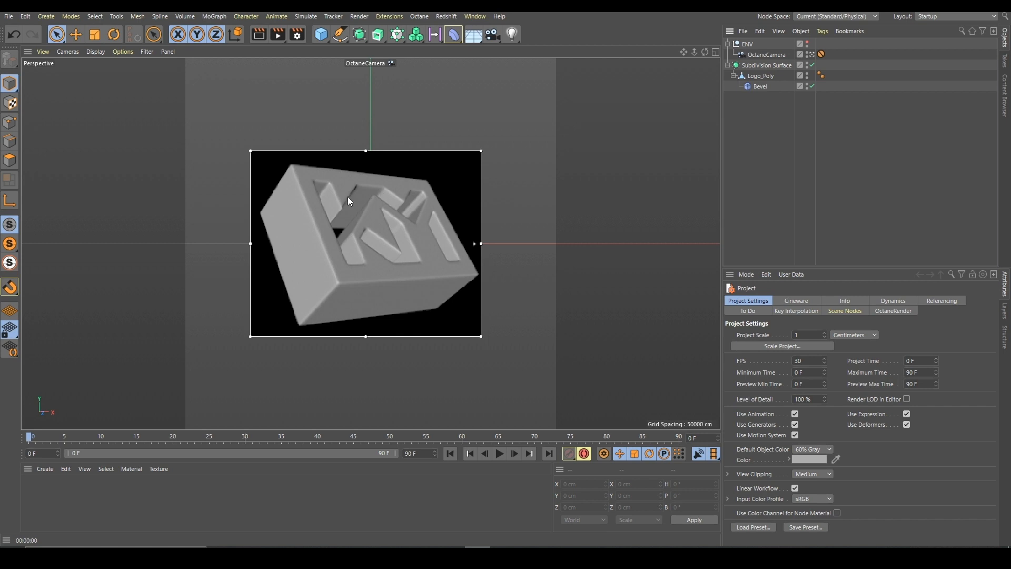
- Create a new material, apply it to the Subdivision Surface and open its Color settings beside the render region
{"action": "double_click", "coordinate": [132, 508]}
{"action": "left_click_drag", "start_coordinate": [42, 486], "coordinate": [782, 65]}
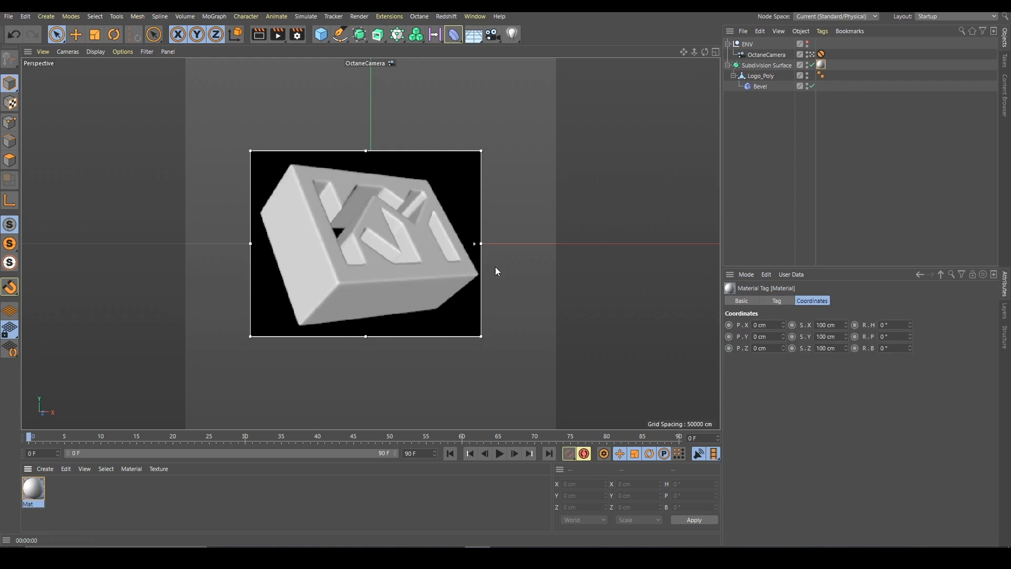
{"action": "double_click", "coordinate": [33, 490]}
{"action": "left_click_drag", "start_coordinate": [339, 75], "coordinate": [723, 100]}
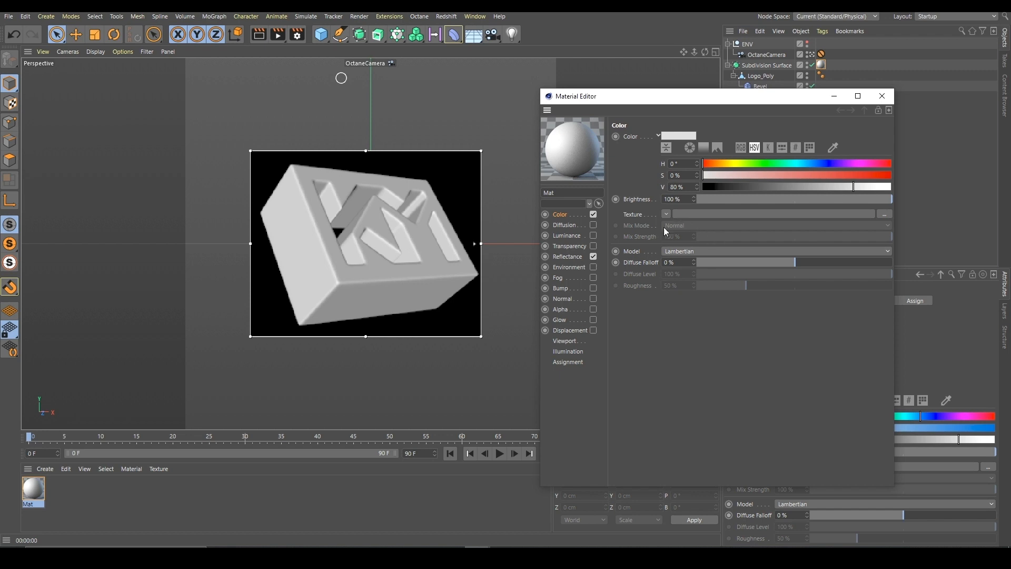
- Load a Layer shader as the material's Color texture and open its shader properties
{"action": "left_click", "coordinate": [665, 214]}
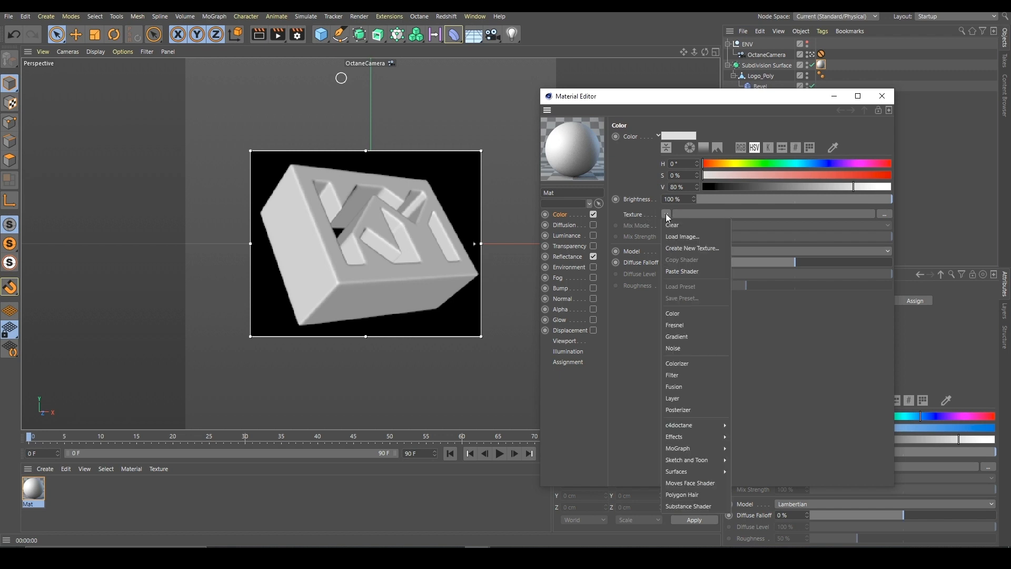
{"action": "left_click", "coordinate": [683, 399]}
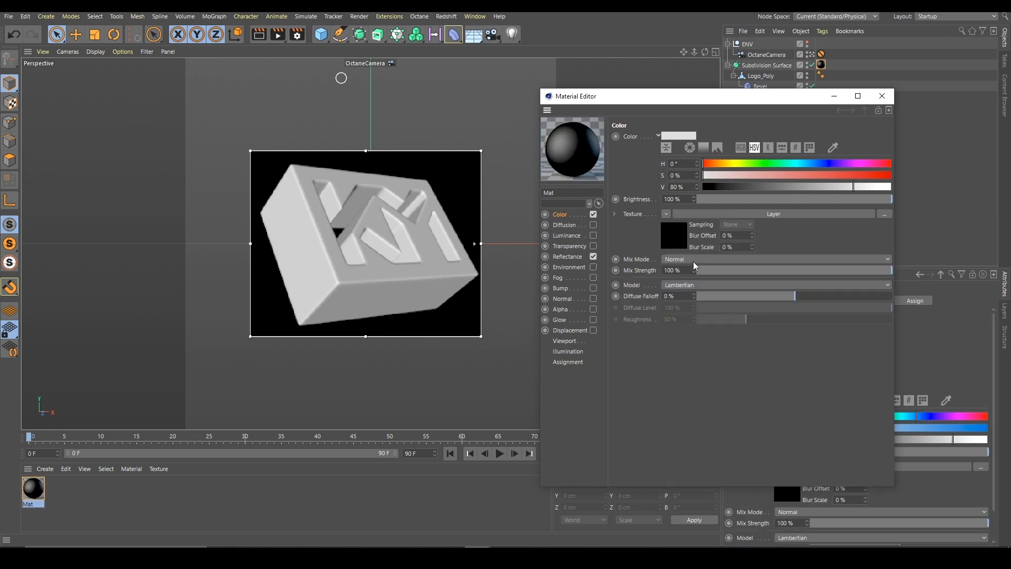
{"action": "left_click", "coordinate": [674, 245]}
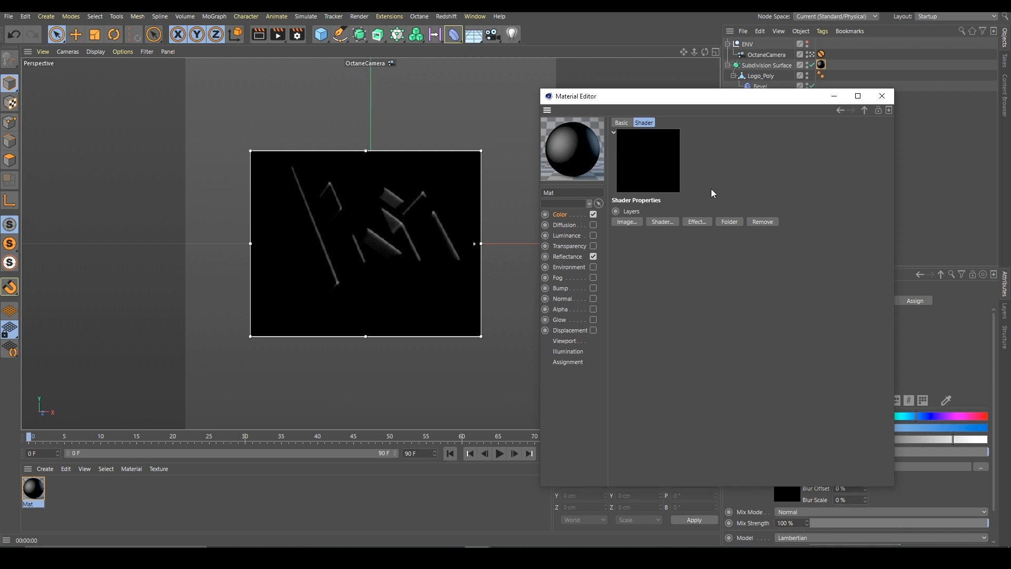
- Add a Falloff effect shader as a layer in the Layer shader
{"action": "left_click", "coordinate": [665, 225]}
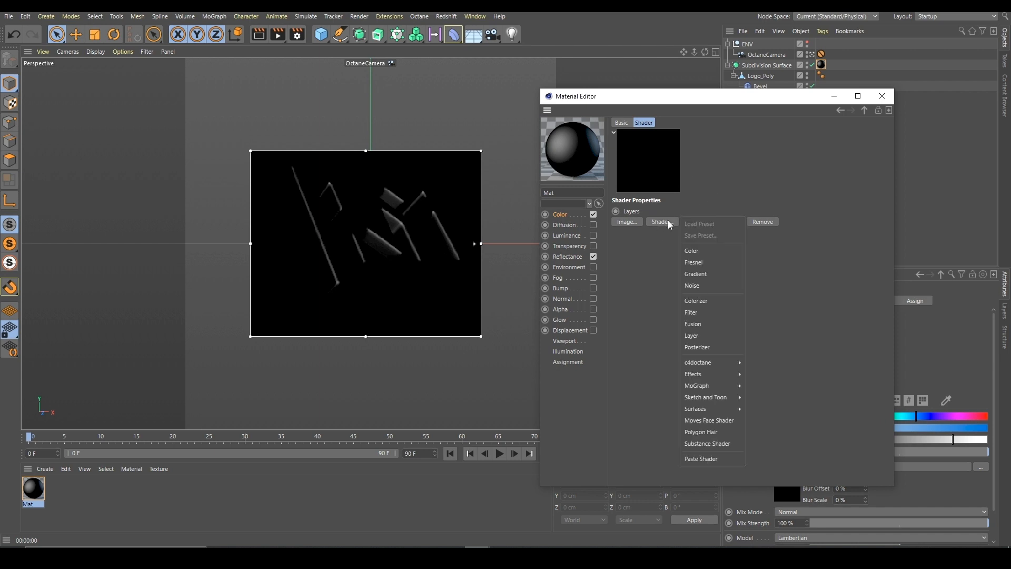
{"action": "mouse_move", "coordinate": [716, 372]}
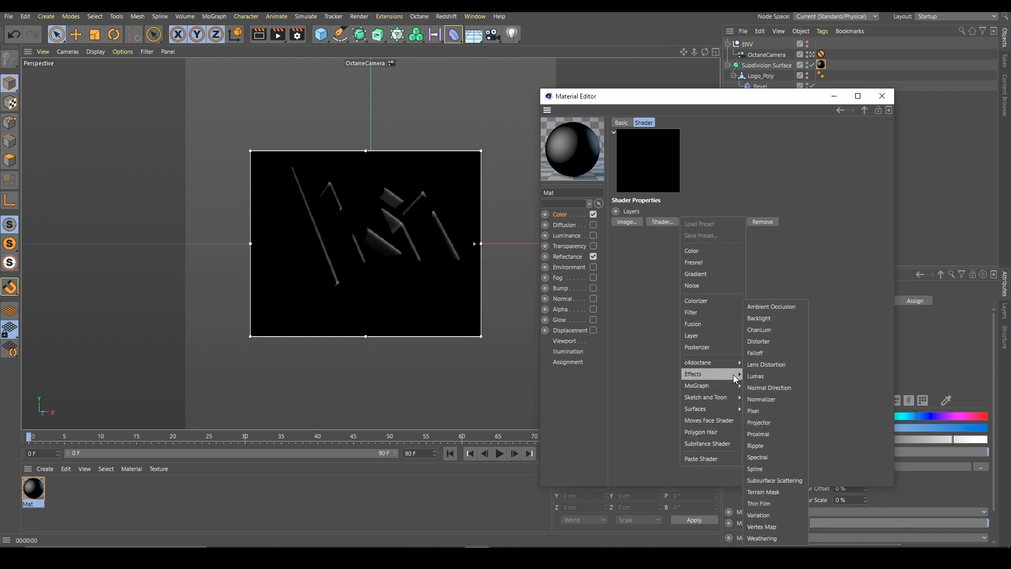
{"action": "left_click", "coordinate": [762, 353]}
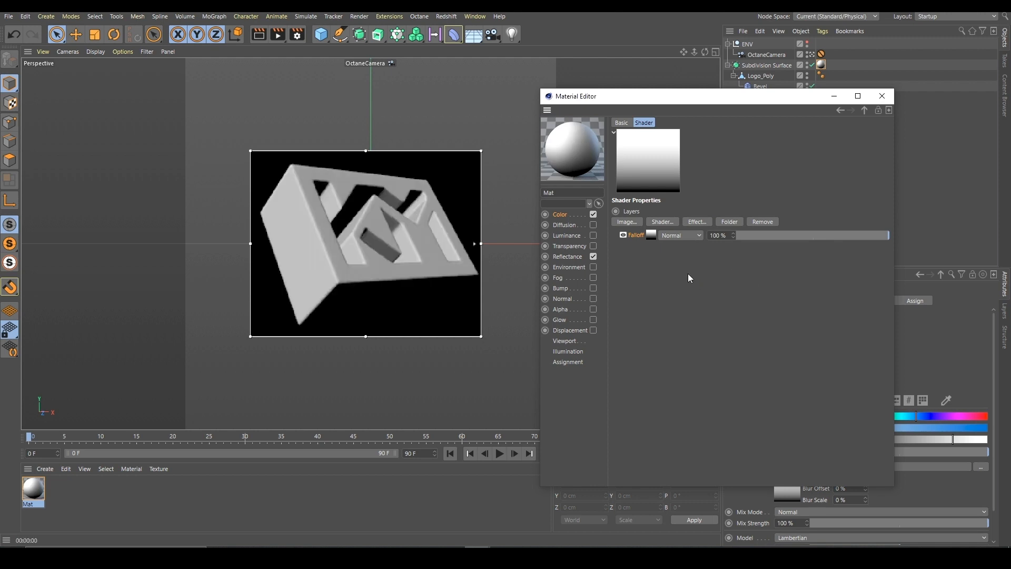
- Select the logo in the viewport to show its axes and open the Falloff layer's shader properties
{"action": "left_click_drag", "start_coordinate": [684, 107], "coordinate": [713, 207]}
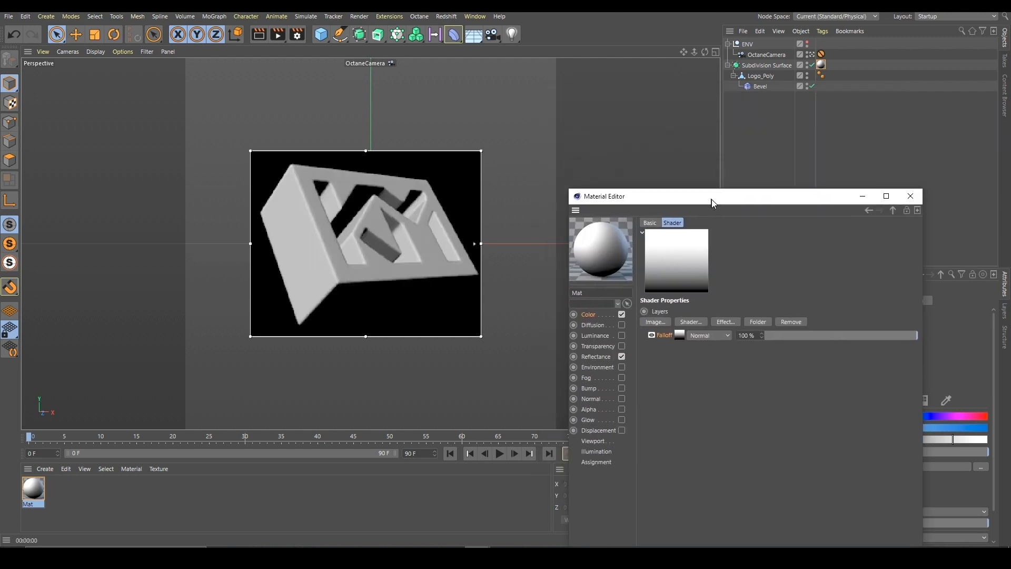
{"action": "left_click", "coordinate": [346, 295]}
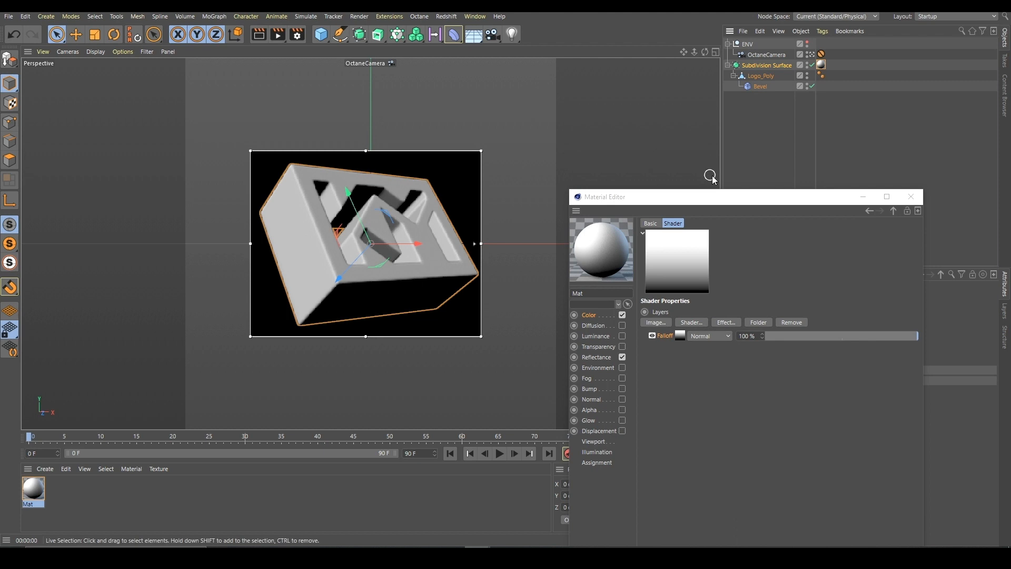
{"action": "left_click_drag", "start_coordinate": [707, 196], "coordinate": [666, 110]}
{"action": "left_click", "coordinate": [644, 259]}
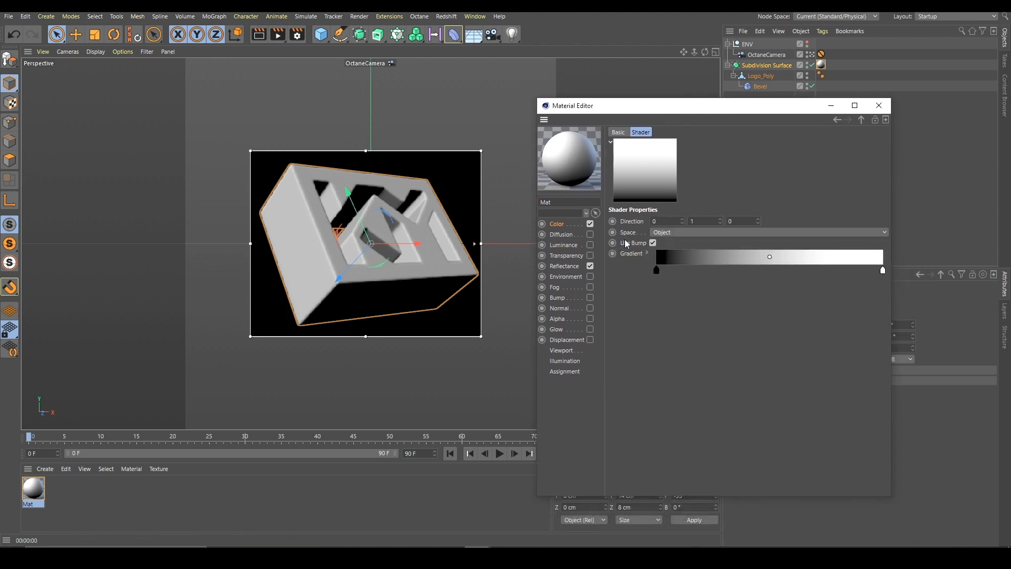
- Review the Falloff shader's Space options and keep it set to Object
{"action": "left_click", "coordinate": [689, 232]}
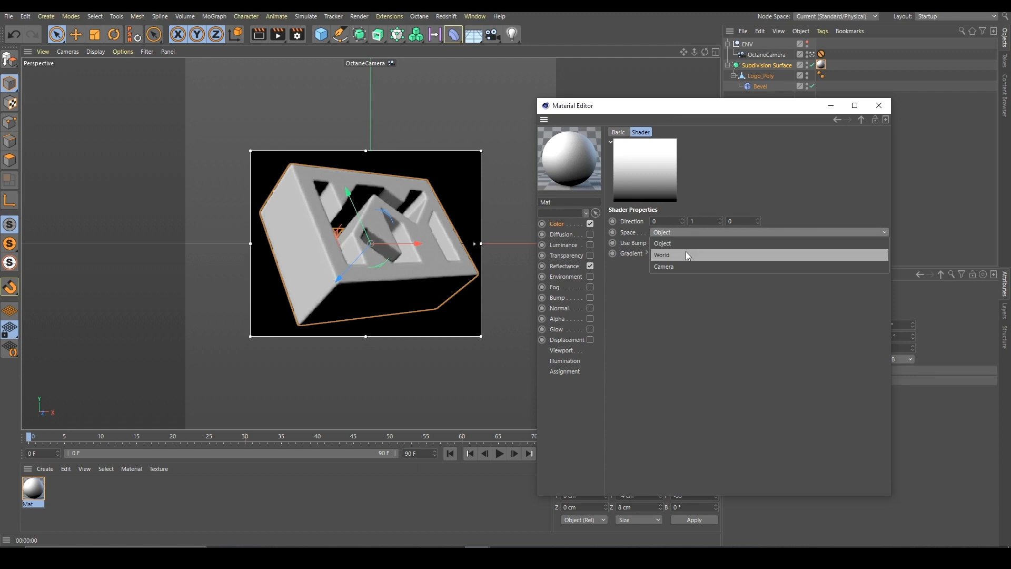
{"action": "left_click", "coordinate": [730, 183]}
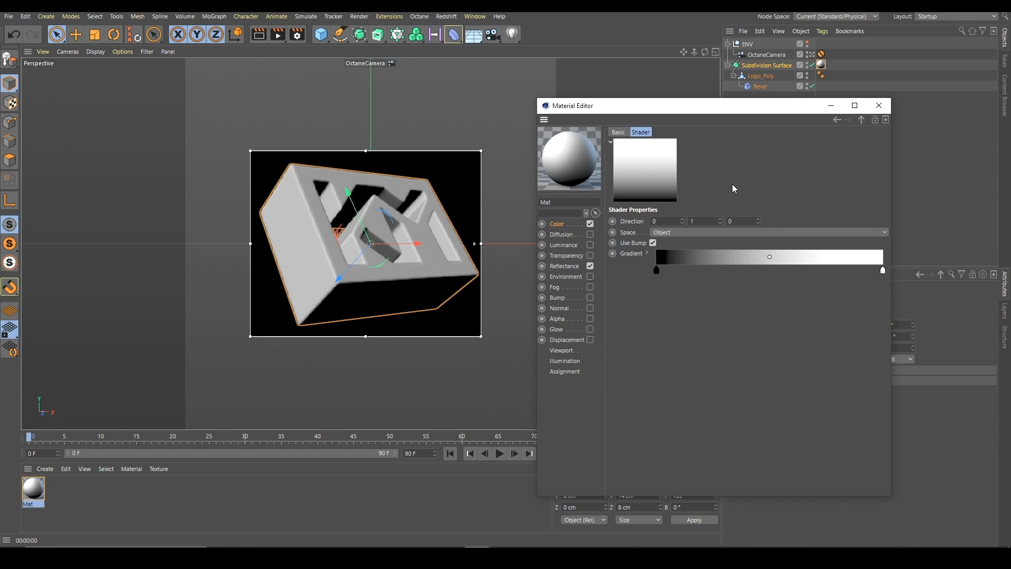
{"action": "left_click", "coordinate": [682, 228]}
{"action": "left_click", "coordinate": [669, 237]}
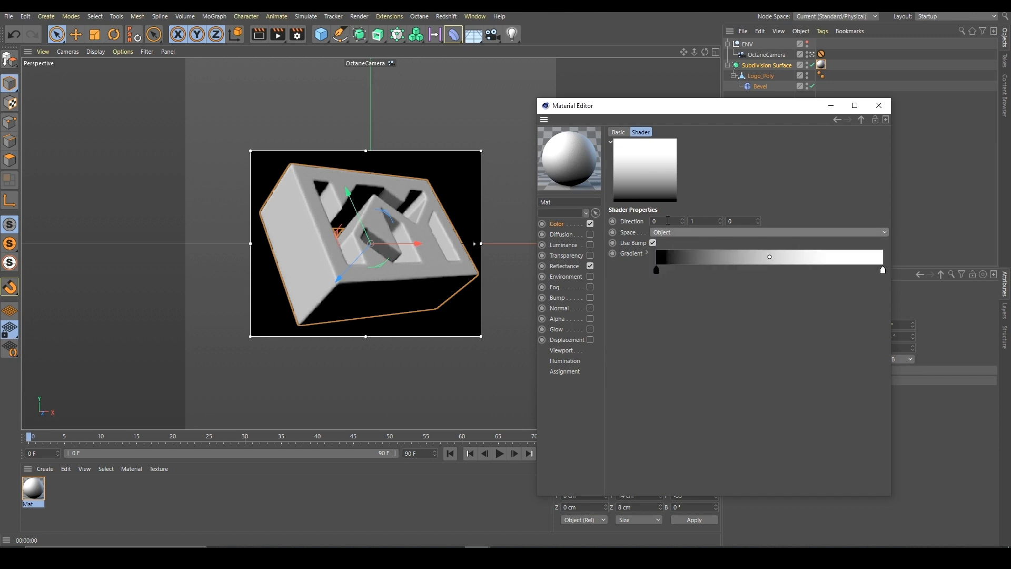
- Set the Falloff shader's Direction to 0, 0, 1 and expand its Gradient settings
{"action": "left_click", "coordinate": [720, 219]}
{"action": "left_click", "coordinate": [720, 223]}
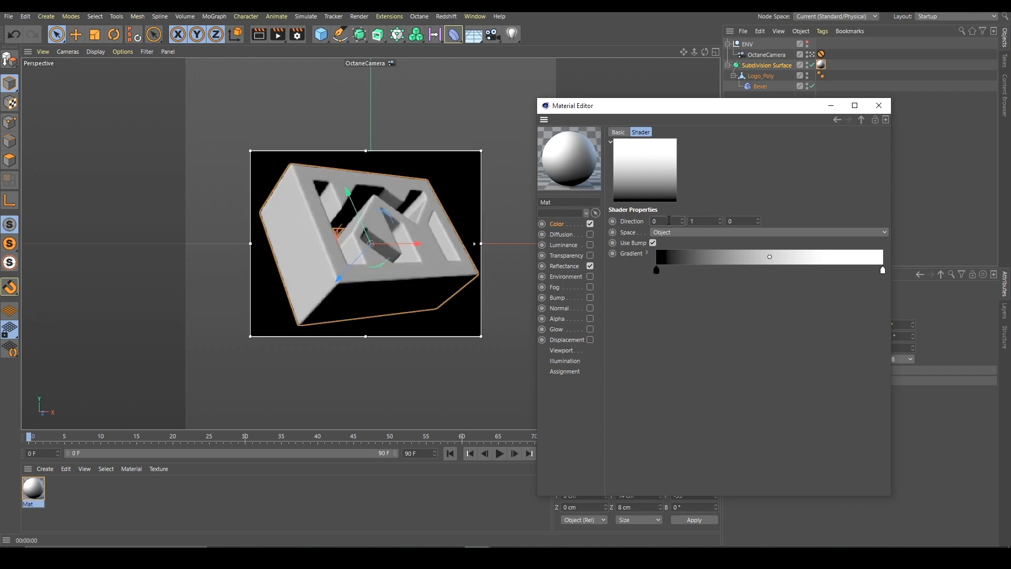
{"action": "left_click", "coordinate": [738, 221]}
{"action": "key", "text": "Tab"}
{"action": "type", "text": "0"}
{"action": "key", "text": "Tab"}
{"action": "type", "text": "1"}
{"action": "left_click", "coordinate": [646, 252]}
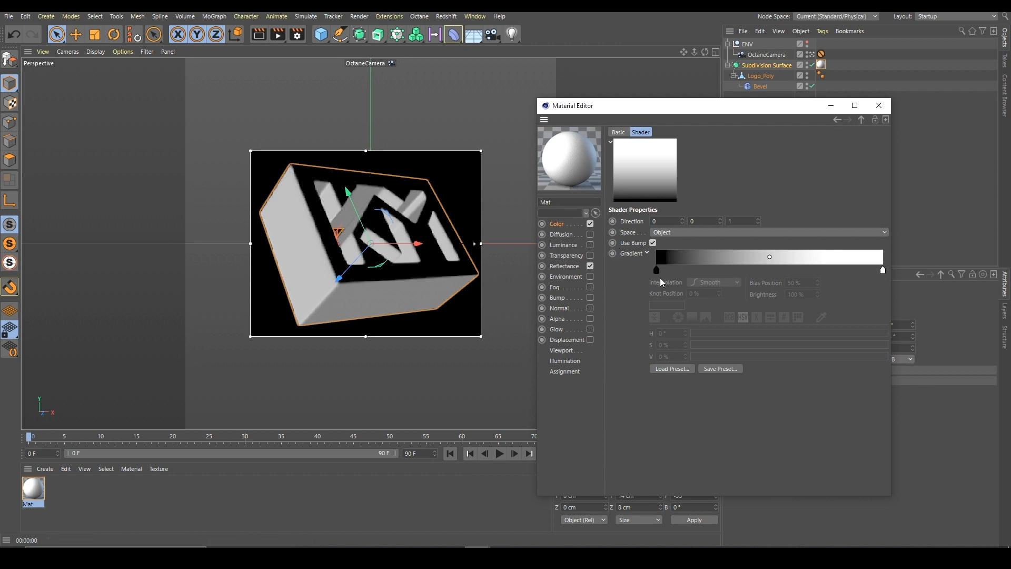
- Invert the knots of the Falloff gradient so it runs from white to black
{"action": "left_click", "coordinate": [665, 221]}
{"action": "left_click", "coordinate": [735, 220]}
{"action": "key", "text": "shift+Tab"}
{"action": "left_click", "coordinate": [742, 222]}
{"action": "right_click", "coordinate": [690, 260]}
{"action": "left_click", "coordinate": [702, 270]}
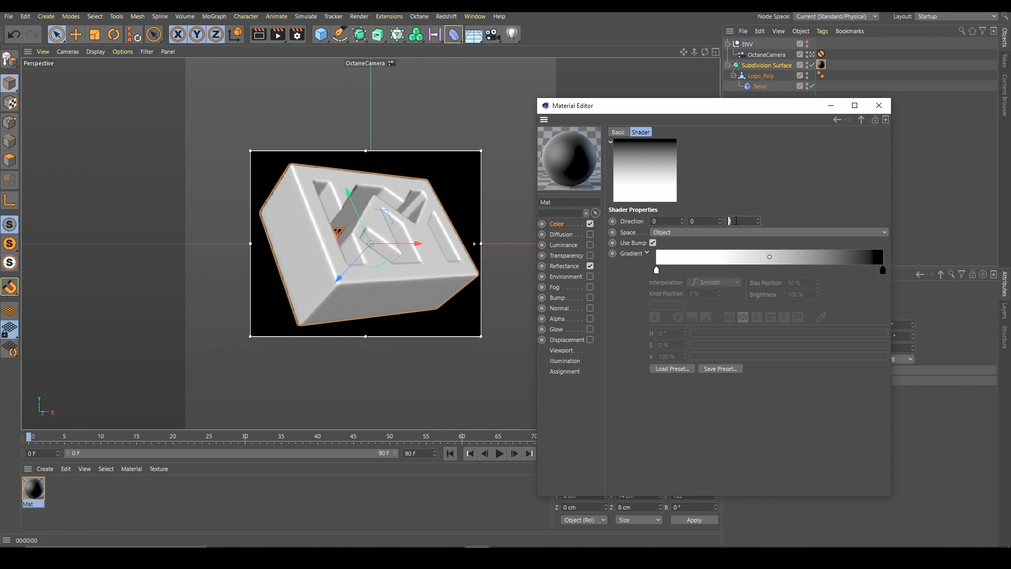
- Create a new project containing a null and a cone primitive
{"action": "left_click", "coordinate": [8, 16]}
{"action": "left_click", "coordinate": [31, 24]}
{"action": "left_click", "coordinate": [872, 110]}
{"action": "left_click", "coordinate": [322, 34]}
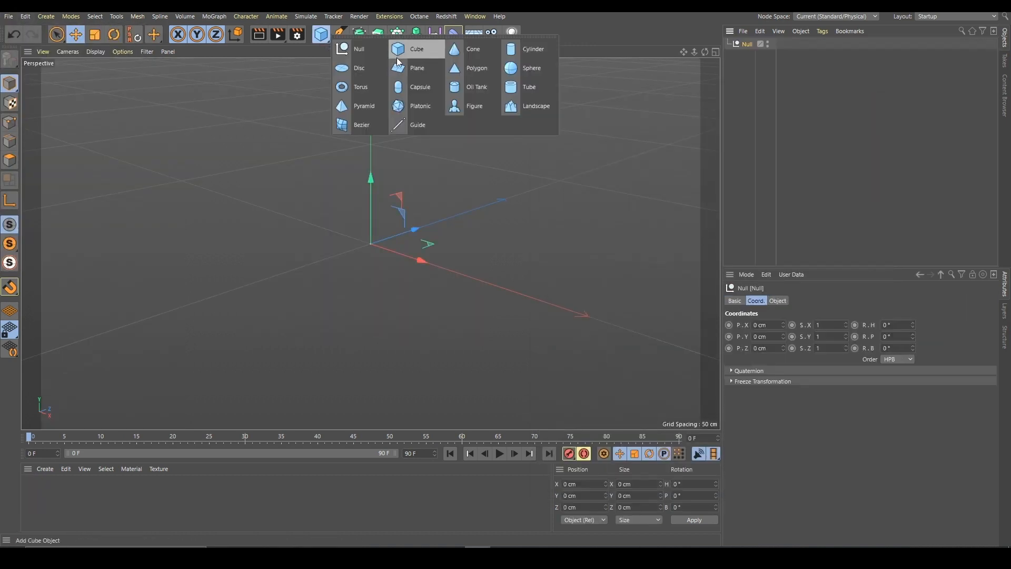
{"action": "left_click", "coordinate": [371, 49]}
{"action": "left_click", "coordinate": [760, 64]}
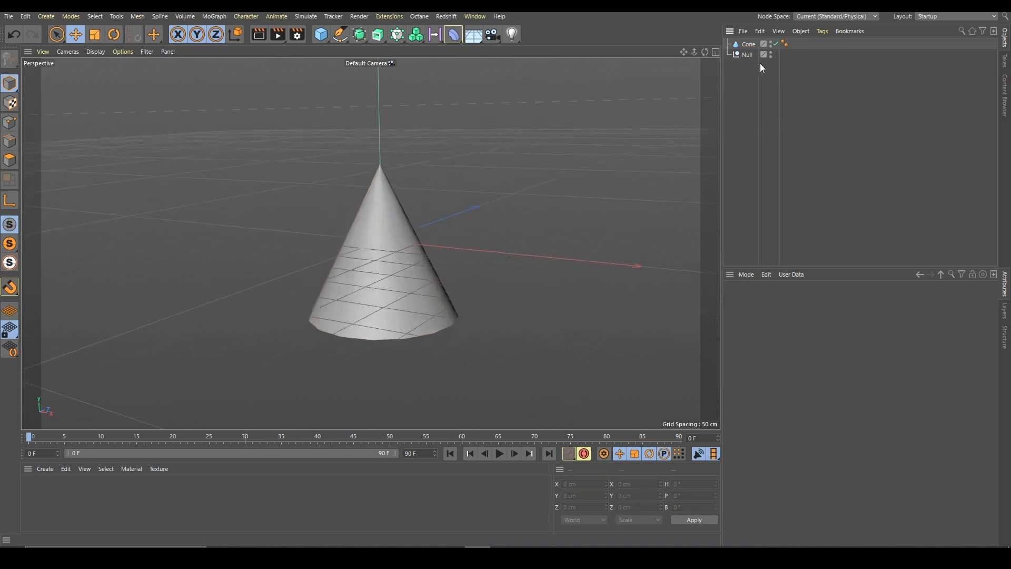
{"action": "left_click", "coordinate": [743, 44]}
{"action": "left_click", "coordinate": [813, 106]}
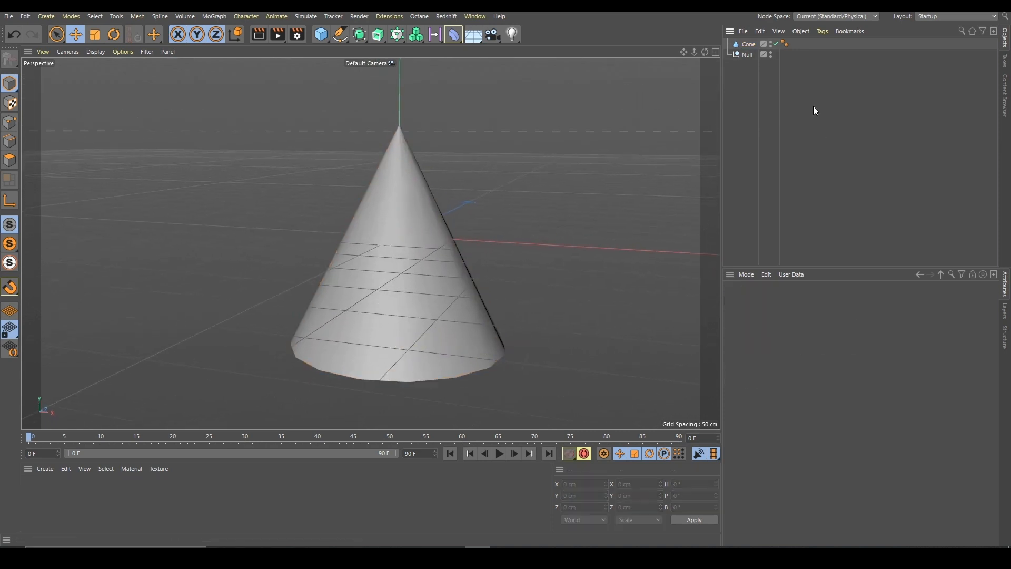
- Set the null's bank rotation (R.B) to 180° and switch back to the logo project
{"action": "left_click", "coordinate": [747, 55]}
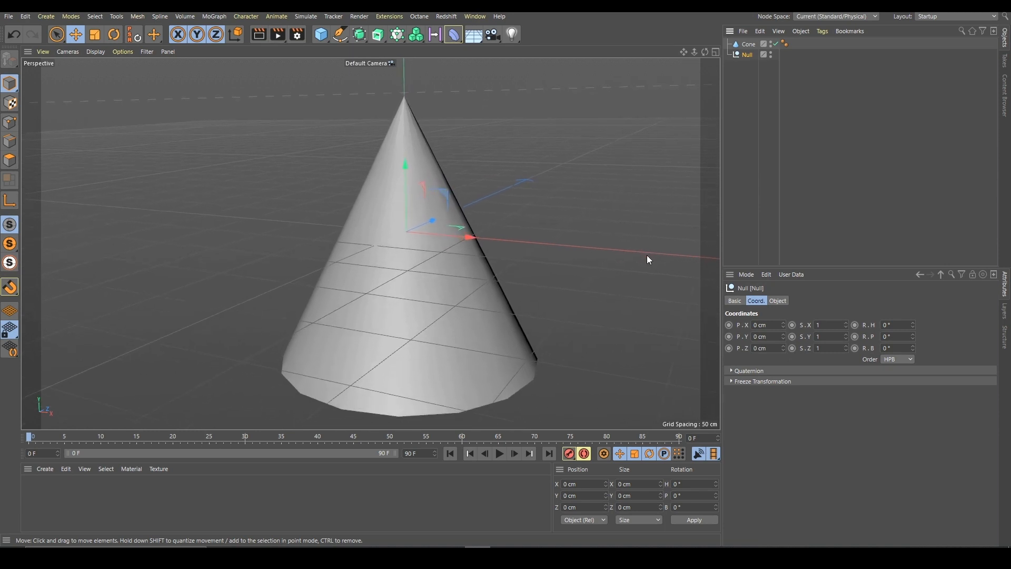
{"action": "left_click_drag", "start_coordinate": [916, 346], "coordinate": [912, 345]}
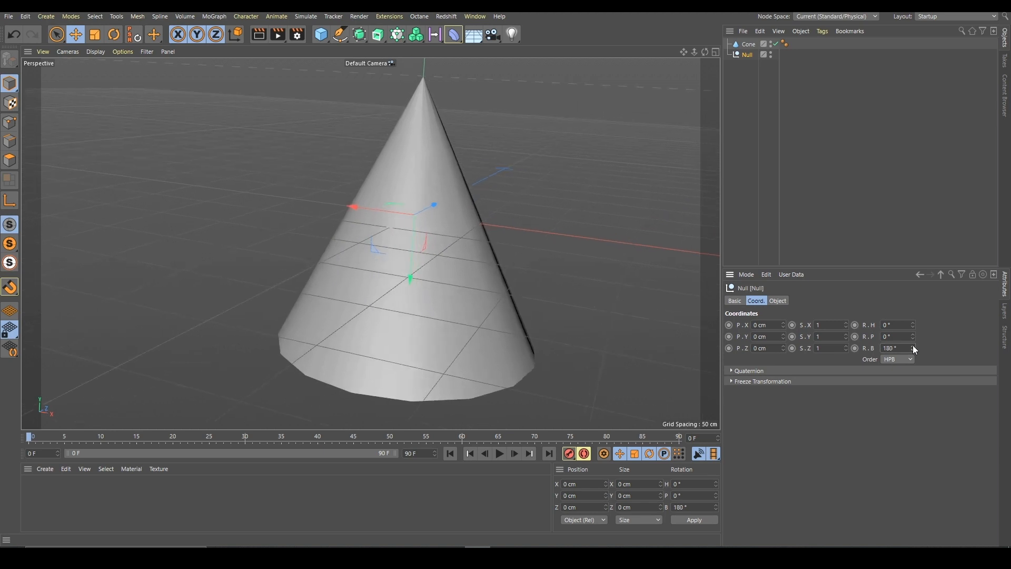
{"action": "left_click", "coordinate": [481, 17]}
{"action": "left_click", "coordinate": [535, 333]}
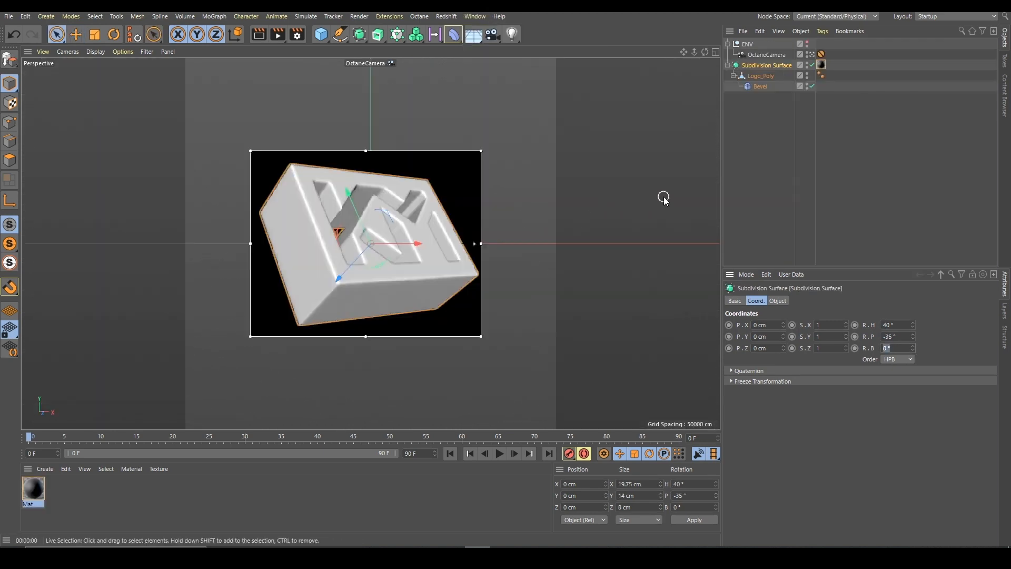
- Reopen the Falloff layer's shader properties from the logo material and move the Material Editor clear of the model
{"action": "double_click", "coordinate": [26, 494]}
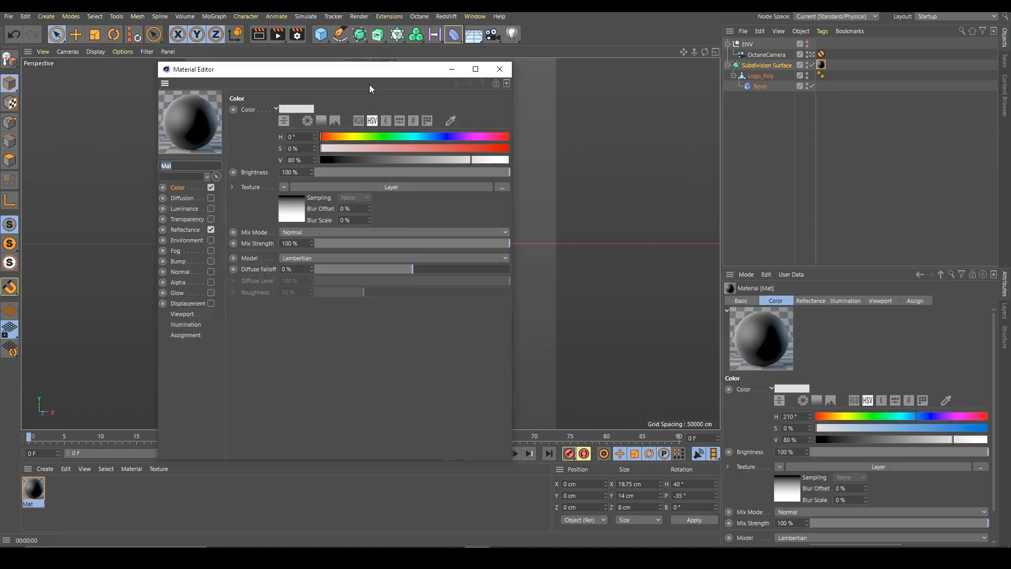
{"action": "left_click", "coordinate": [284, 212]}
{"action": "left_click", "coordinate": [268, 209]}
{"action": "left_click_drag", "start_coordinate": [367, 70], "coordinate": [737, 84]}
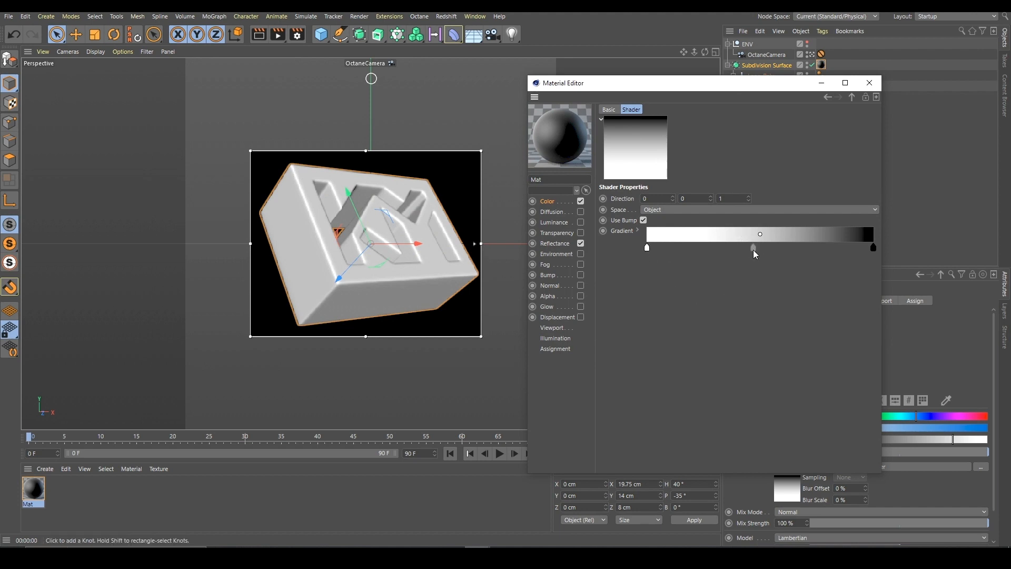
- Expand the Gradient settings and set the black end knot to white with a V value of 100%
{"action": "left_click_drag", "start_coordinate": [757, 250], "coordinate": [786, 267]}
{"action": "left_click", "coordinate": [638, 231]}
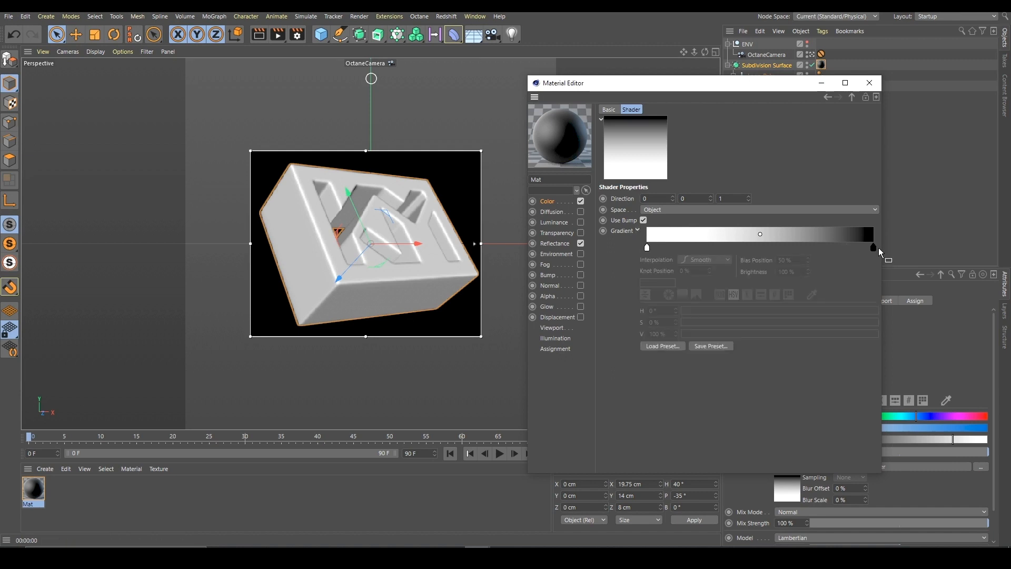
{"action": "left_click", "coordinate": [873, 247]}
{"action": "left_click_drag", "start_coordinate": [738, 334], "coordinate": [906, 333]}
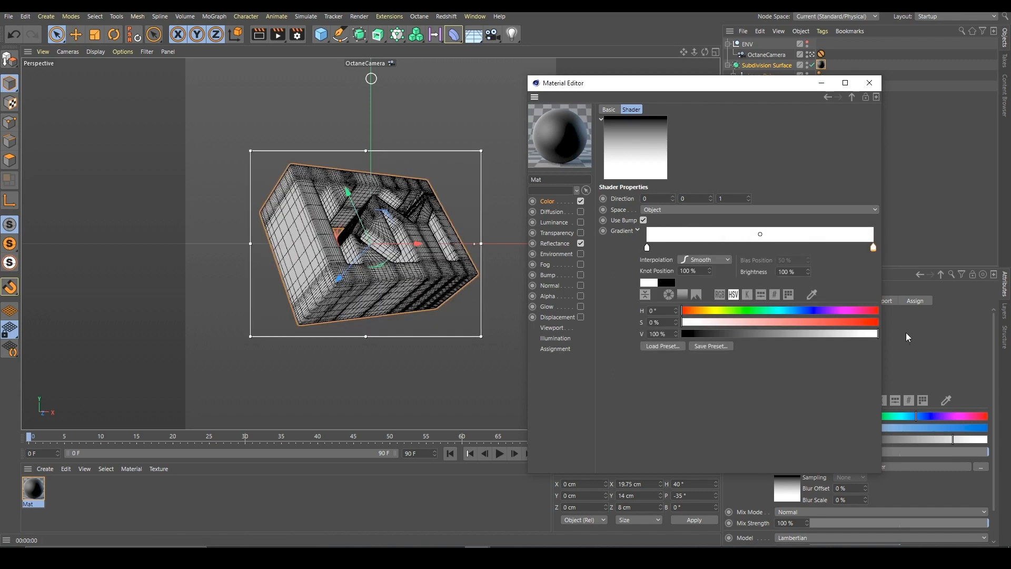
- Add two inner knots to the Falloff gradient at 15% and 85%
{"action": "left_click", "coordinate": [647, 247]}
{"action": "left_click", "coordinate": [675, 247]}
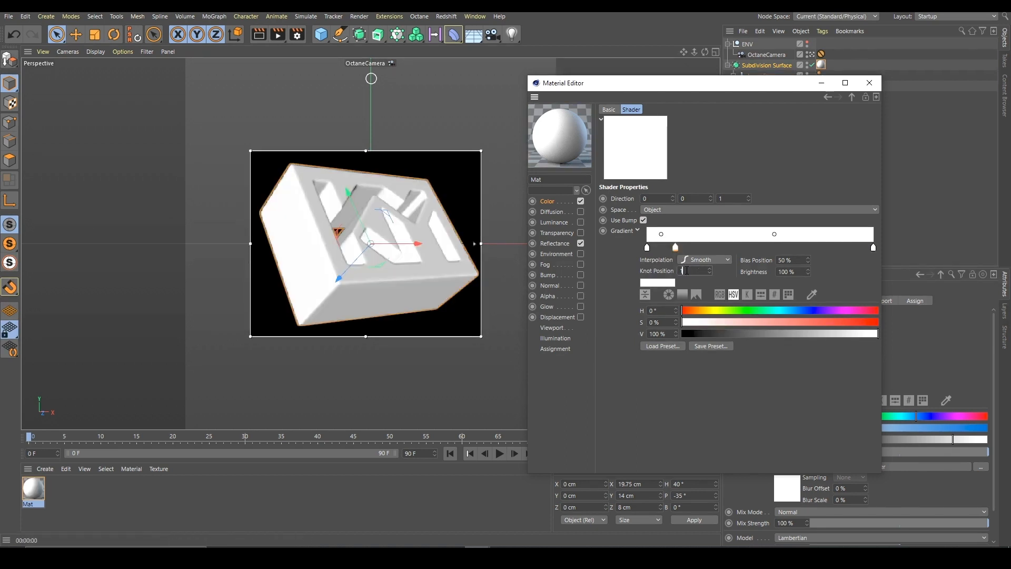
{"action": "left_click", "coordinate": [837, 247]}
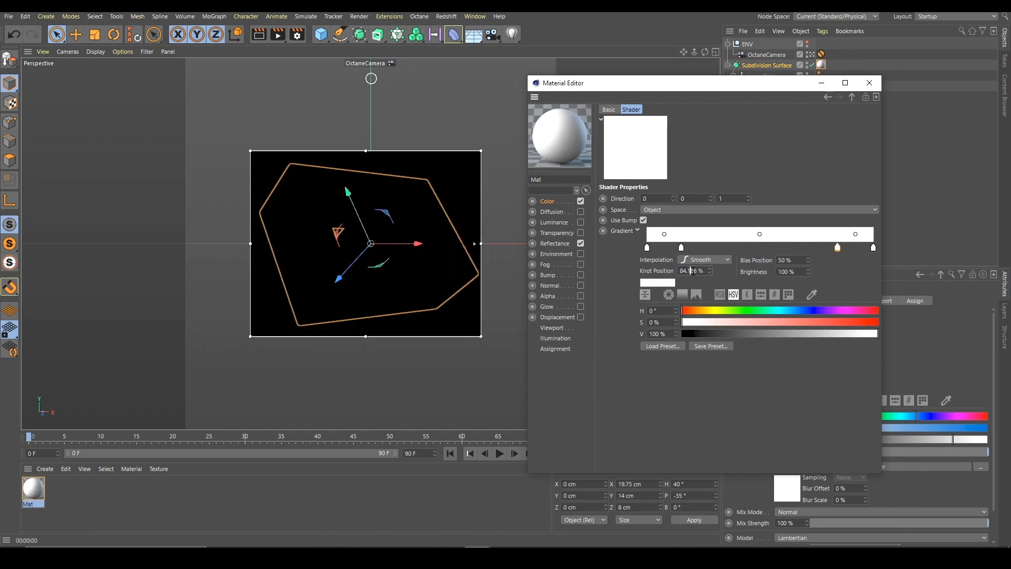
{"action": "double_click", "coordinate": [689, 271]}
{"action": "type", "text": "85"}
{"action": "key", "text": "Return"}
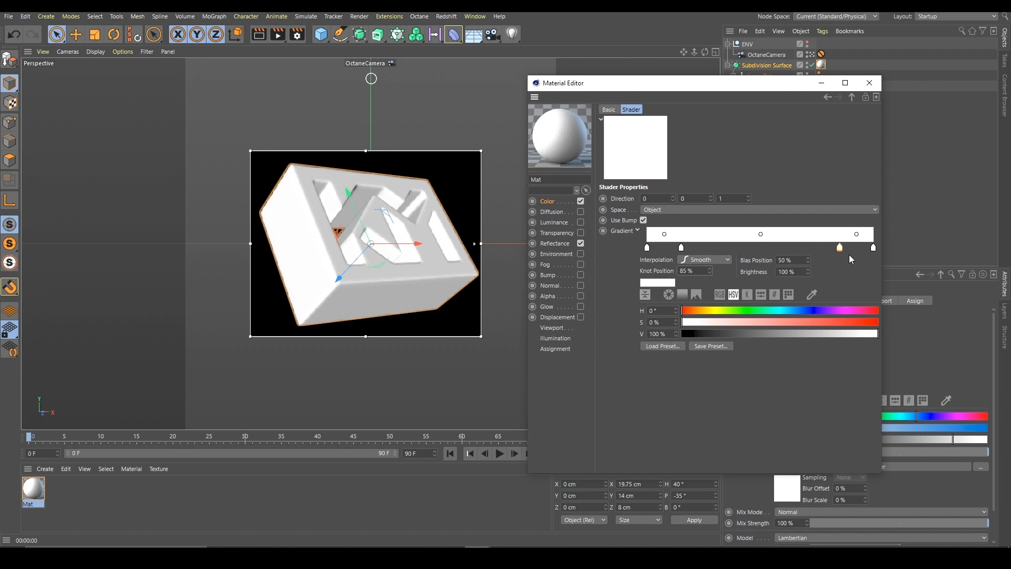
- Set the 15% and 85% gradient knots to black and inspect the mask on the logo through the default camera
{"action": "left_click_drag", "start_coordinate": [822, 334], "coordinate": [683, 334]}
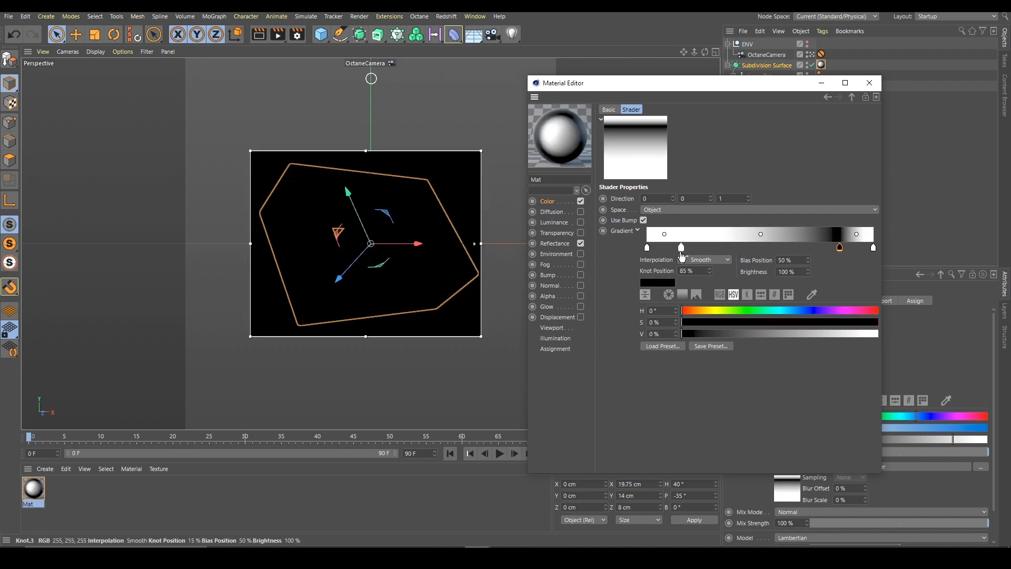
{"action": "left_click", "coordinate": [682, 248]}
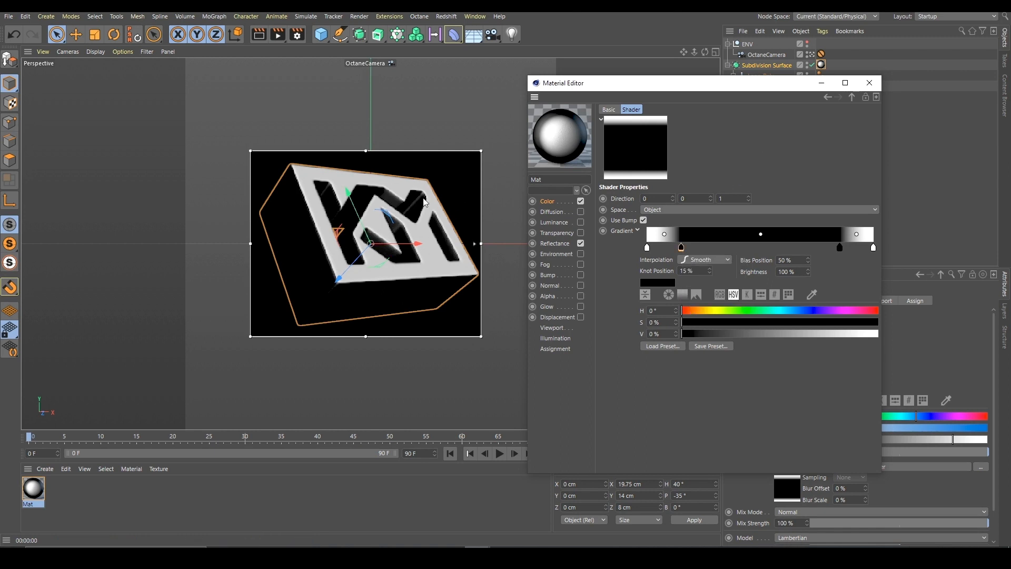
{"action": "left_click", "coordinate": [338, 316]}
{"action": "left_click", "coordinate": [817, 54]}
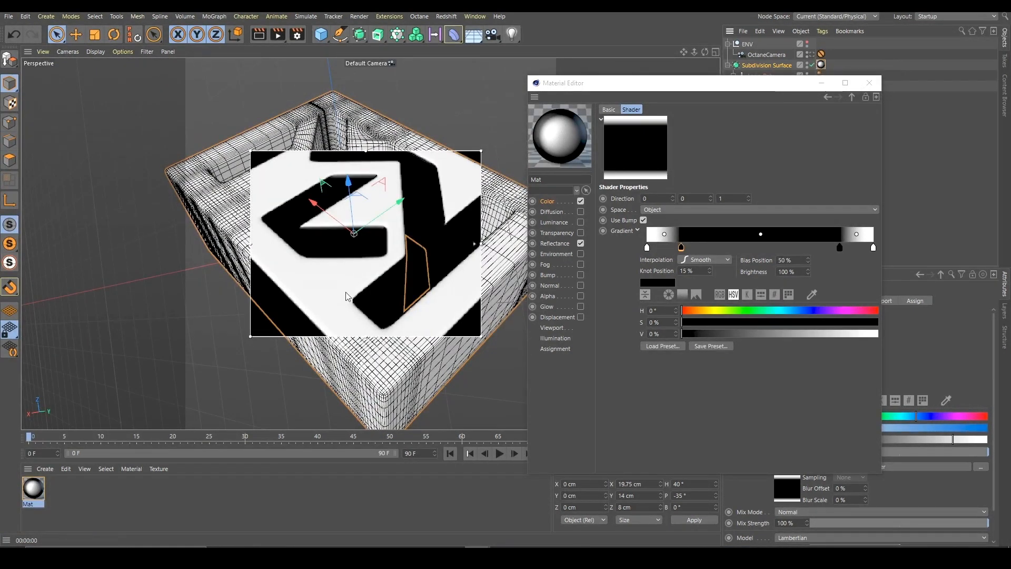
{"action": "left_click_drag", "start_coordinate": [381, 251], "coordinate": [421, 211], "text": "alt"}
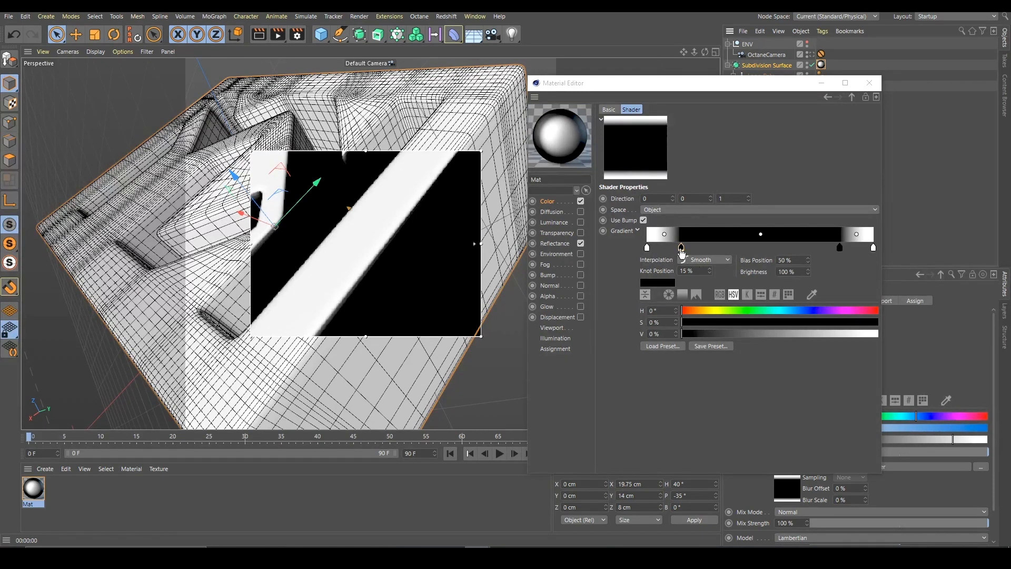
- Return to the Layer shader's layer list and rename the Falloff layer as FalloffZ
{"action": "left_click", "coordinate": [852, 97]}
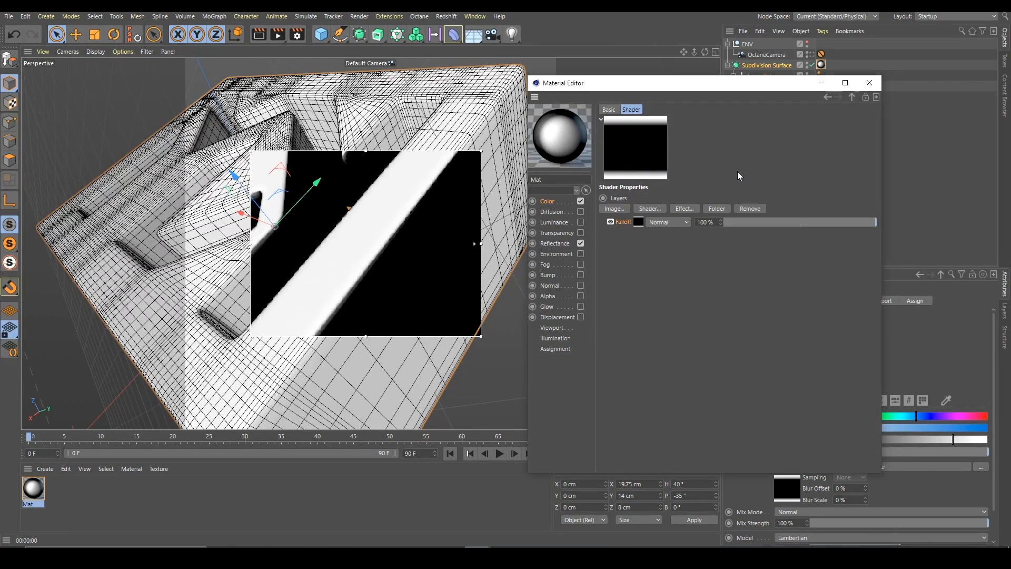
{"action": "double_click", "coordinate": [627, 222]}
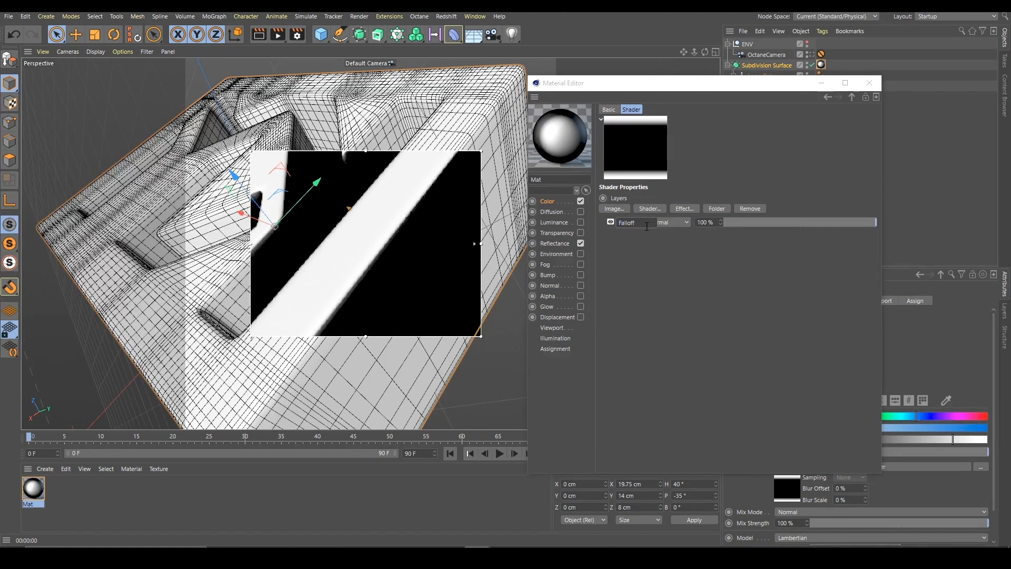
{"action": "key", "text": "Return"}
- Copy the FalloffZ shader, paste it as a new layer above and hide the original layer
{"action": "right_click", "coordinate": [627, 220]}
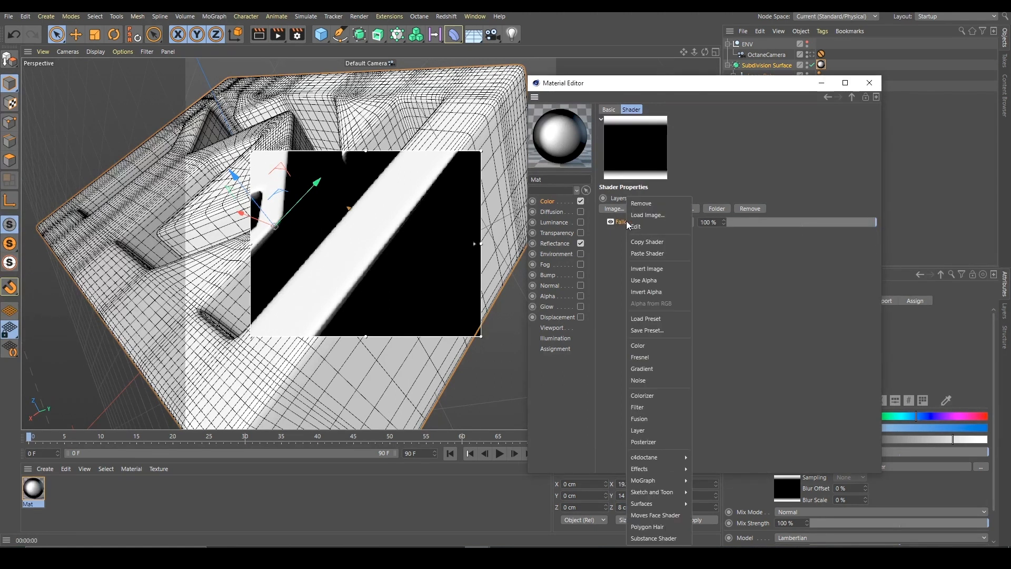
{"action": "left_click", "coordinate": [644, 243]}
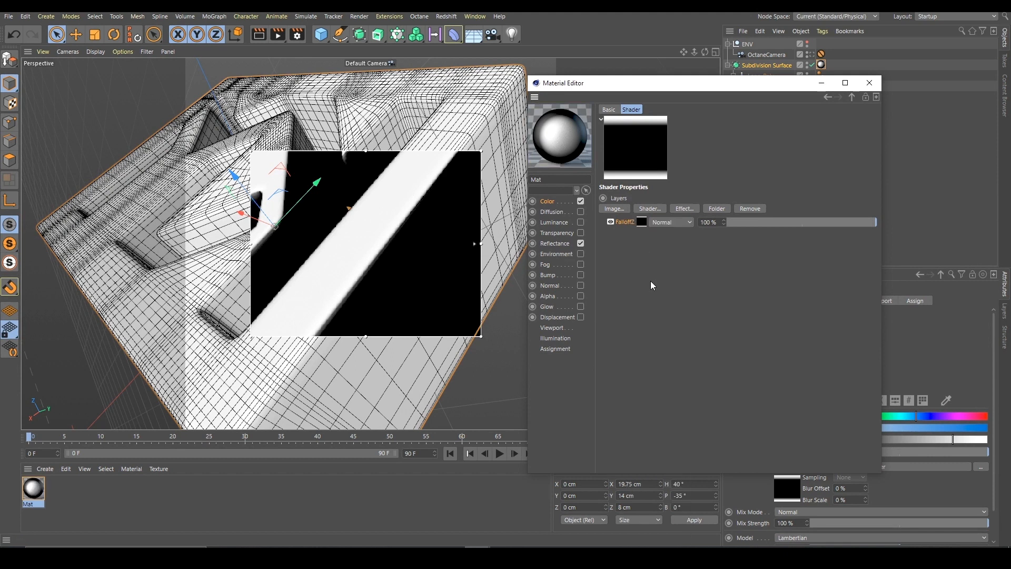
{"action": "left_click", "coordinate": [652, 208]}
{"action": "left_click", "coordinate": [703, 445]}
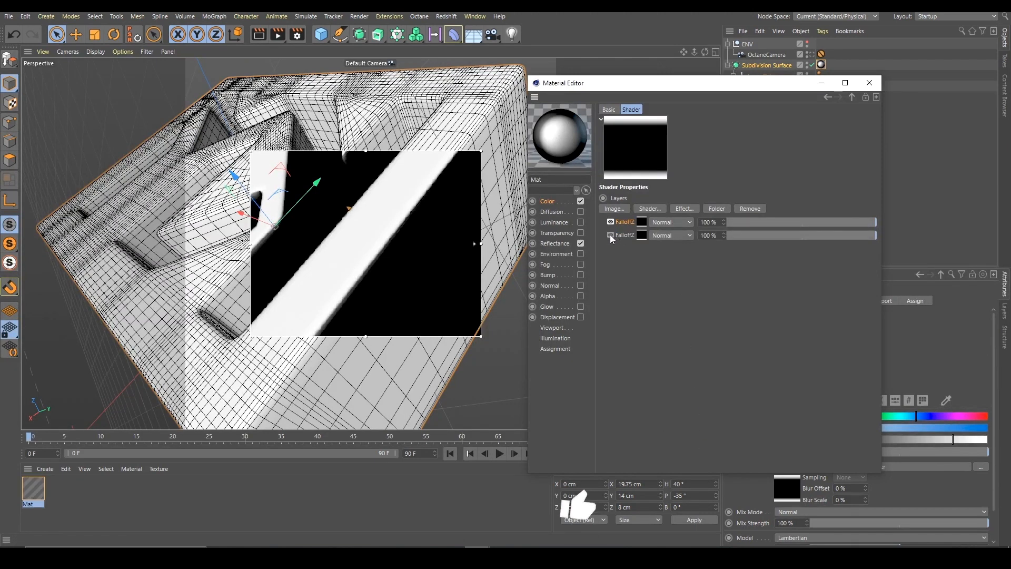
- Rename the pasted upper layer as FalloffY
{"action": "double_click", "coordinate": [627, 222]}
{"action": "left_click", "coordinate": [687, 223]}
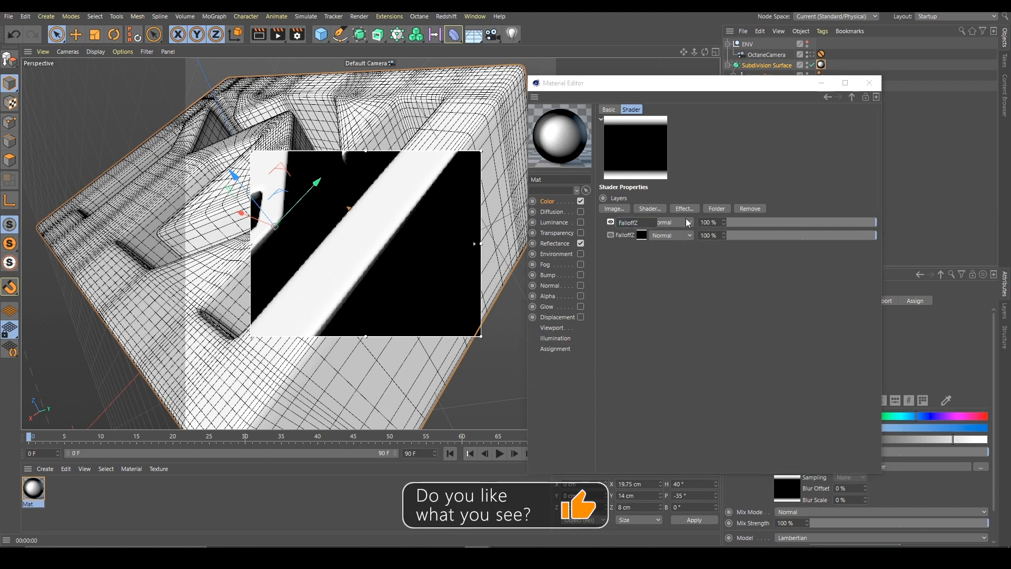
{"action": "key", "text": "Return"}
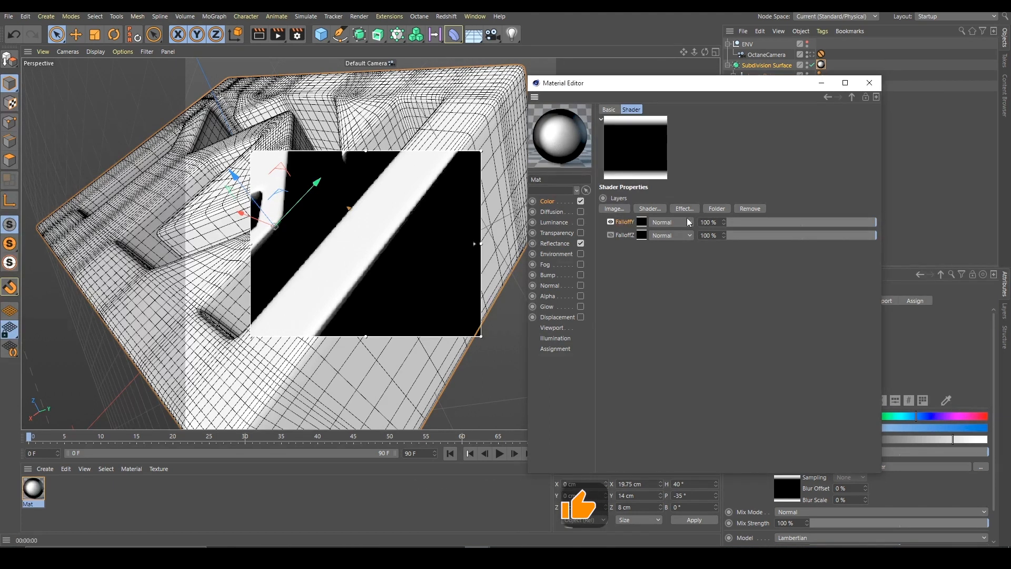
- Set the FalloffY shader's Direction to 0, 1, 0 and return to the layer list
{"action": "left_click", "coordinate": [641, 223]}
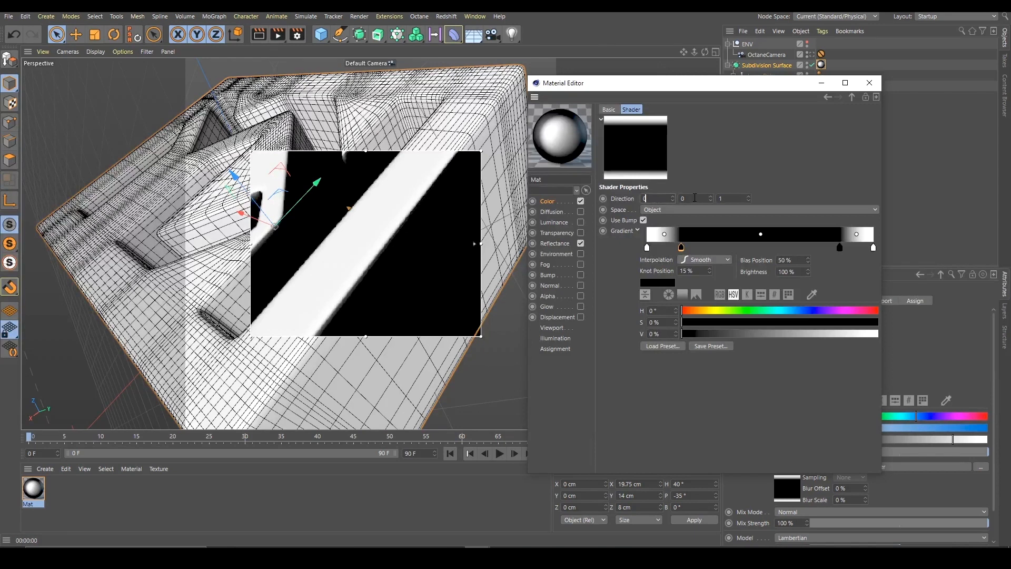
{"action": "key", "text": "Tab"}
{"action": "left_click_drag", "start_coordinate": [726, 198], "coordinate": [678, 208]}
{"action": "type", "text": "0"}
{"action": "key", "text": "Return"}
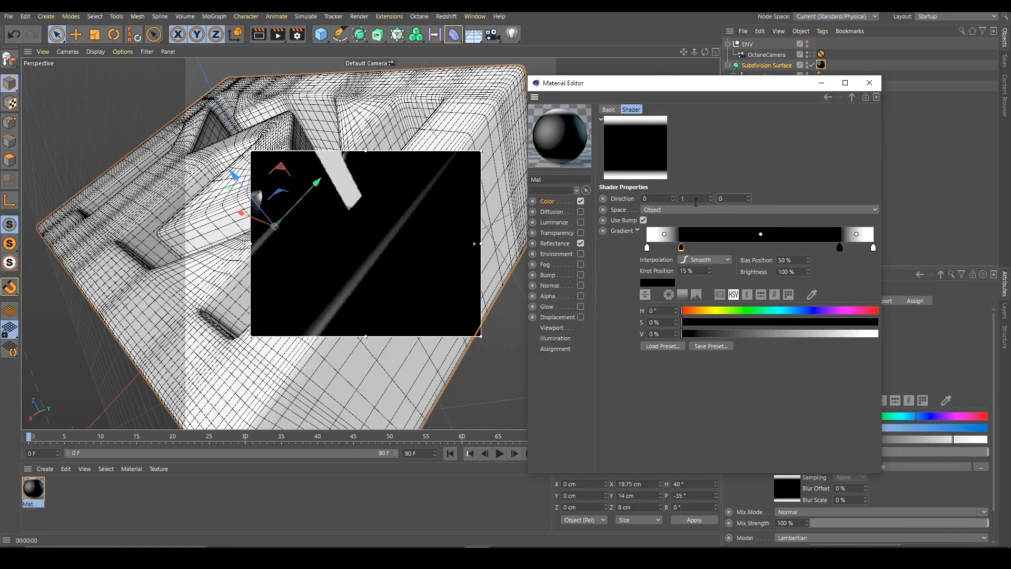
{"action": "left_click", "coordinate": [855, 98]}
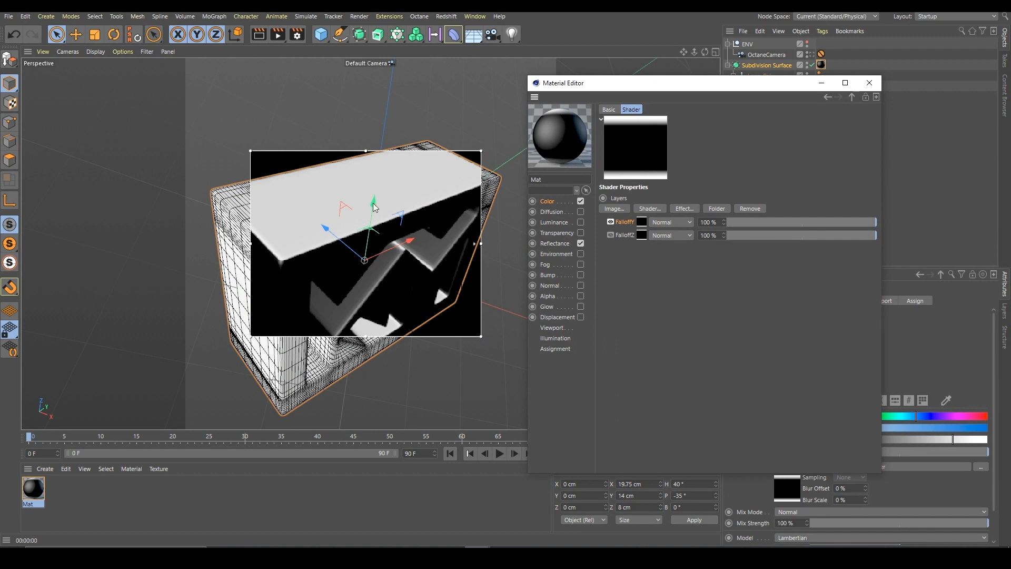
- Paste another copy of the falloff shader as a new layer and rename it as FalloffX
{"action": "left_click_drag", "start_coordinate": [355, 206], "coordinate": [463, 232], "text": "alt"}
{"action": "left_click", "coordinate": [639, 208]}
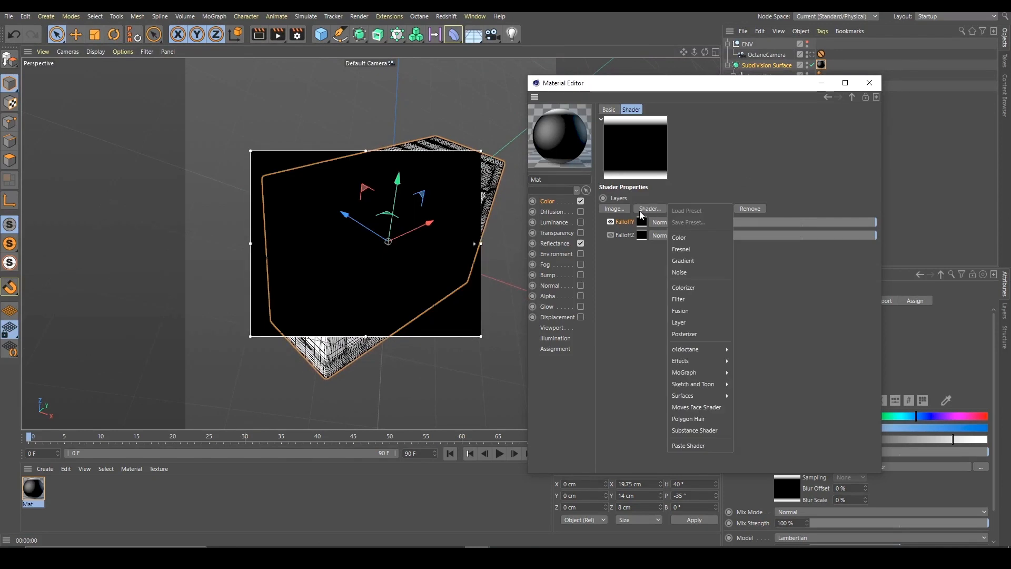
{"action": "left_click", "coordinate": [682, 445]}
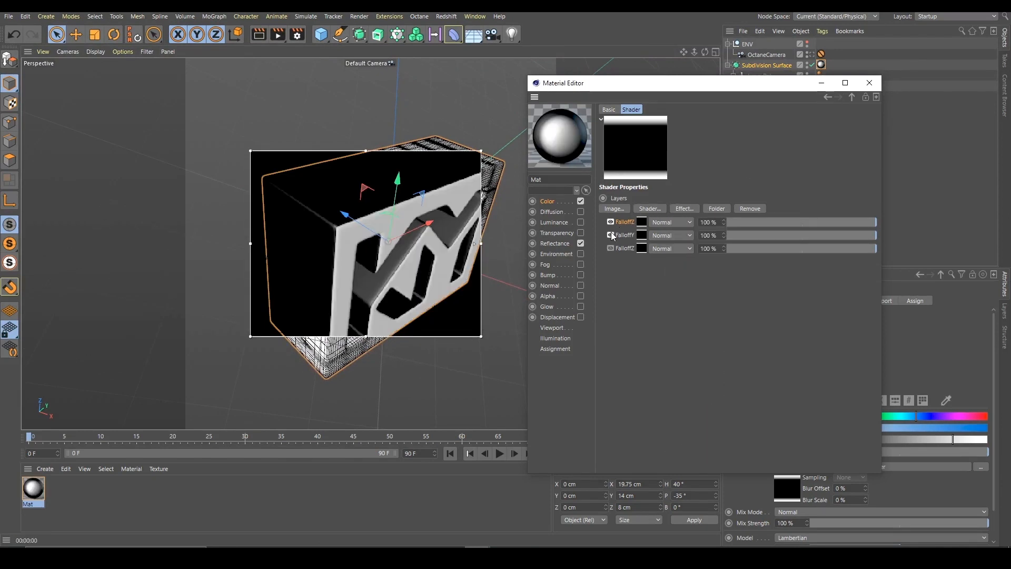
{"action": "double_click", "coordinate": [626, 222]}
{"action": "type", "text": "X"}
{"action": "key", "text": "Return"}
- Set the FalloffX shader's Direction to 1, 0, 0
{"action": "left_click", "coordinate": [642, 223]}
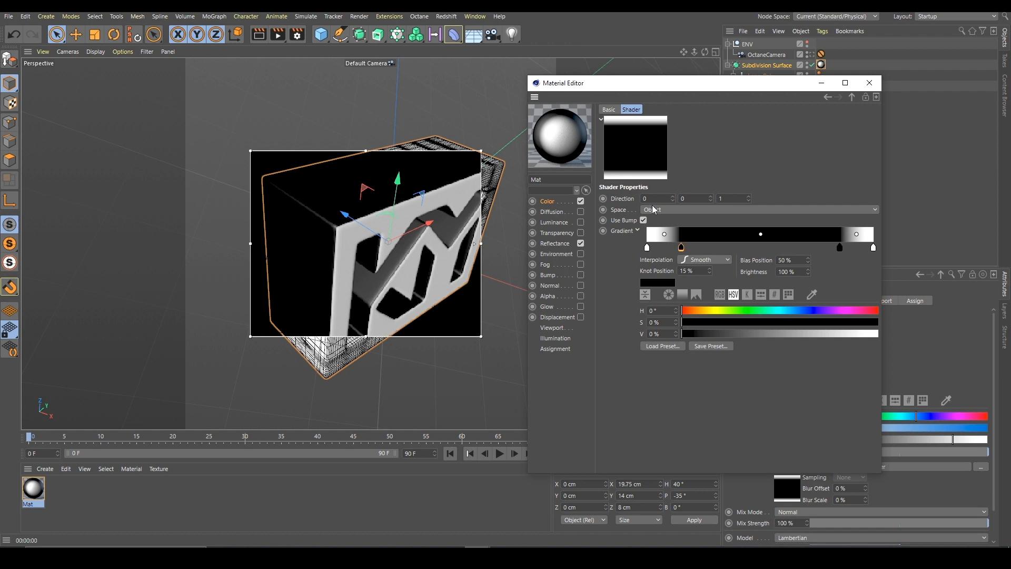
{"action": "key", "text": "Tab"}
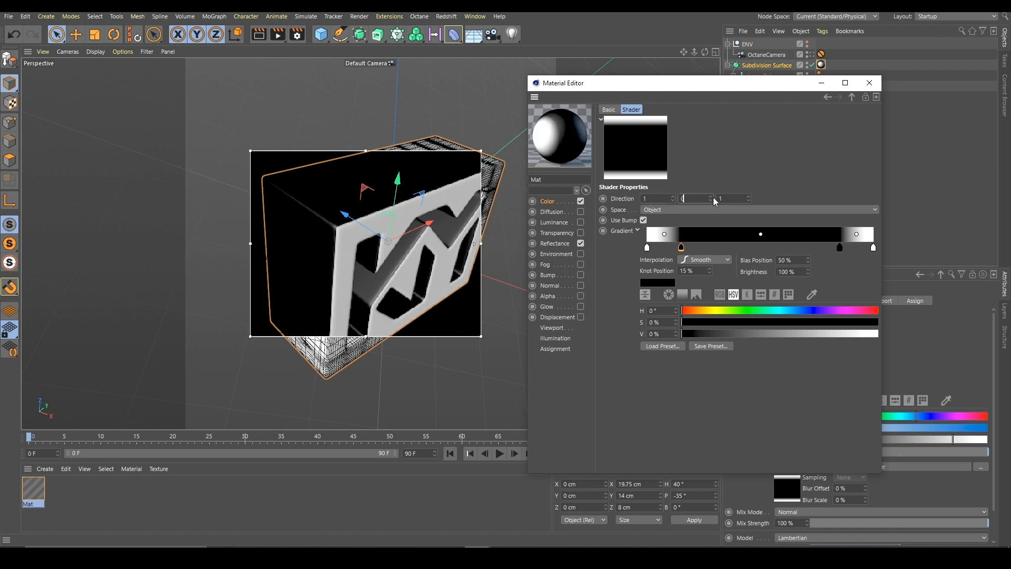
{"action": "key", "text": "Tab"}
{"action": "type", "text": "0"}
{"action": "key", "text": "Return"}
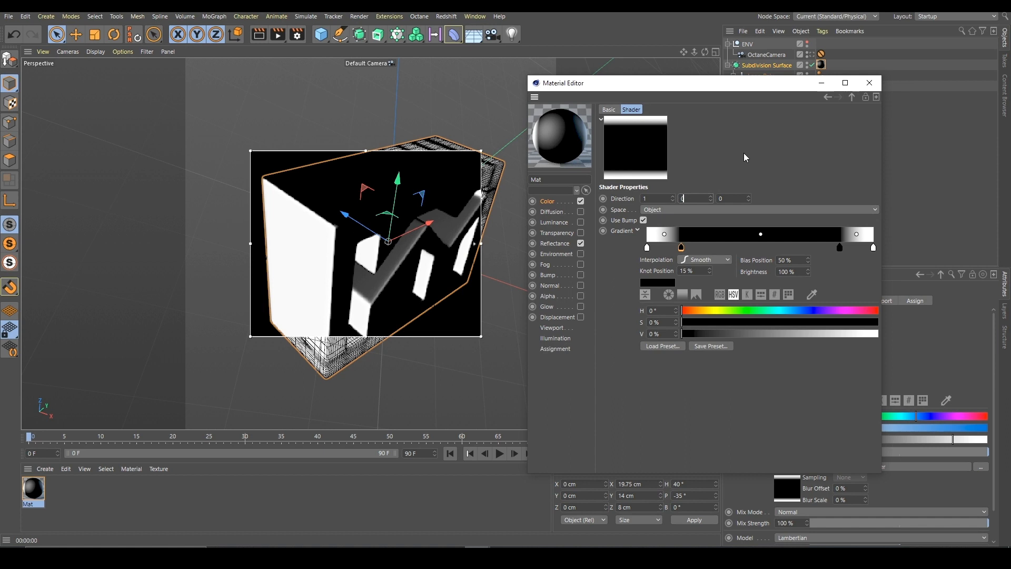
- Return to the layer list and add UV_Grid_Sm, TexturesCom_Fabric_Tweed5_1K_albedo and ArtDecoFloor_diffuse as image layers without copying them into the project
{"action": "left_click_drag", "start_coordinate": [422, 248], "coordinate": [630, 214], "text": "alt"}
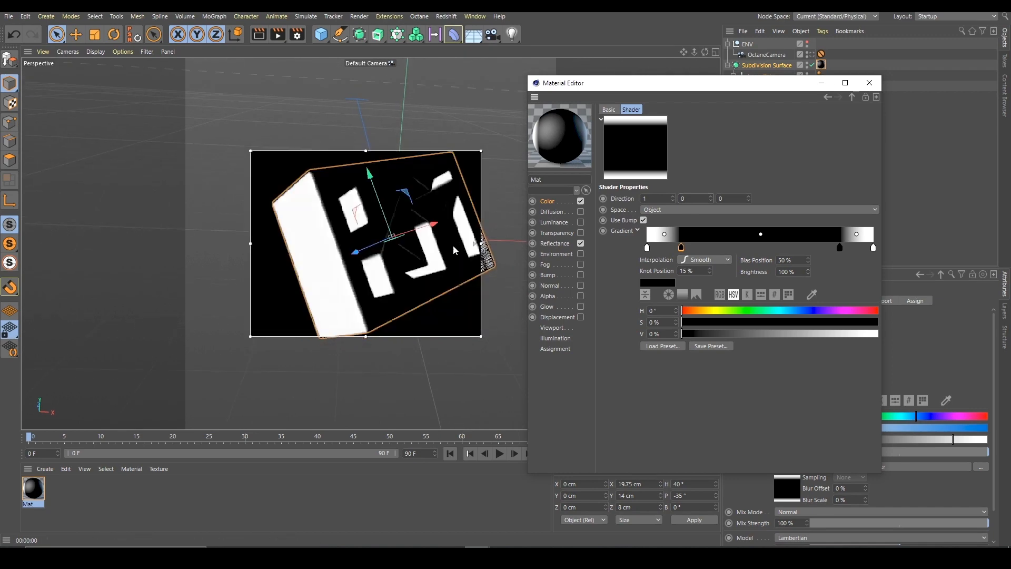
{"action": "left_click_drag", "start_coordinate": [324, 295], "coordinate": [428, 248], "text": "alt"}
{"action": "left_click_drag", "start_coordinate": [408, 255], "coordinate": [371, 254], "text": "alt"}
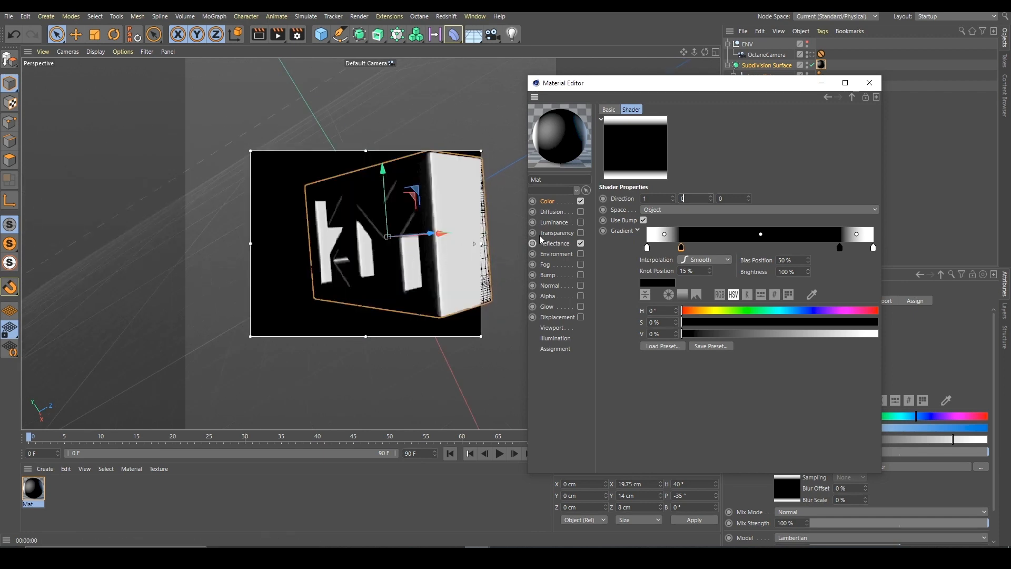
{"action": "left_click", "coordinate": [852, 97]}
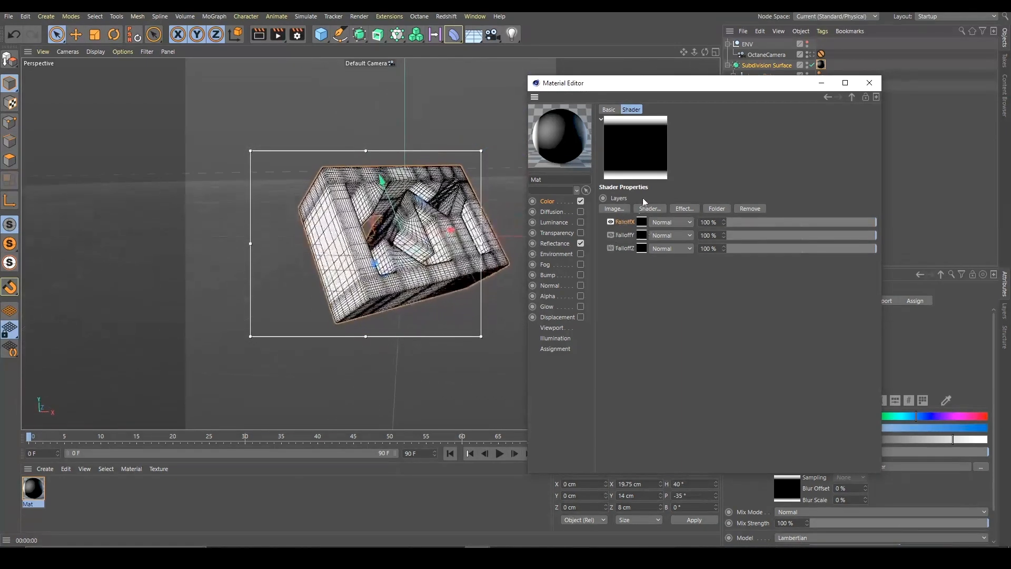
{"action": "key", "text": "alt+Tab"}
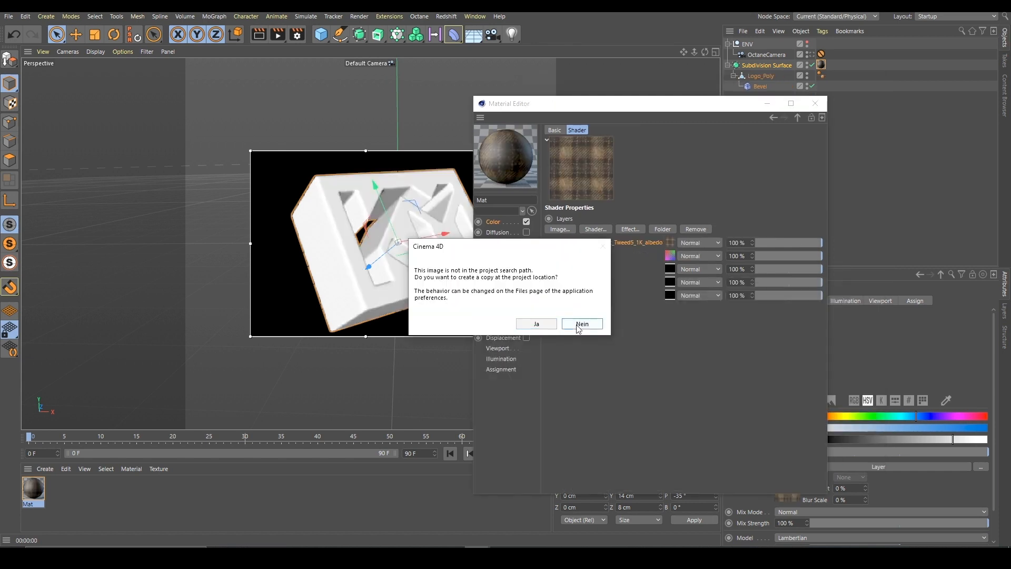
{"action": "left_click", "coordinate": [580, 325]}
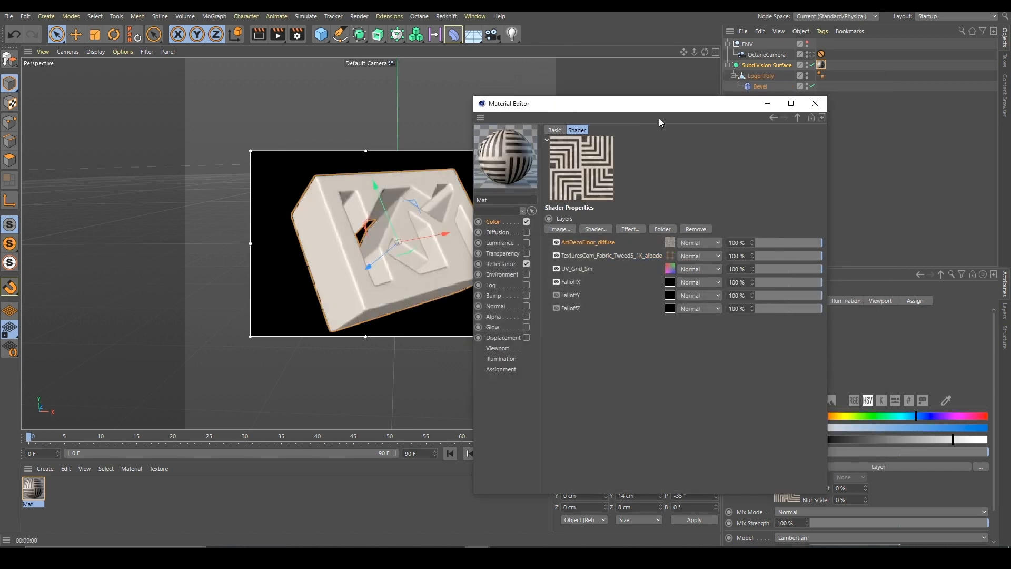
{"action": "left_click_drag", "start_coordinate": [659, 110], "coordinate": [767, 127]}
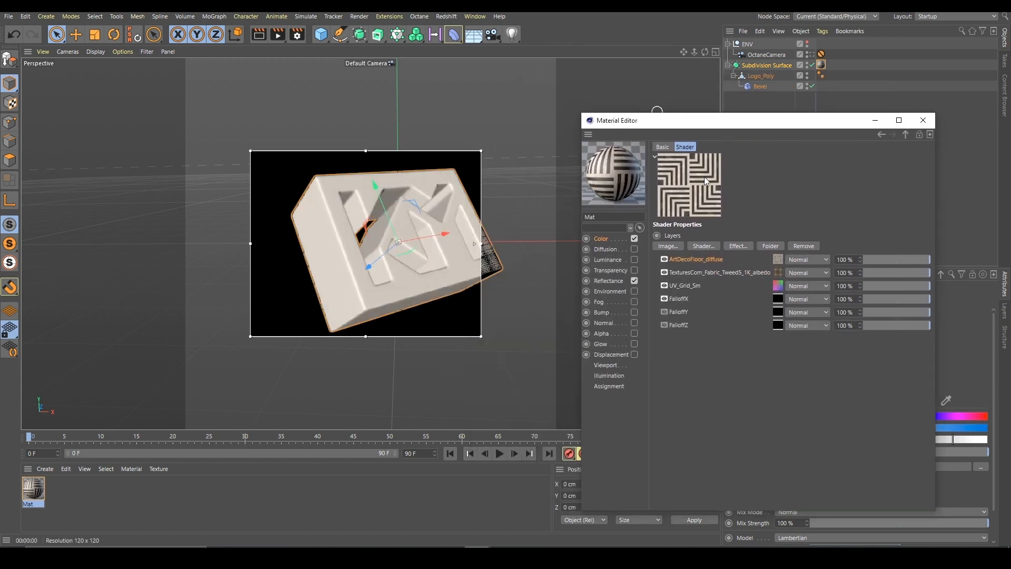
- Reorder the layers so UV_Grid_Sm sits directly above FalloffX, the Tweed5 albedo above FalloffY and ArtDecoFloor_diffuse above FalloffZ
{"action": "mouse_move", "coordinate": [696, 265]}
{"action": "left_mouse_down"}
{"action": "mouse_move", "coordinate": [696, 274]}
{"action": "mouse_move", "coordinate": [687, 257]}
{"action": "left_mouse_up"}
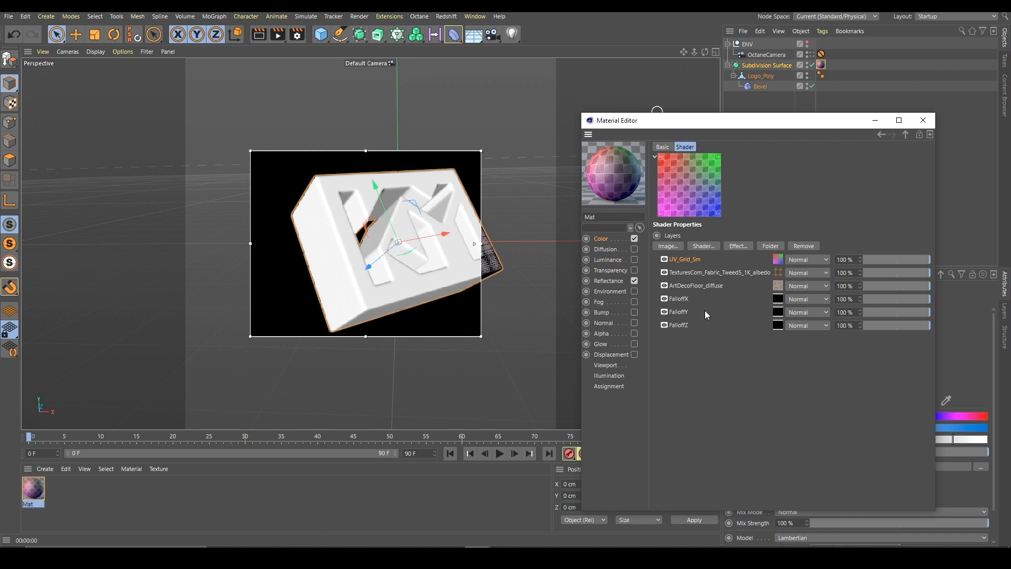
{"action": "left_click_drag", "start_coordinate": [700, 286], "coordinate": [700, 319]}
{"action": "left_click_drag", "start_coordinate": [690, 272], "coordinate": [689, 288]}
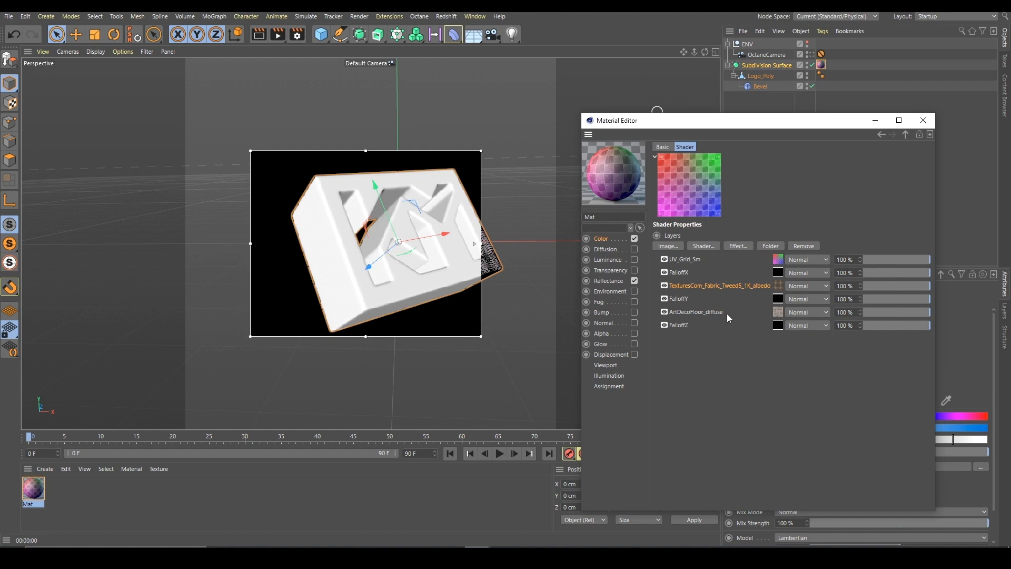
- Set the blend mode of the FalloffX, FalloffY and FalloffZ layers to Layer Mask
{"action": "left_click", "coordinate": [685, 263]}
{"action": "left_click", "coordinate": [733, 286]}
{"action": "left_click", "coordinate": [819, 272]}
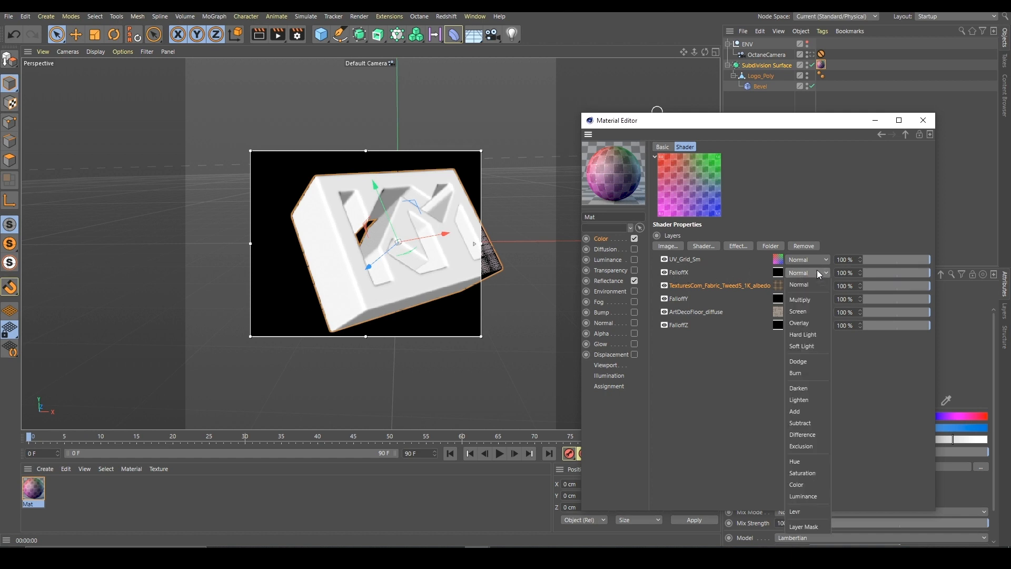
{"action": "left_click", "coordinate": [803, 526]}
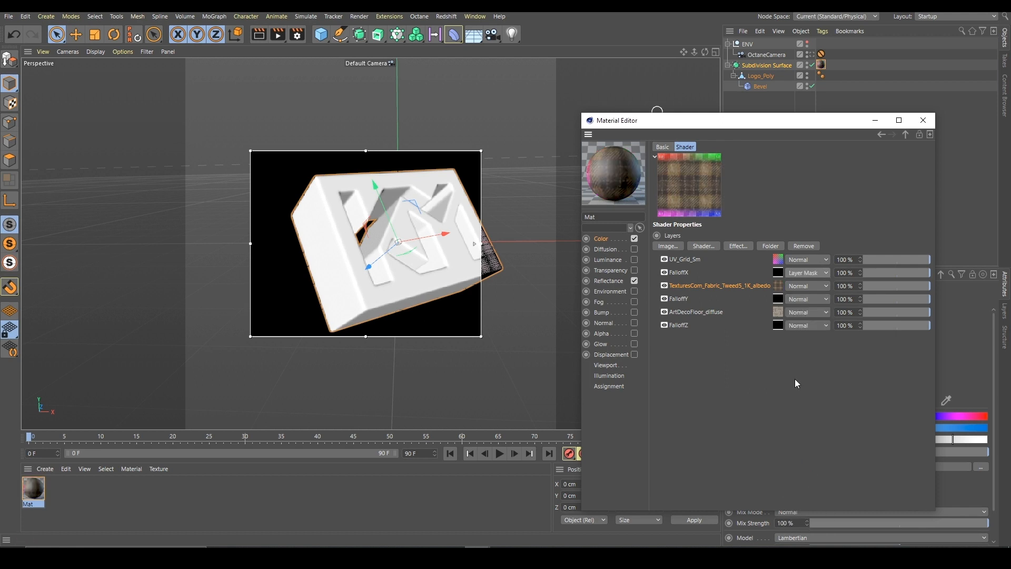
{"action": "left_click", "coordinate": [806, 299]}
{"action": "left_click", "coordinate": [804, 290]}
{"action": "left_click", "coordinate": [810, 325]}
{"action": "left_click", "coordinate": [811, 315]}
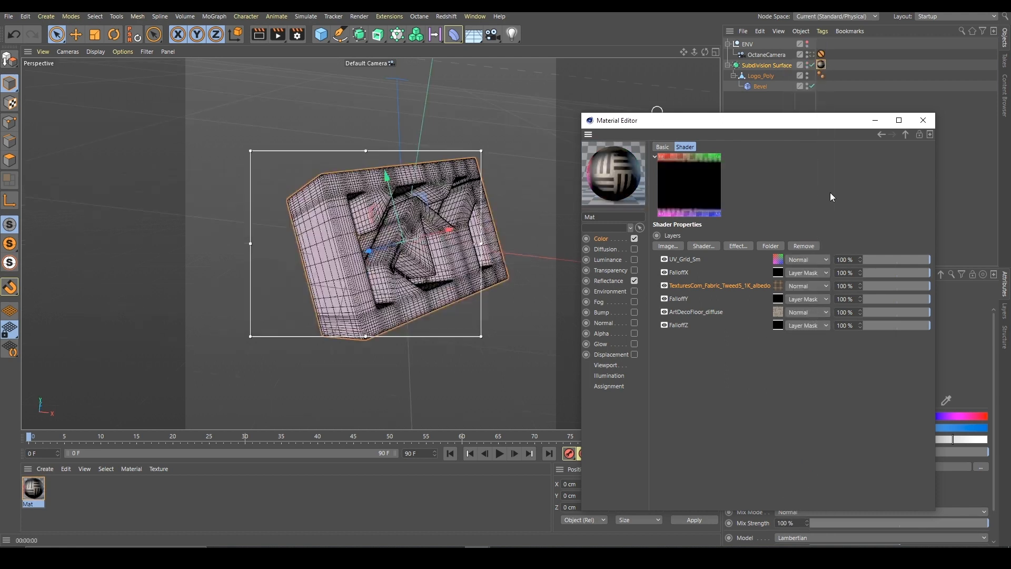
- Close the Material Editor and set the projection of the Subdivision Surface's material tag to Cubic
{"action": "left_click", "coordinate": [928, 121]}
{"action": "left_click", "coordinate": [912, 108]}
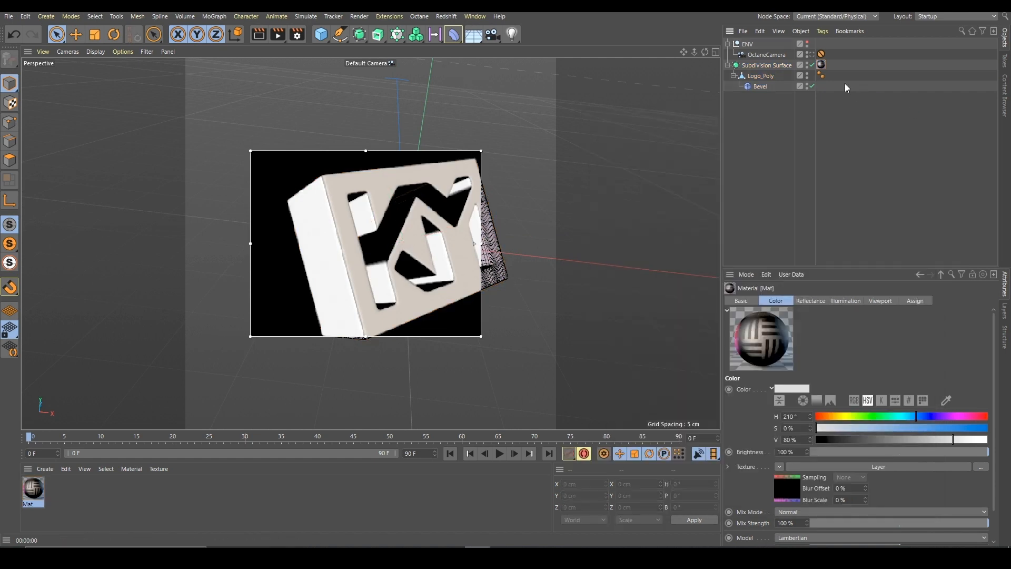
{"action": "left_click", "coordinate": [821, 65]}
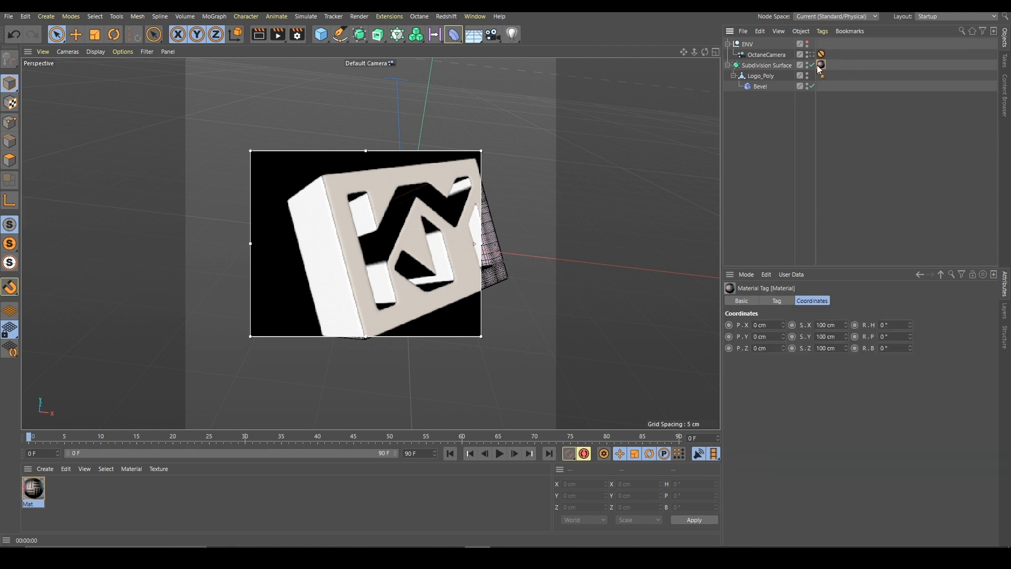
{"action": "left_click", "coordinate": [785, 300]}
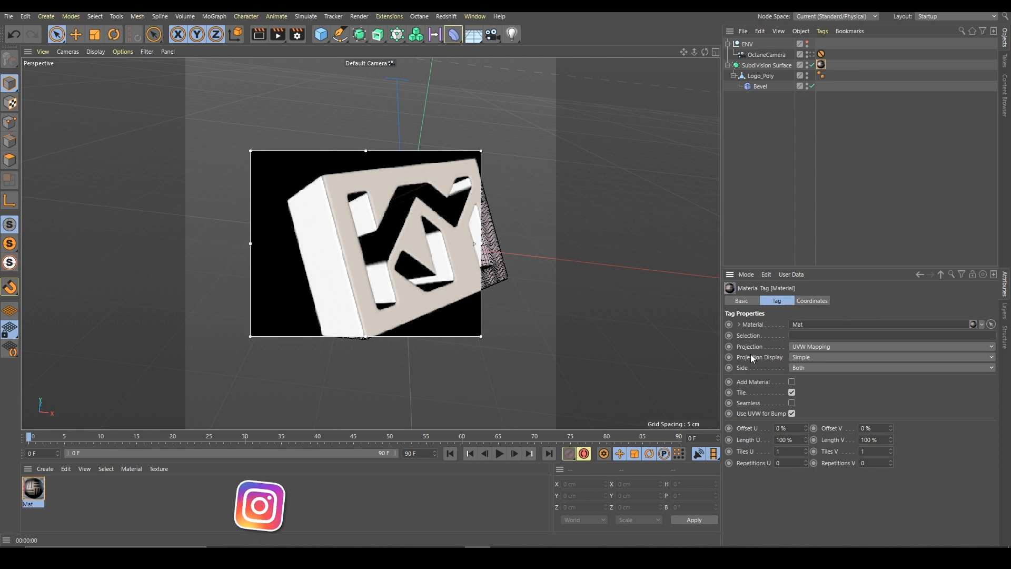
{"action": "left_click", "coordinate": [807, 344]}
{"action": "left_click", "coordinate": [807, 344]}
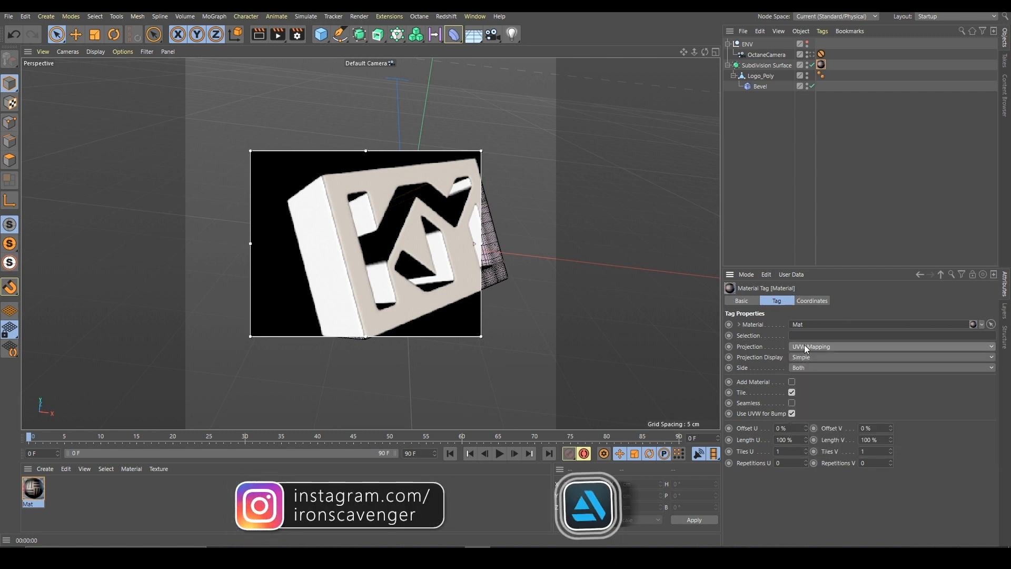
{"action": "left_click", "coordinate": [804, 345]}
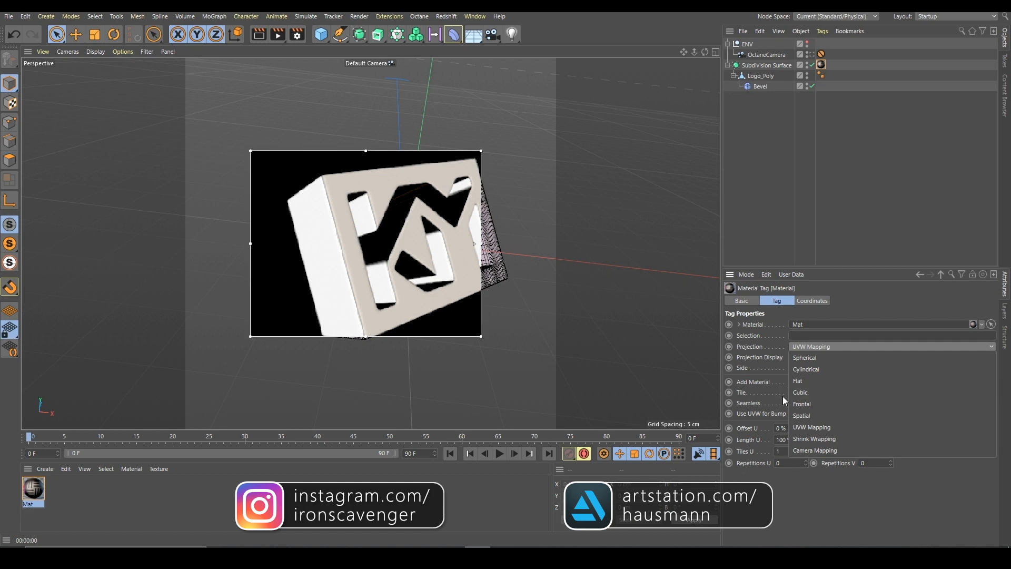
{"action": "left_click", "coordinate": [806, 392]}
{"action": "left_click", "coordinate": [886, 129]}
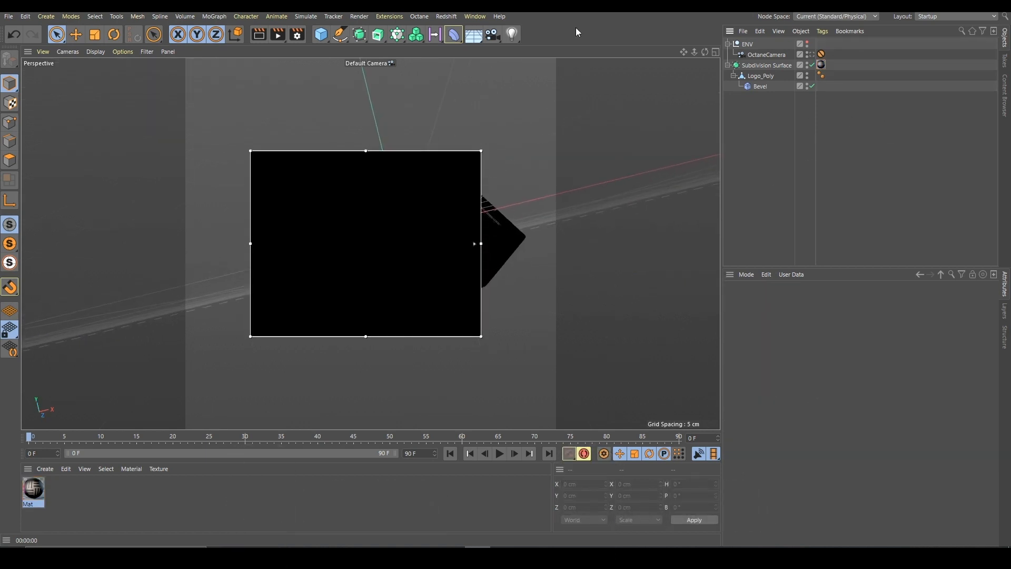
- Render the active view to check the three projected textures on the logo
{"action": "left_click", "coordinate": [390, 16]}
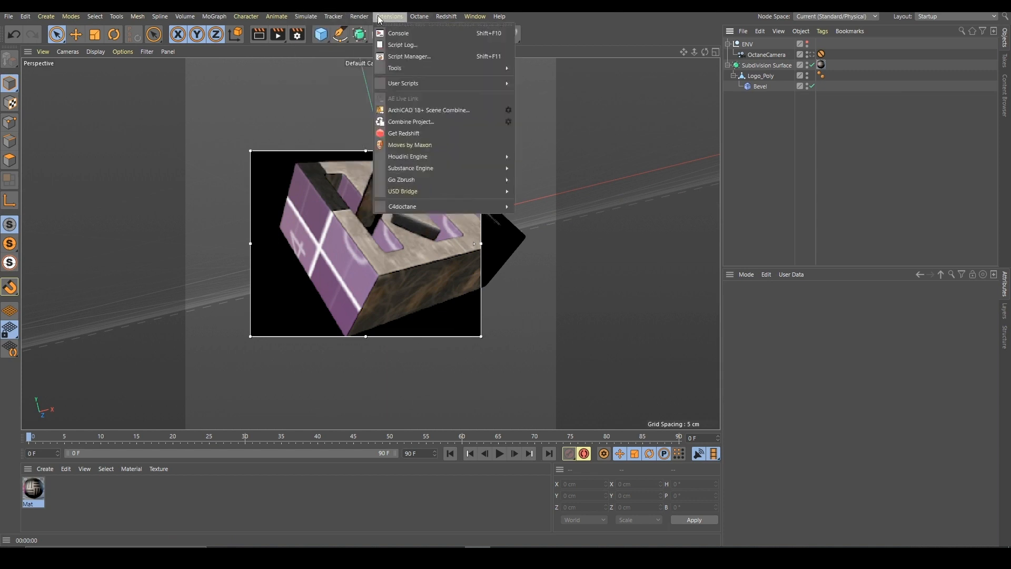
{"action": "left_click", "coordinate": [419, 139]}
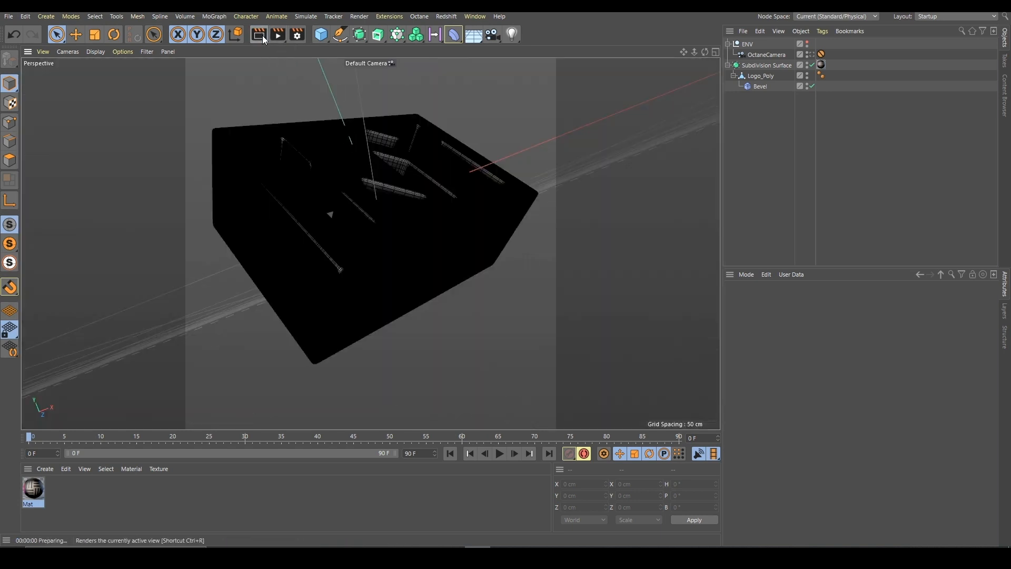
{"action": "left_click", "coordinate": [262, 35]}
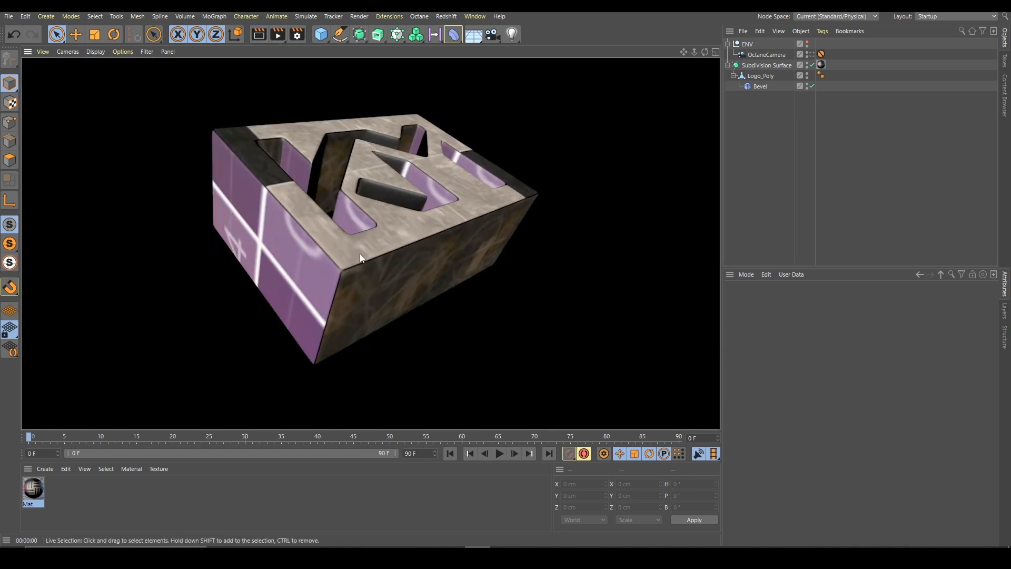
{"action": "left_click", "coordinate": [543, 169]}
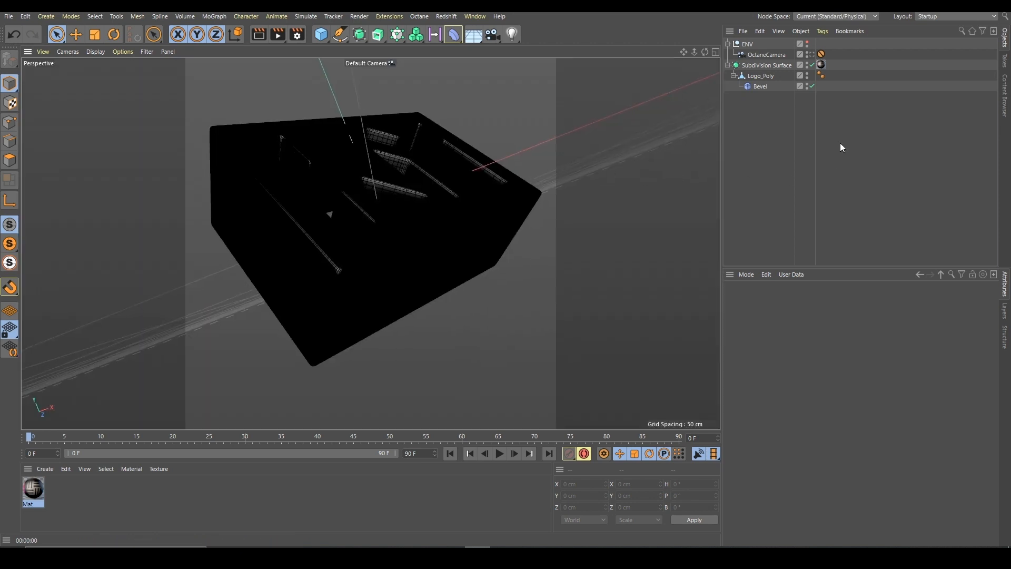
- Set Tiles U and Tiles V of the Subdivision Surface's material tag to 4 and render the view
{"action": "left_click", "coordinate": [820, 75]}
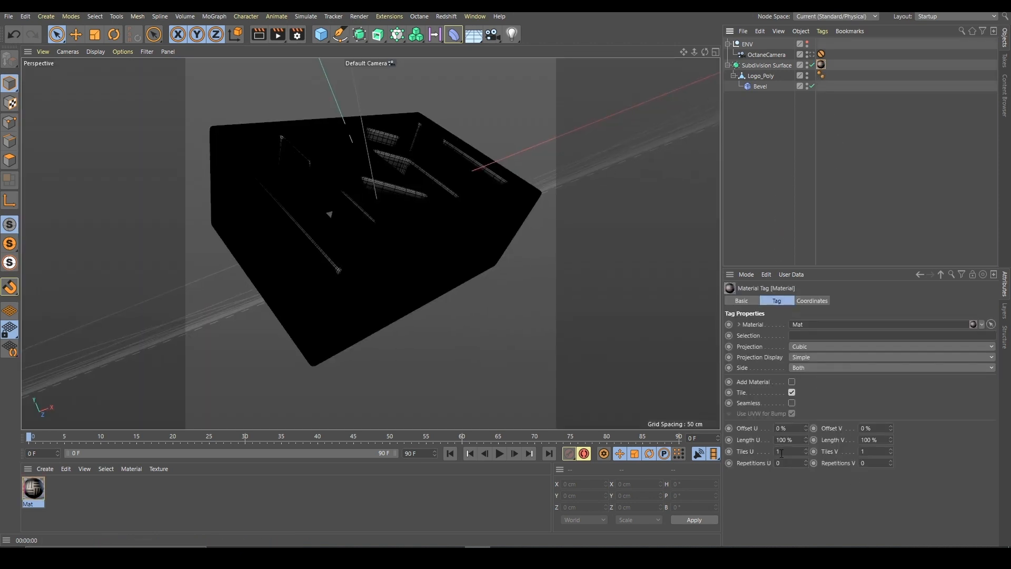
{"action": "left_click_drag", "start_coordinate": [784, 452], "coordinate": [760, 456]}
{"action": "type", "text": "4"}
{"action": "left_click_drag", "start_coordinate": [866, 452], "coordinate": [835, 452]}
{"action": "type", "text": "4"}
{"action": "key", "text": "Return"}
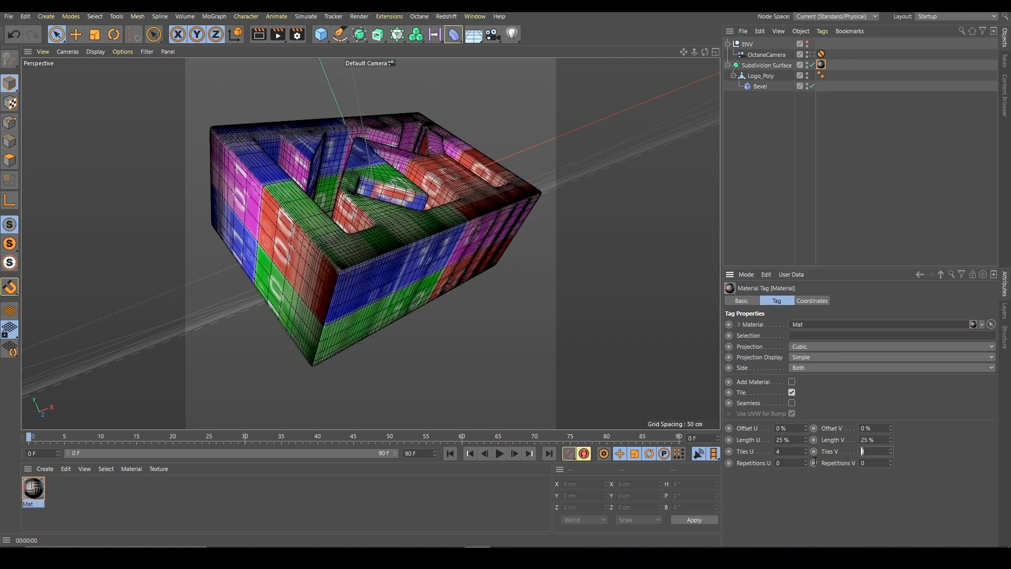
{"action": "left_click", "coordinate": [857, 199]}
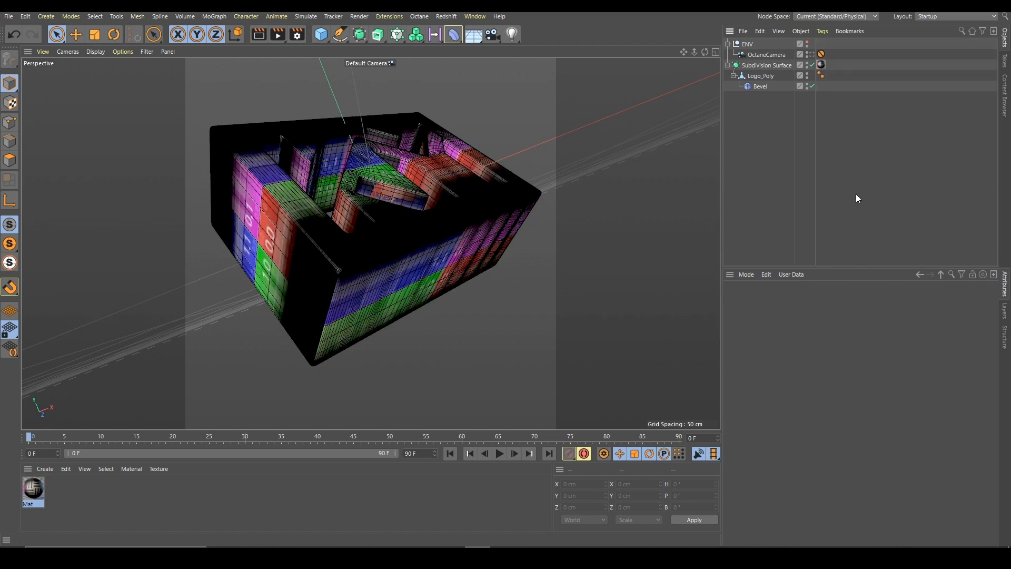
{"action": "key", "text": "ctrl+r"}
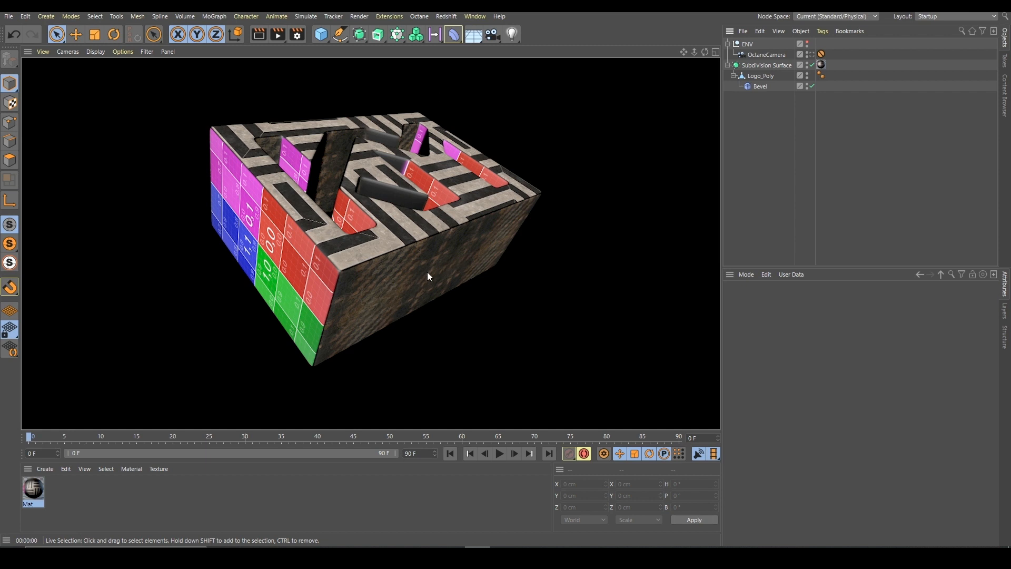
- Open Mat's FalloffX shader to inspect its gradient and render a close-up of the logo's corner to examine the texture blending
{"action": "left_click_drag", "start_coordinate": [444, 267], "coordinate": [428, 235], "text": "alt"}
{"action": "scroll", "coordinate": [428, 233], "scroll_direction": "up", "scroll_amount": 3}
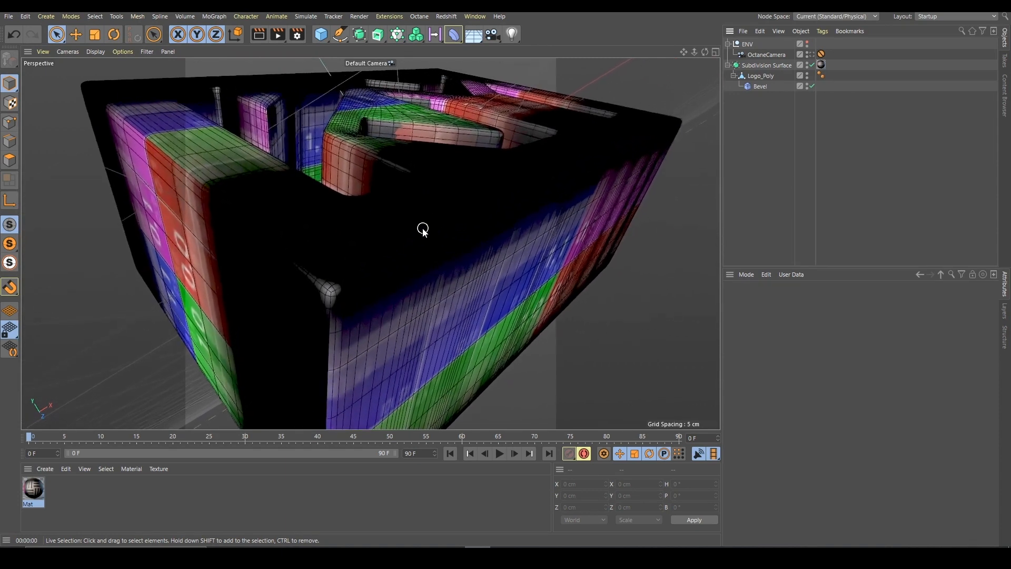
{"action": "double_click", "coordinate": [35, 489]}
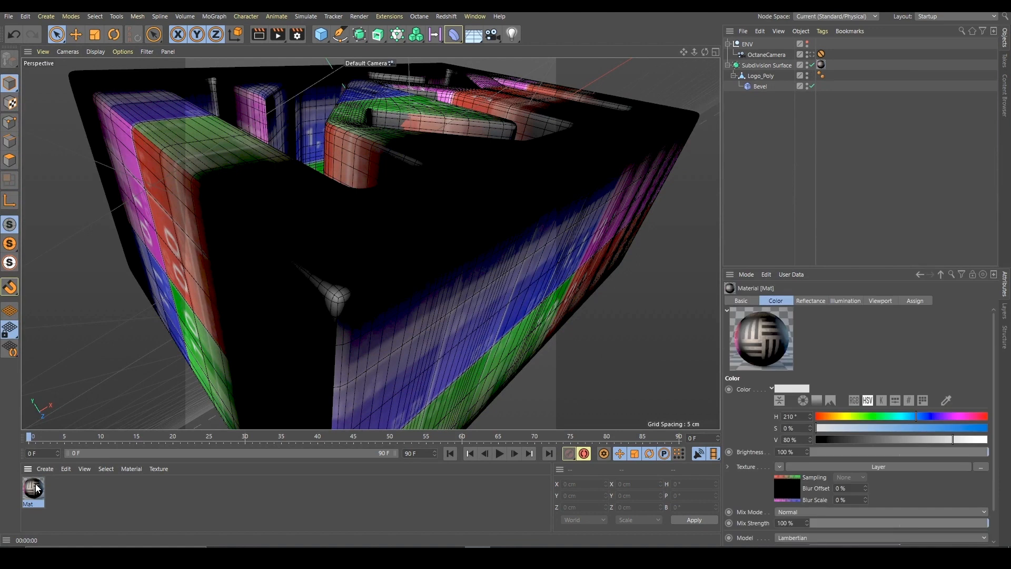
{"action": "left_click", "coordinate": [291, 213]}
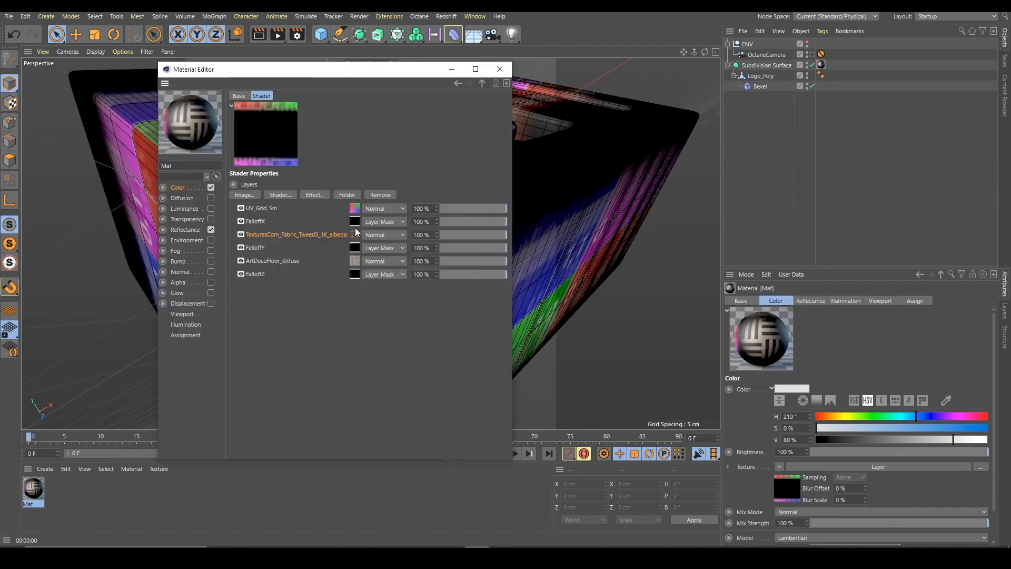
{"action": "left_click", "coordinate": [356, 223]}
{"action": "left_click", "coordinate": [312, 233]}
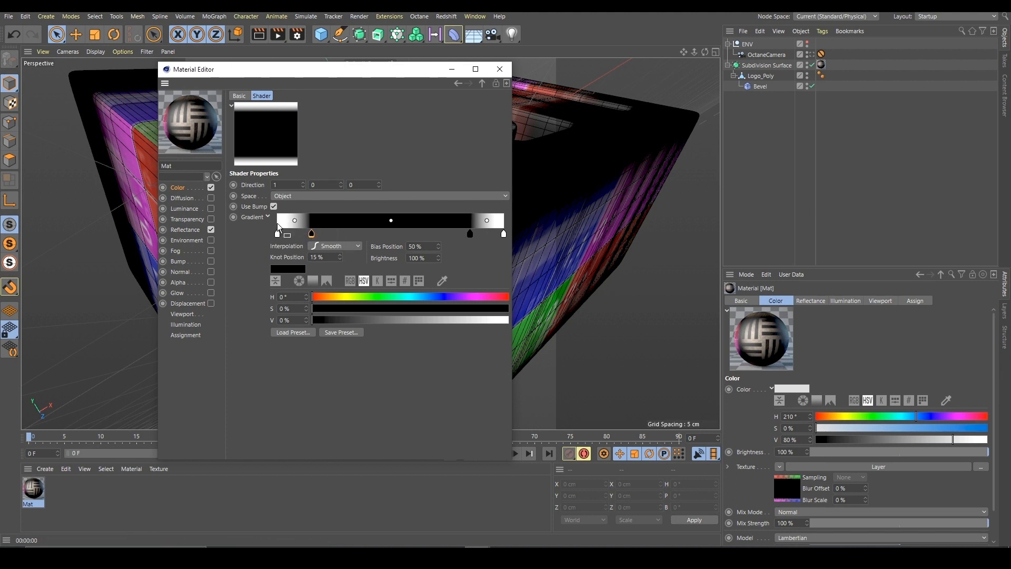
{"action": "left_click_drag", "start_coordinate": [366, 76], "coordinate": [0, 90]}
{"action": "left_click", "coordinate": [259, 35]}
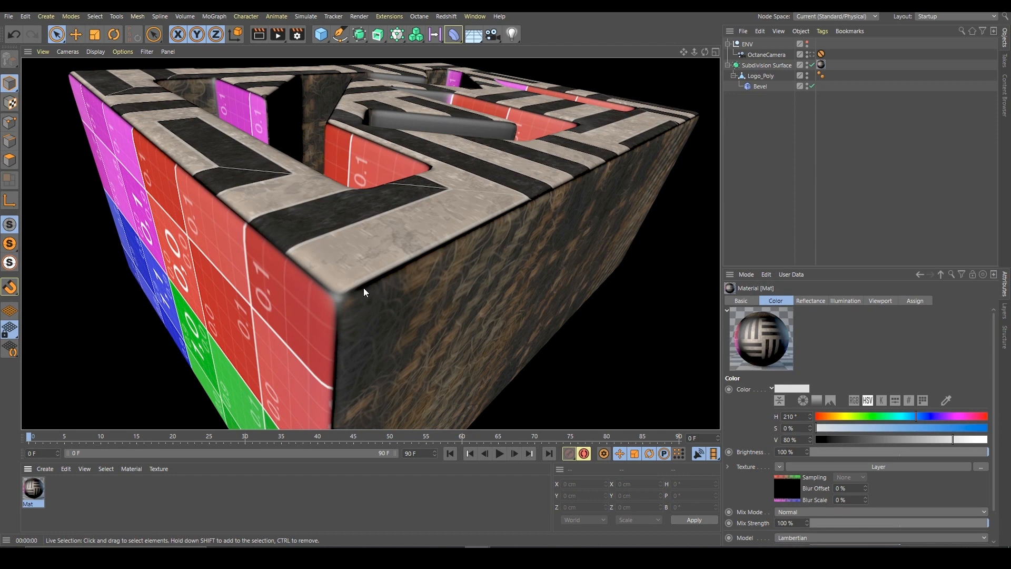
- Return from the FalloffX shader to the layer list, review the layer stack and close the Material Editor
{"action": "left_click_drag", "start_coordinate": [0, 94], "coordinate": [358, 106]}
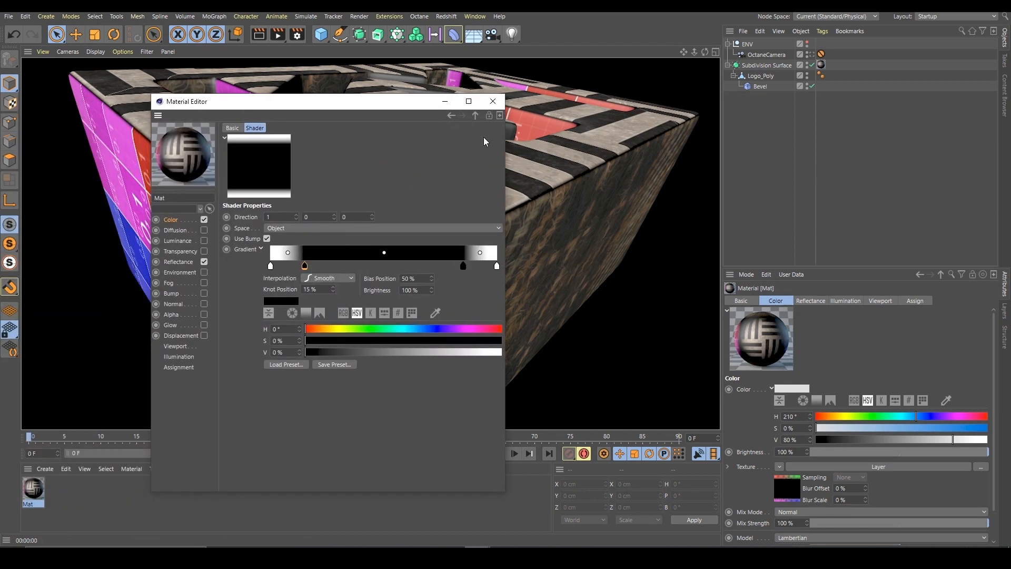
{"action": "left_click", "coordinate": [476, 116]}
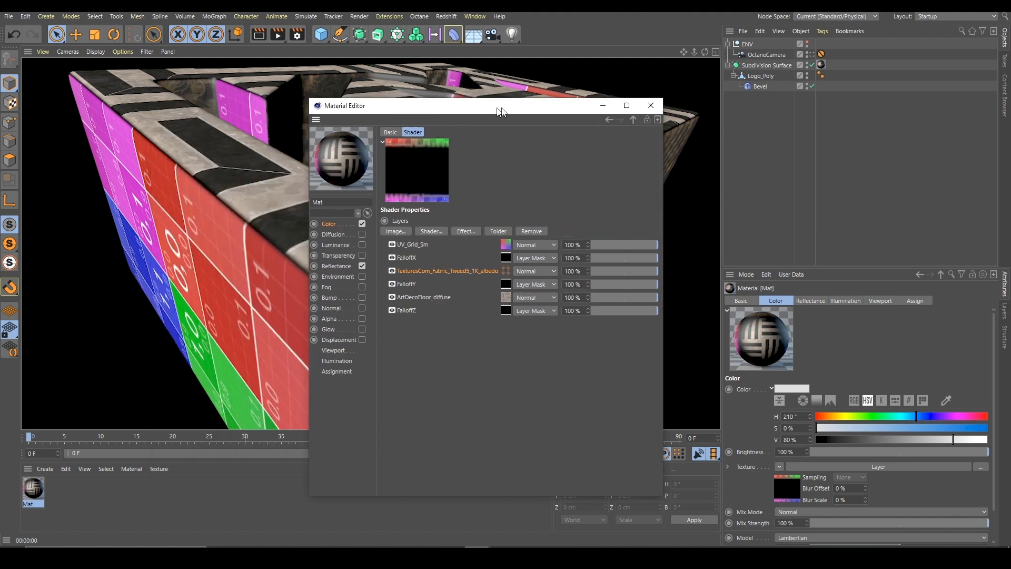
{"action": "left_click_drag", "start_coordinate": [315, 106], "coordinate": [345, 177]}
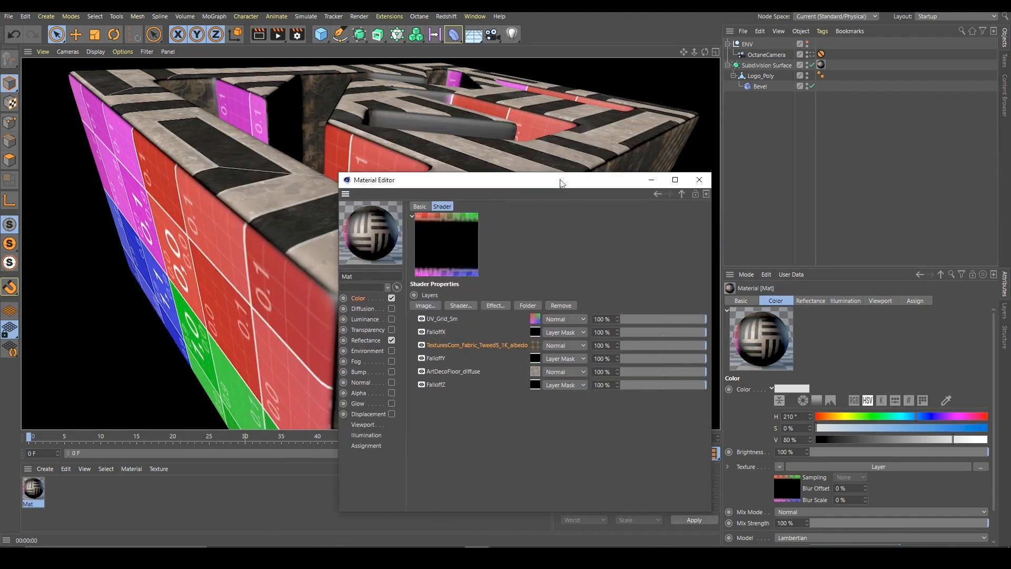
{"action": "left_click_drag", "start_coordinate": [562, 183], "coordinate": [503, 180]}
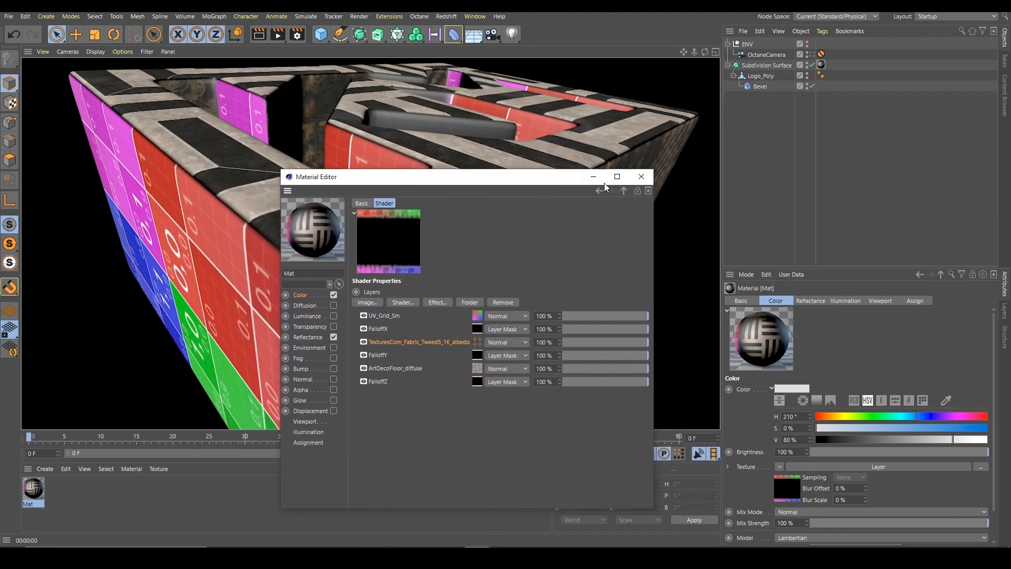
{"action": "left_click", "coordinate": [642, 177]}
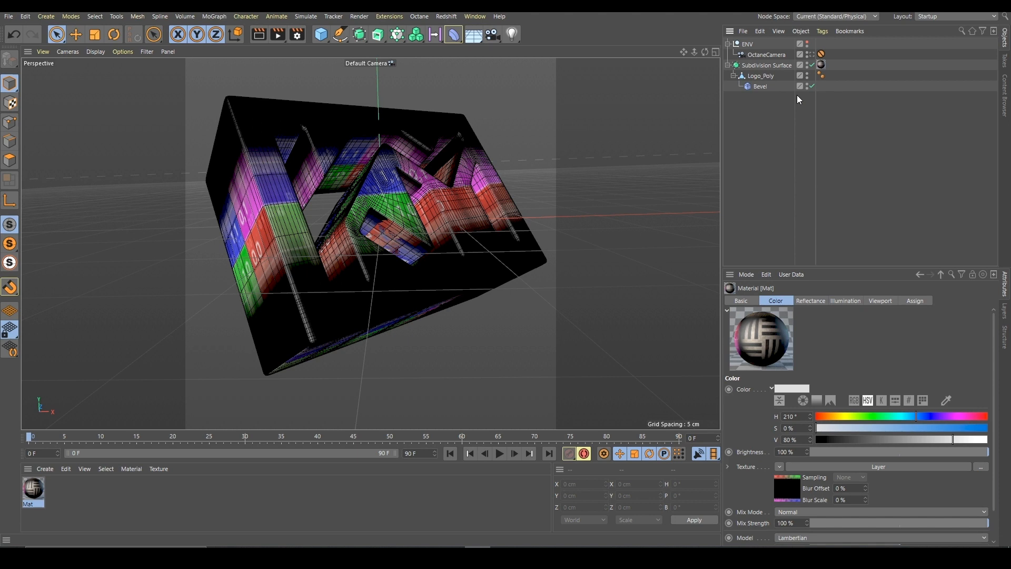
{"action": "left_click_drag", "start_coordinate": [798, 93], "coordinate": [814, 109]}
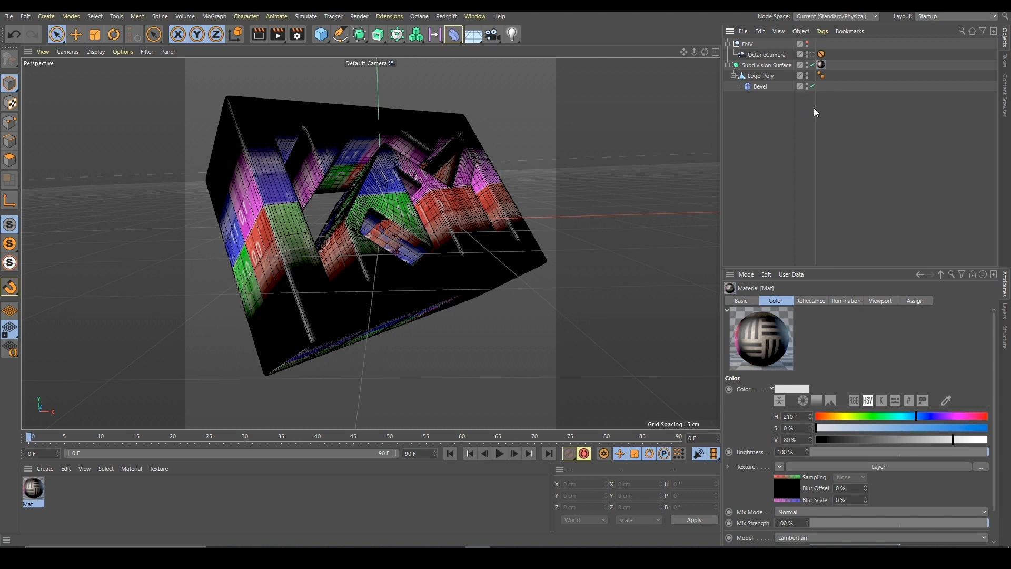